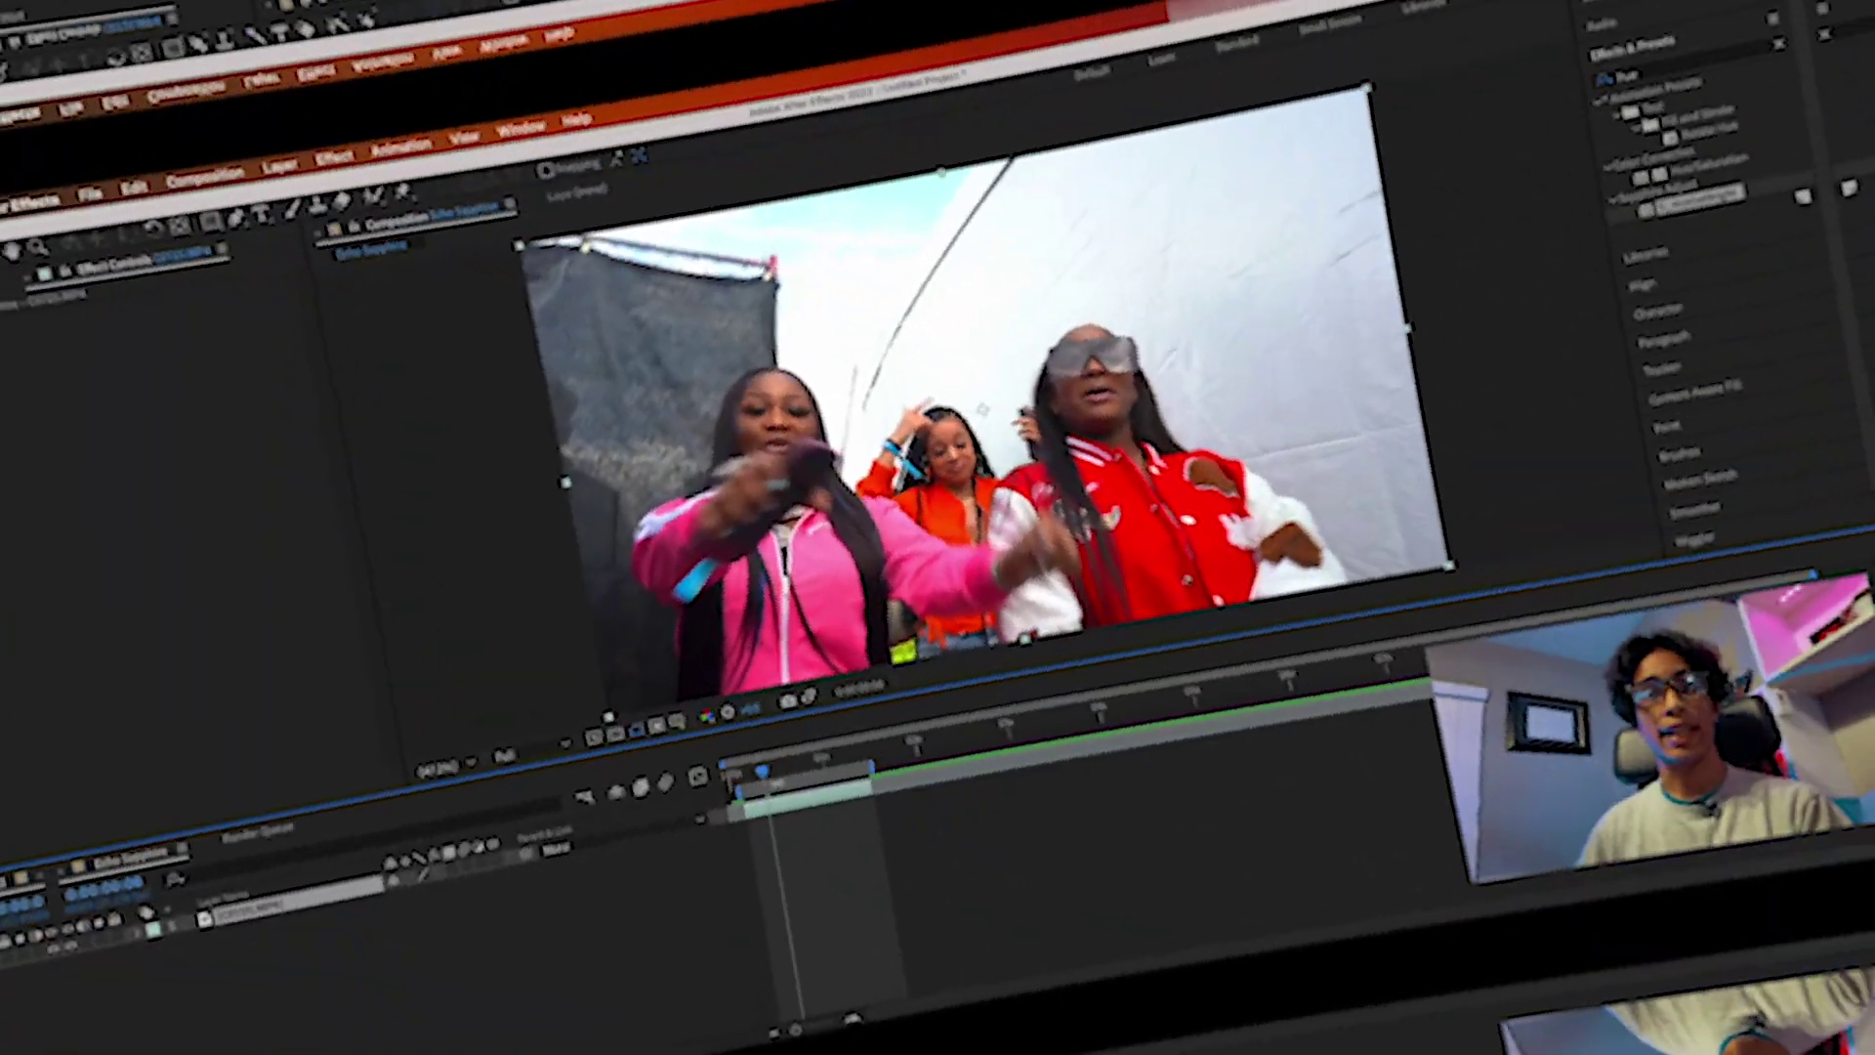
Step: Move the playhead to 0:00:00:01, clear the effects search, and duplicate the C0725.MP4 layer
key("super+z")
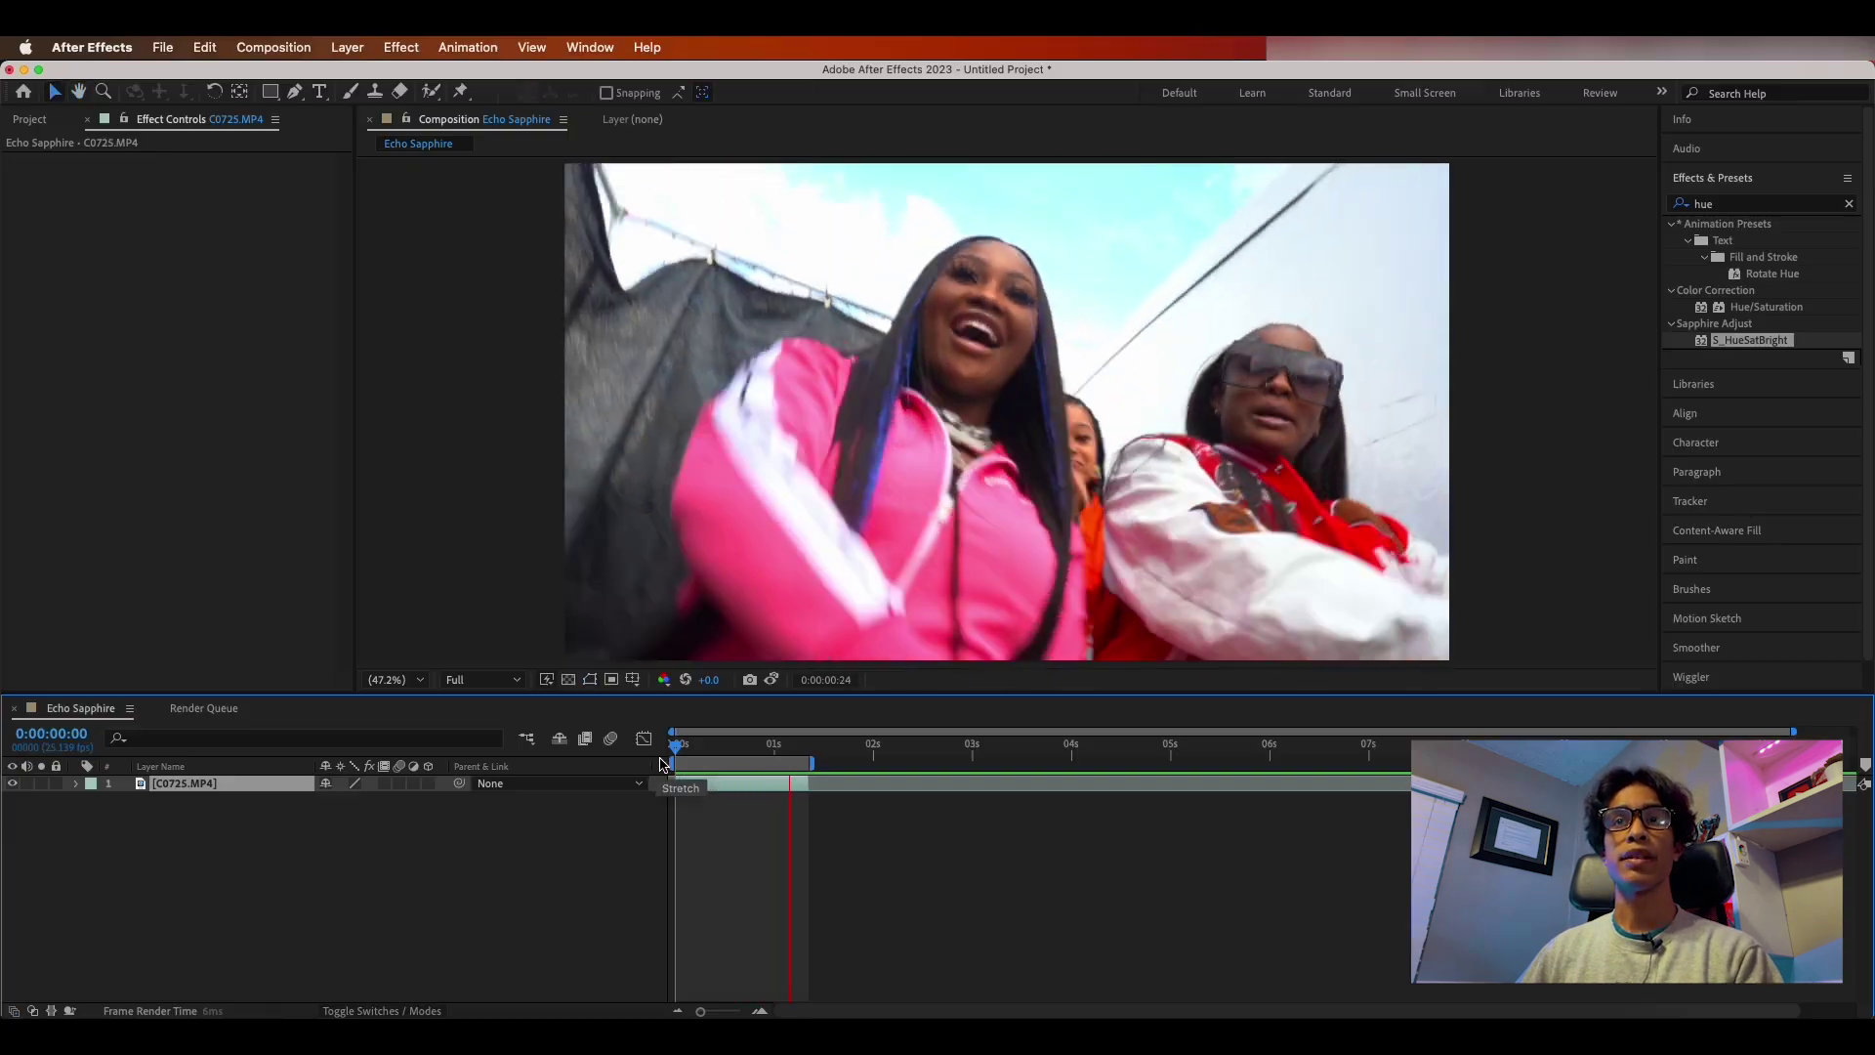
left_click_drag(779, 759, 734, 760)
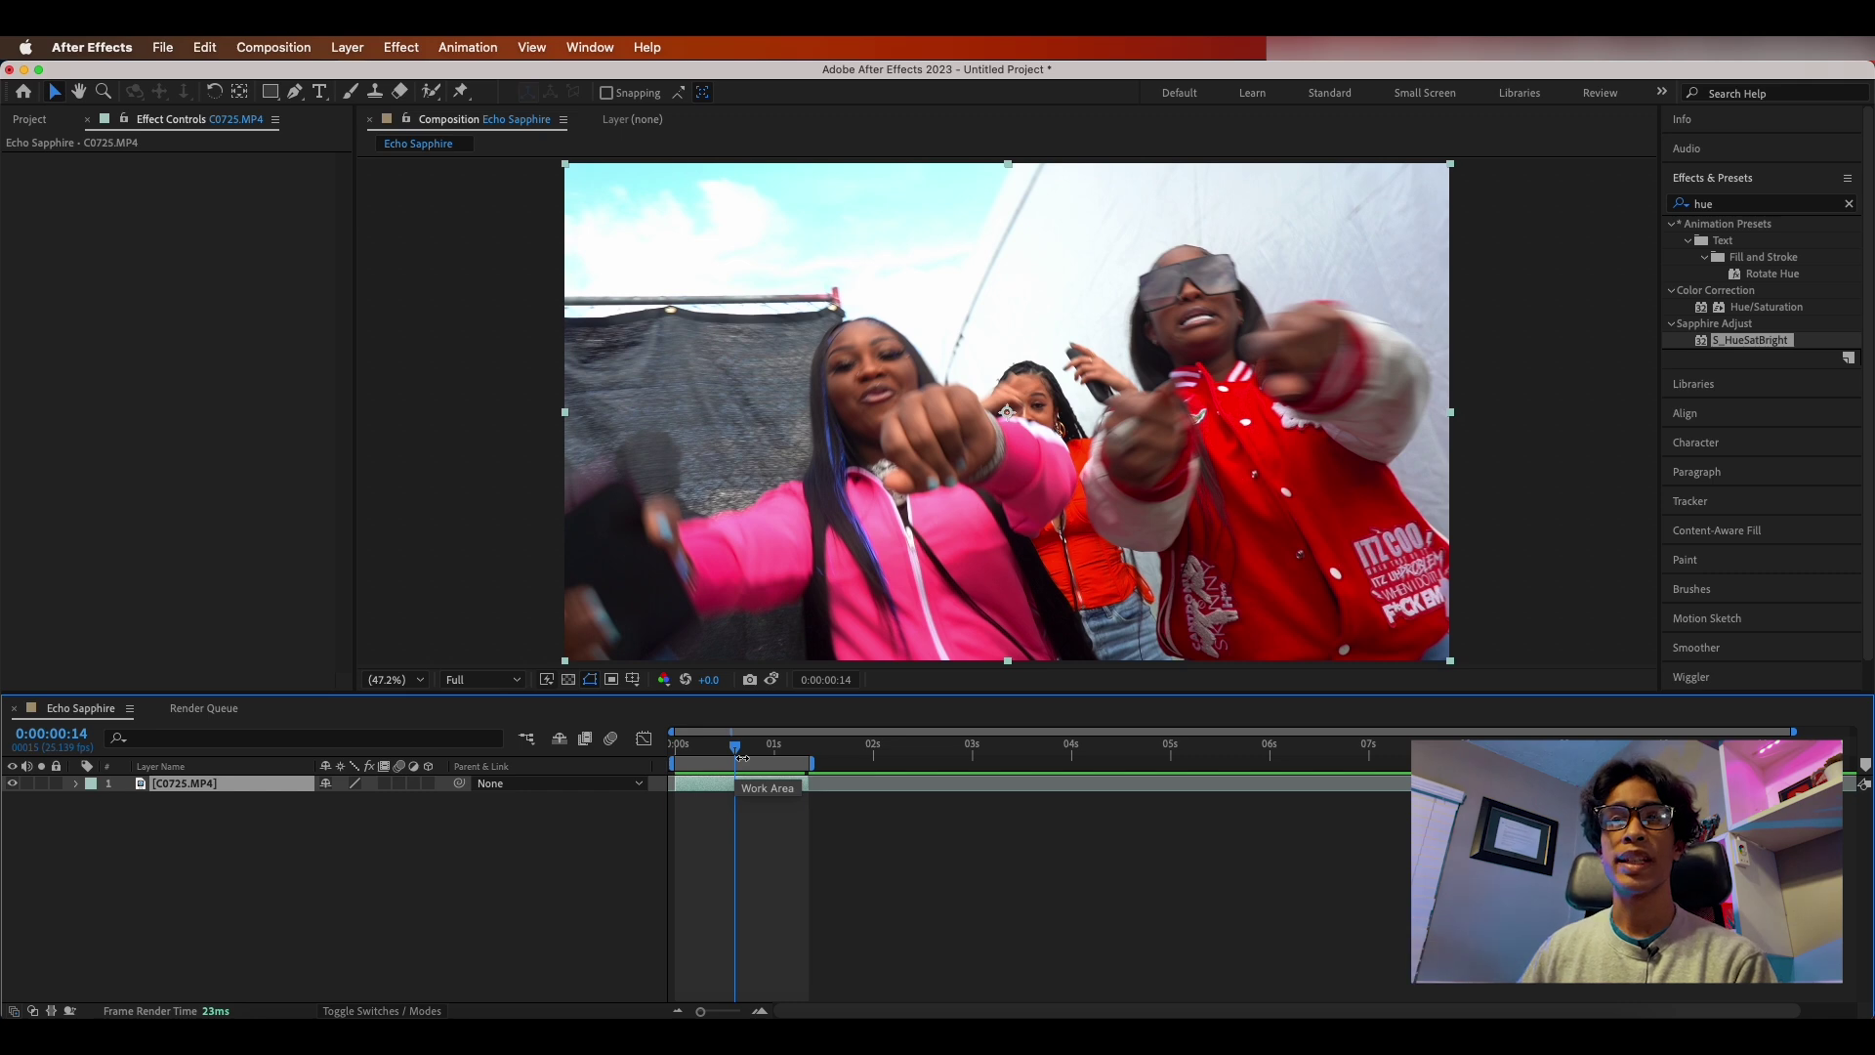
left_click(685, 759)
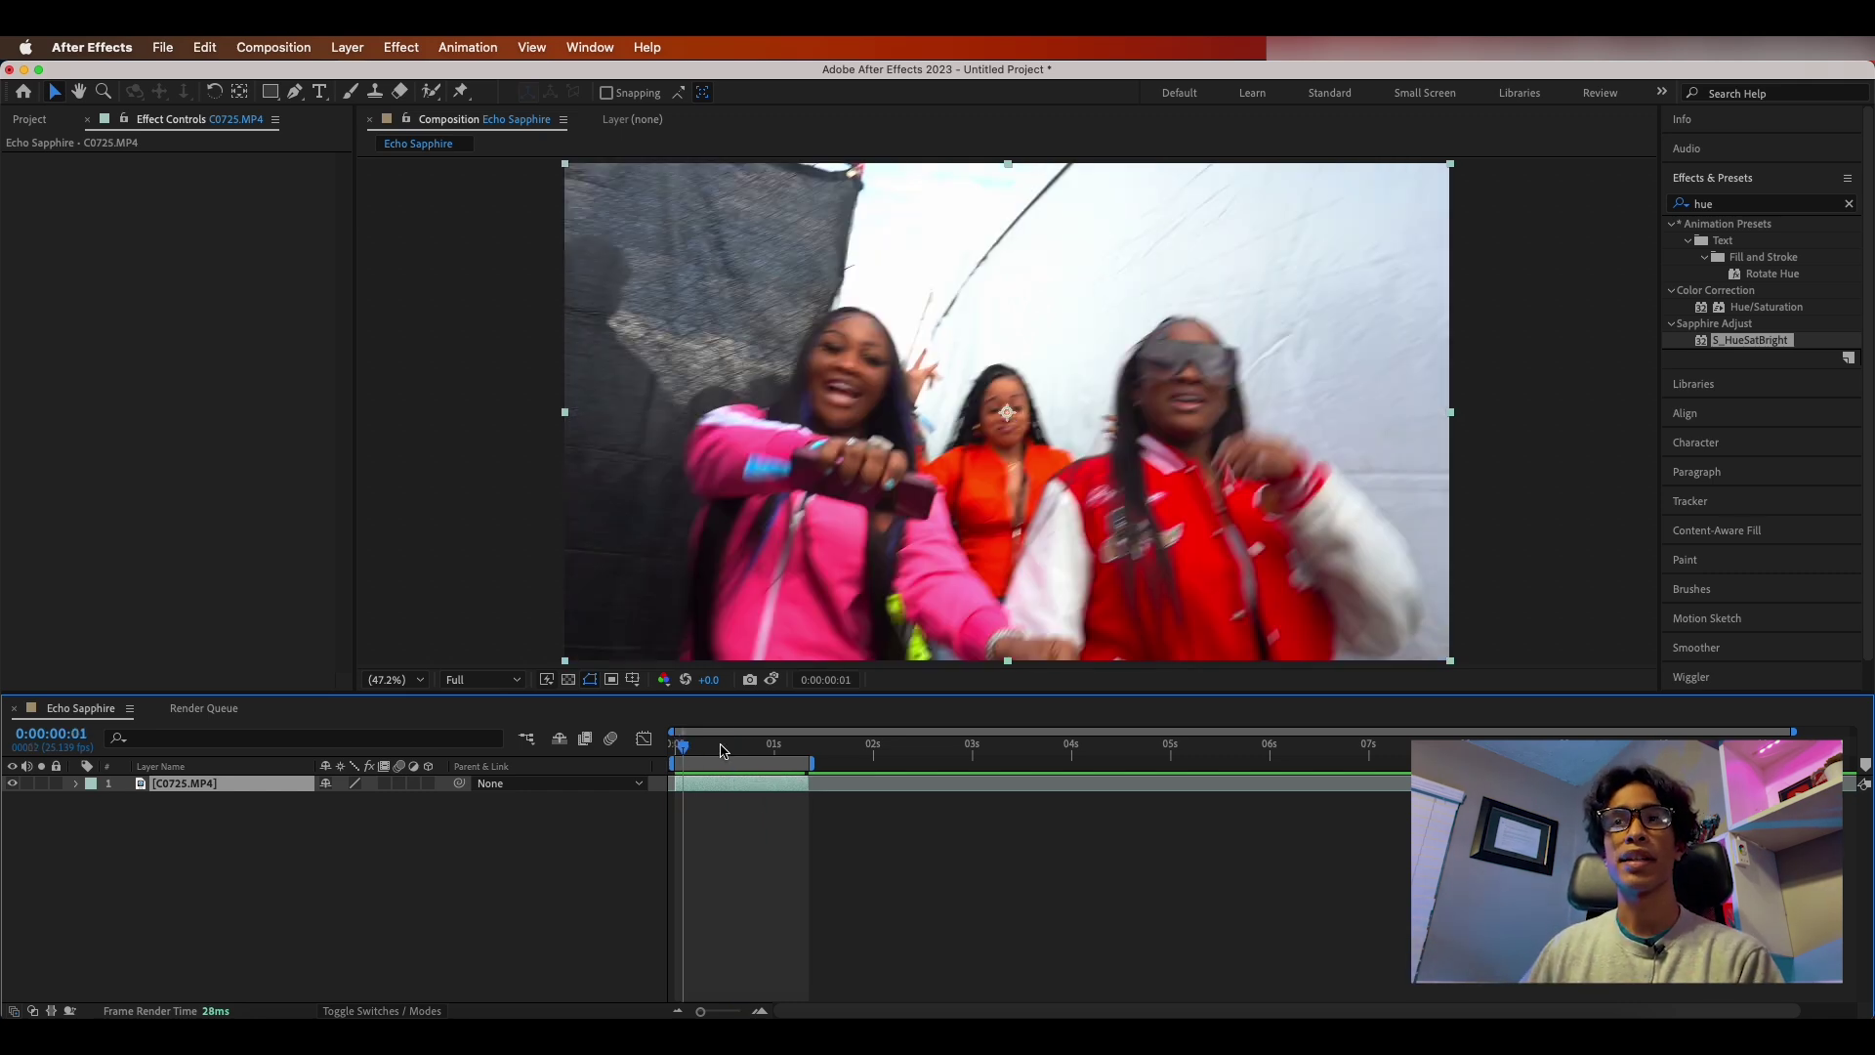
left_click(1848, 204)
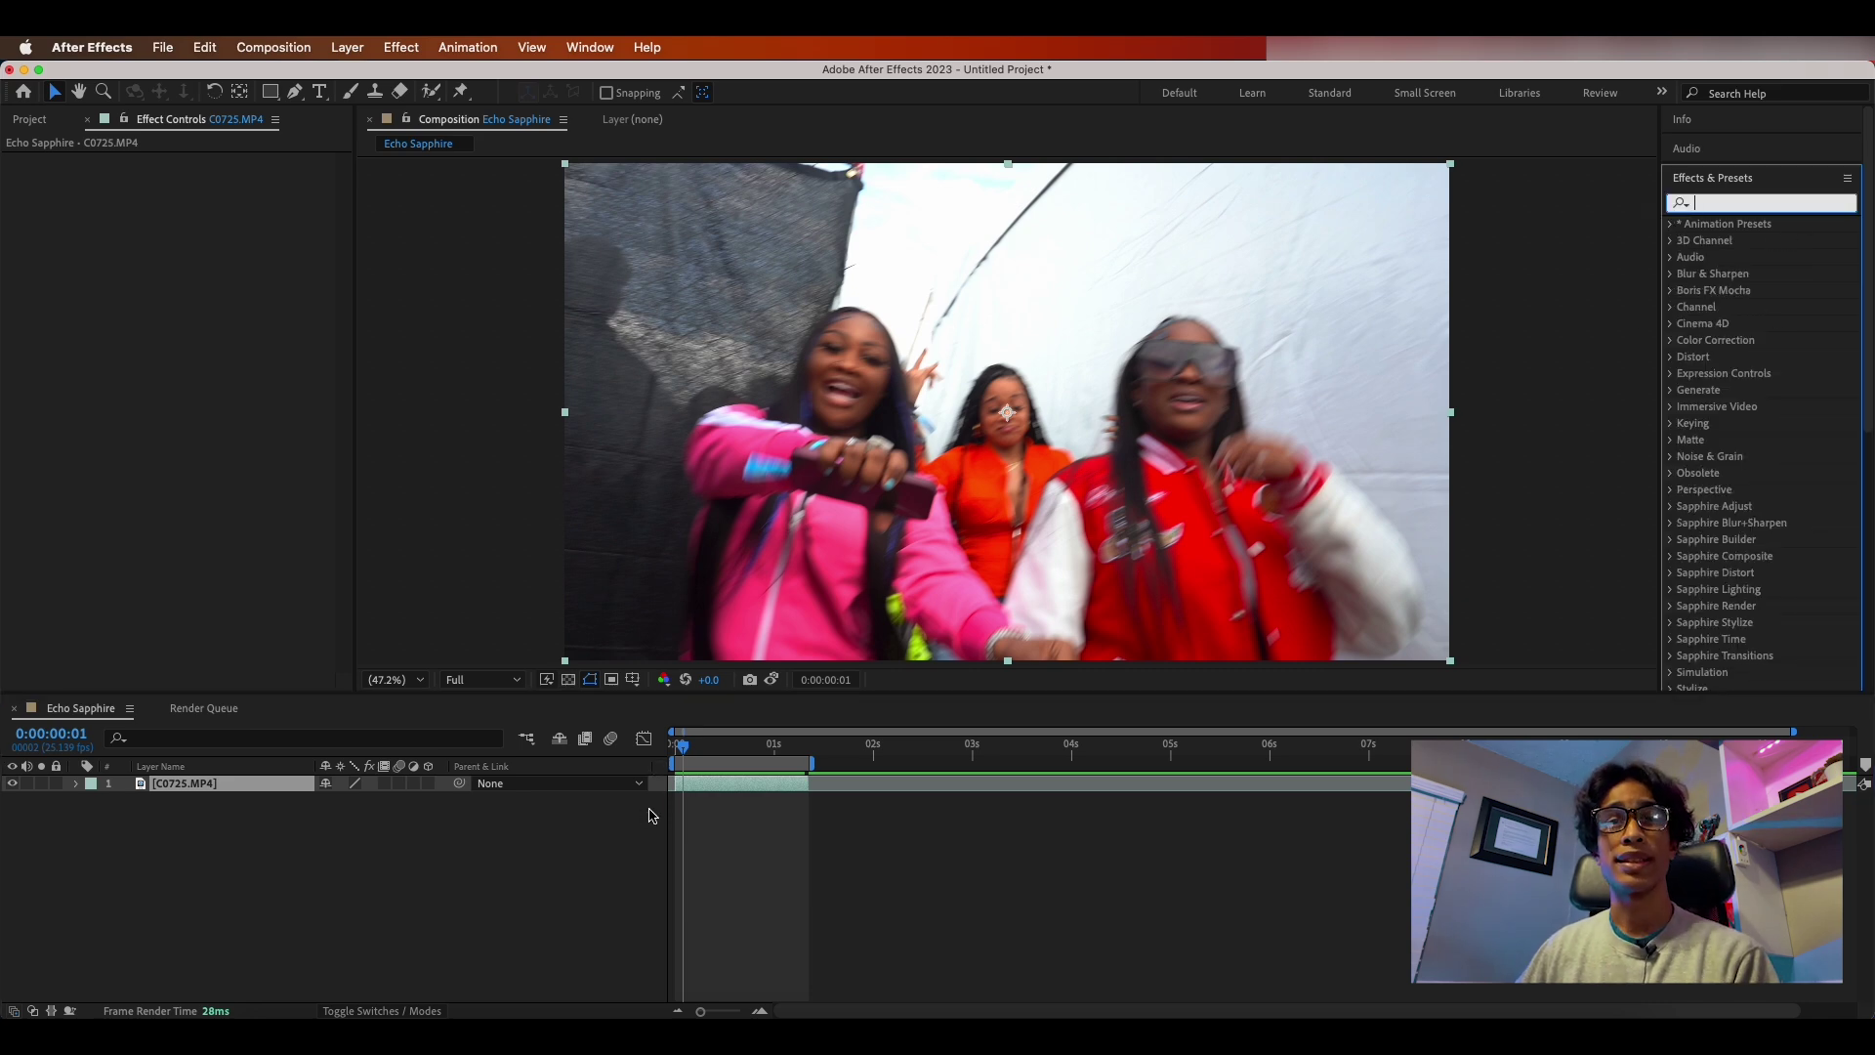
left_click(241, 785)
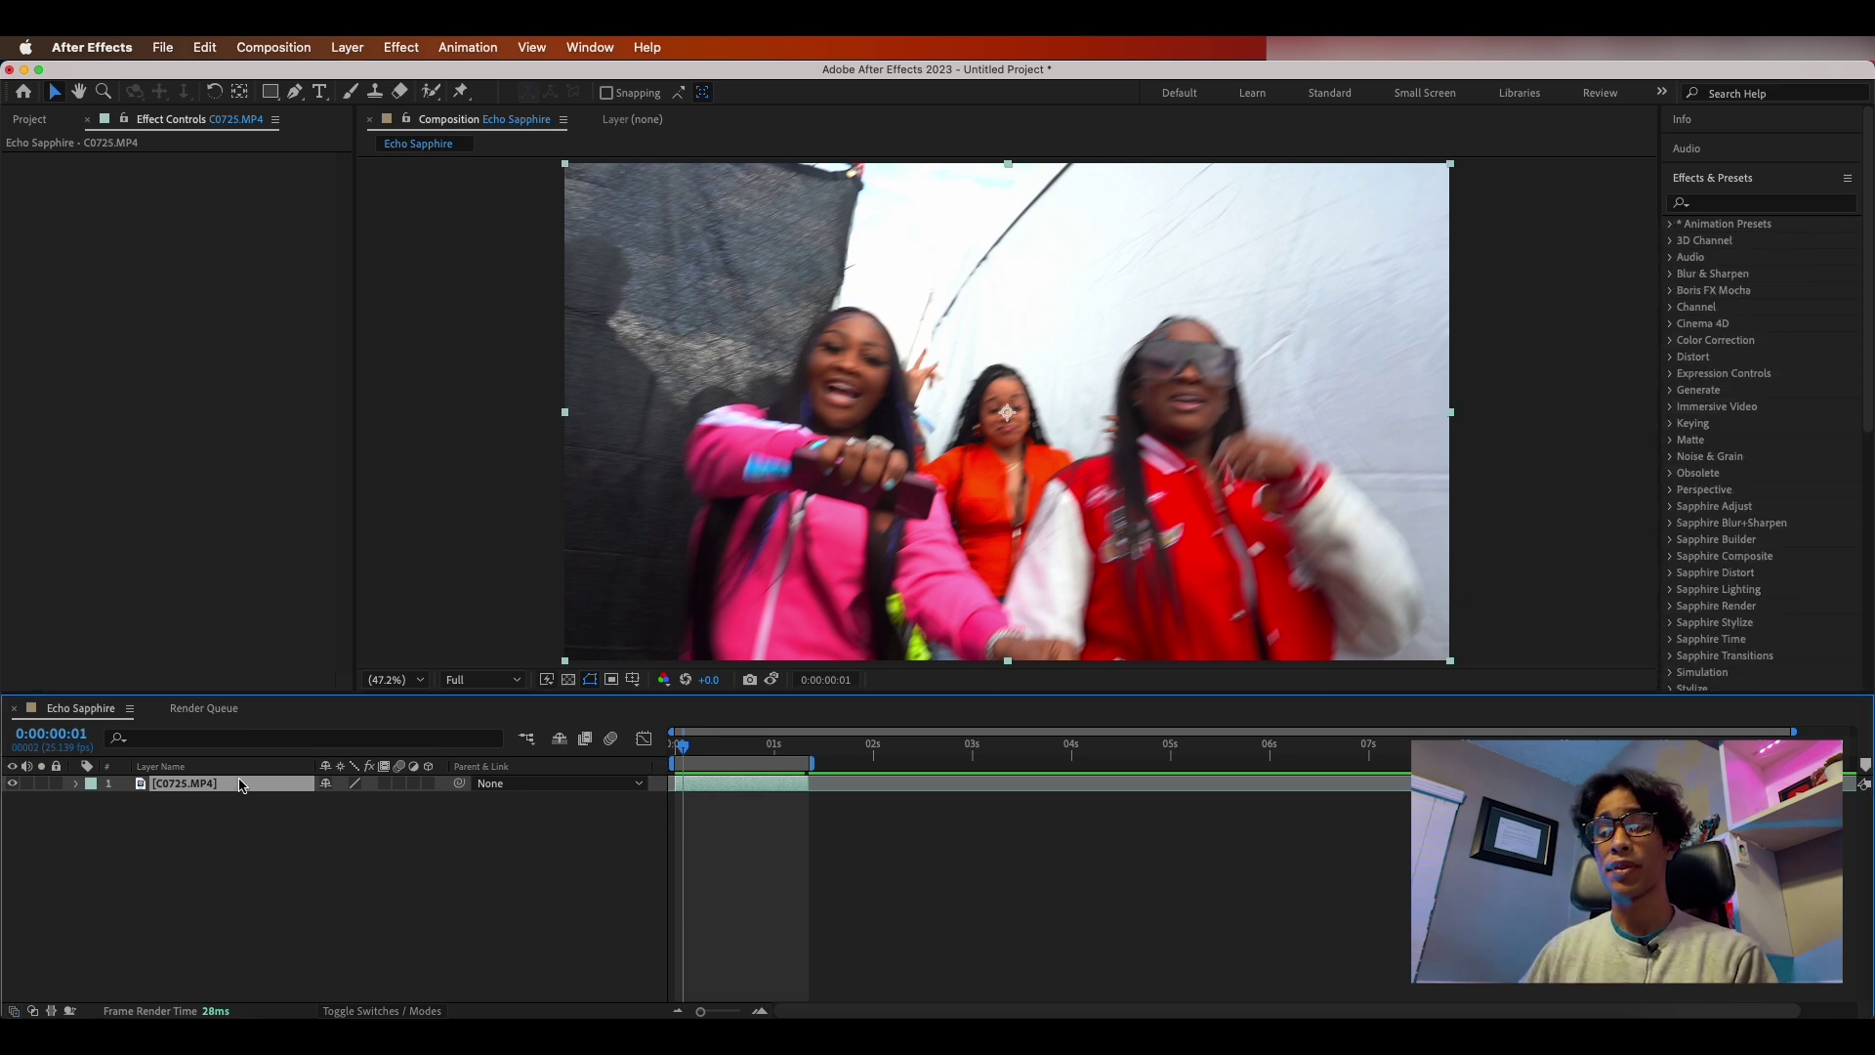
key("super+d")
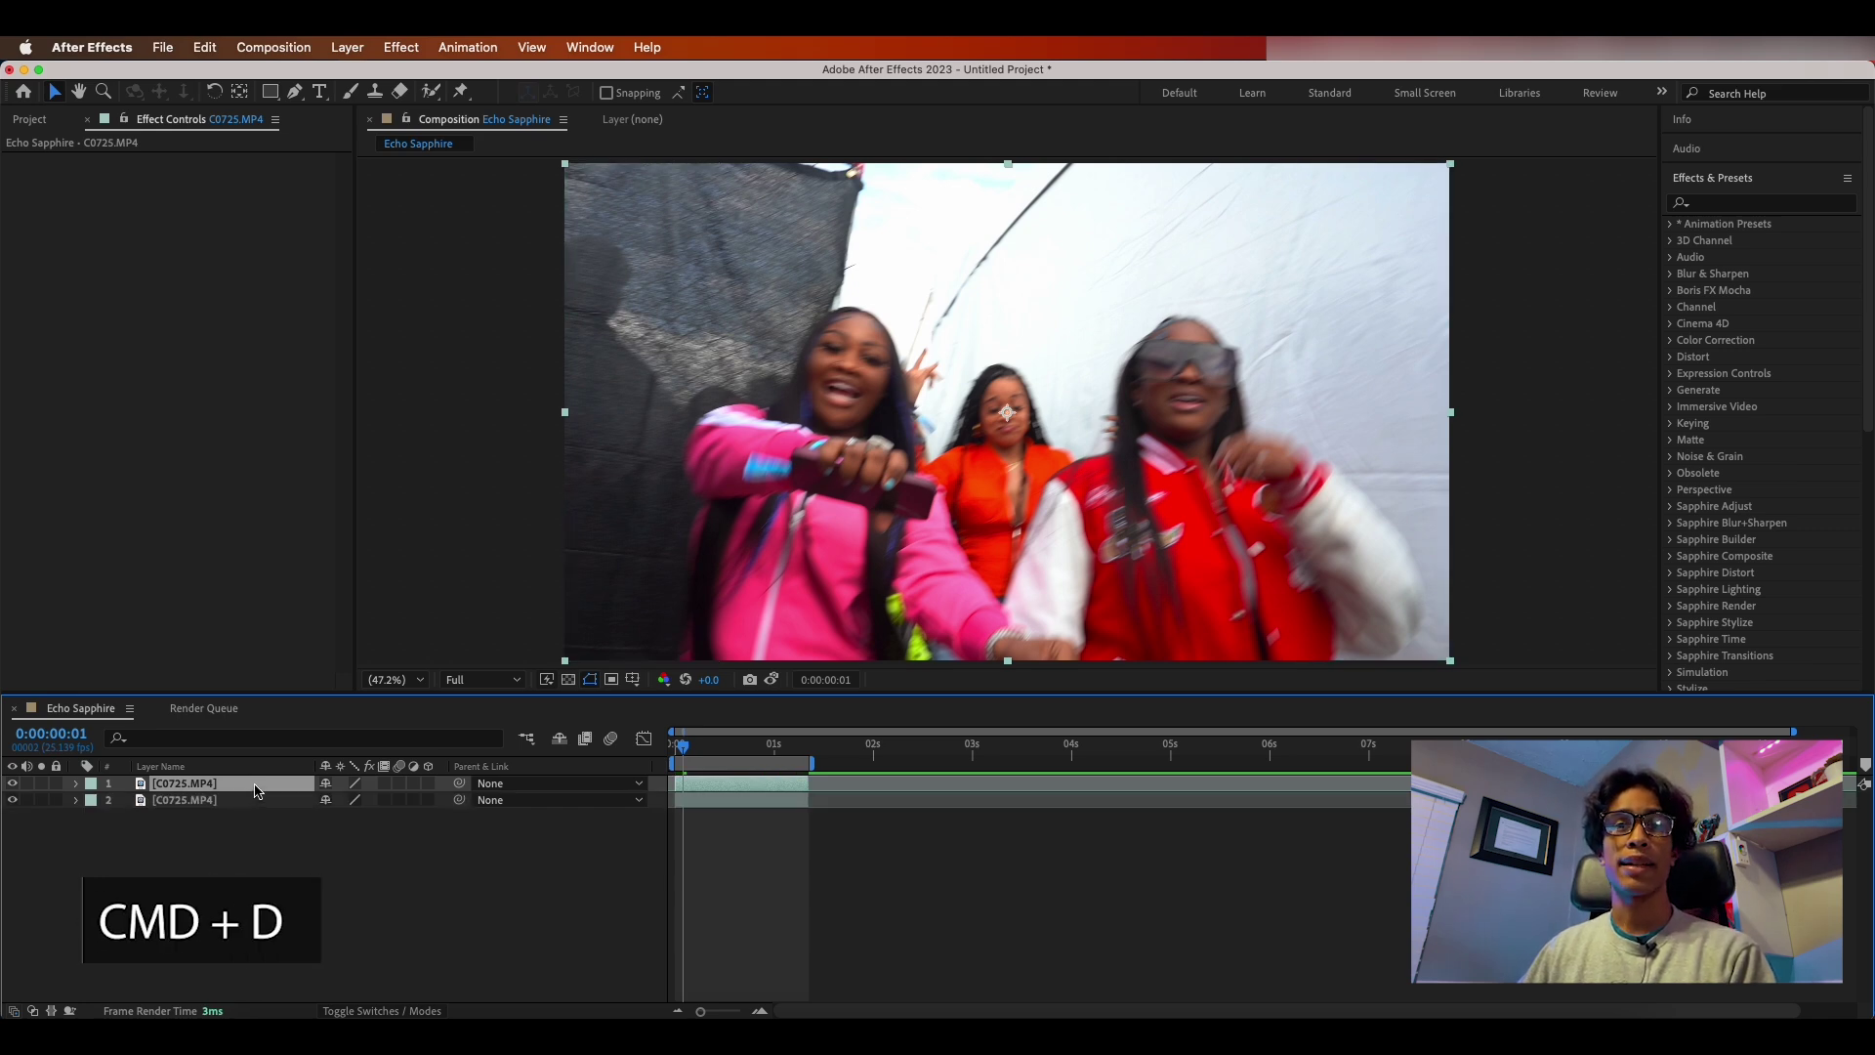
Step: Open the top C0725.MP4 copy in its own layer view and apply Roto Brush on the woman in pink
double_click(713, 795)
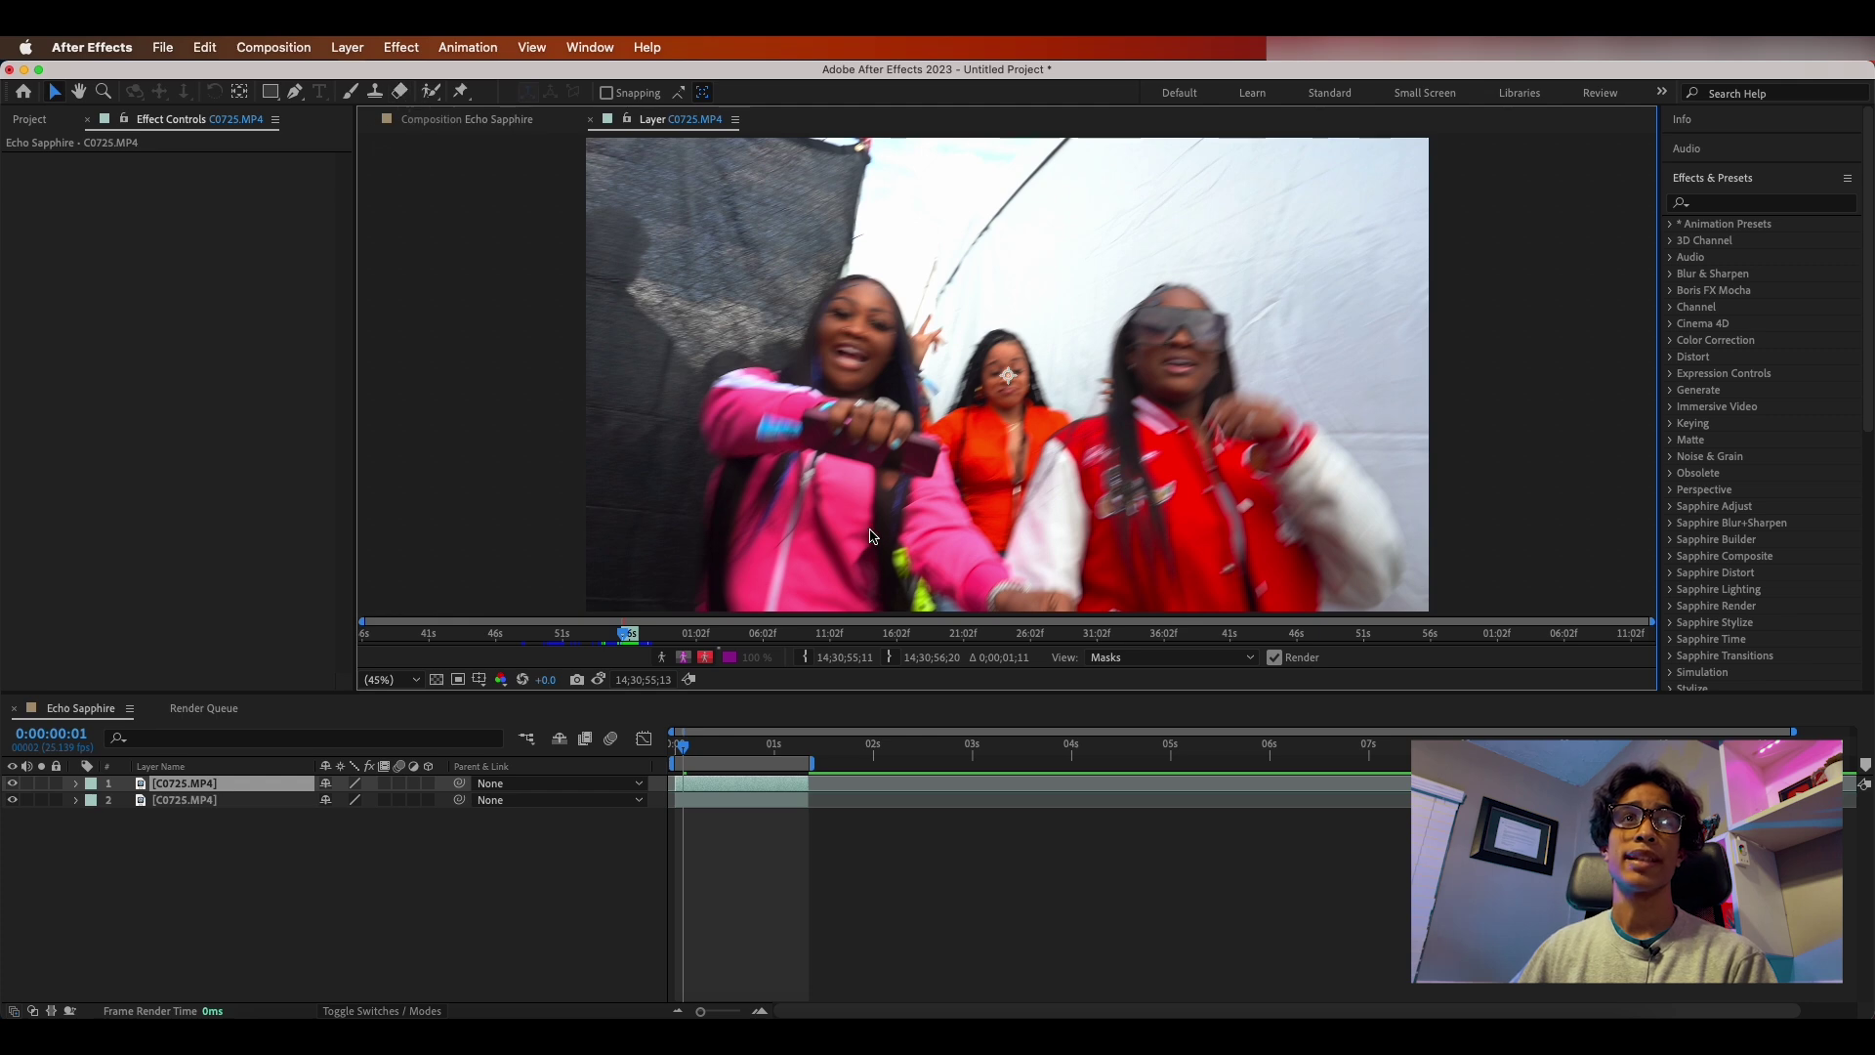
left_click(432, 92)
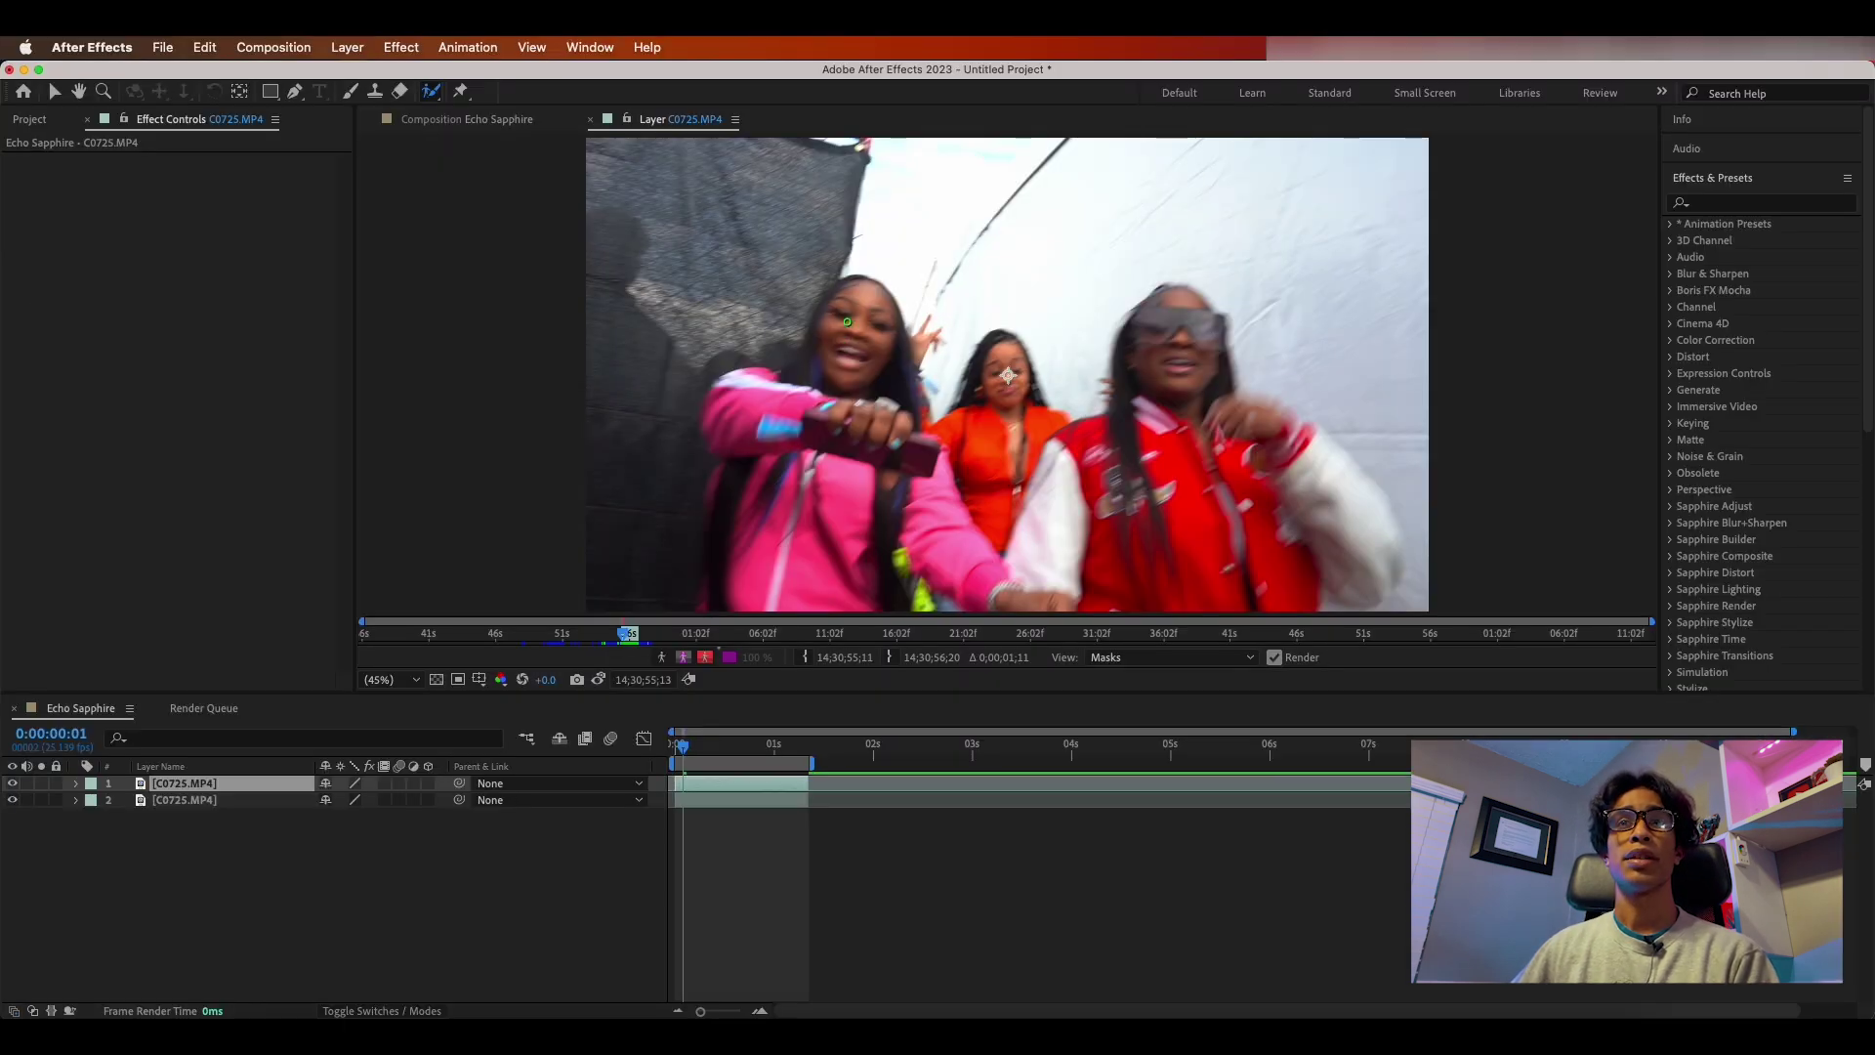
left_click(857, 344)
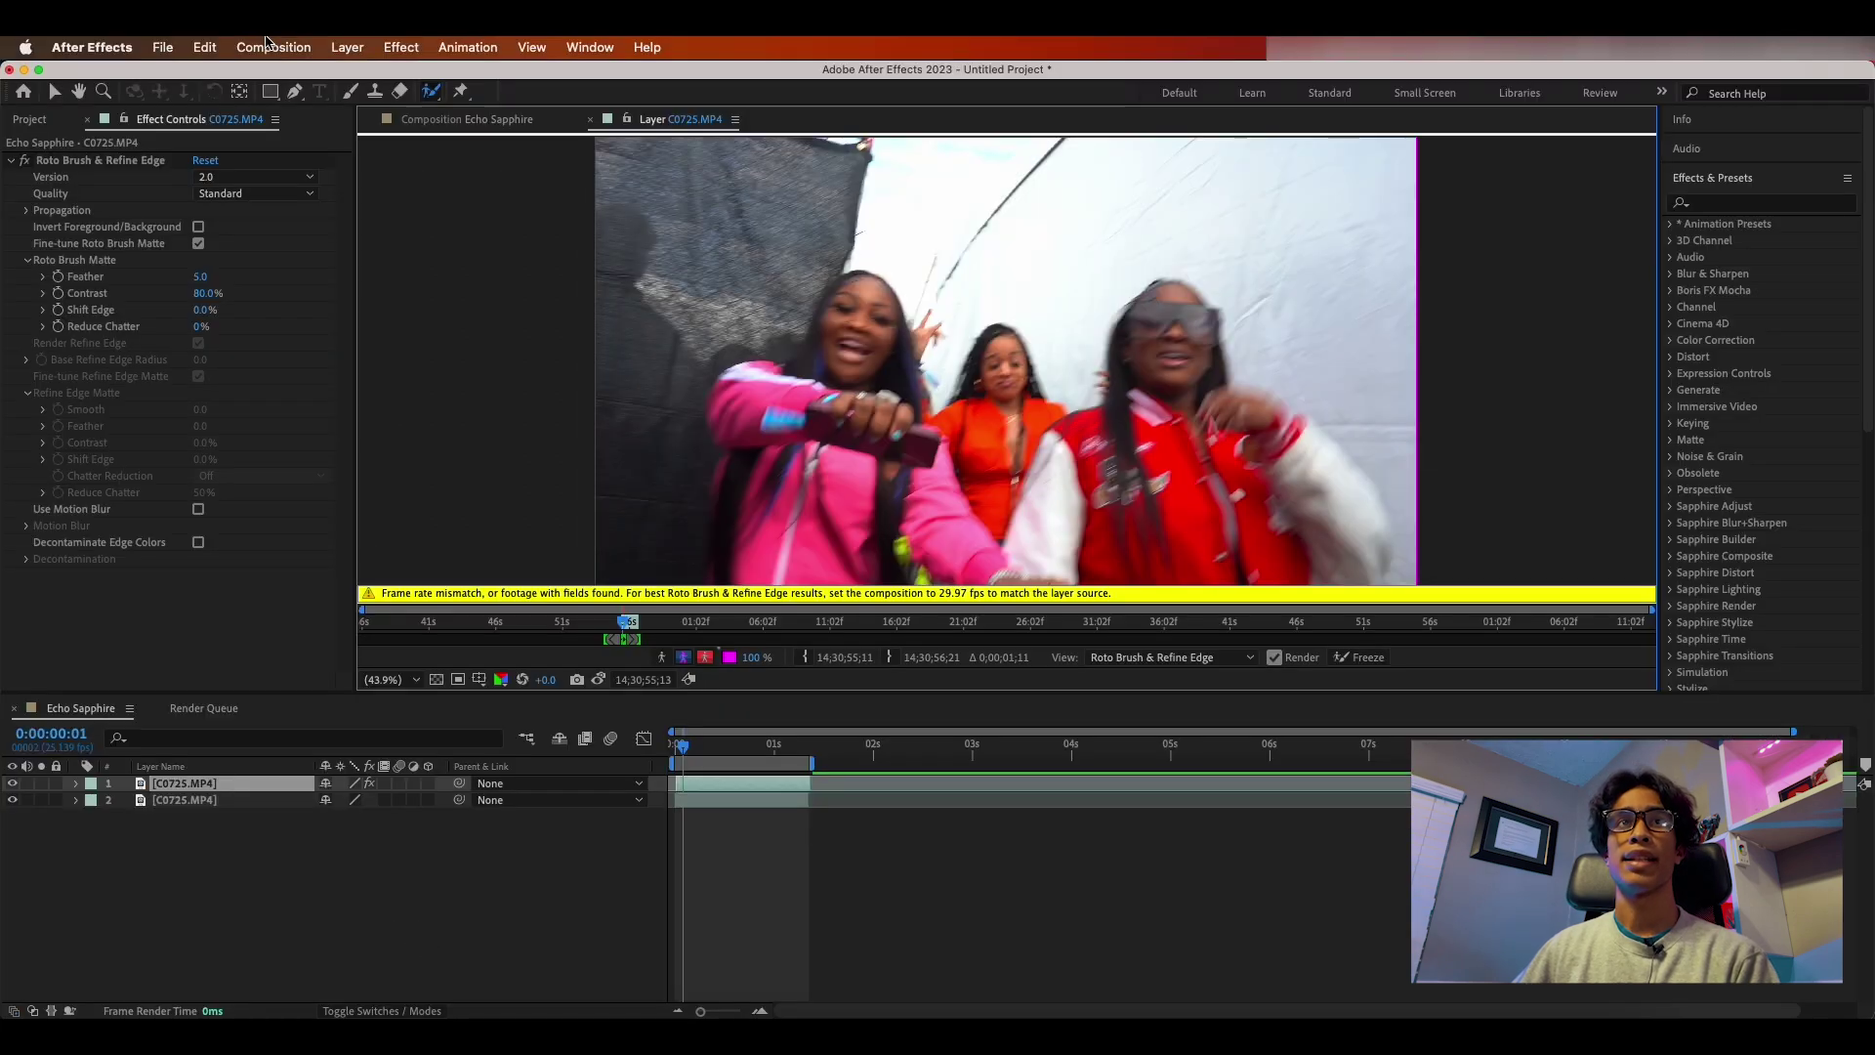
Step: Set the composition's frame rate to 29.97 fps
left_click(263, 40)
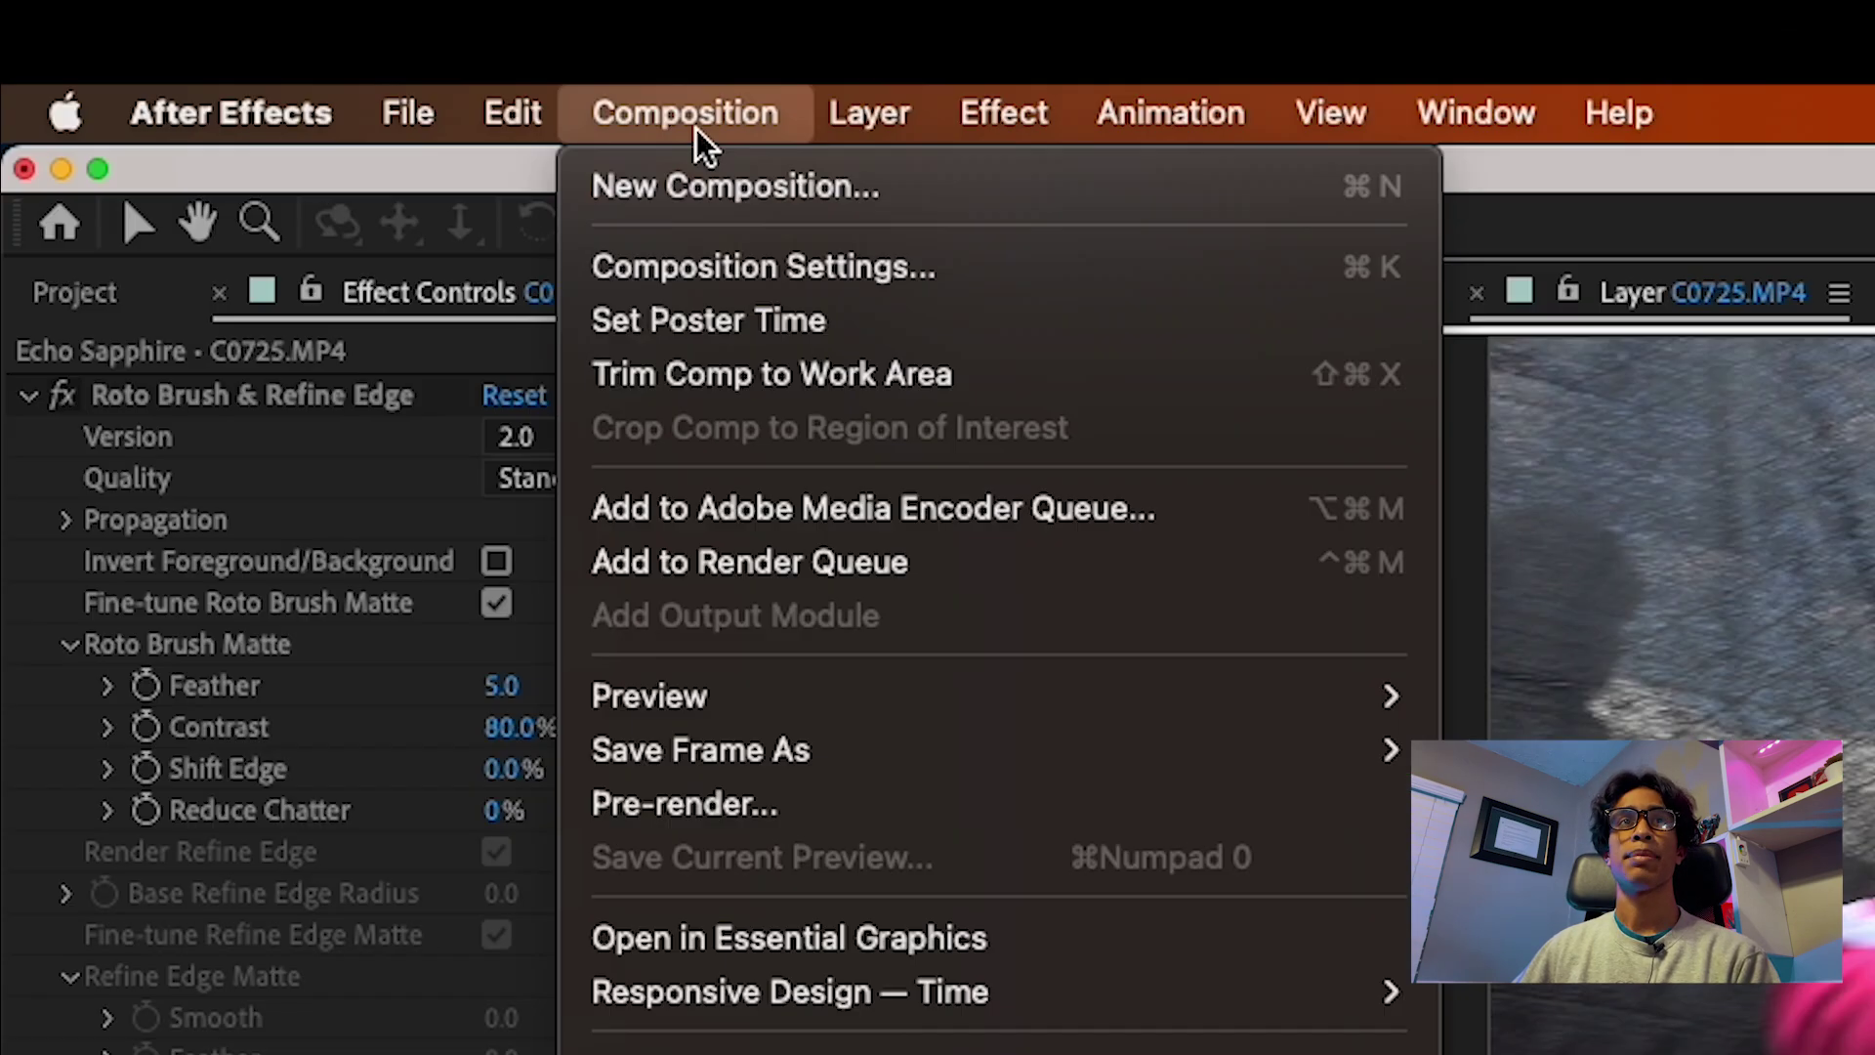
left_click(711, 262)
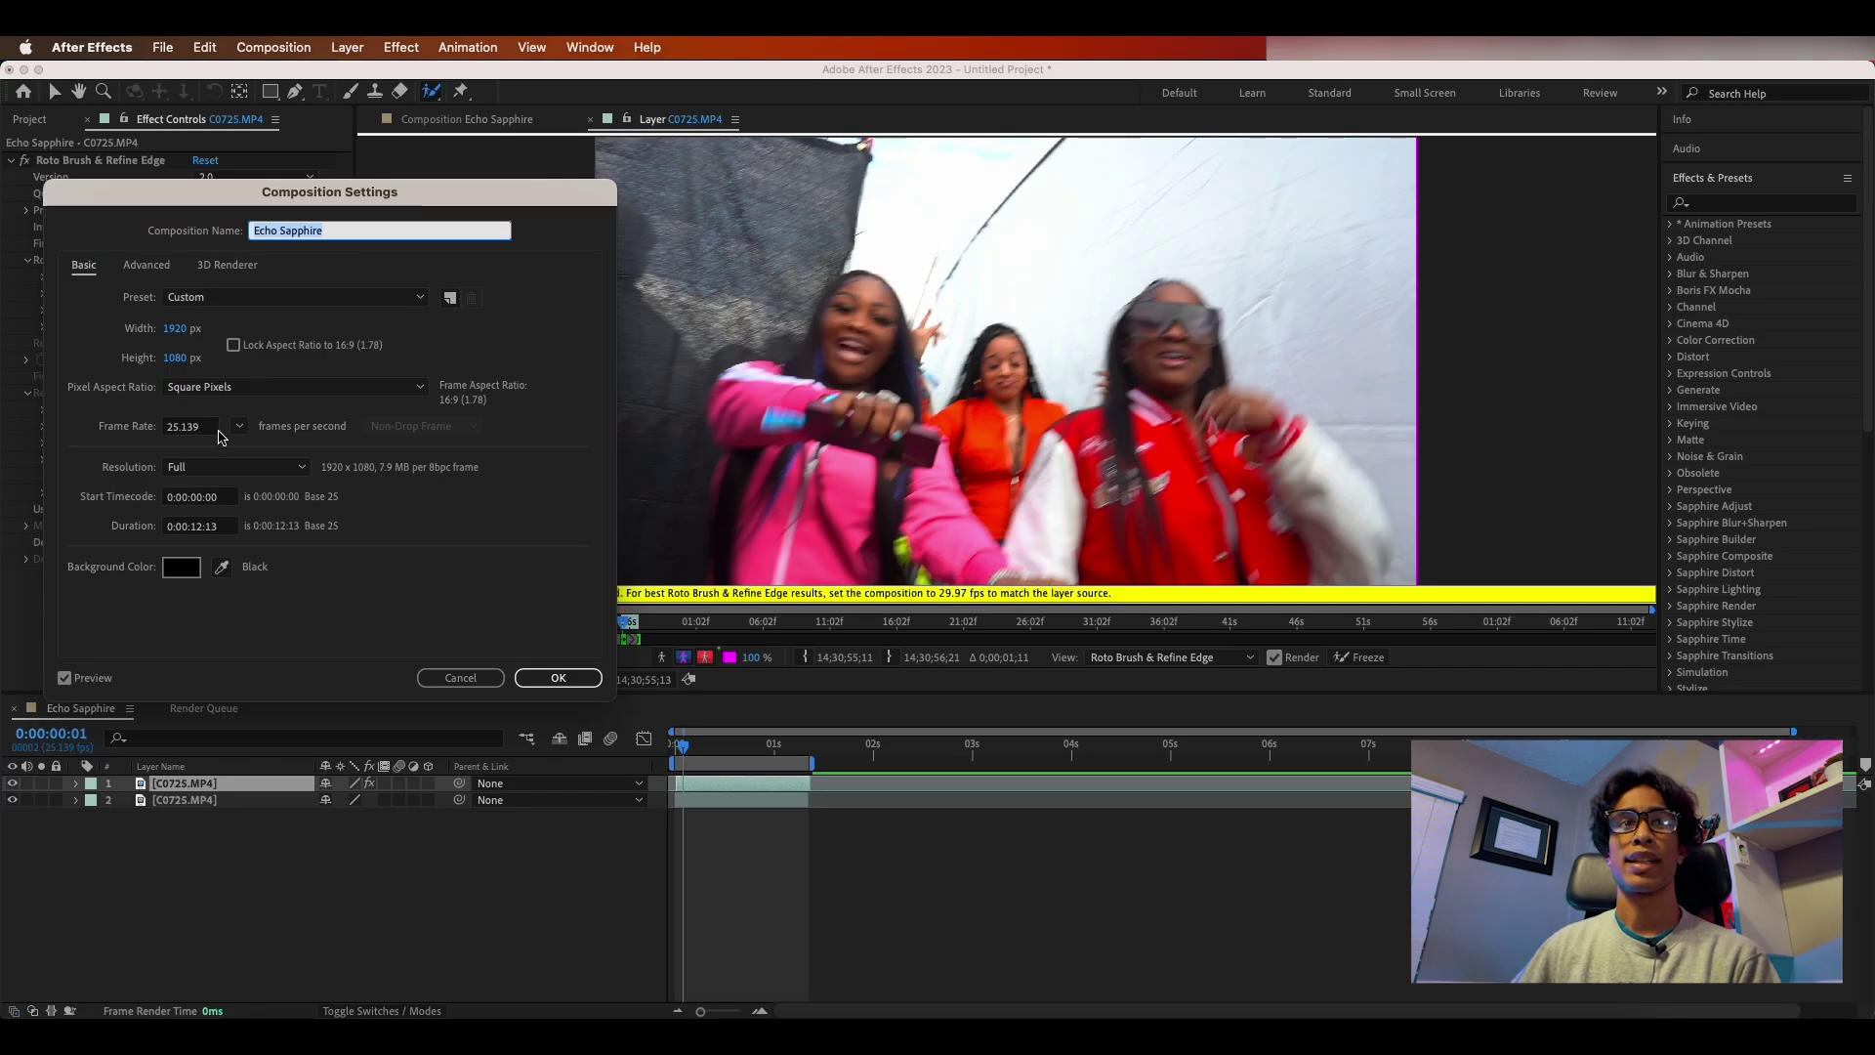
left_click(171, 426)
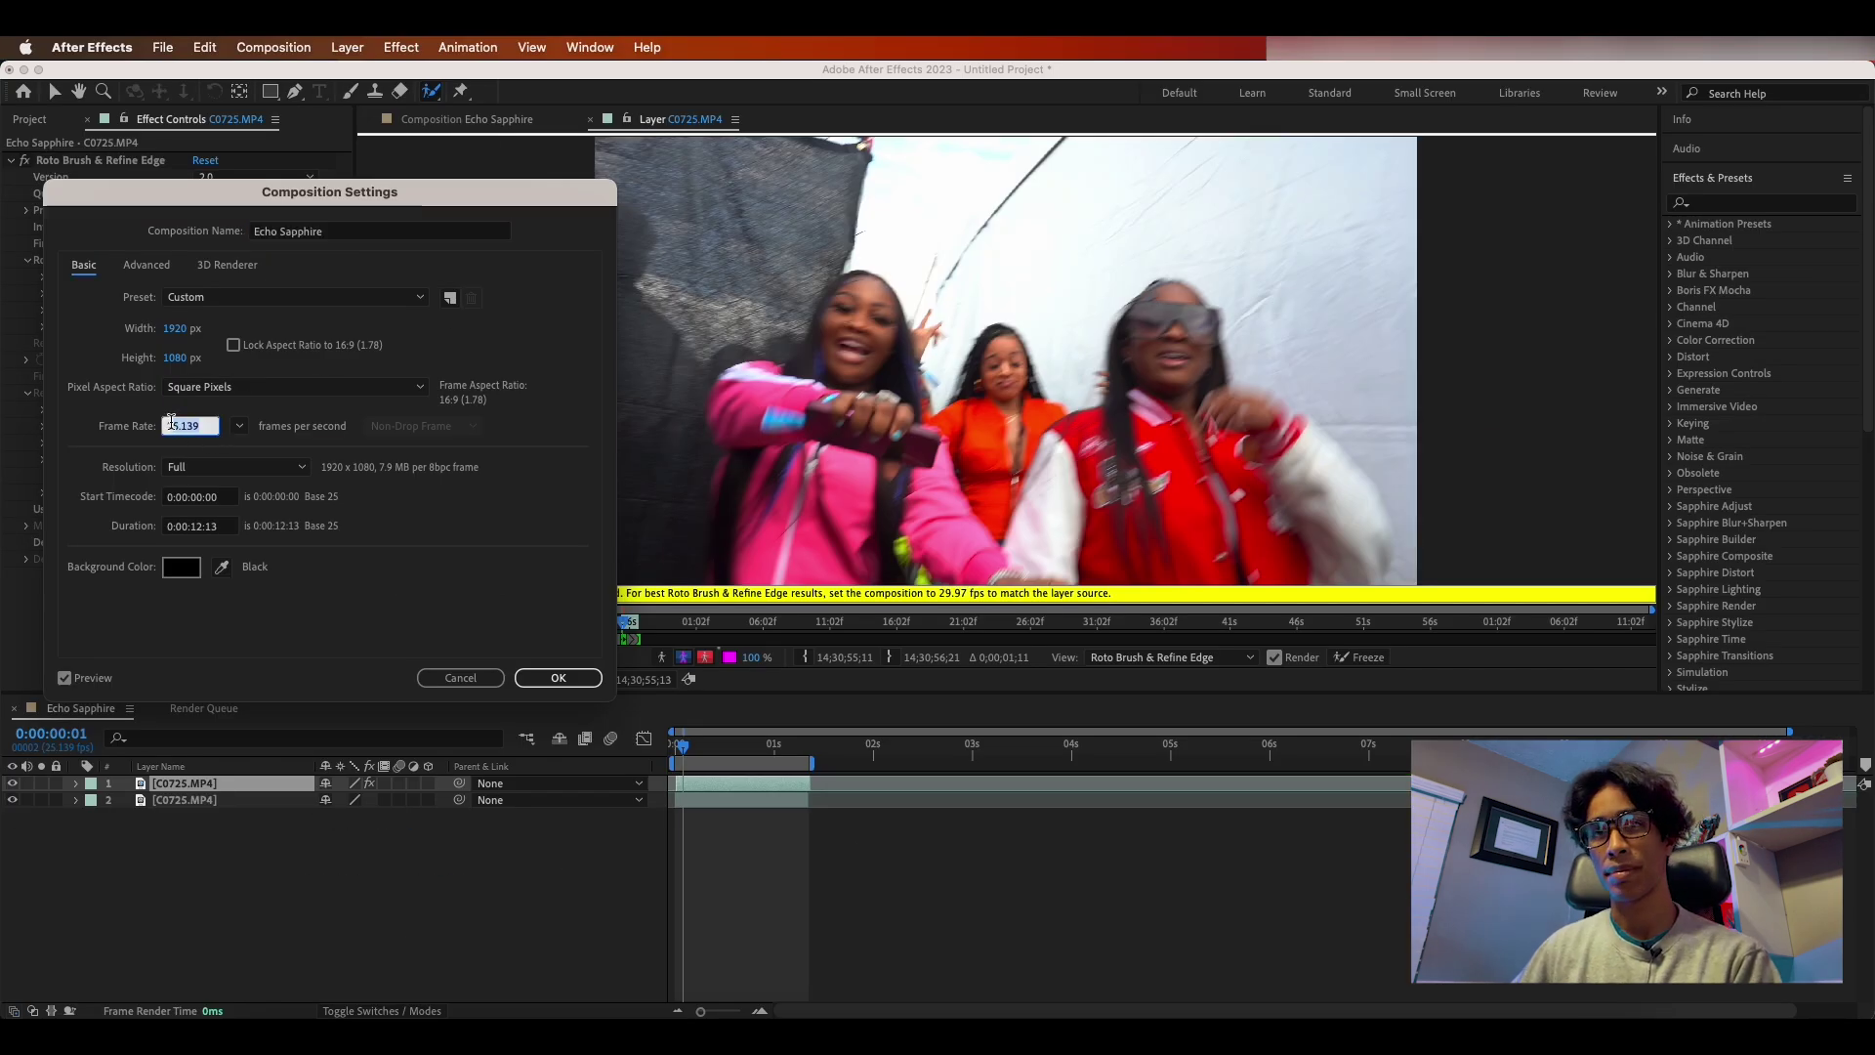
type("29")
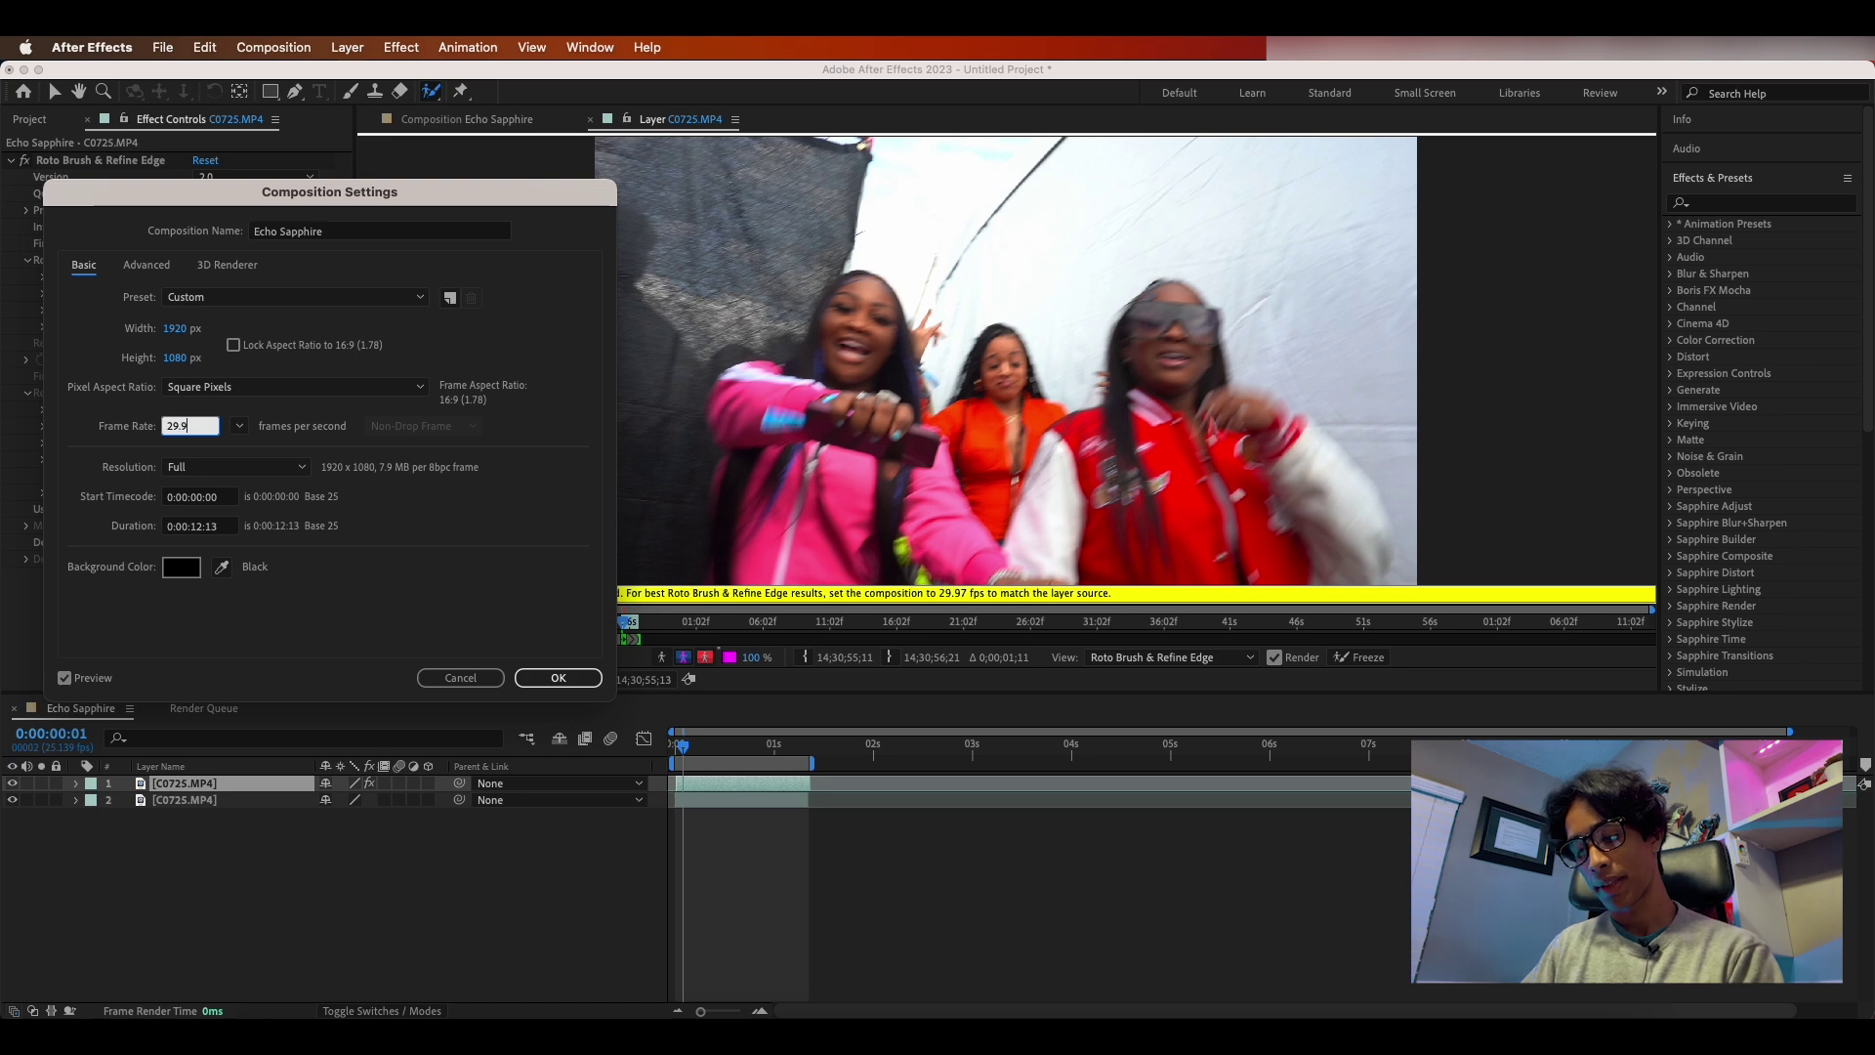
type(".97")
key("Return")
Step: Outline the woman in pink at 0:00:00:02 with Roto Brush foreground strokes, and subtract the raised hand and dark backdrop around her
mouse_move(862, 318)
left_mouse_down()
mouse_move(819, 394)
mouse_move(747, 402)
mouse_move(790, 515)
mouse_move(801, 593)
left_mouse_up()
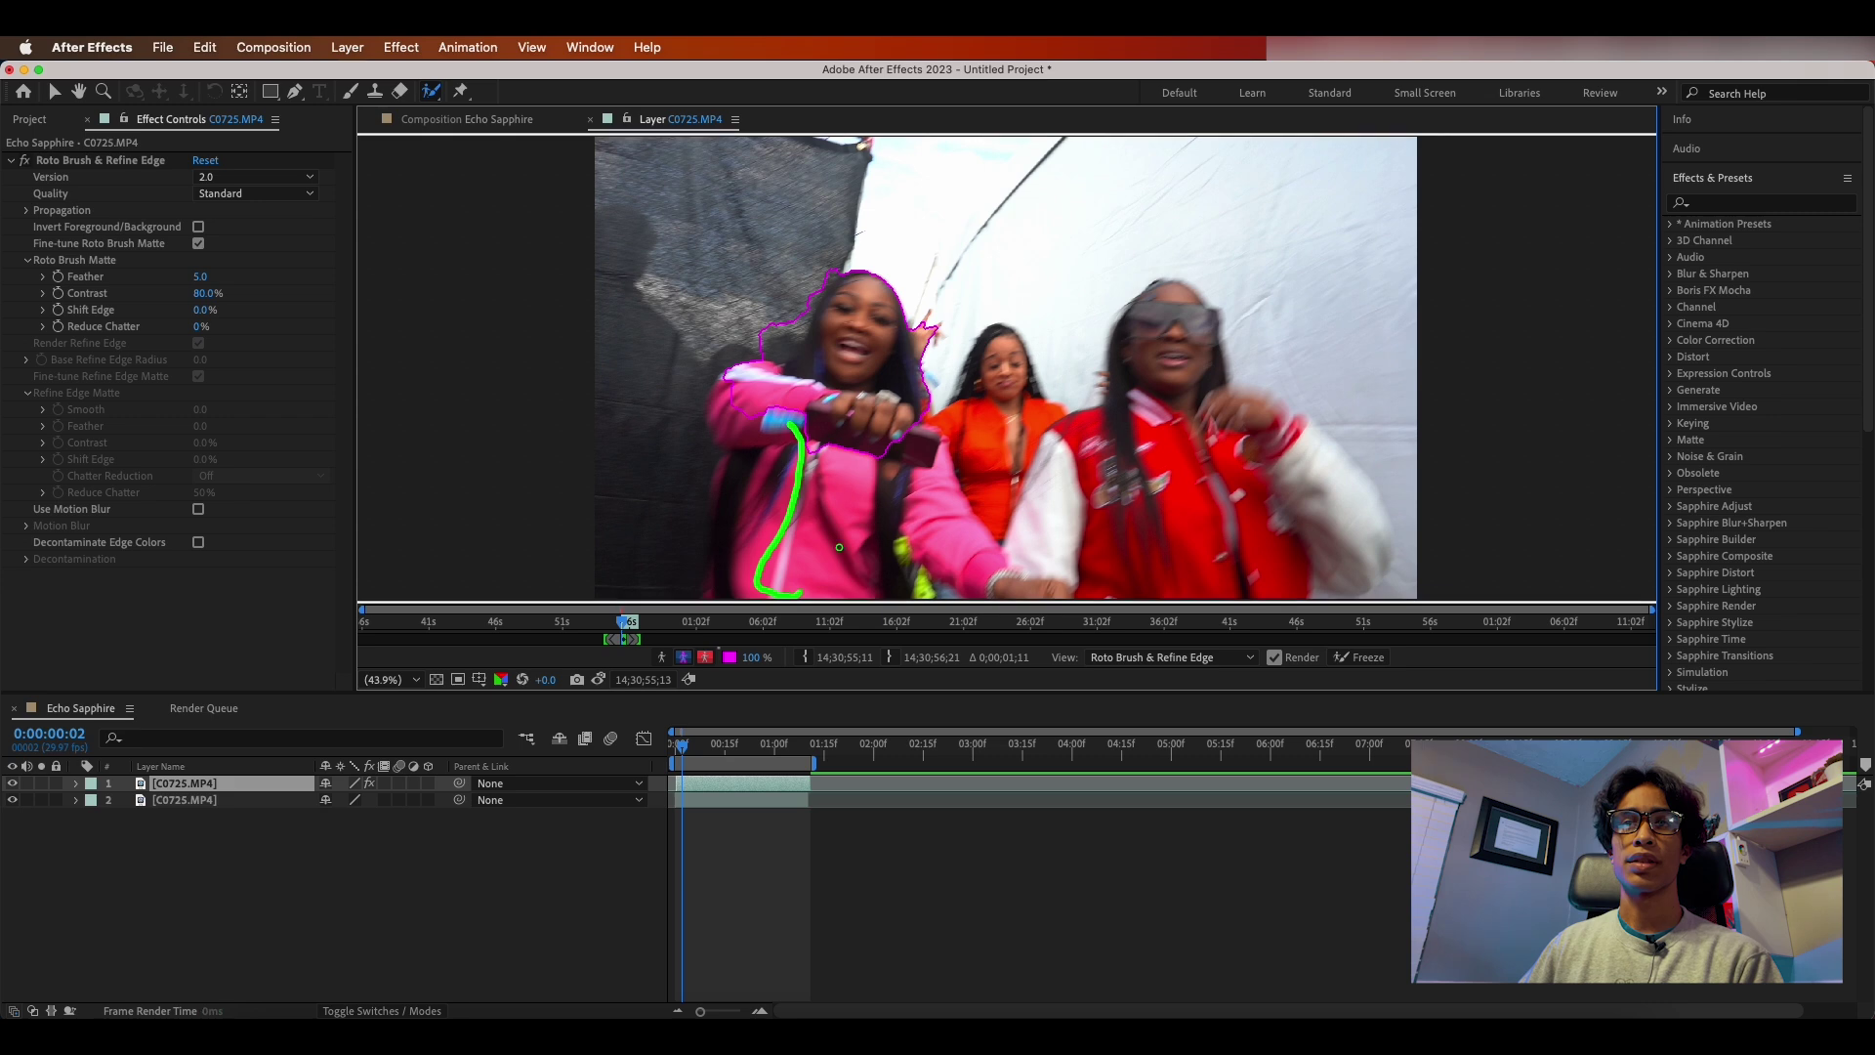
left_click_drag(864, 468, 1027, 599)
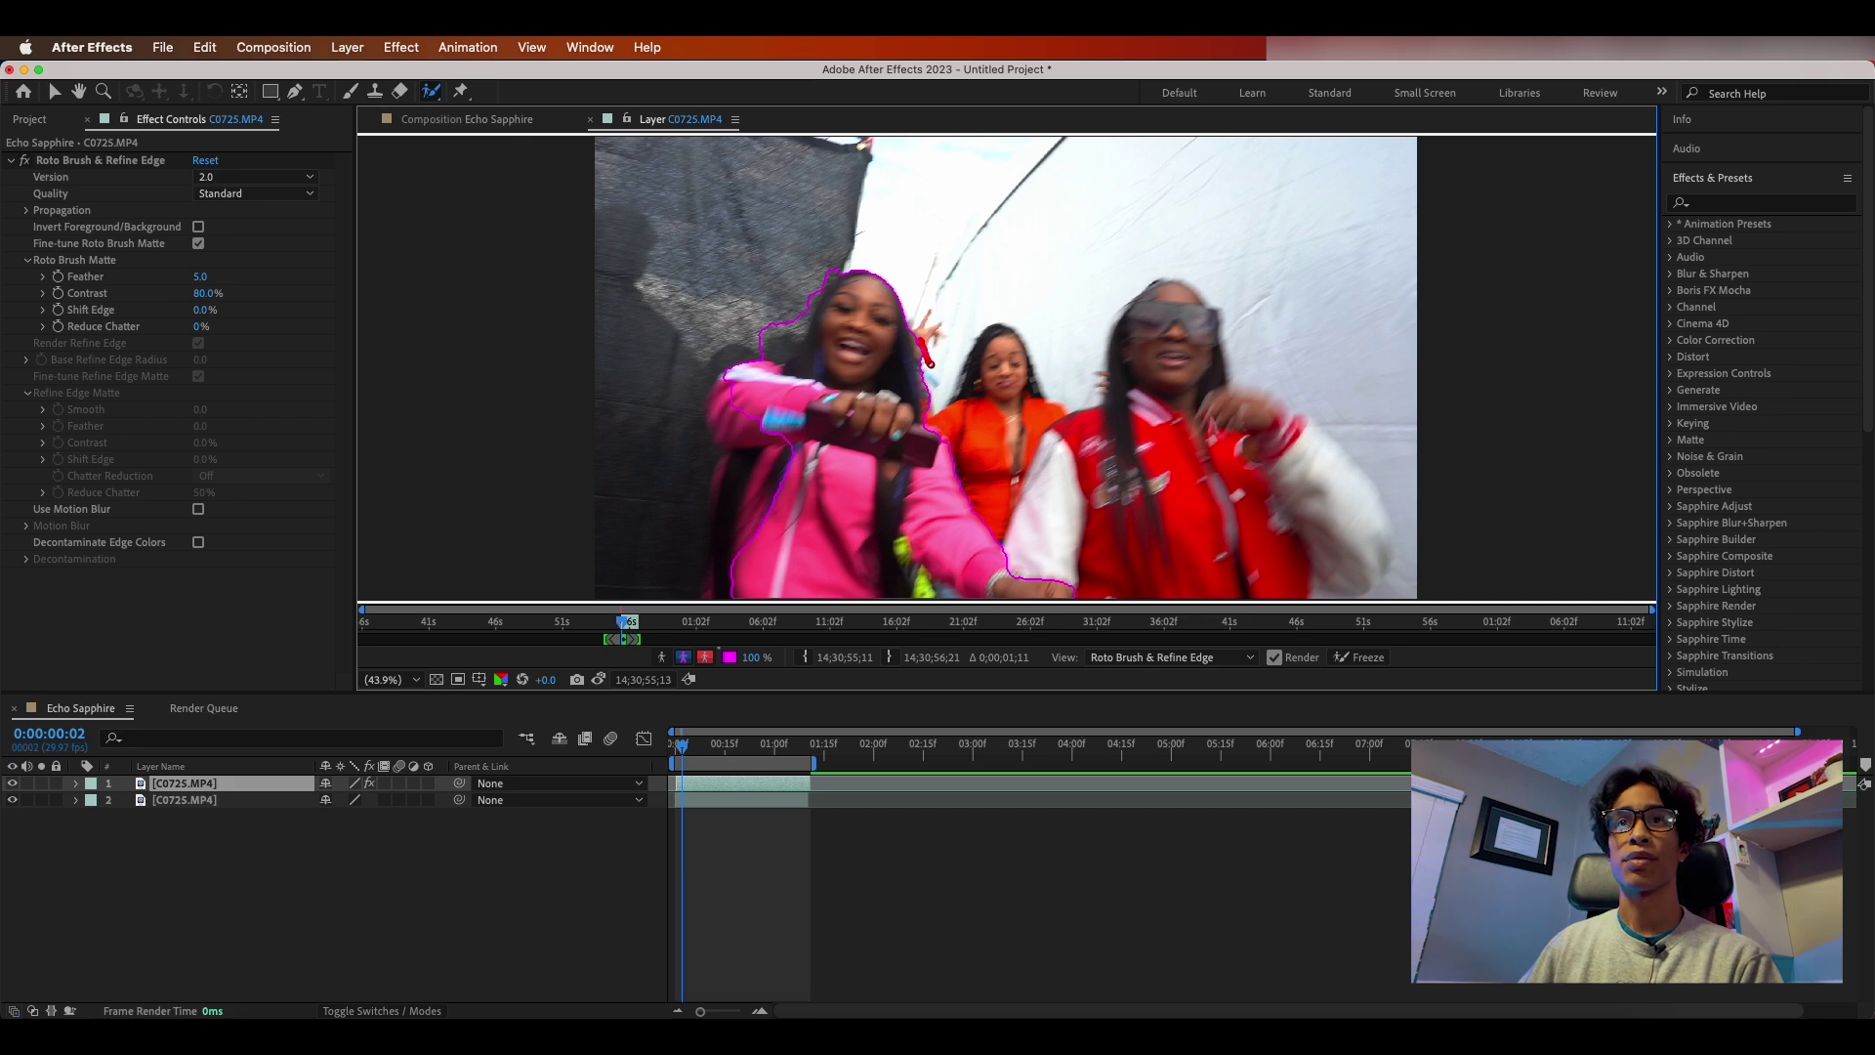
left_click_drag(818, 275, 768, 363)
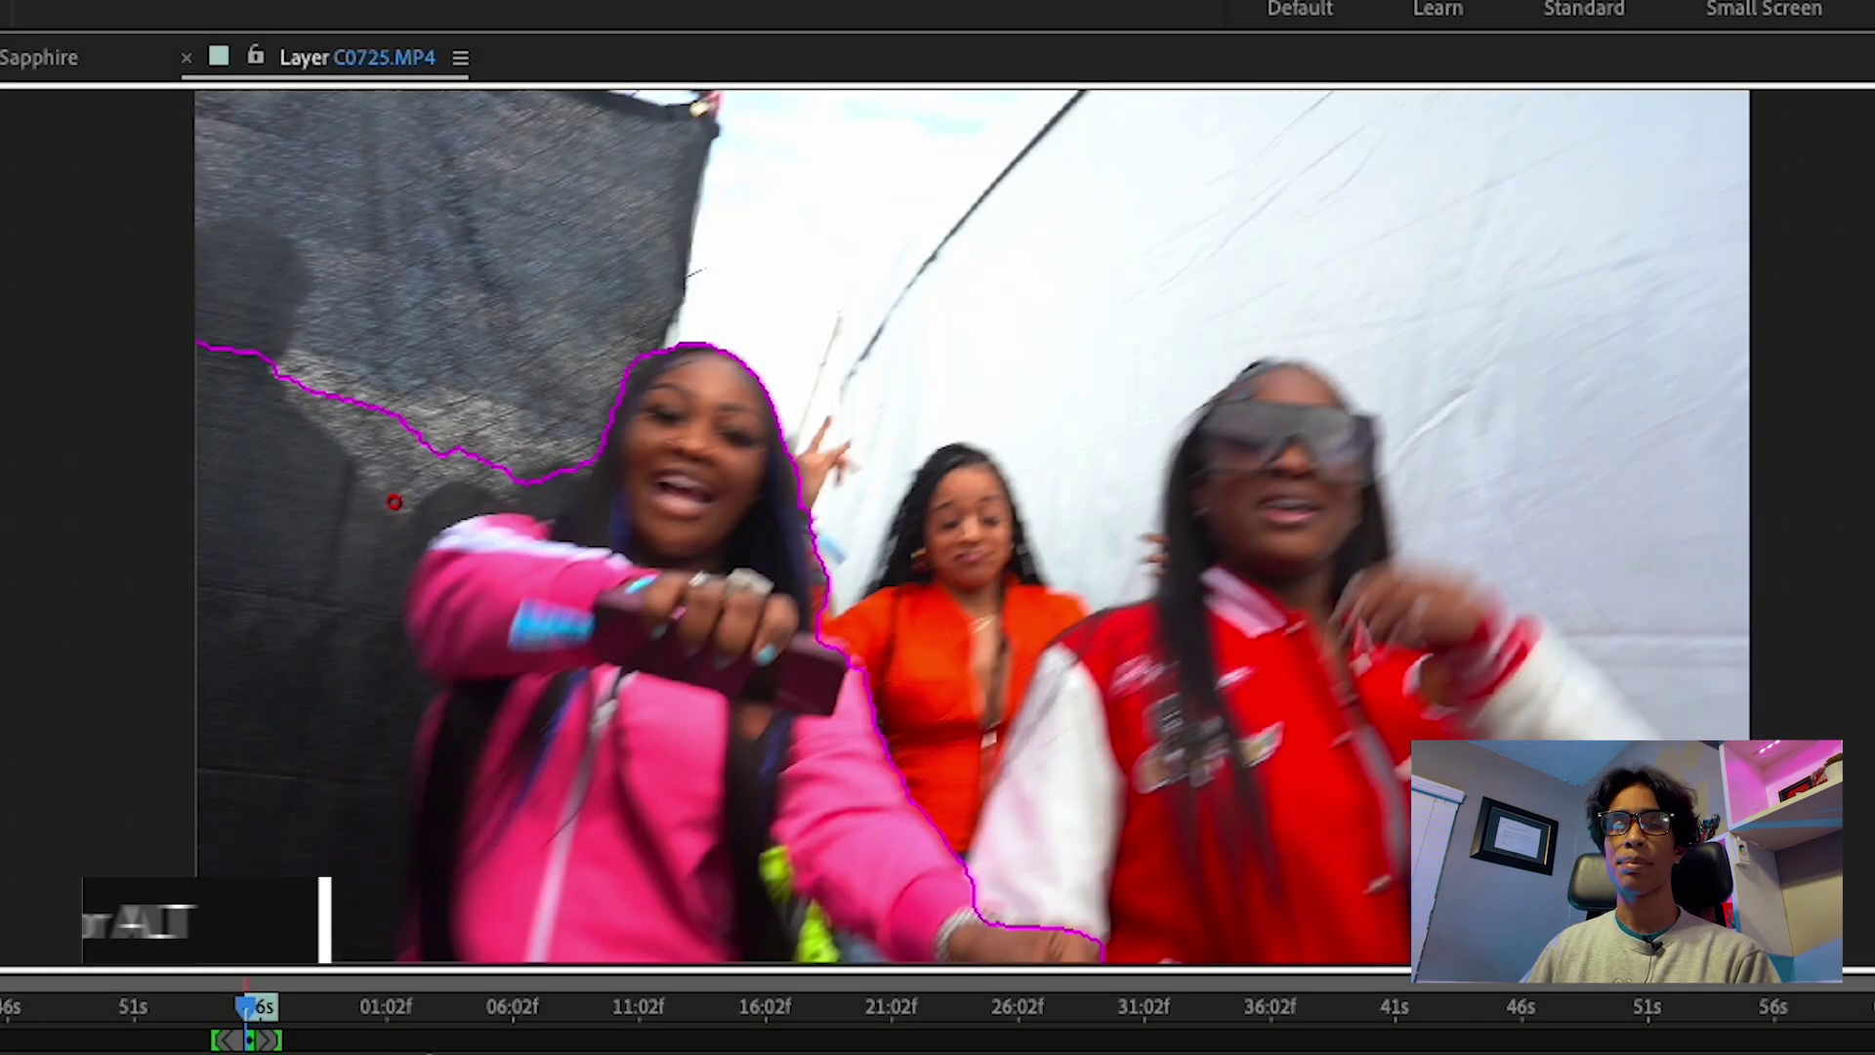
left_click_drag(721, 306, 685, 340)
mouse_move(367, 475)
left_mouse_down()
mouse_move(292, 674)
mouse_move(283, 873)
left_mouse_up()
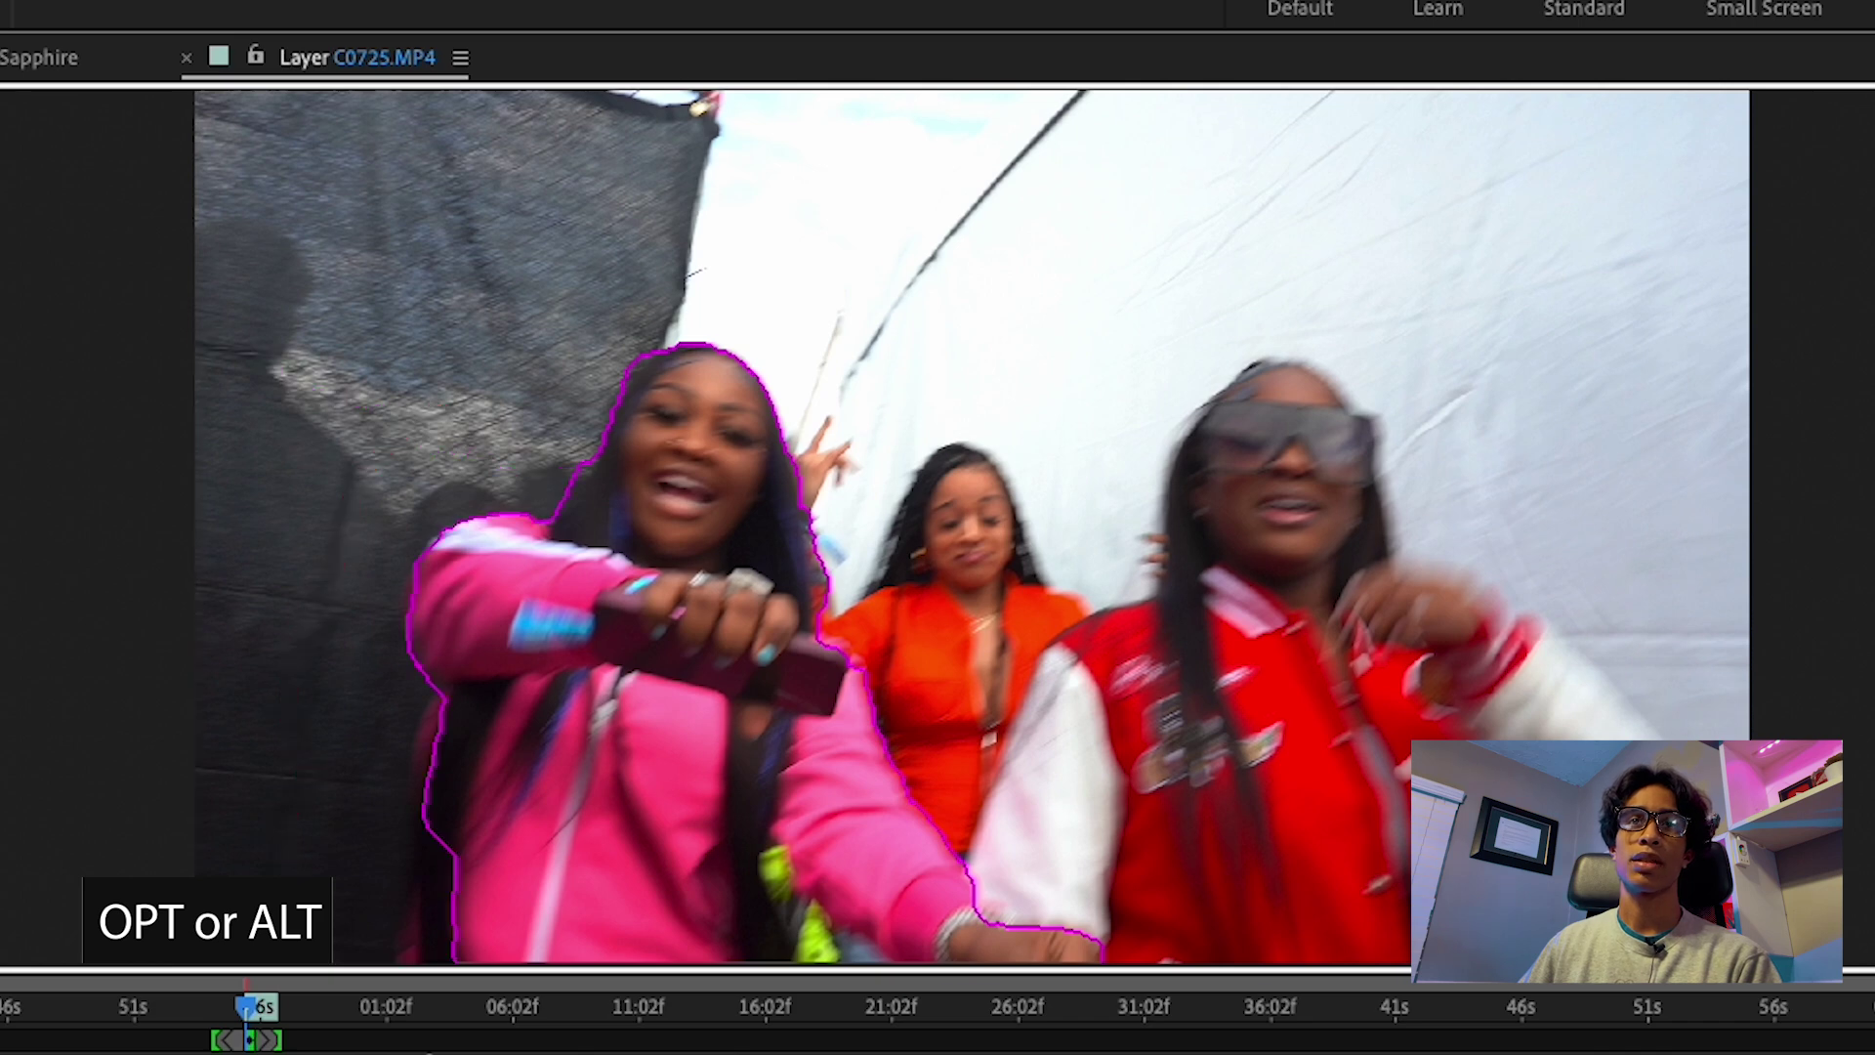
left_click_drag(457, 711, 430, 948)
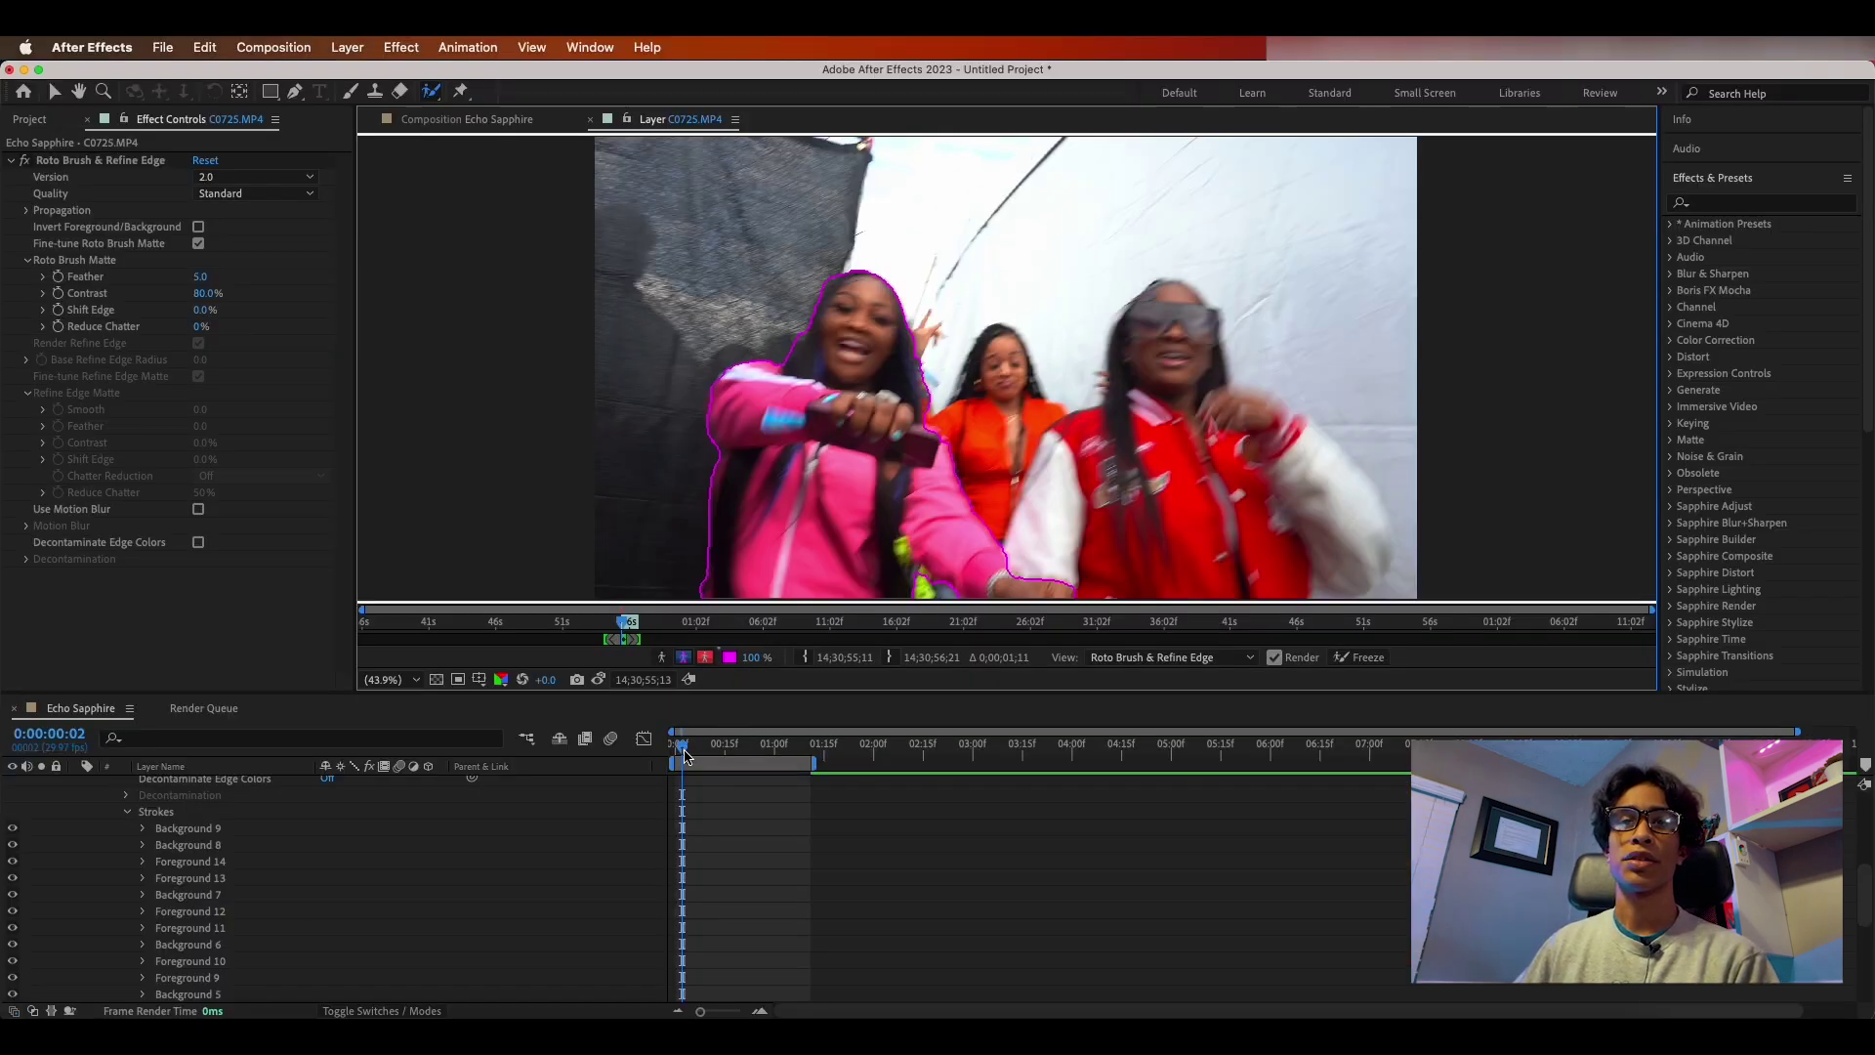
Step: Advance the Roto Brush selection to about 0:00:00:08 and subtract the white sleeve and orange outfit areas below her outstretched arm
left_click_drag(683, 752, 694, 748)
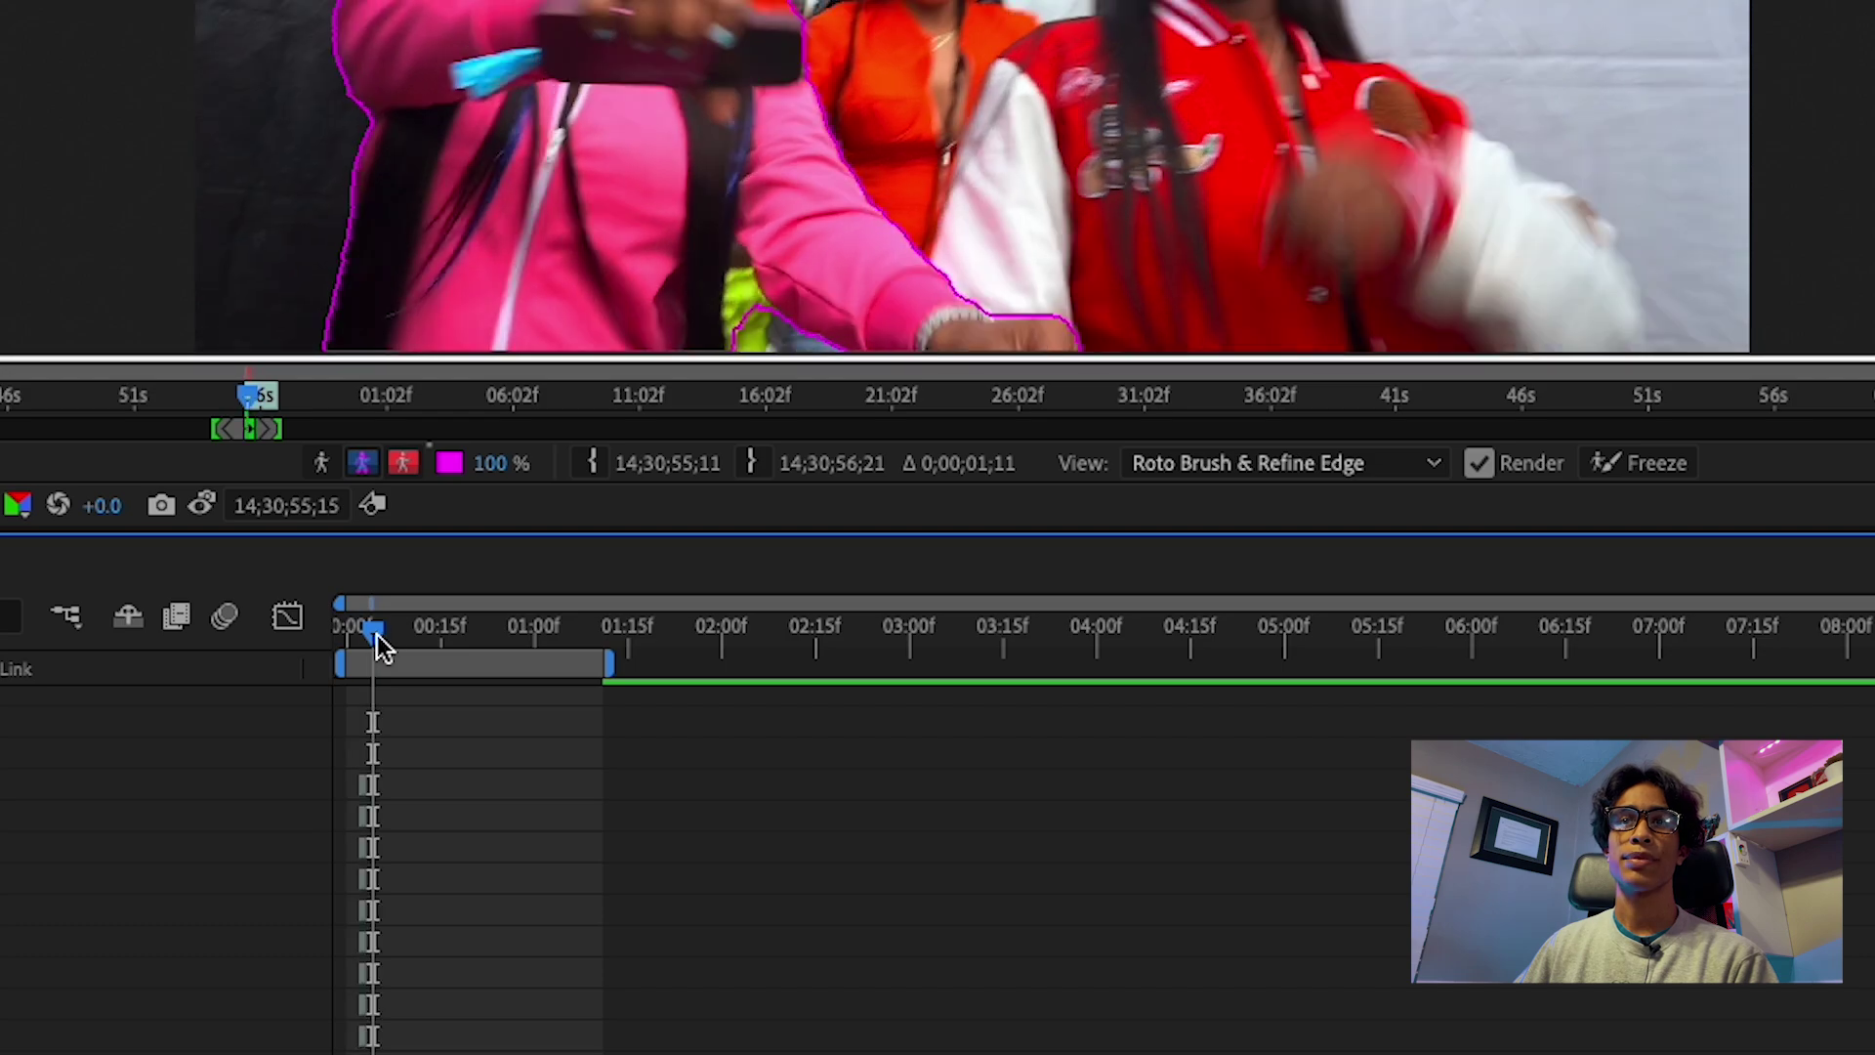
left_click_drag(377, 635, 400, 638)
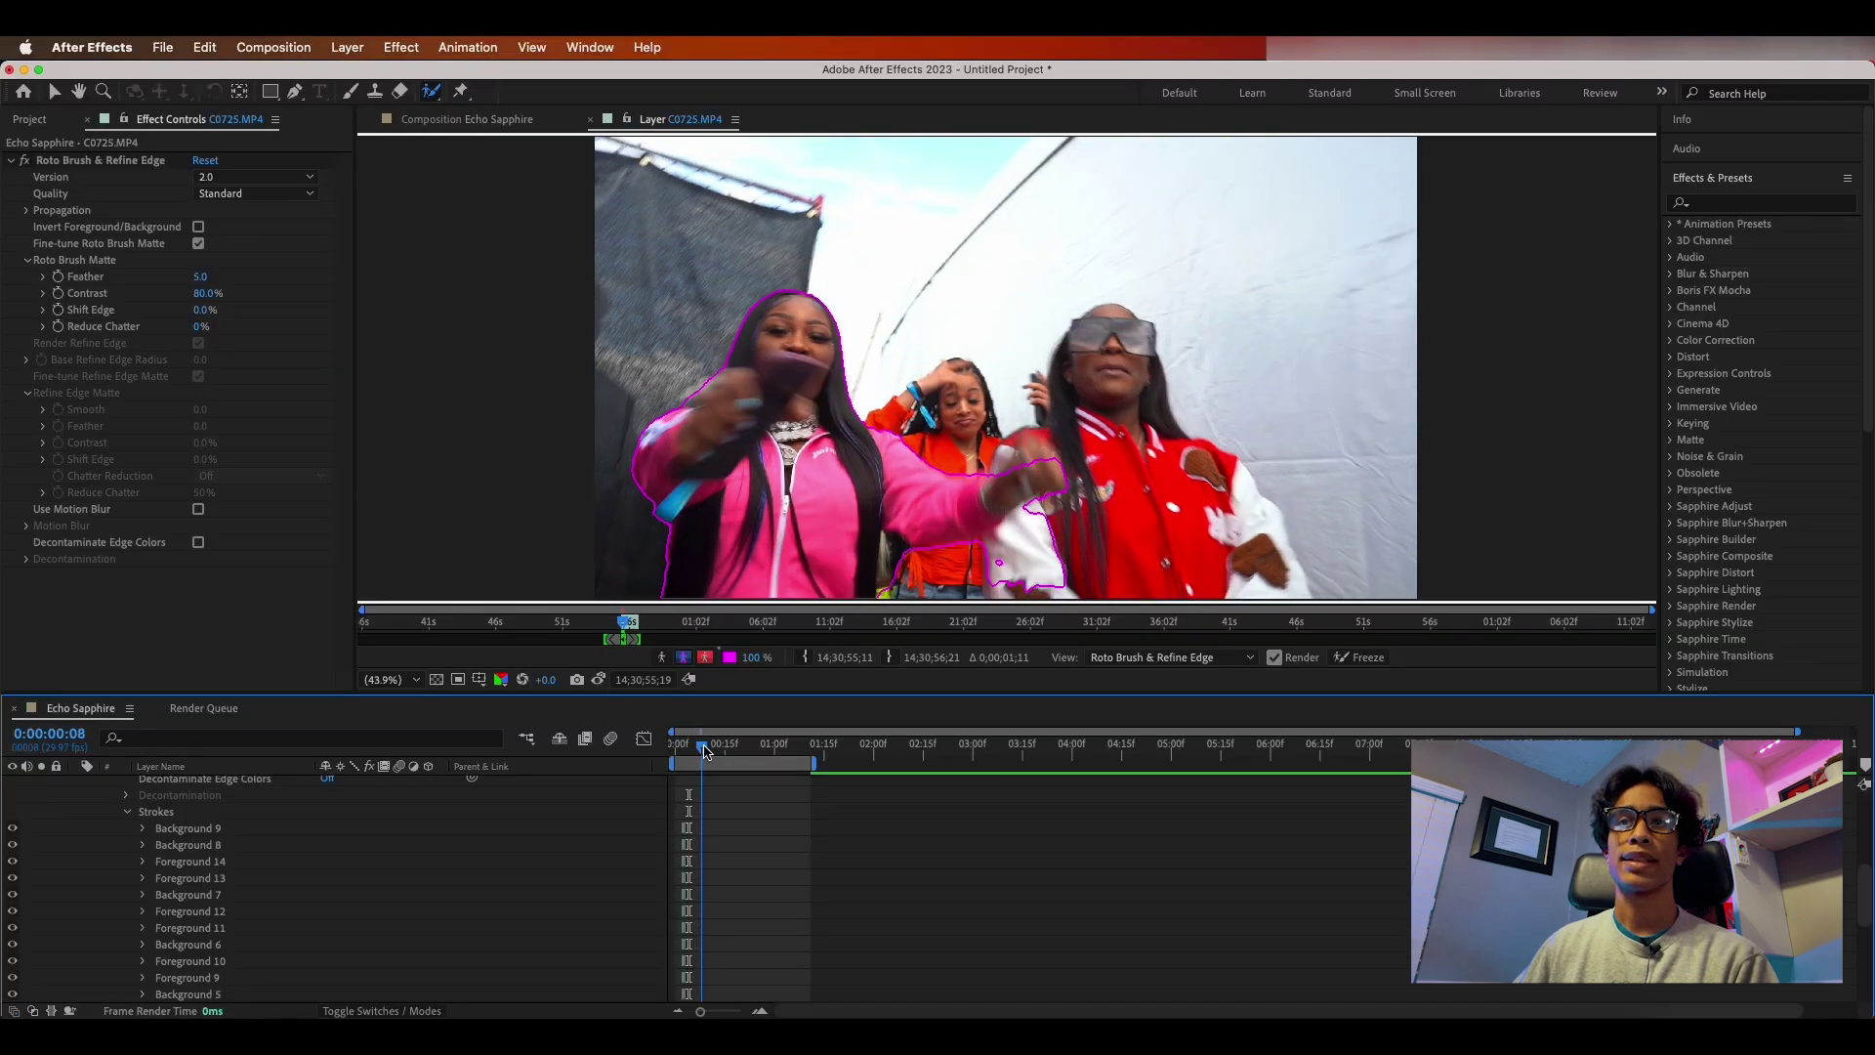
left_click_drag(705, 750, 701, 752)
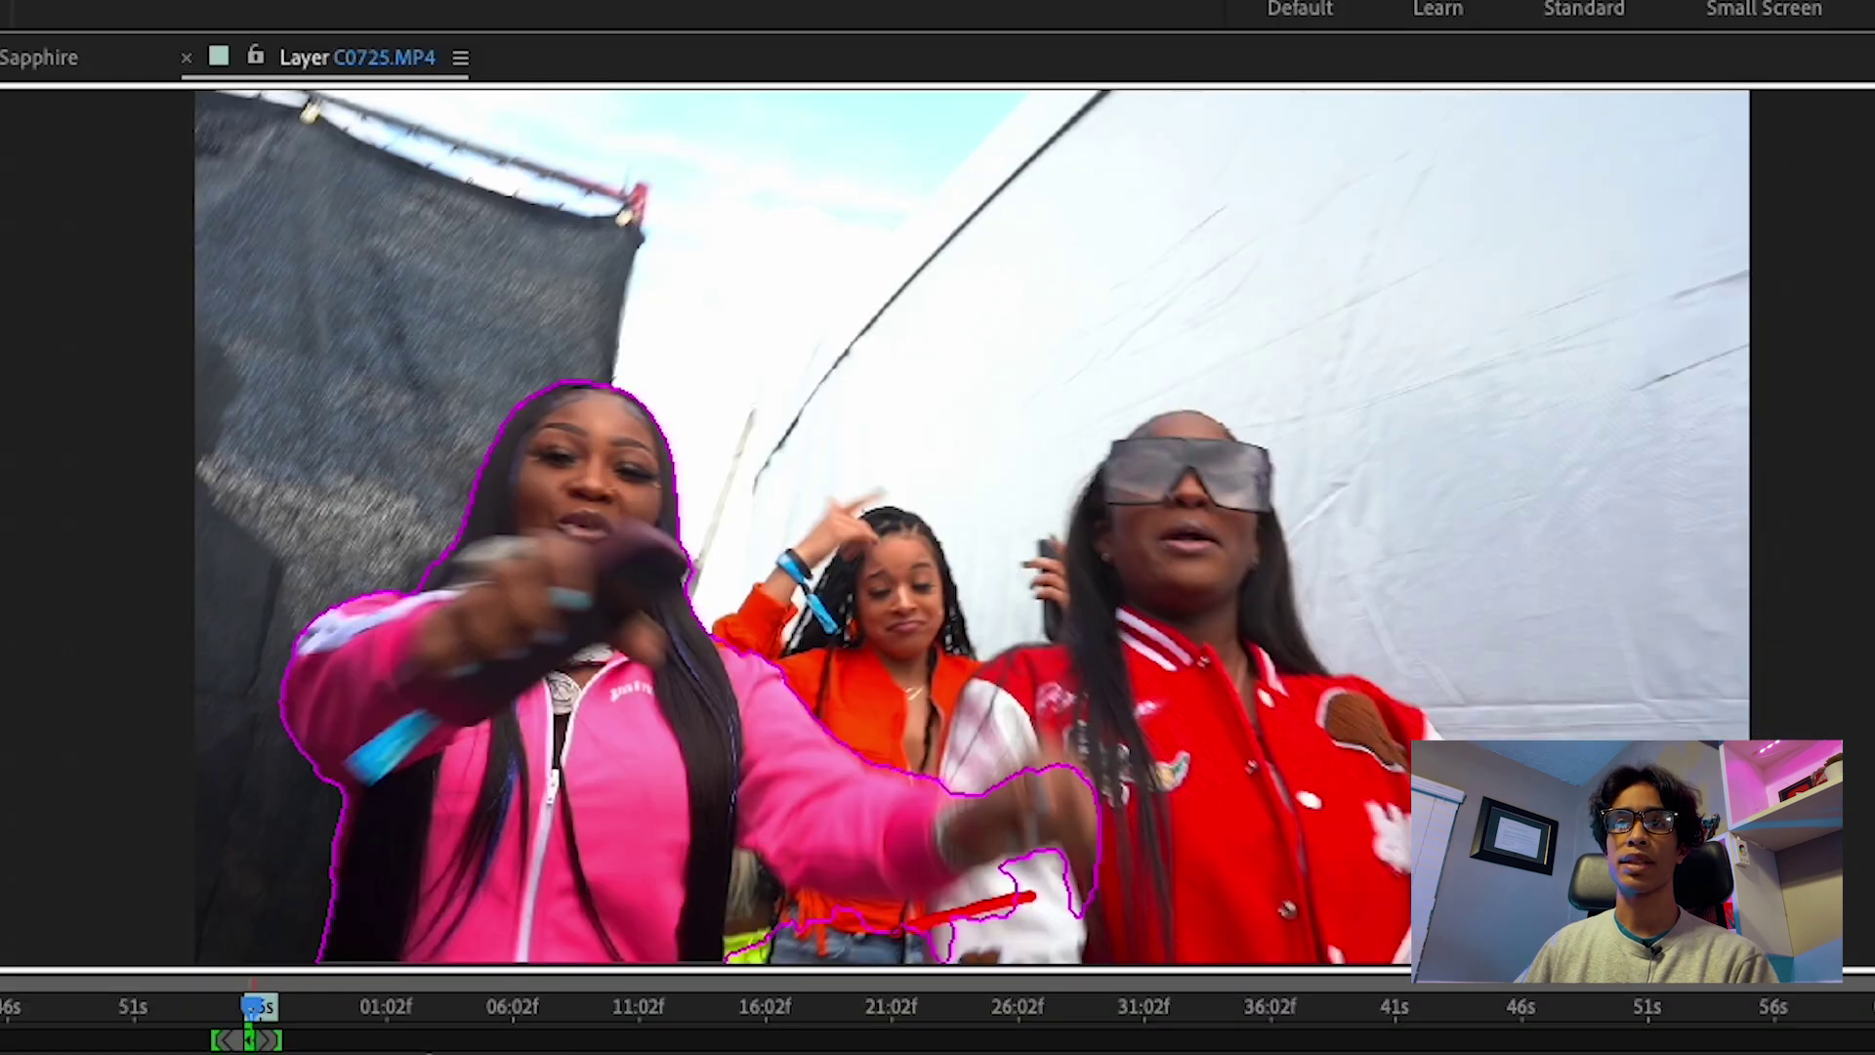
left_click_drag(890, 929, 779, 913)
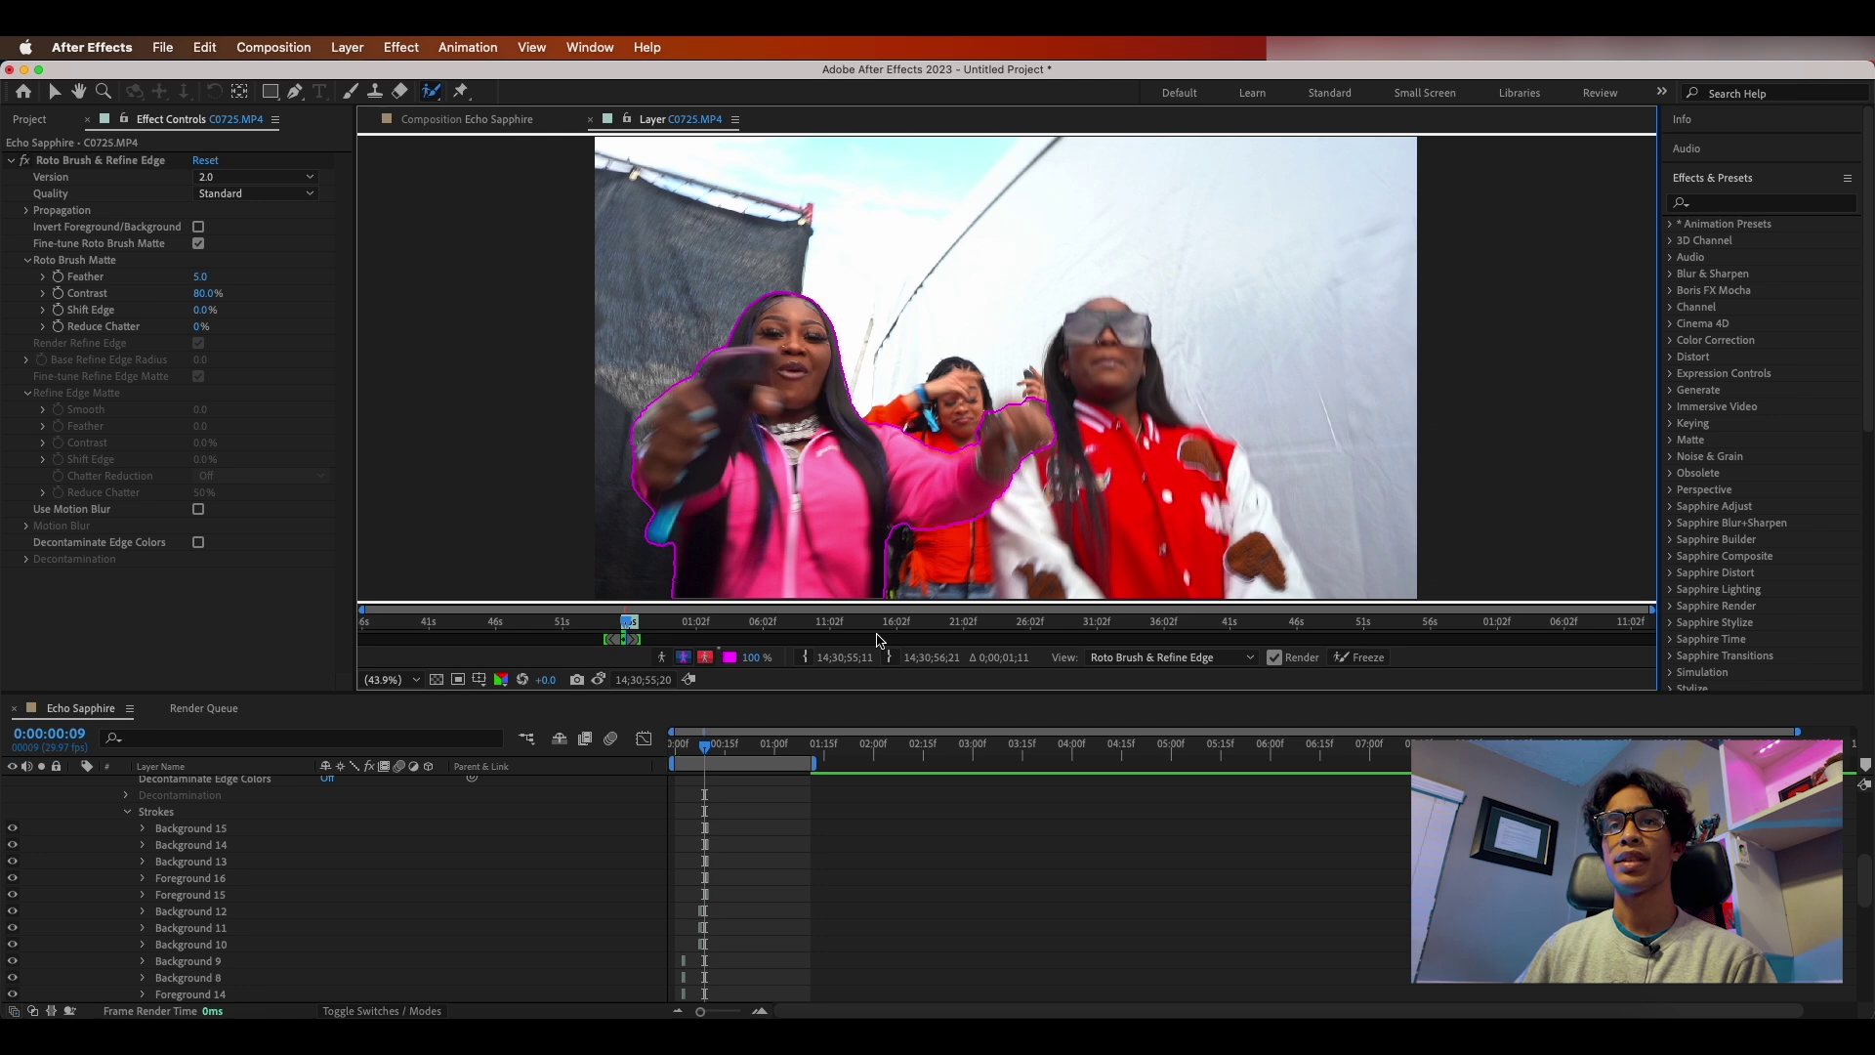
Step: Correct the Roto Brush outline at 0:00:00:21 along the fence above her arm, and freeze the propagation at the clip's end
left_click(716, 747)
left_click_drag(717, 753, 744, 746)
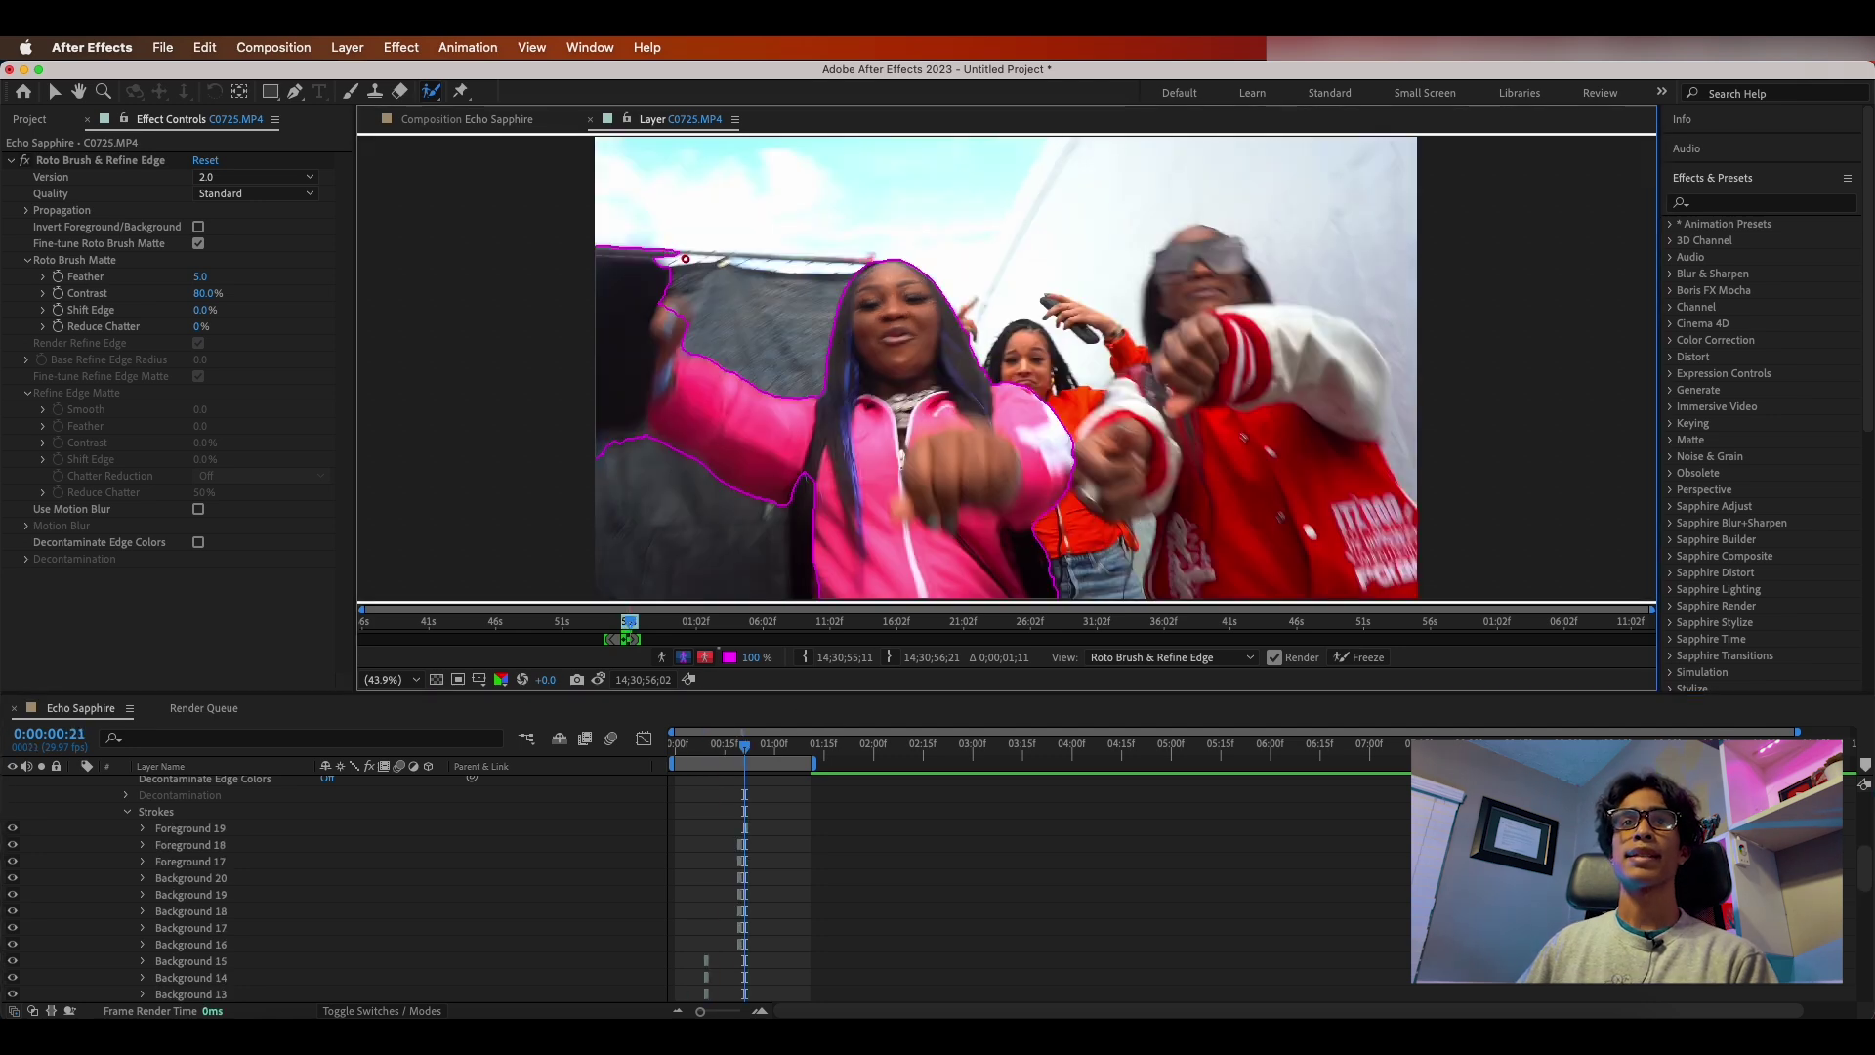
left_click_drag(683, 257, 686, 258)
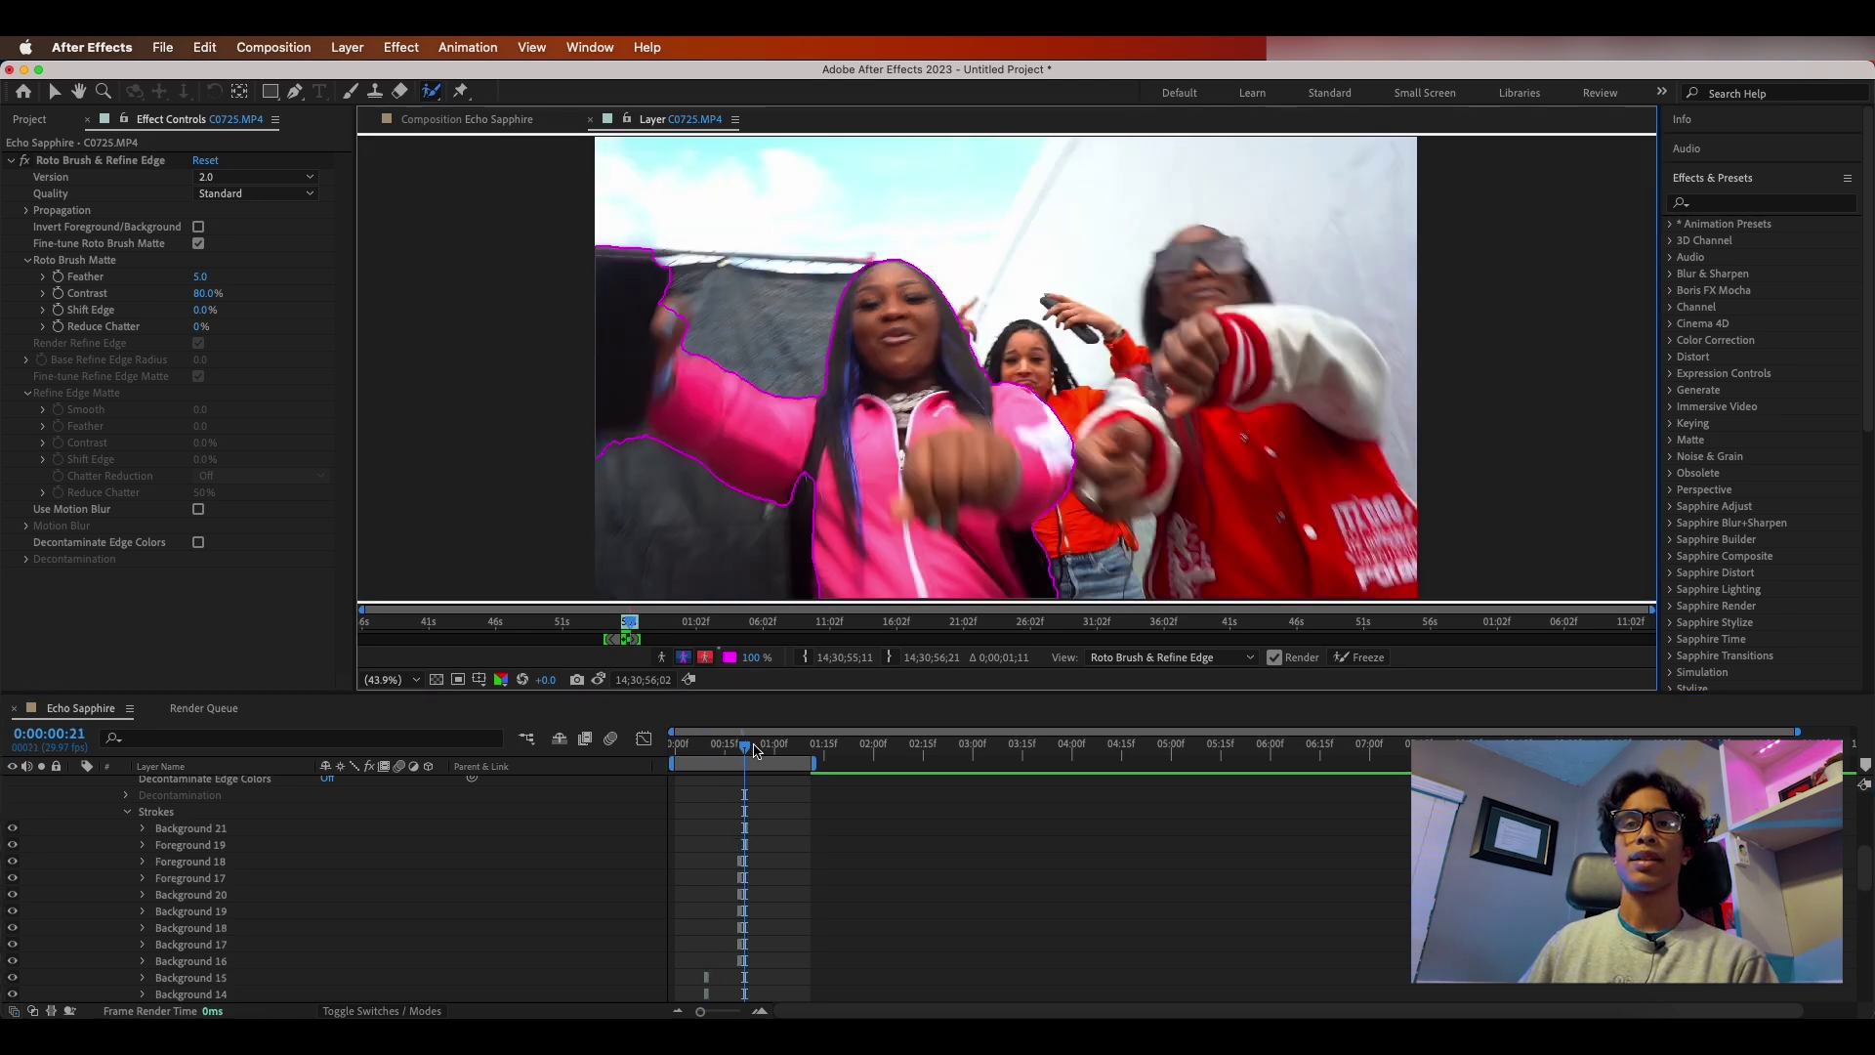
left_click(762, 748)
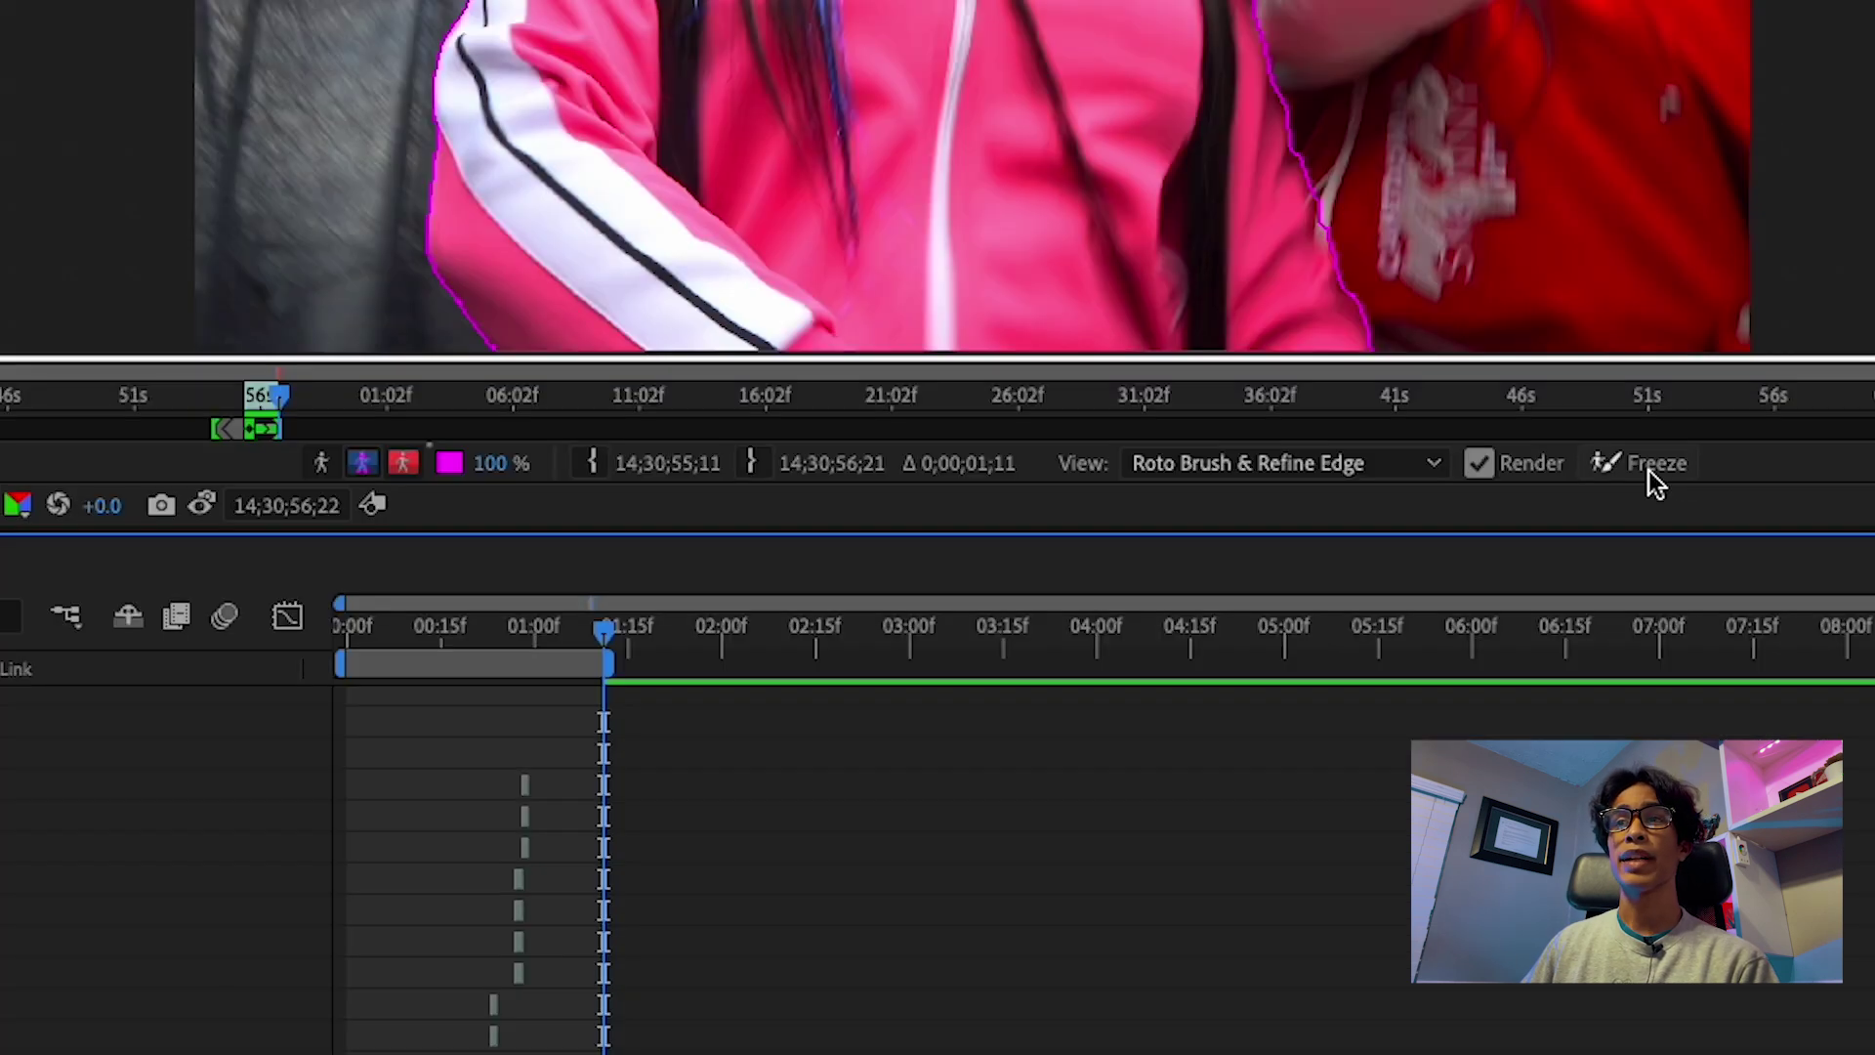
left_click(1358, 658)
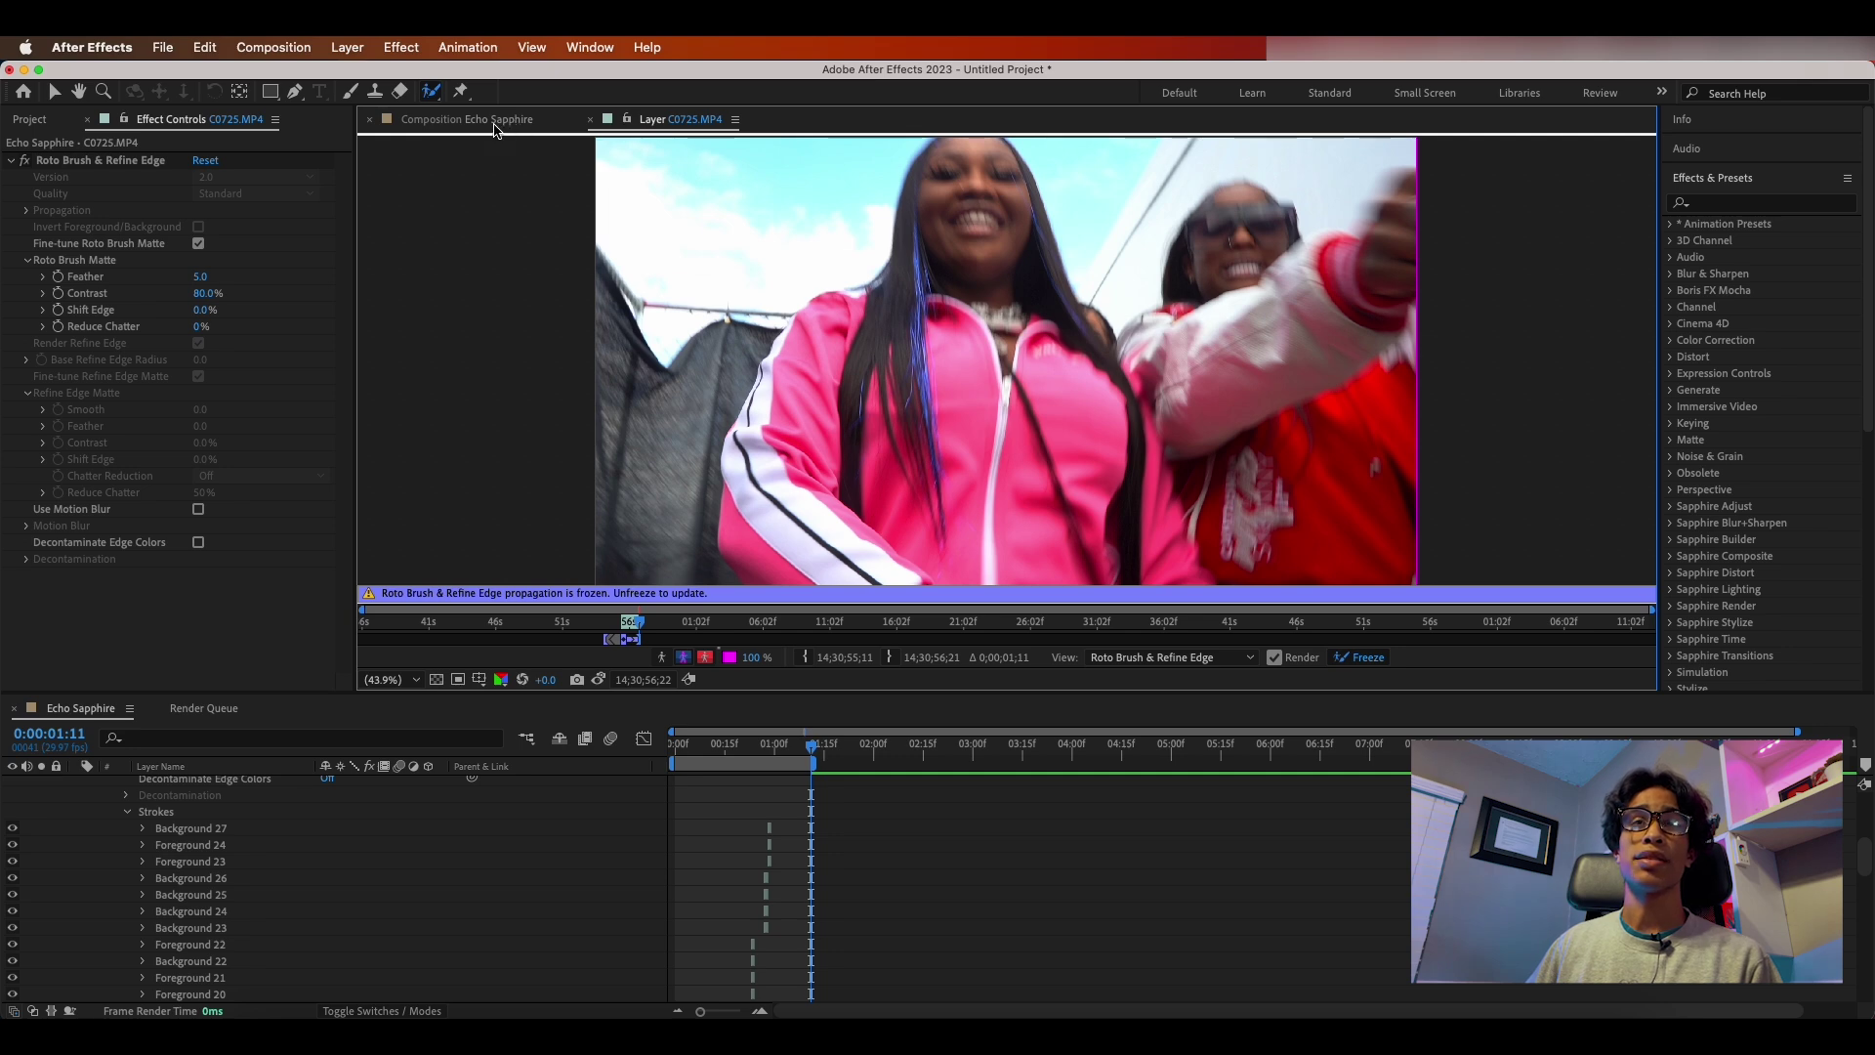
Step: Return to the Echo Sapphire composition at 0:00:00:25 and hide the original C0725.MP4 layer beneath the cutout
left_click(496, 121)
left_click_drag(812, 754, 765, 755)
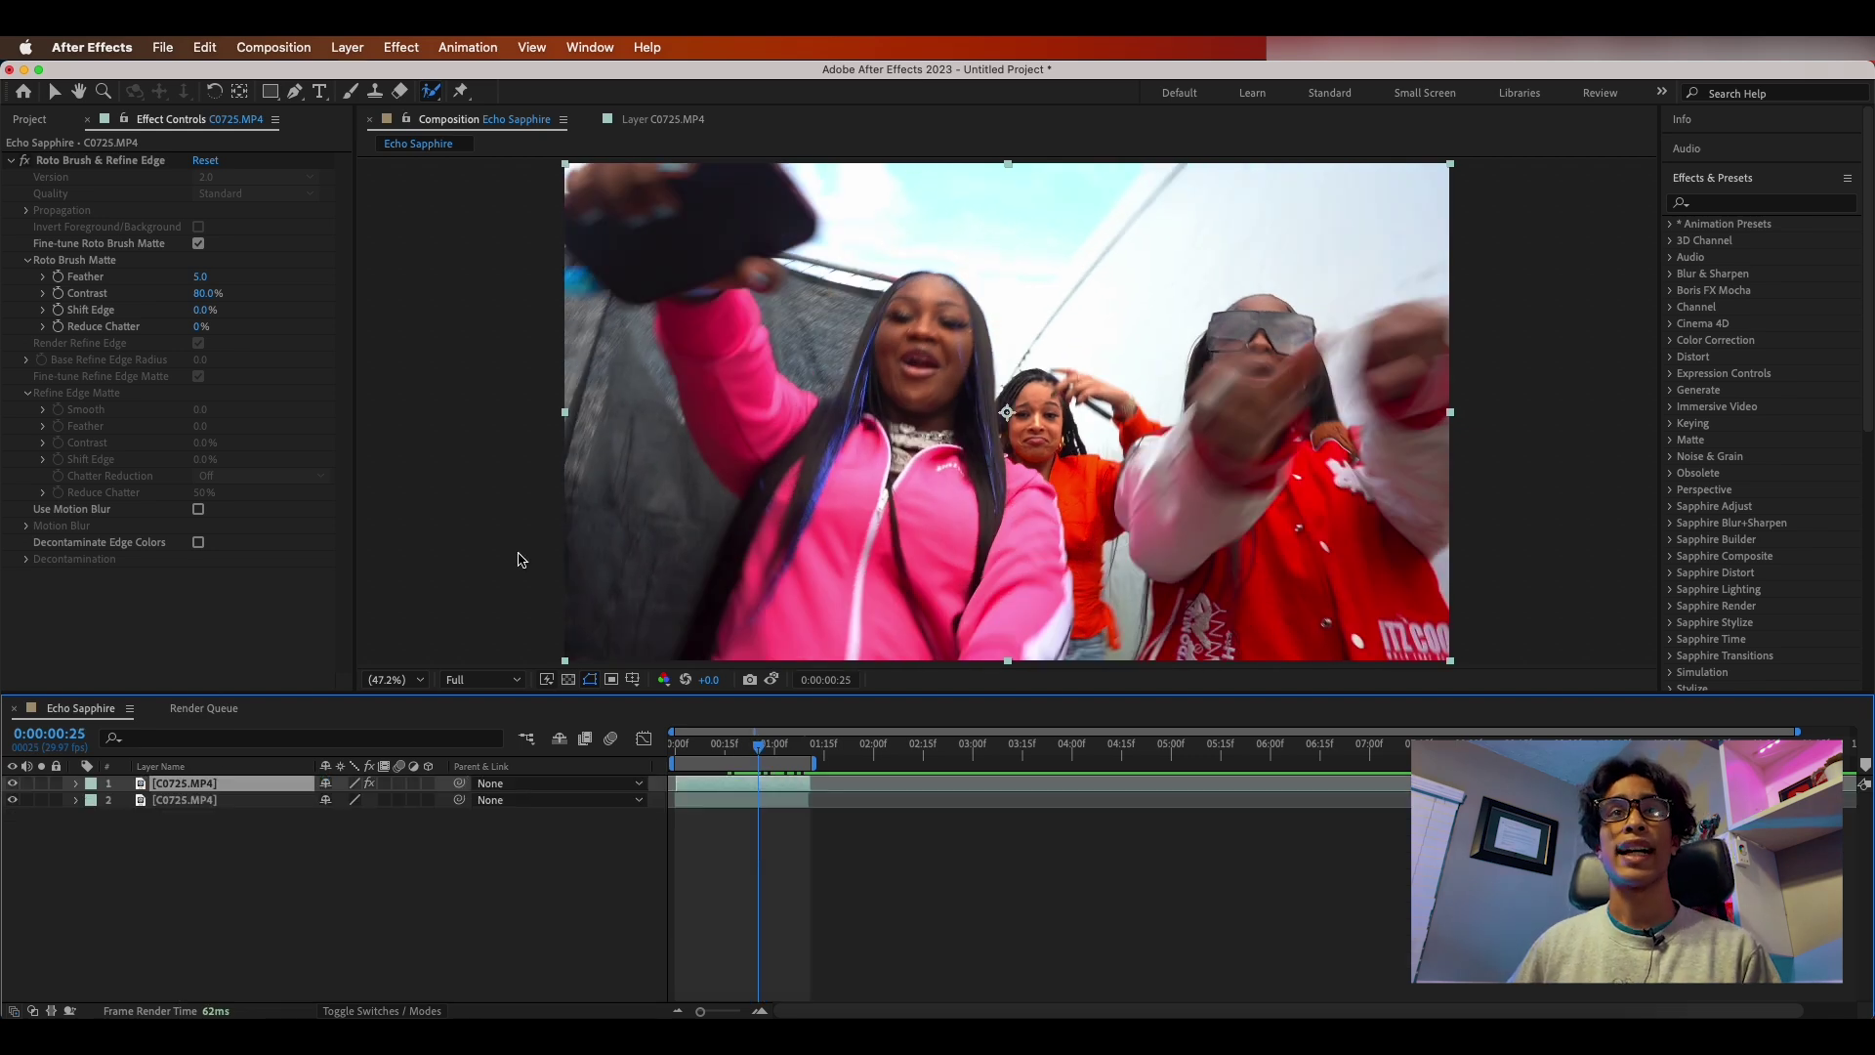
left_click(13, 801)
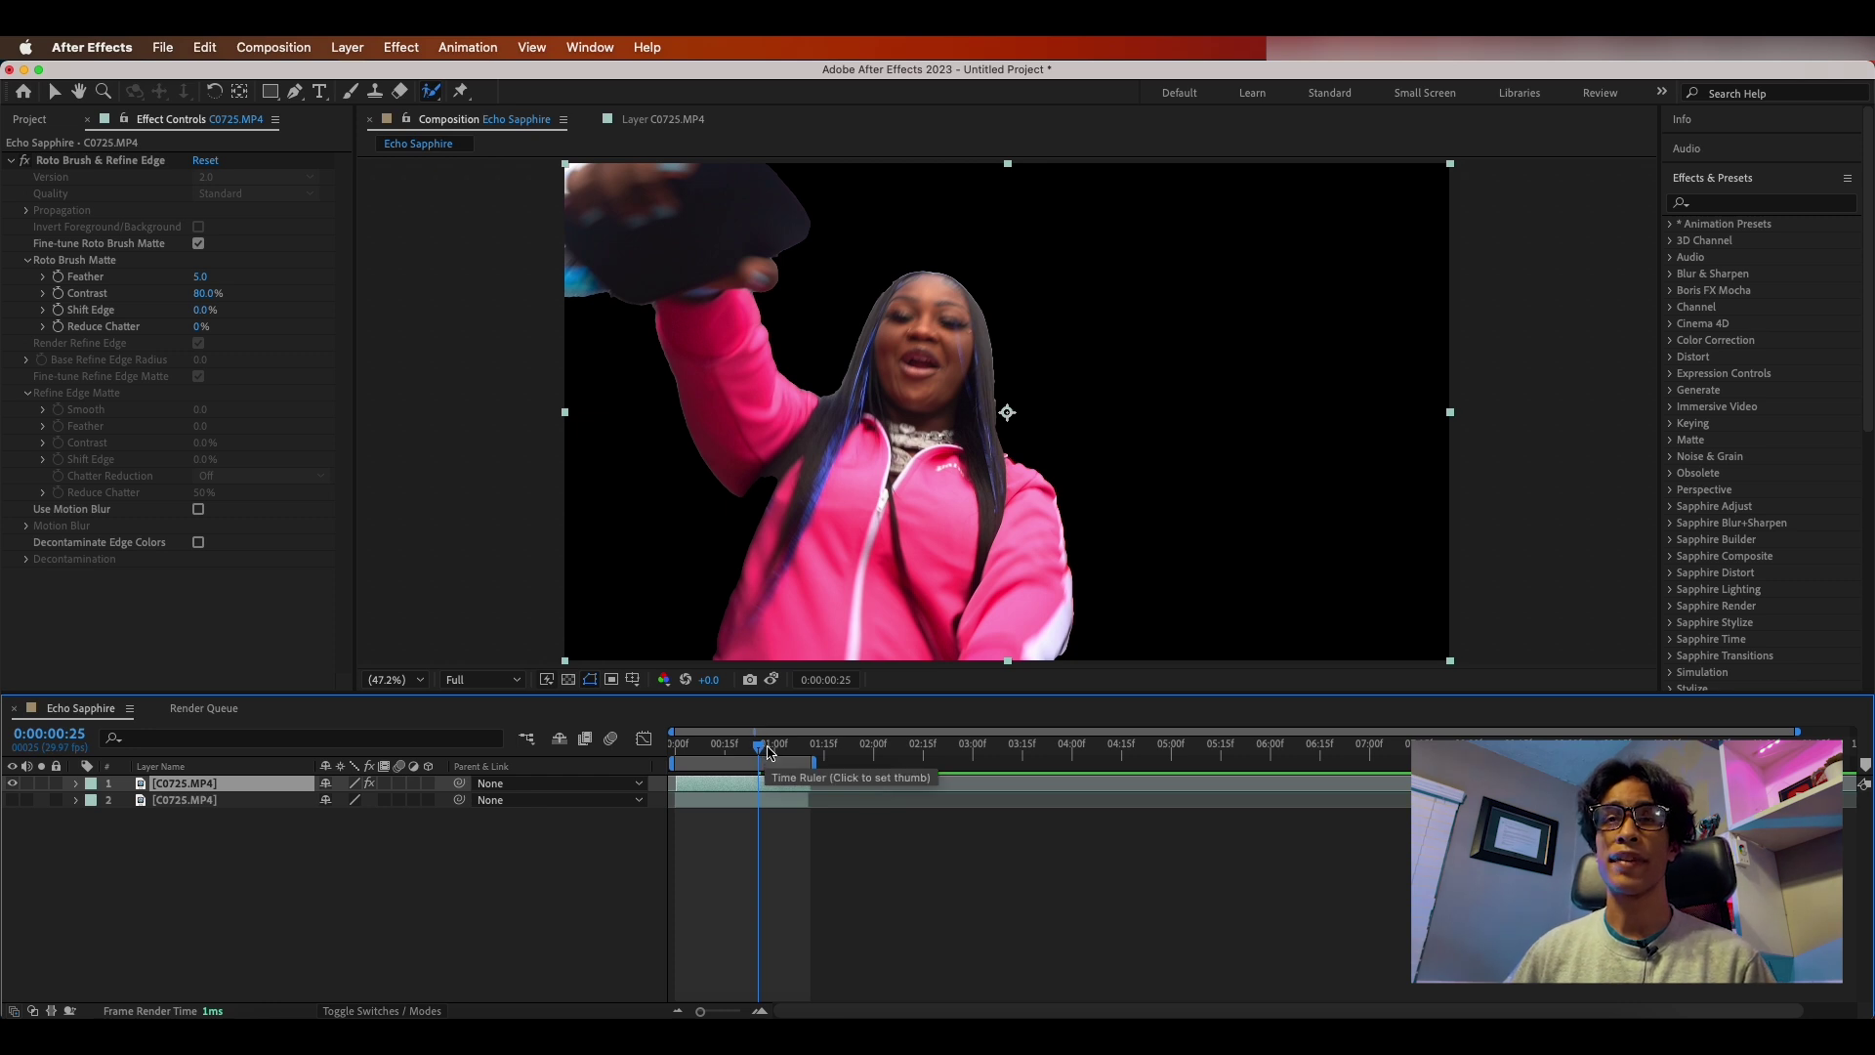
Step: Duplicate the rotoscoped C0725.MP4 layer and hide the topmost copy, leaving the middle layer selected
key("super+d")
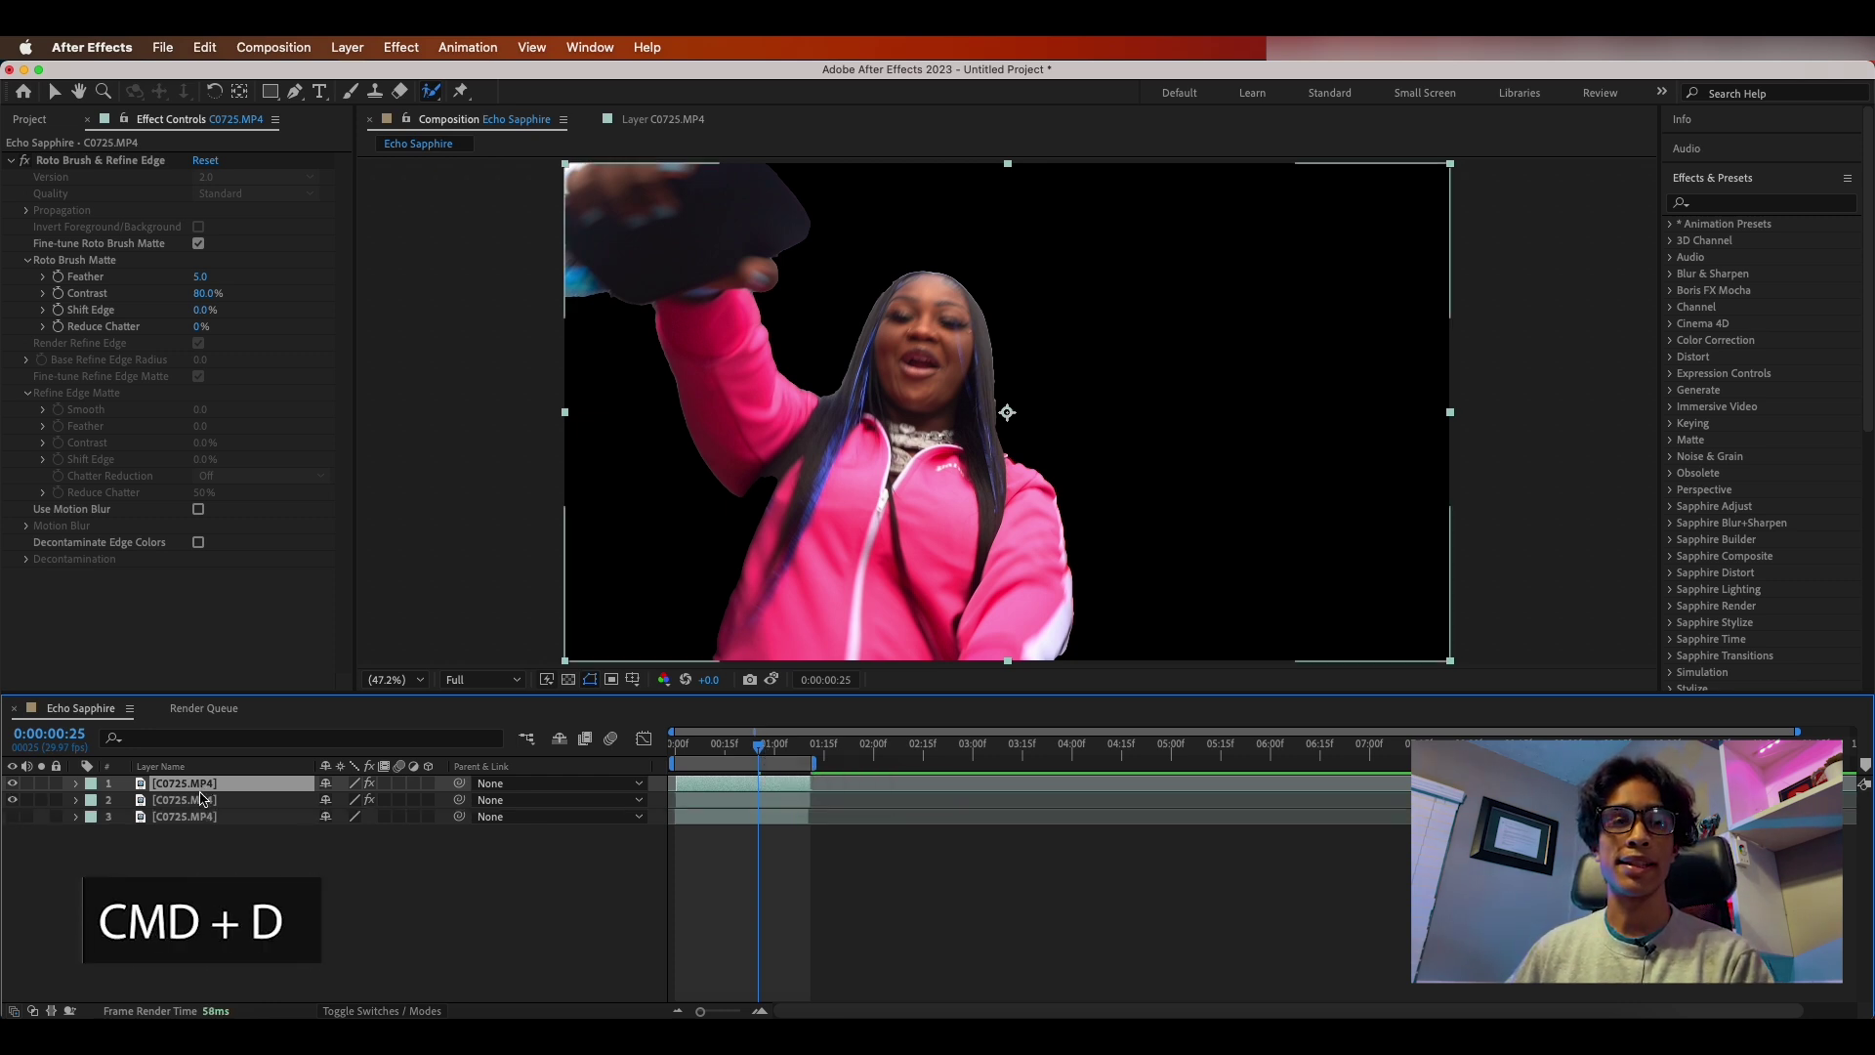
left_click(229, 804)
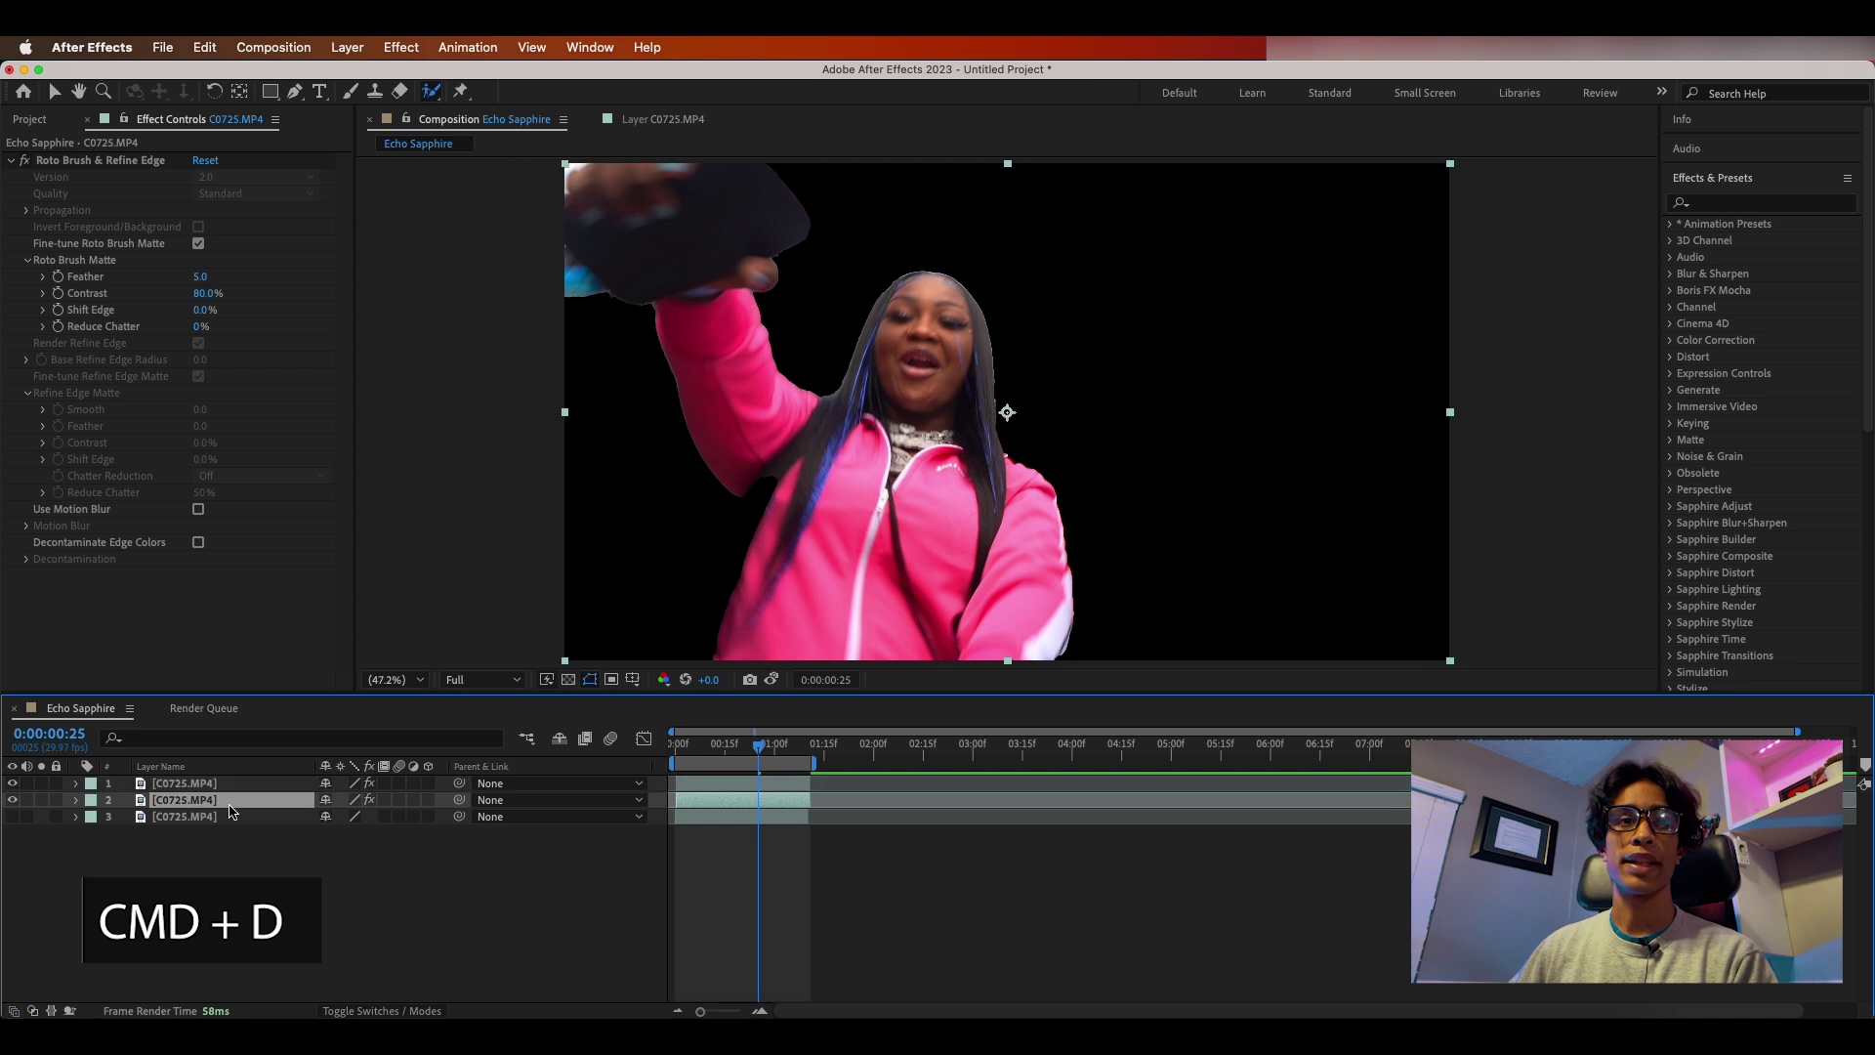
left_click(12, 783)
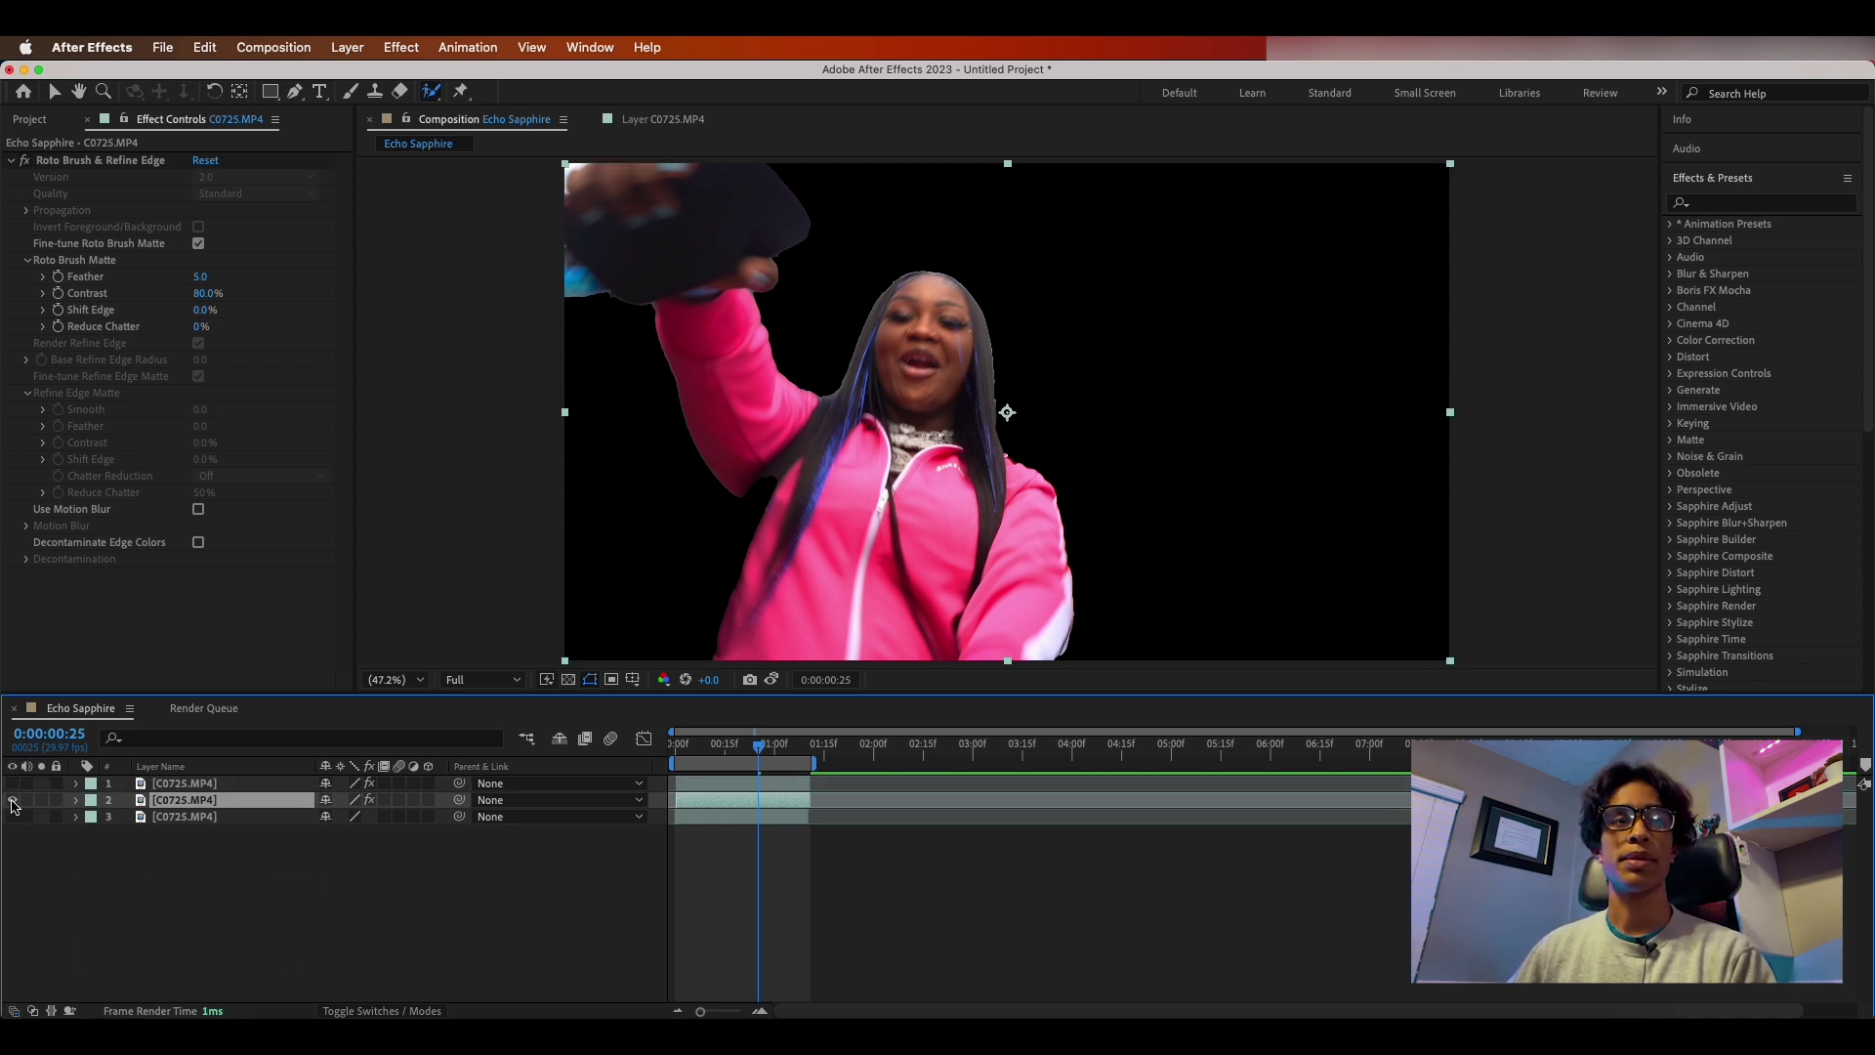
Step: Find the Echo effect by searching for "echo" and apply it to the middle C0725.MP4 layer
left_click(1759, 205)
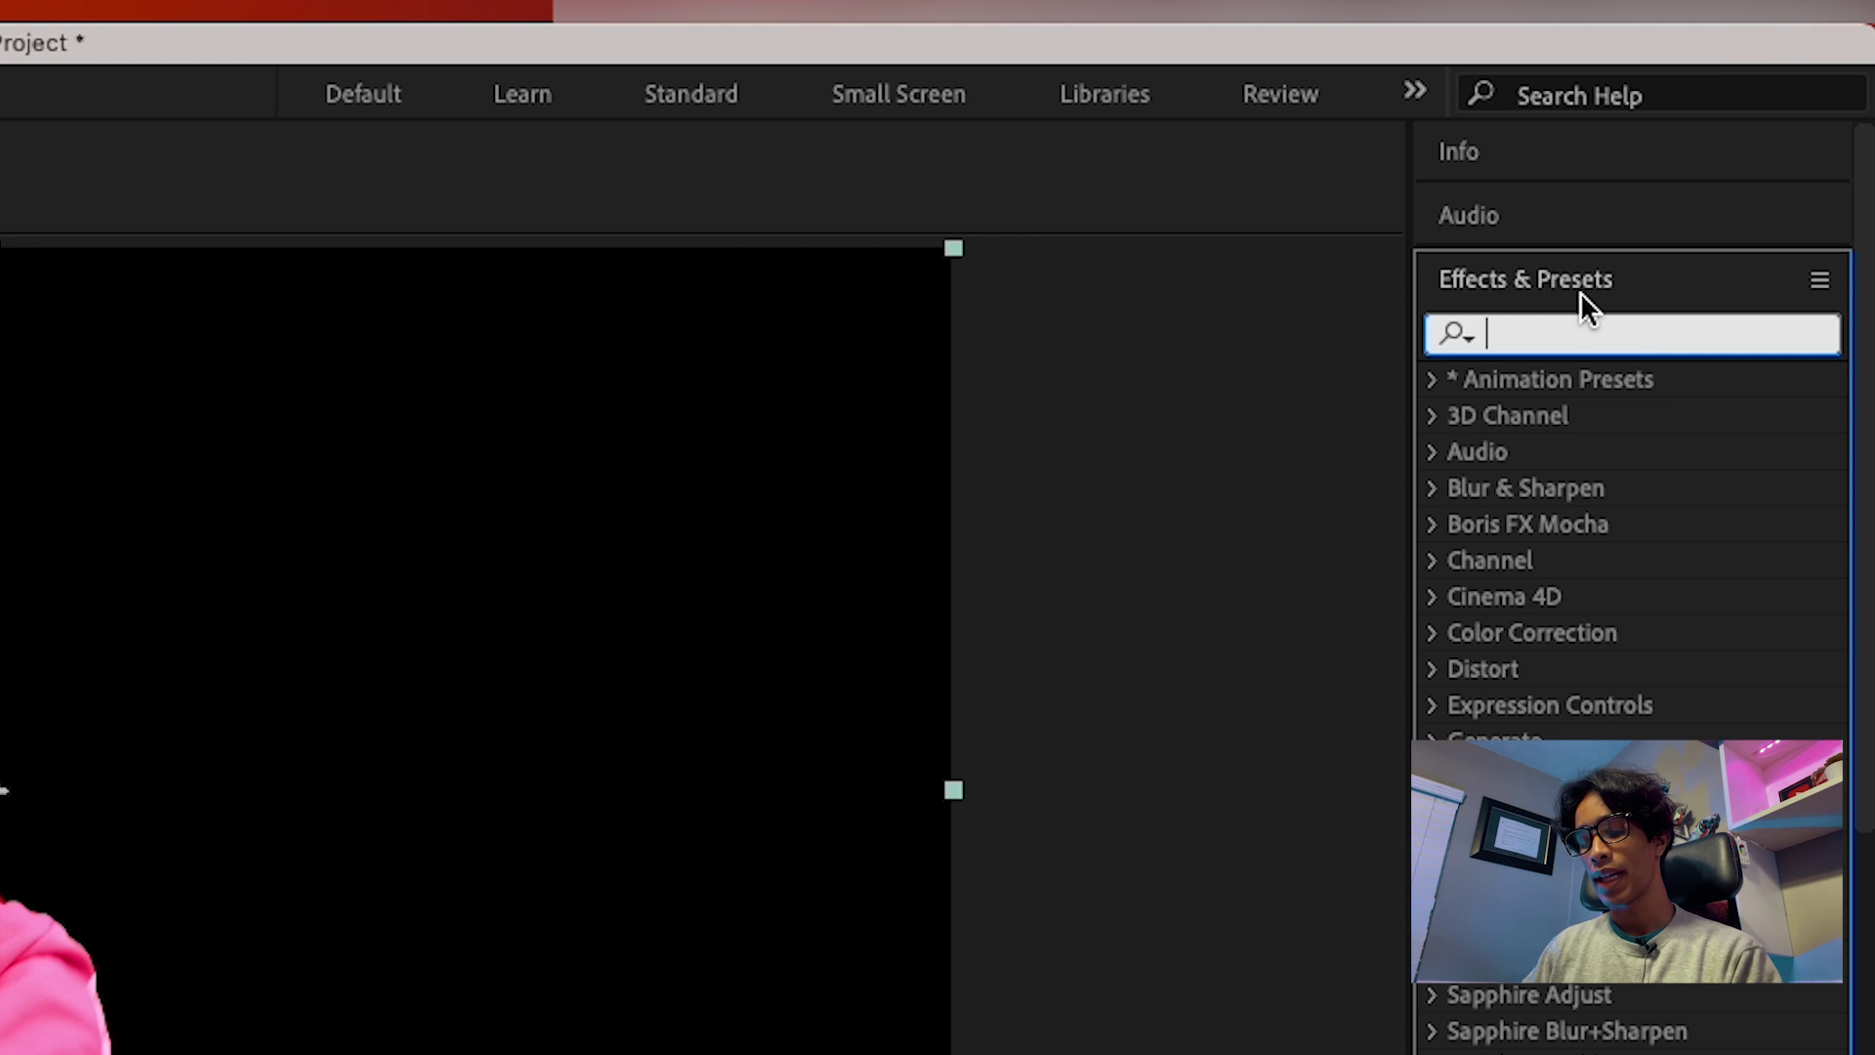
type("echo")
double_click(1551, 416)
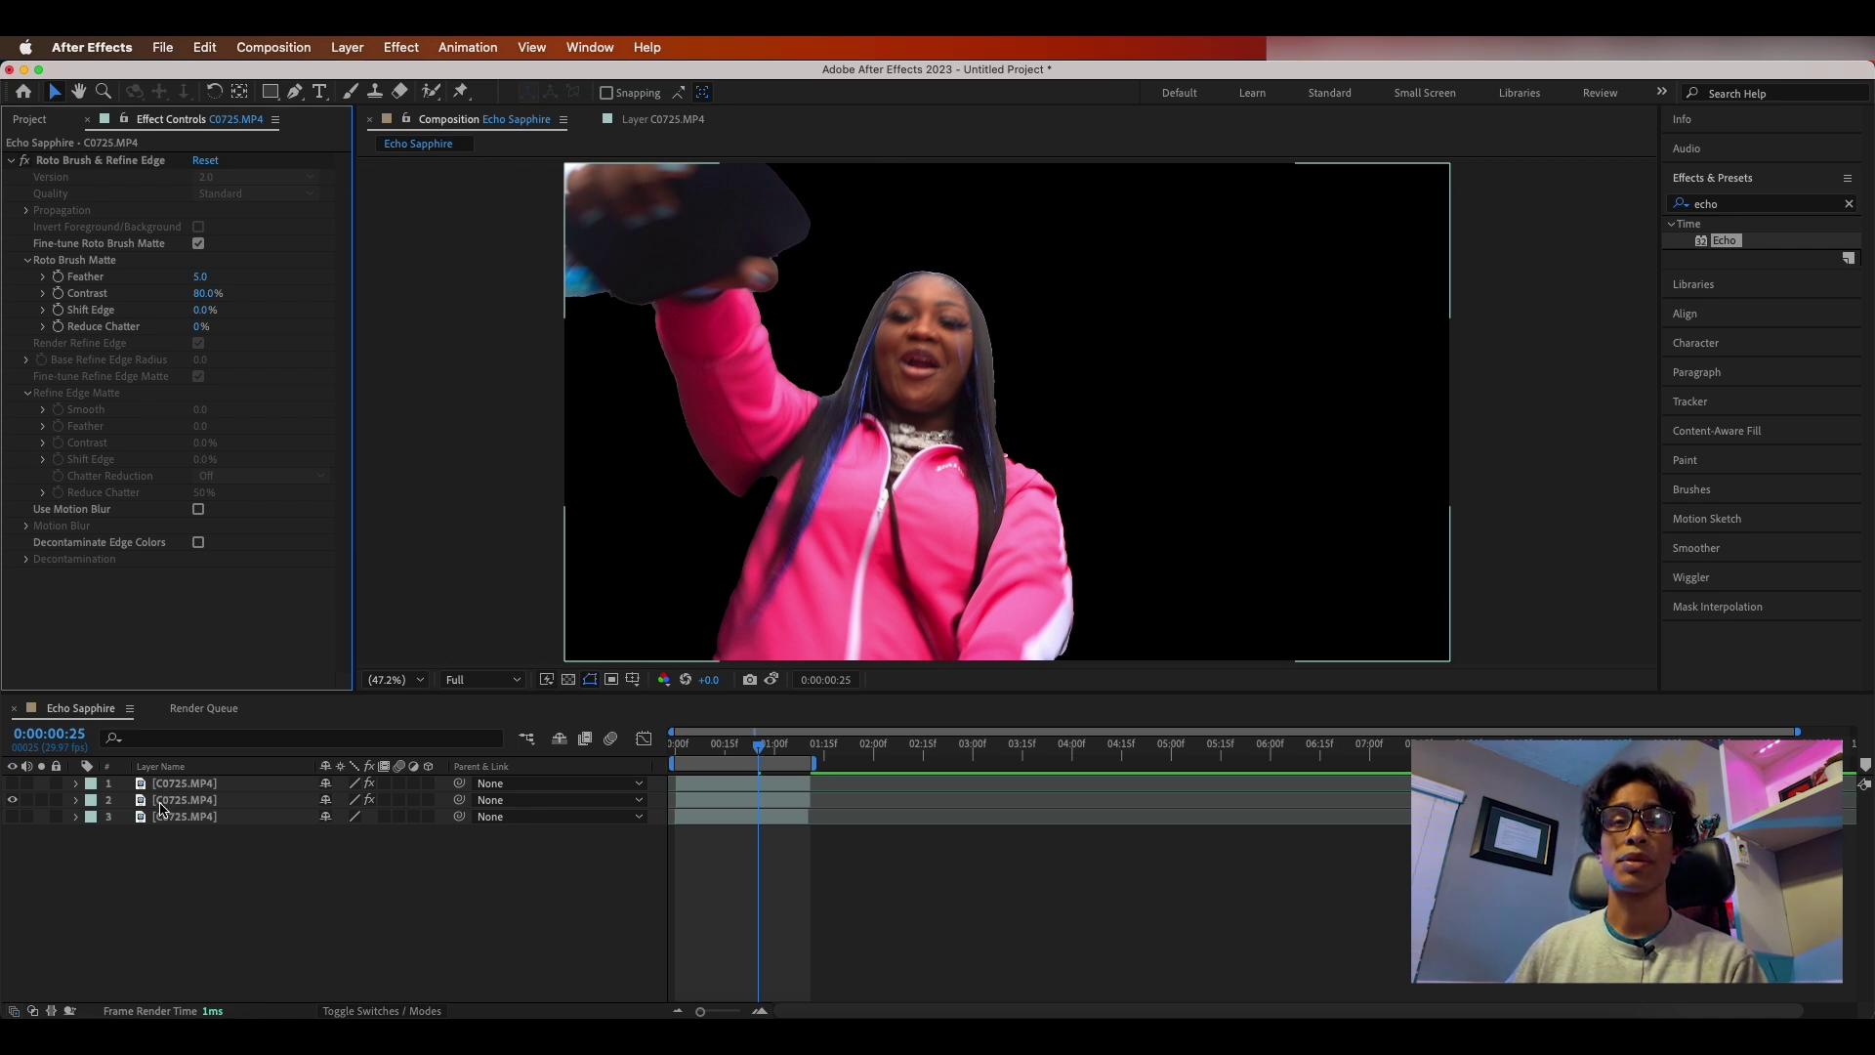
left_click(1723, 206)
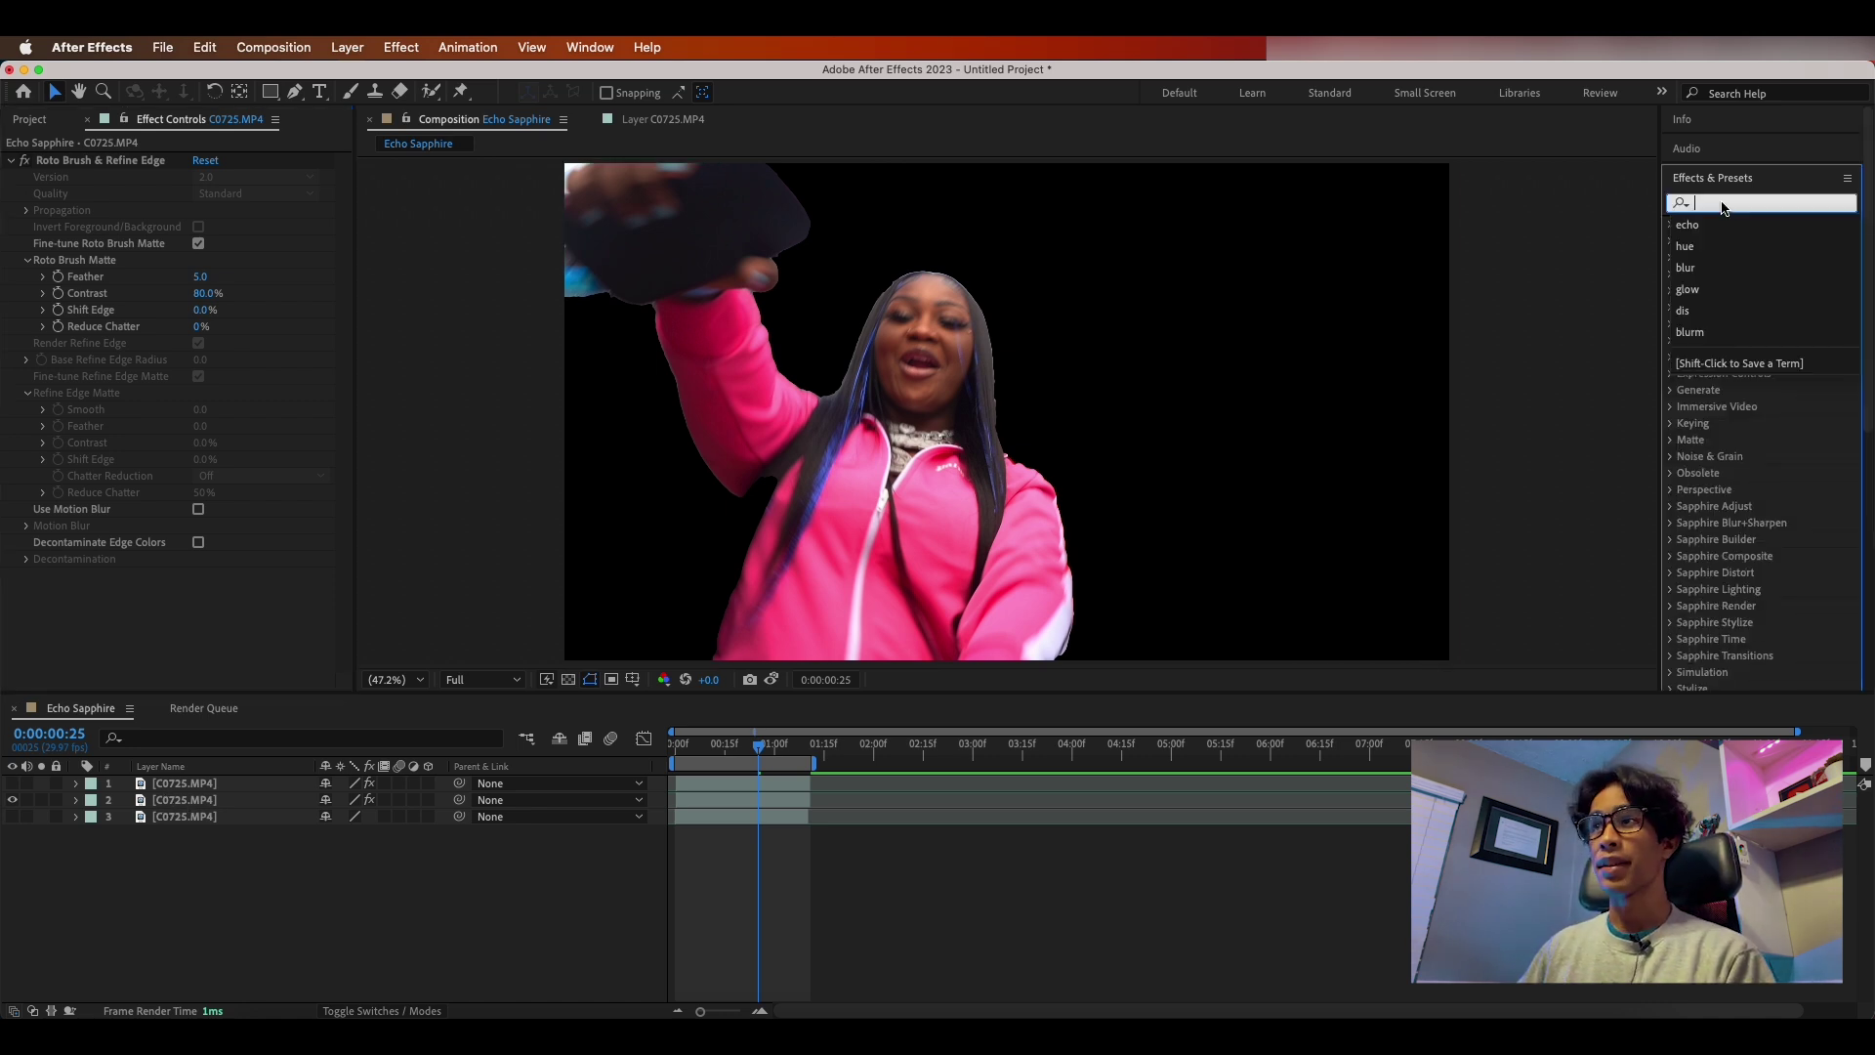
type("echo")
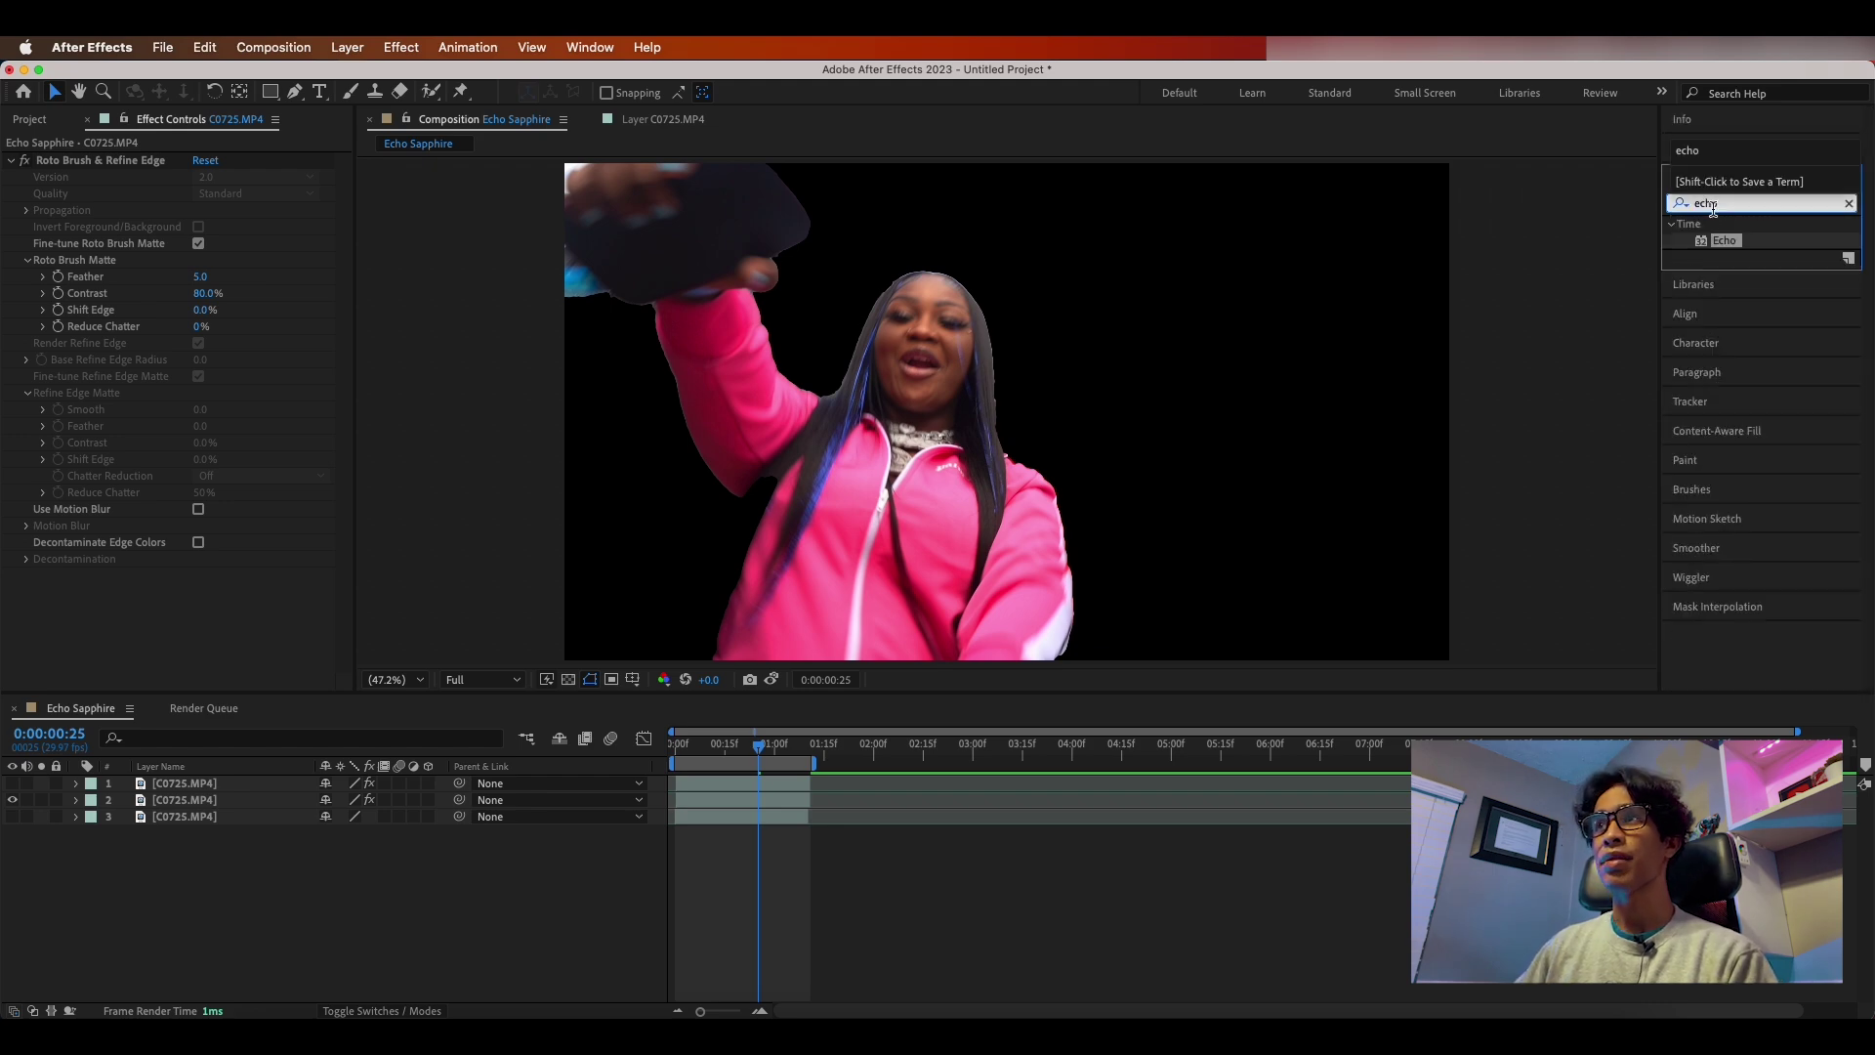
left_click_drag(1724, 238, 202, 803)
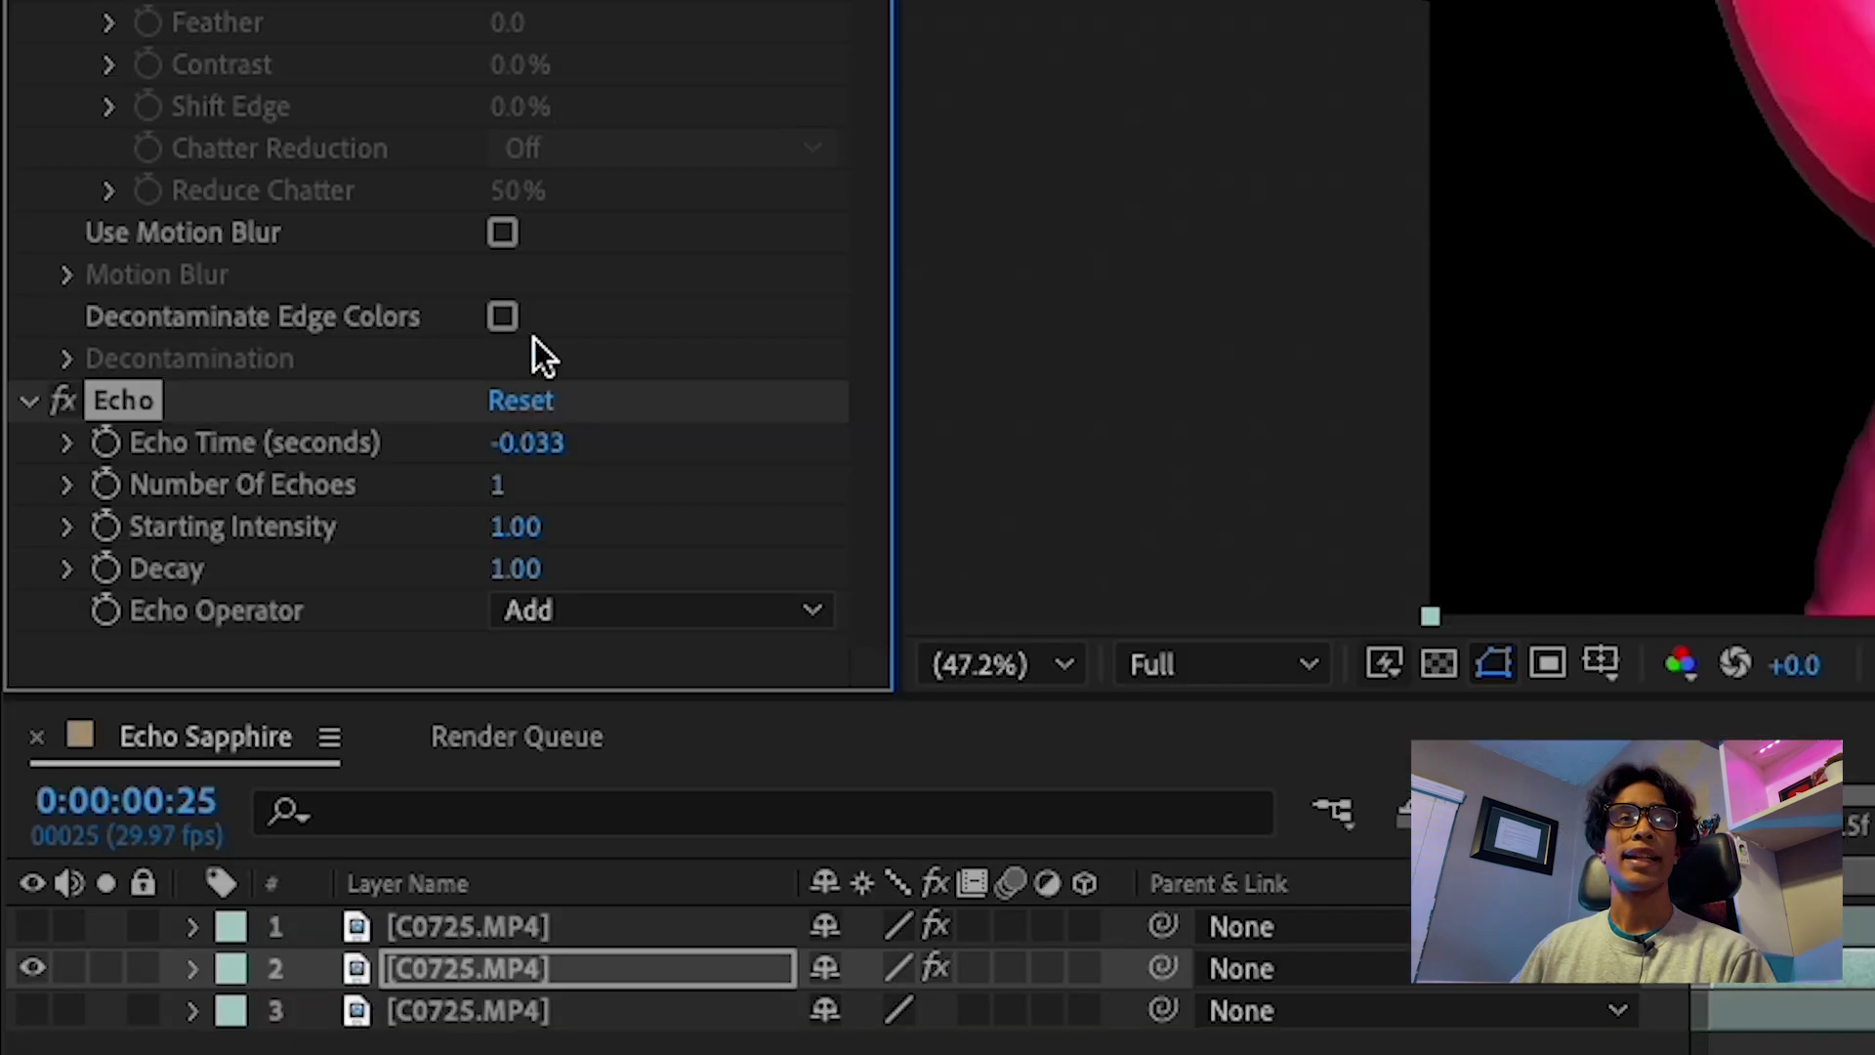
Step: Set the Echo effect's Decay to 0.80 and Number Of Echoes to 5
left_click(514, 568)
type(".8")
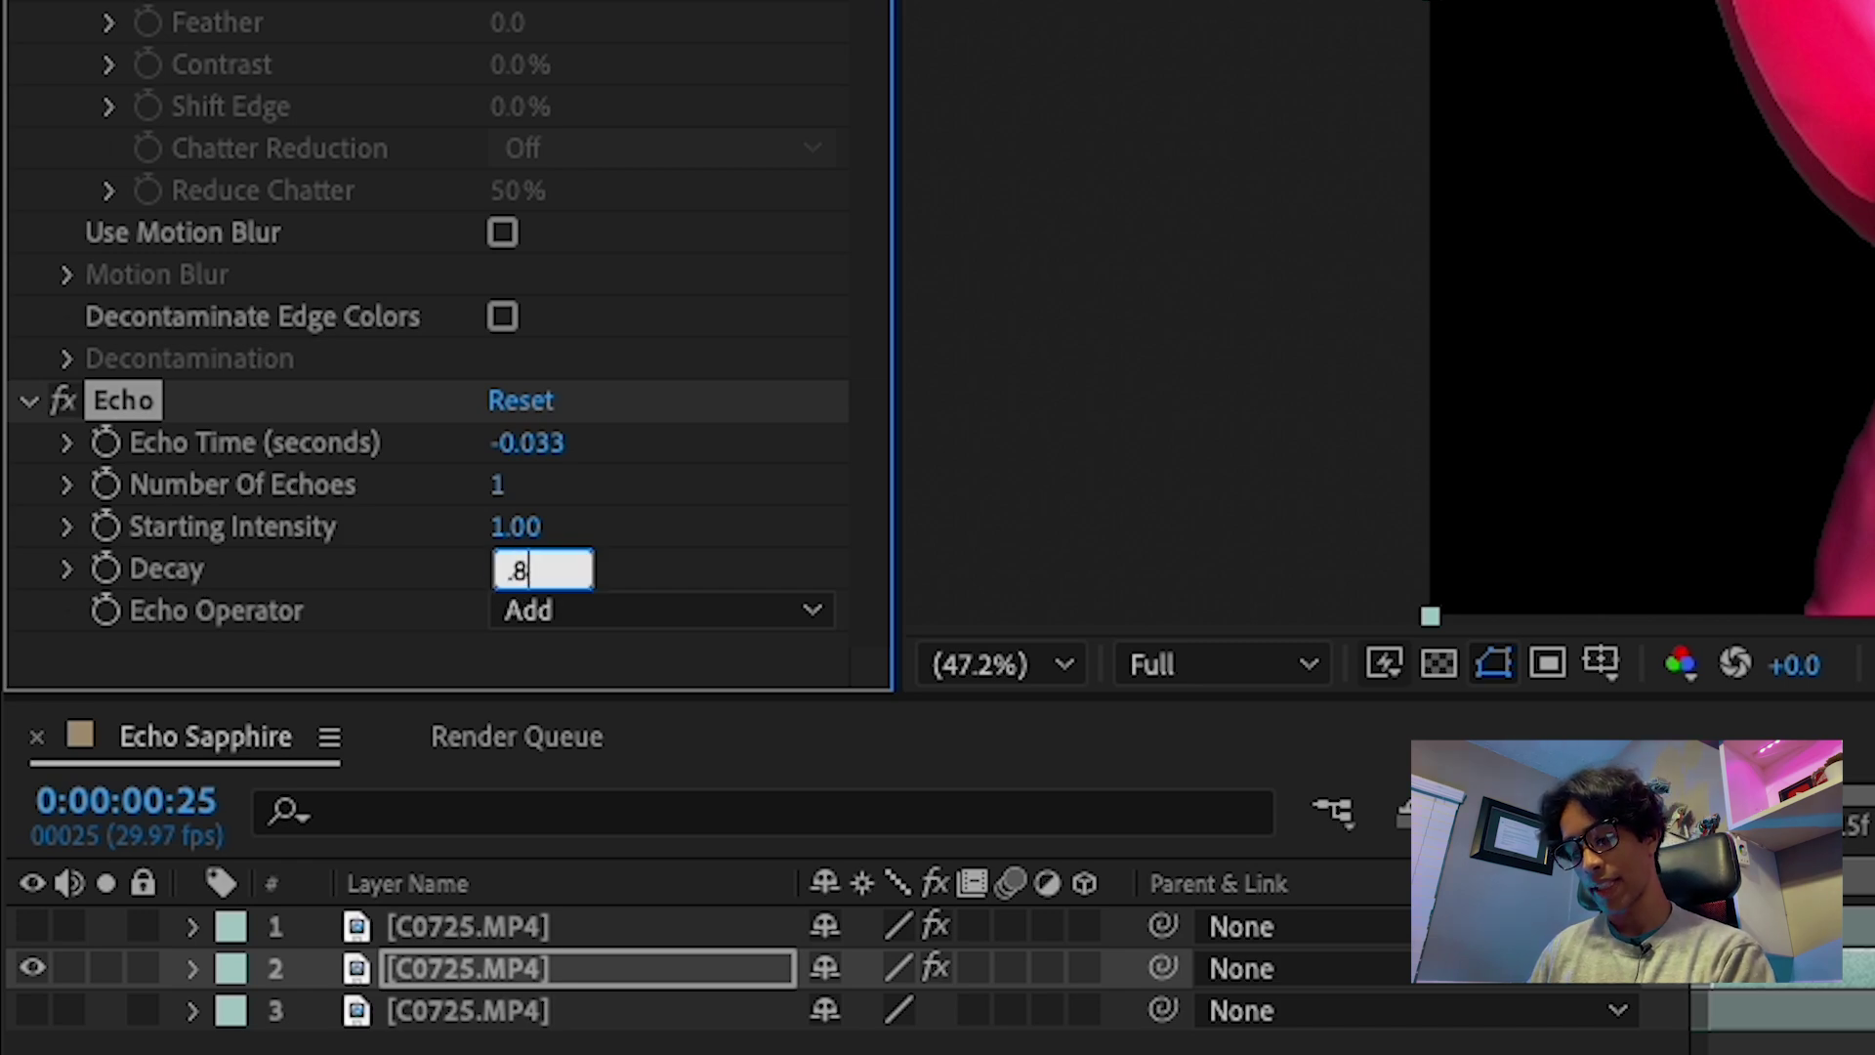
key("Return")
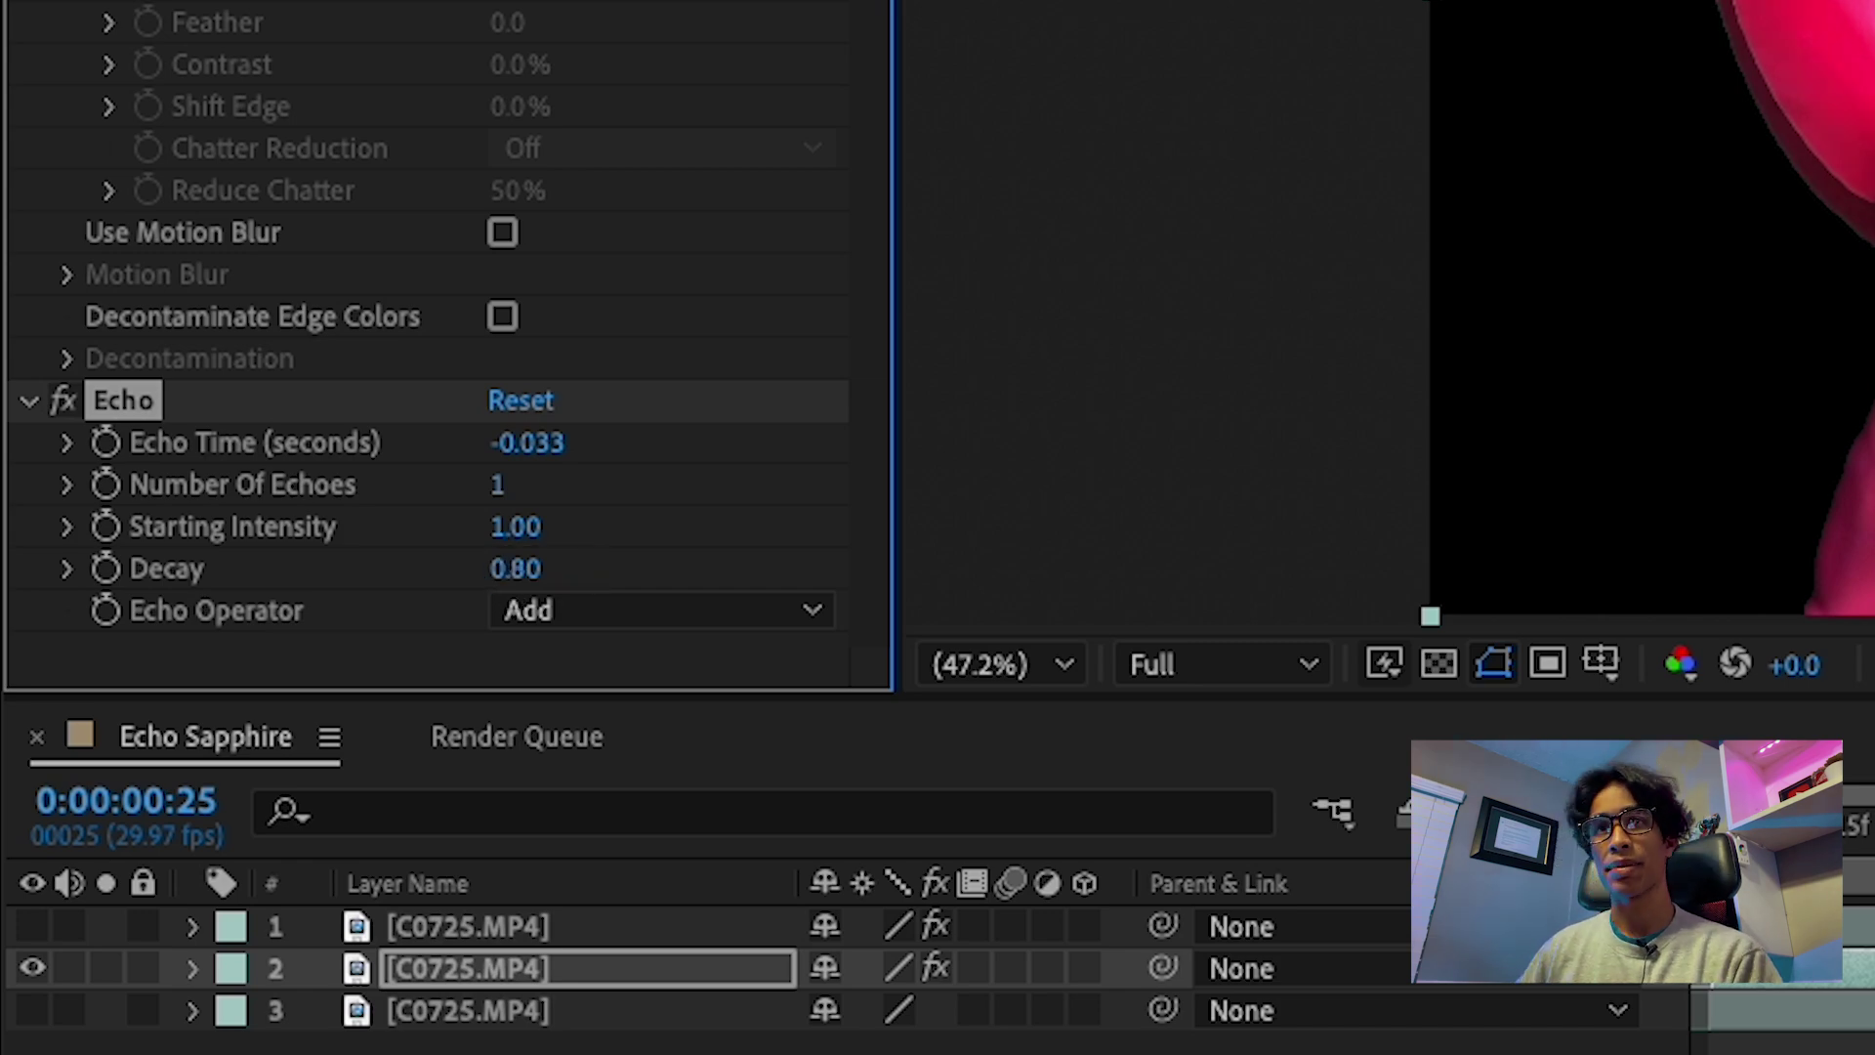
left_click(500, 486)
type("5")
key("Return")
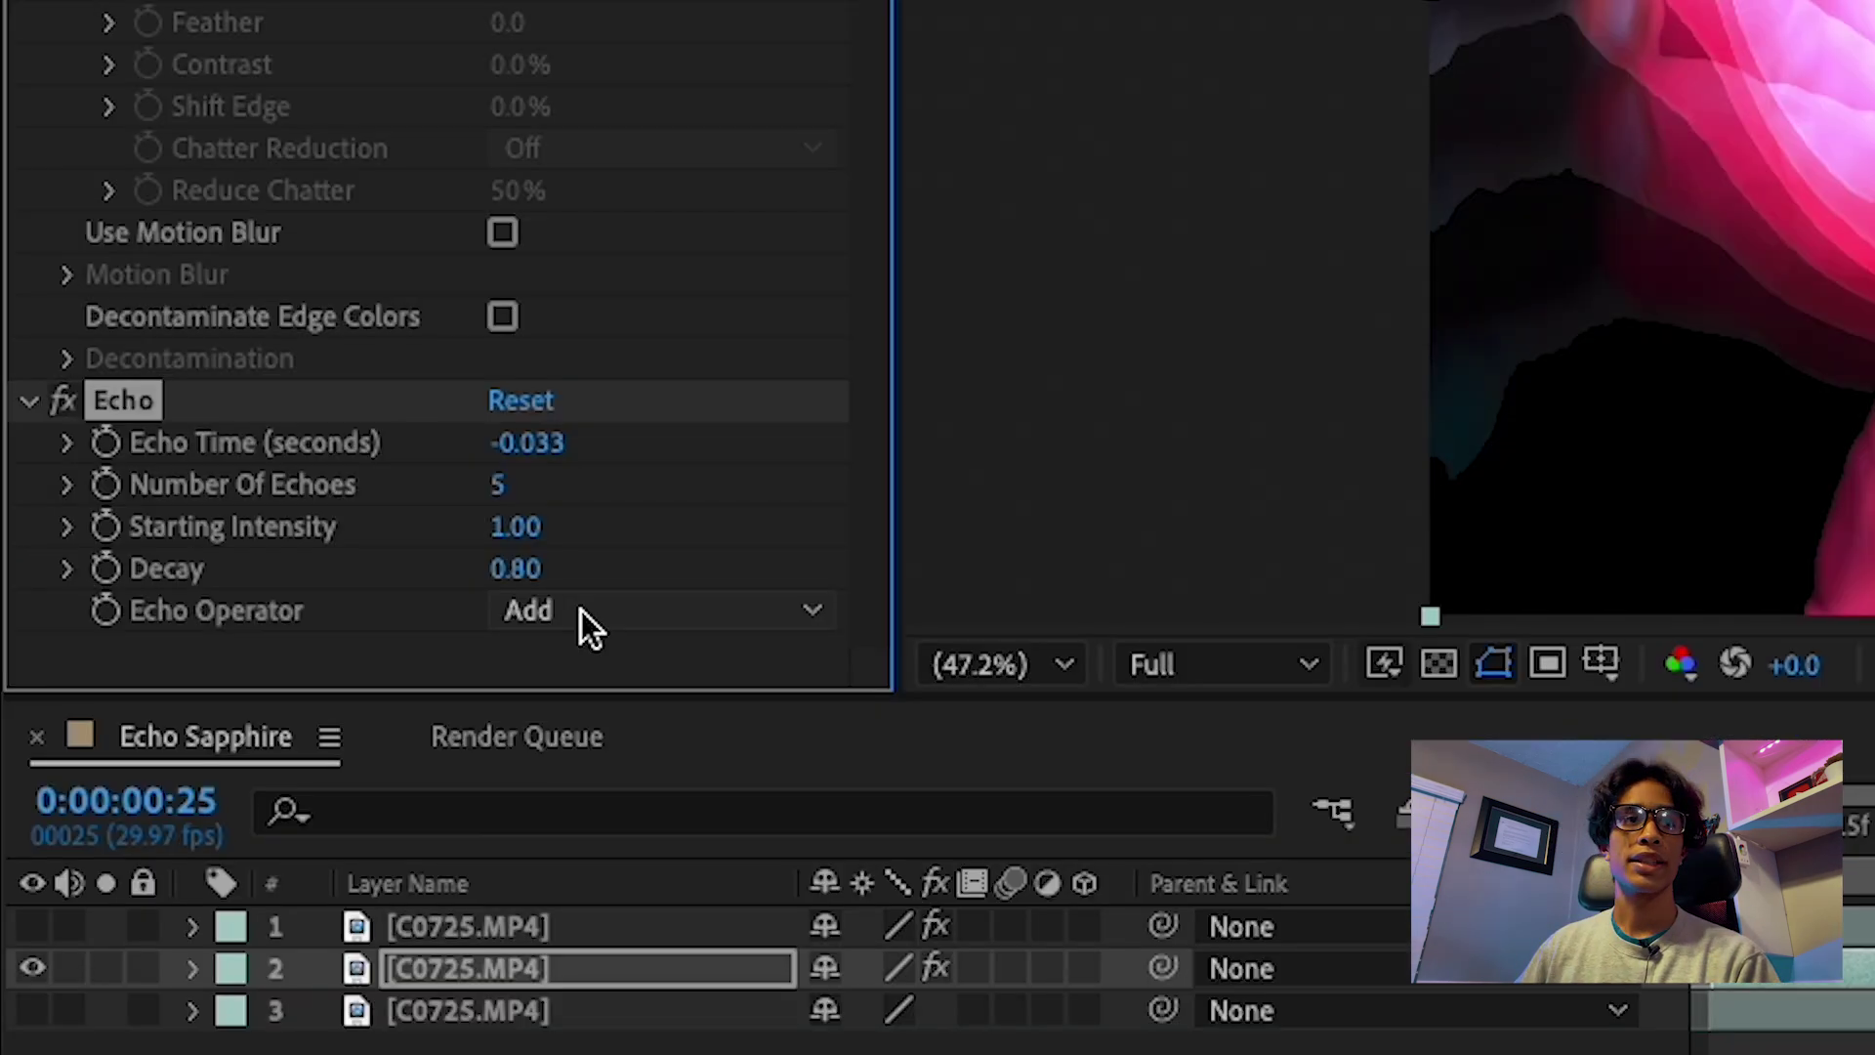
Step: Set the Echo Operator to Screen and unhide the topmost C0725.MP4 cutout above the echoes
left_click(582, 610)
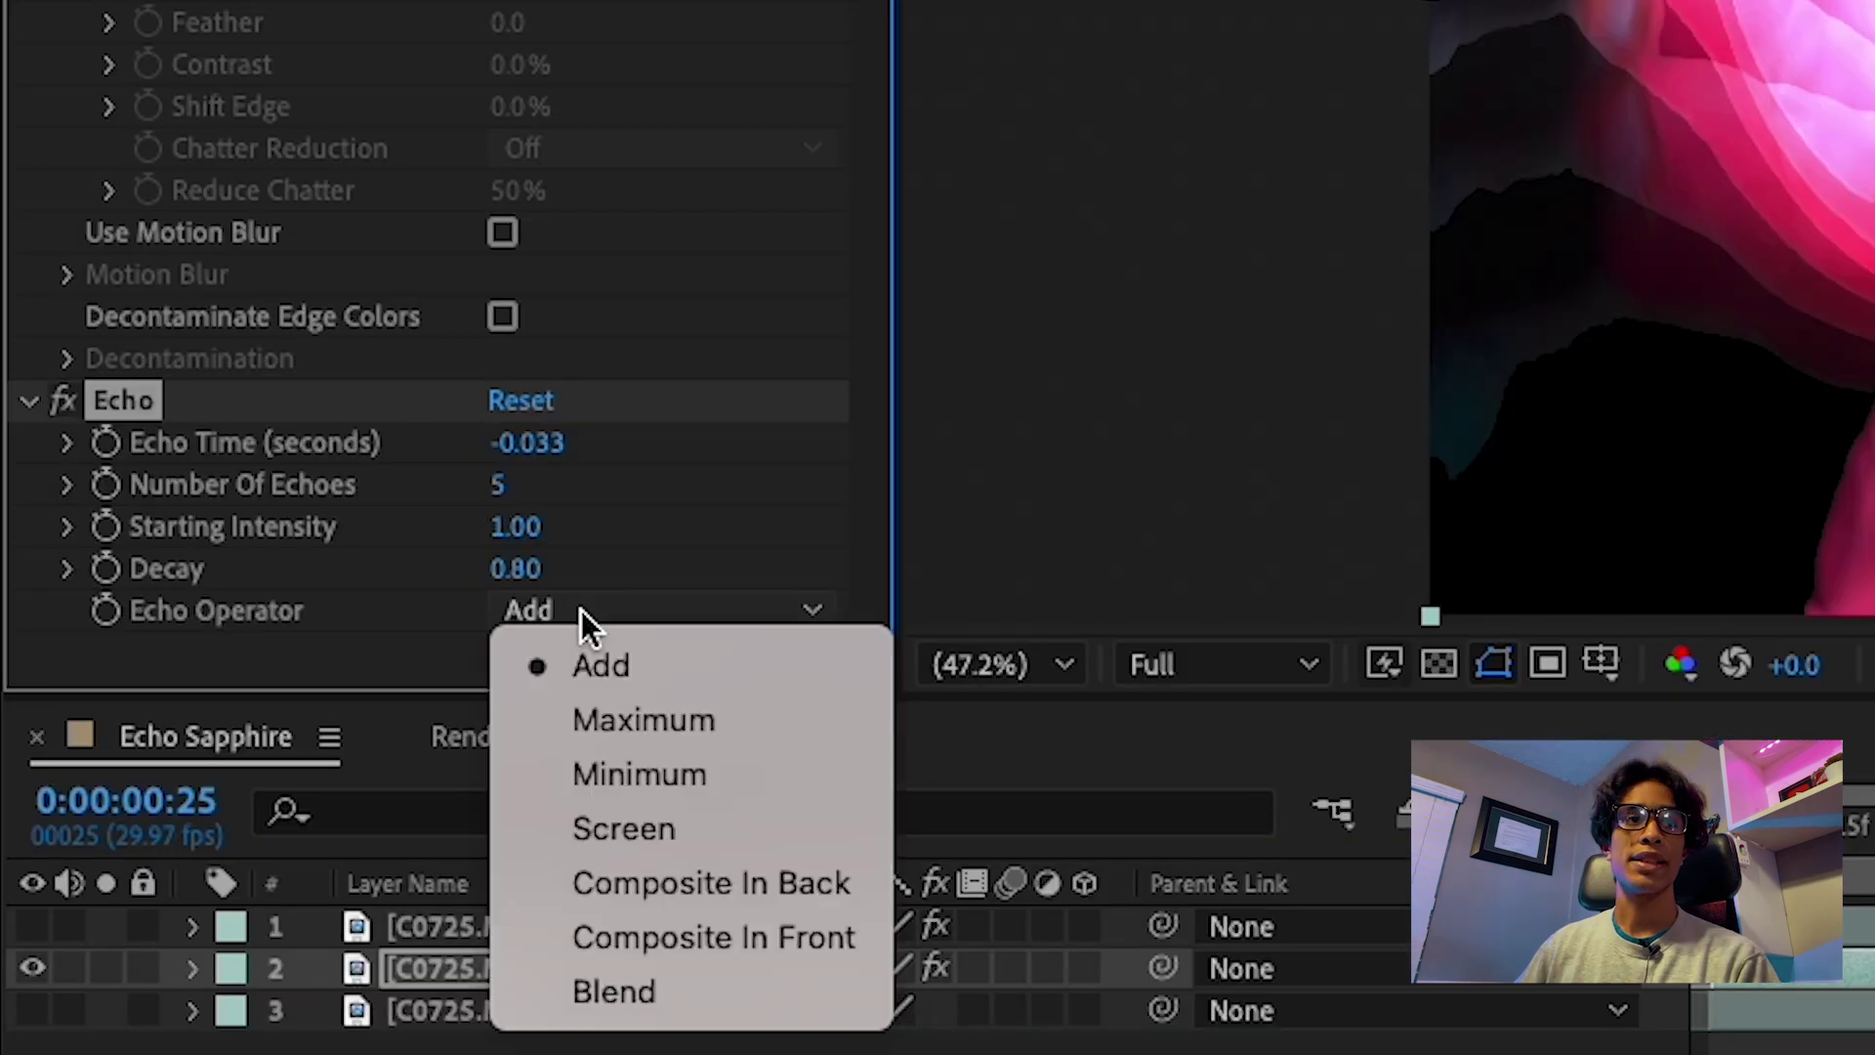
left_click(625, 826)
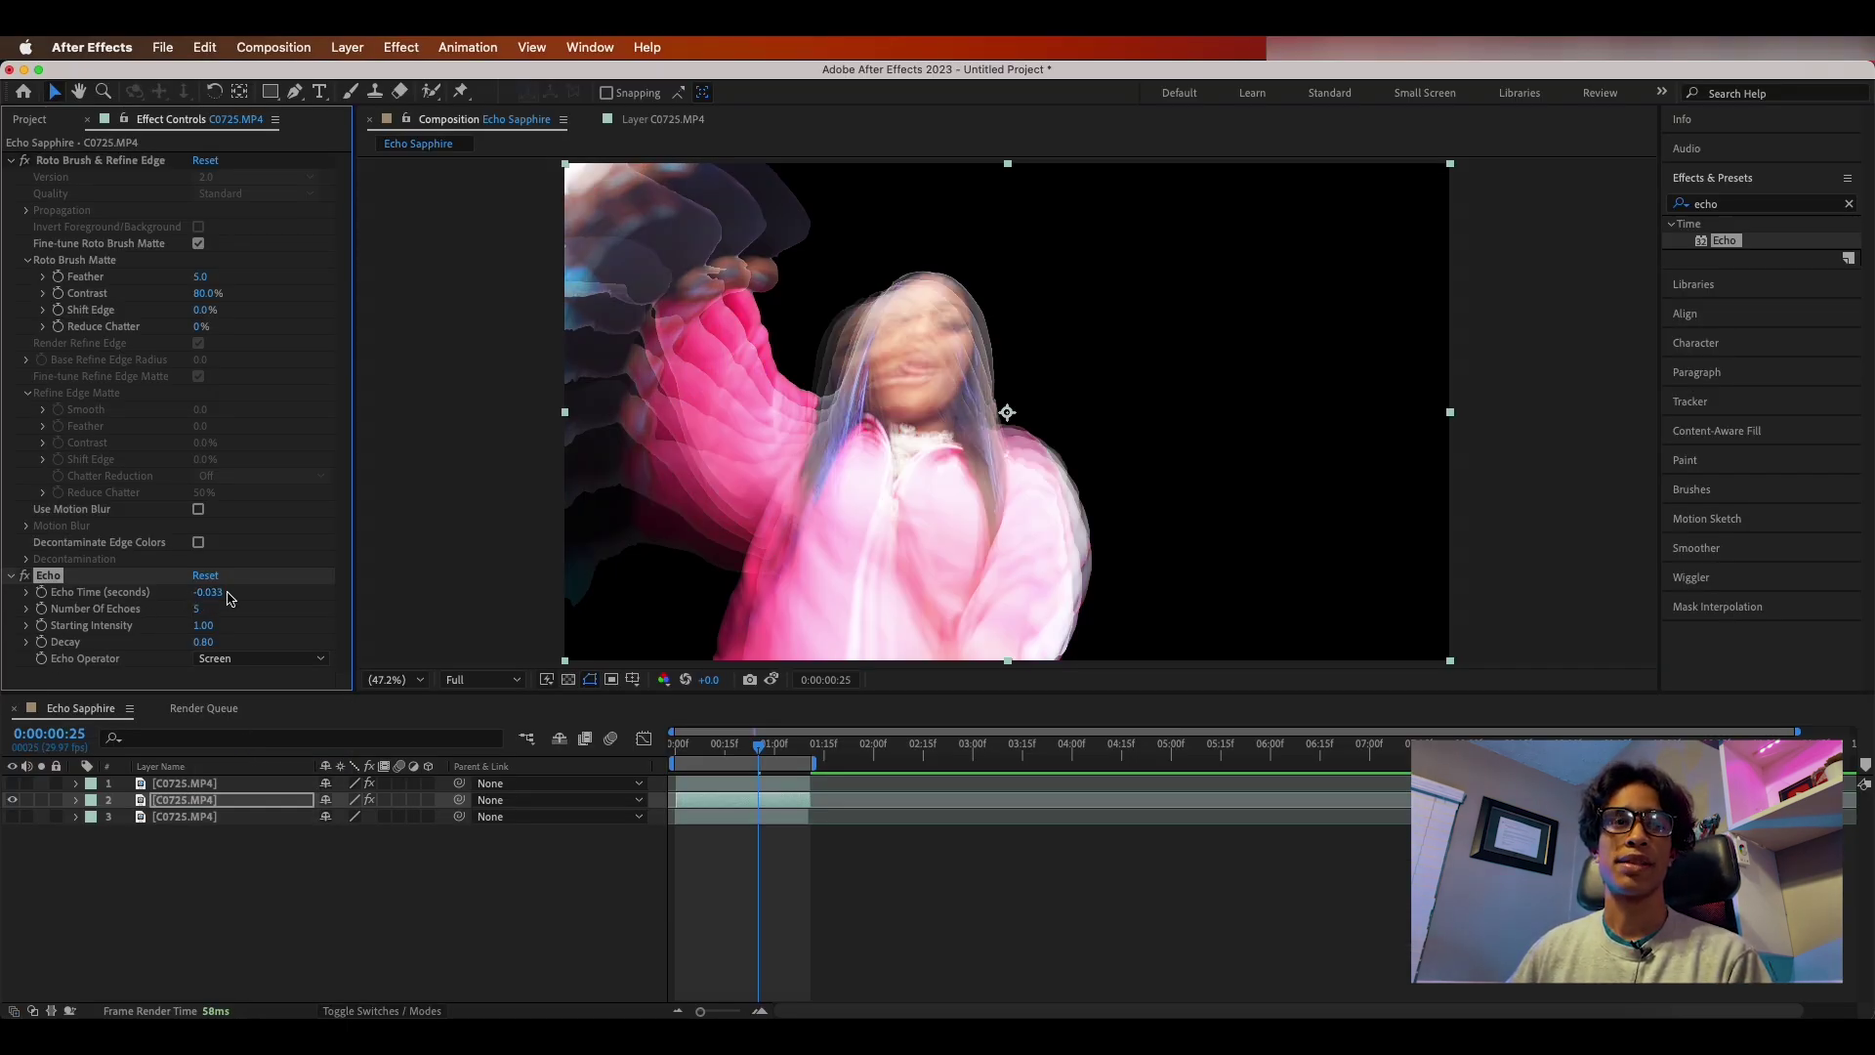
left_click(13, 783)
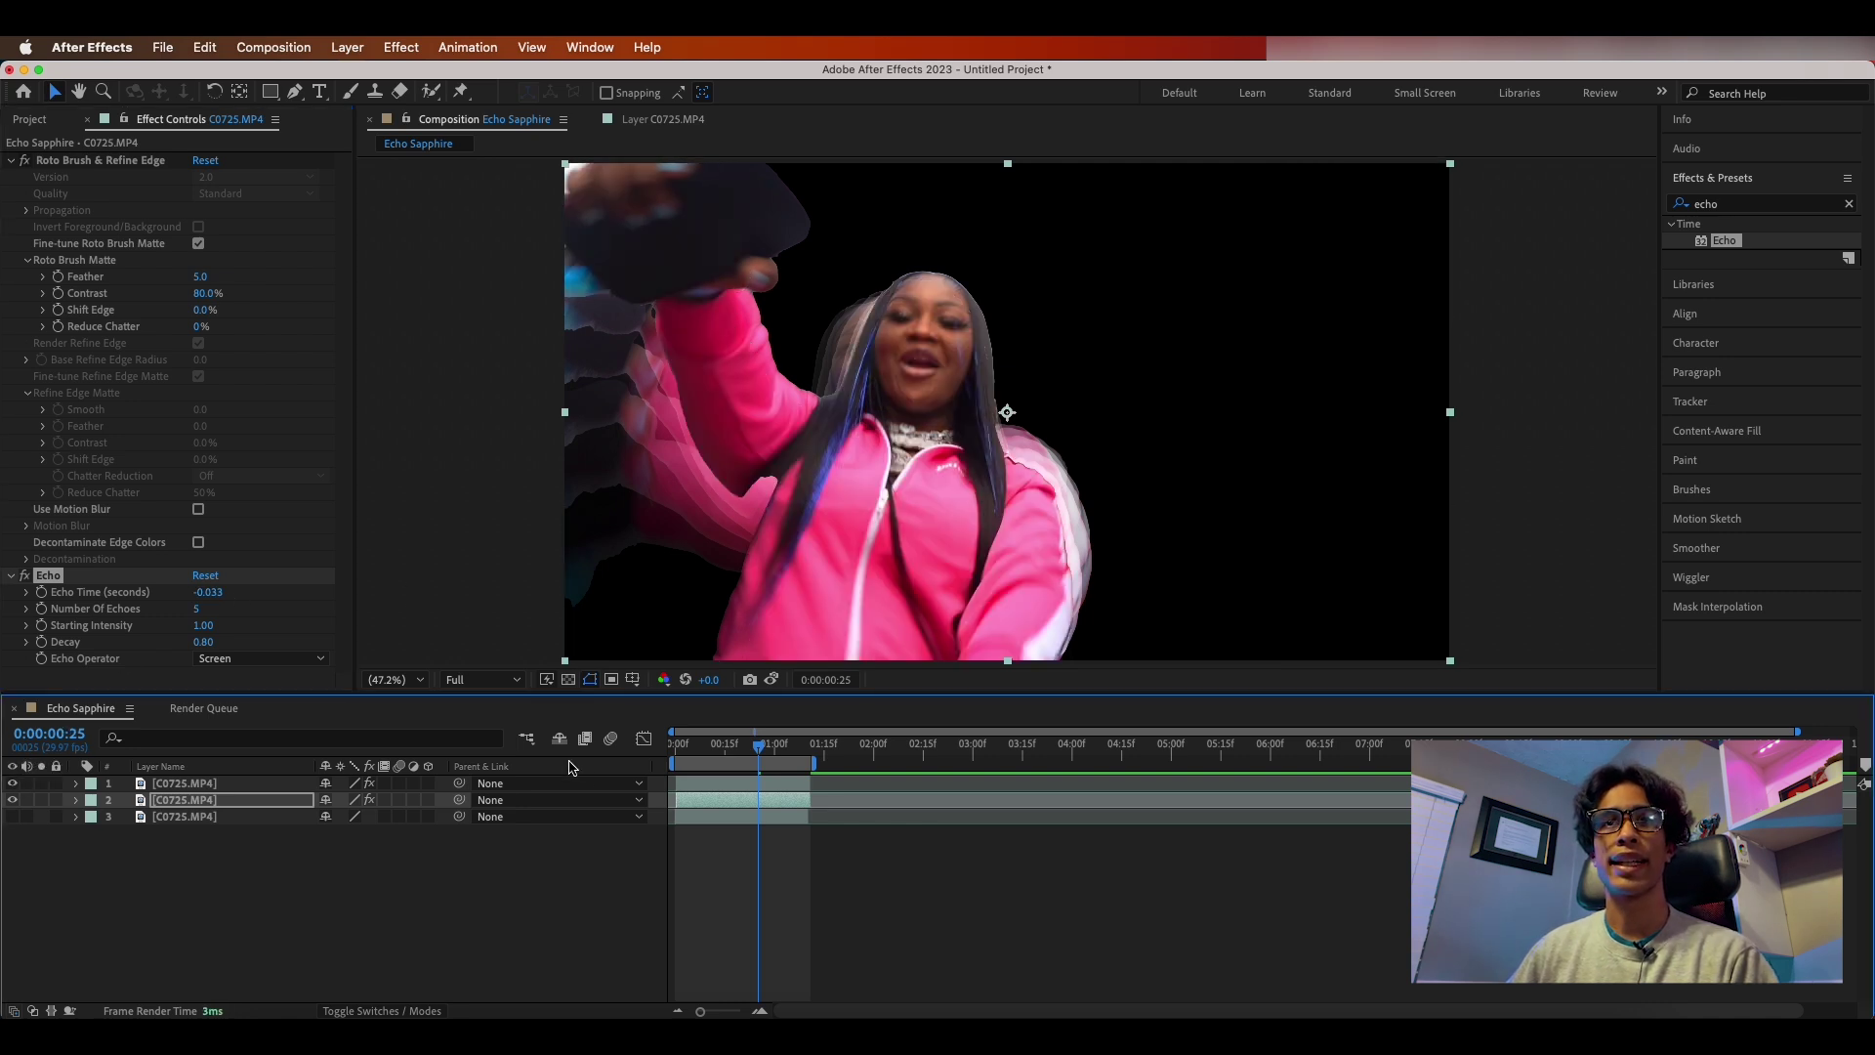
Step: Move to 0:00:00:11 and apply the Sapphire S_BlurMotion effect to the middle C0725.MP4 layer
left_click_drag(763, 746, 713, 750)
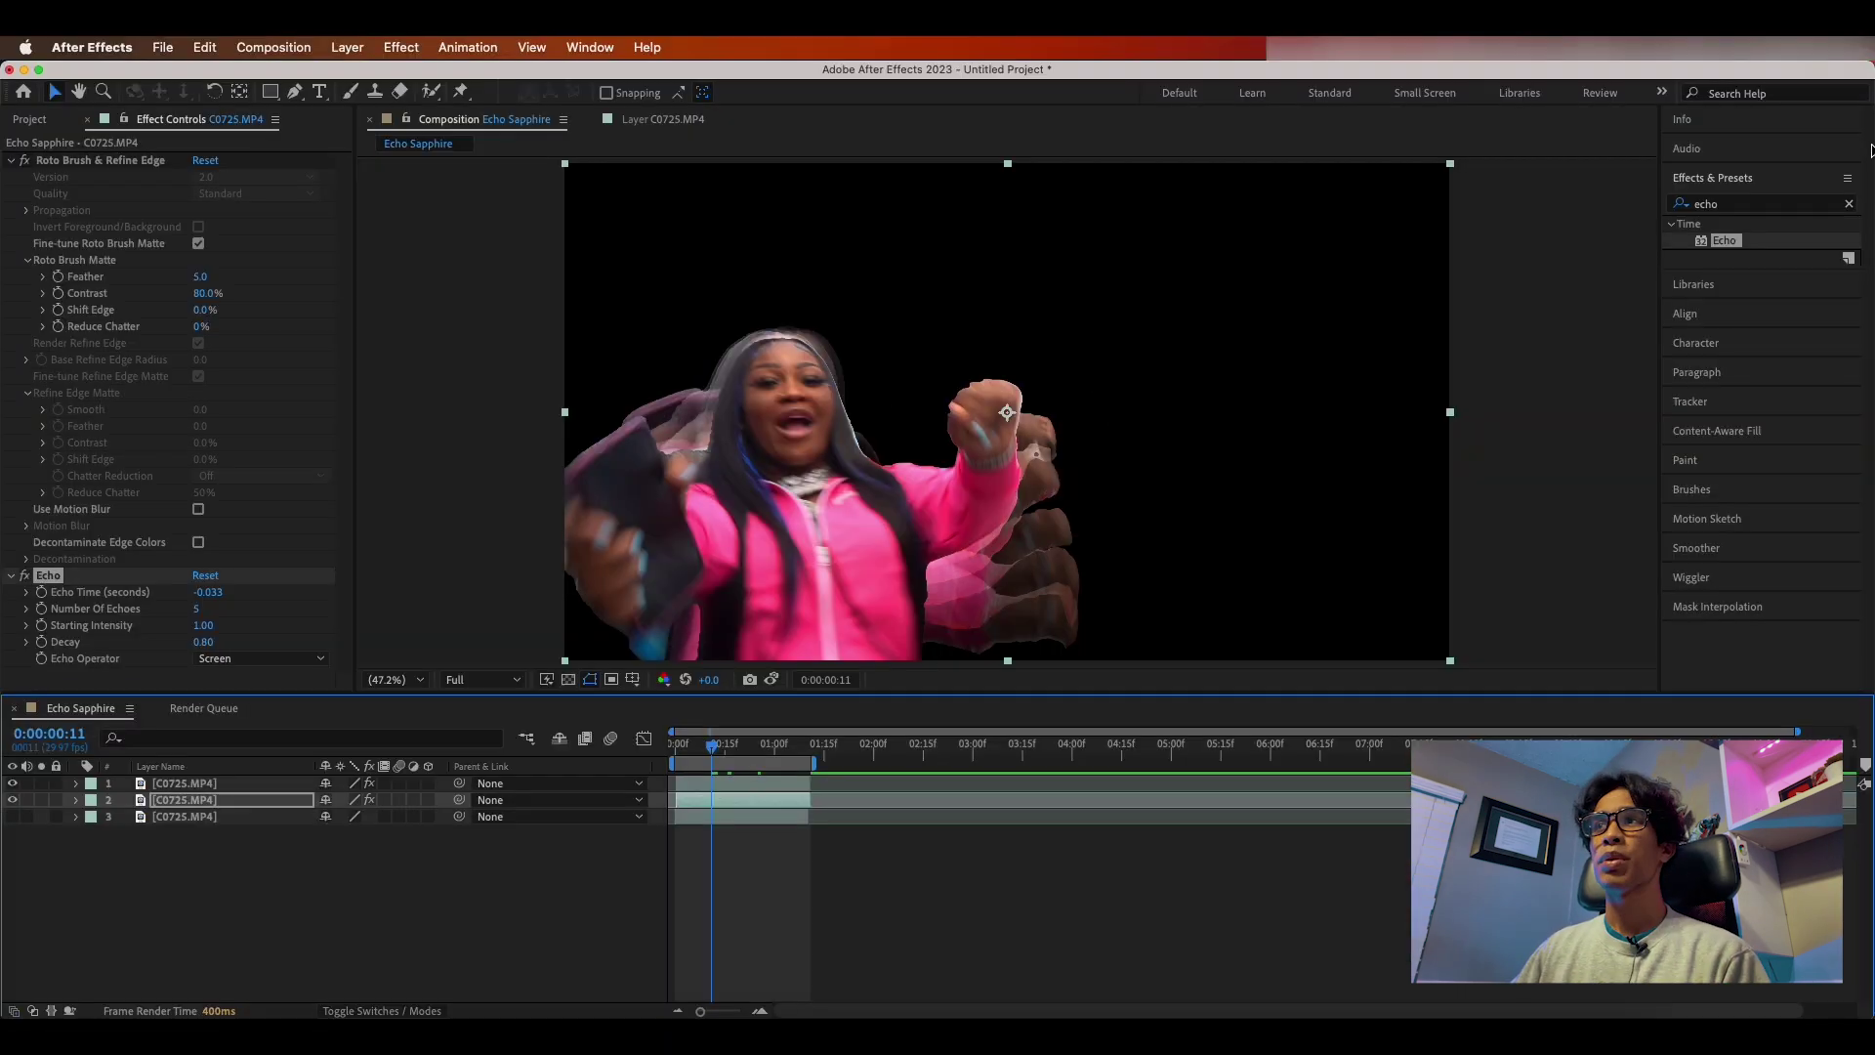
left_click(1848, 203)
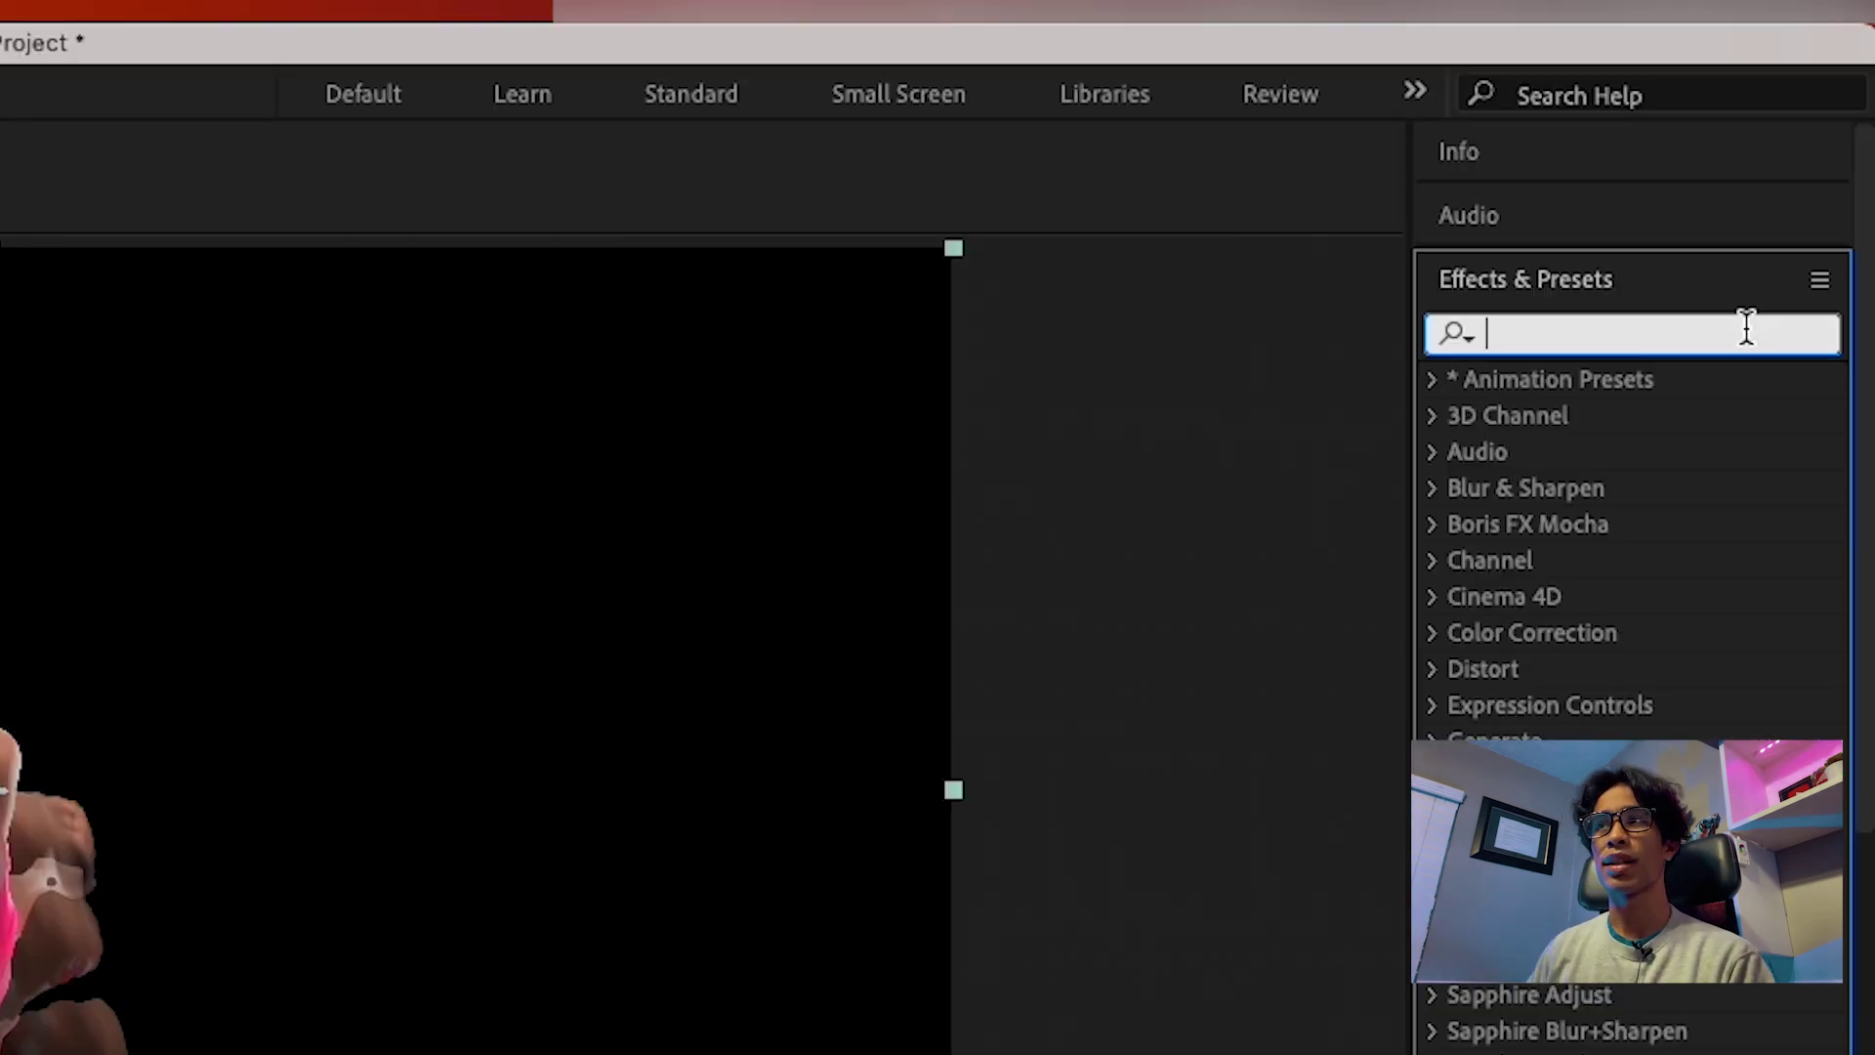
type("blur")
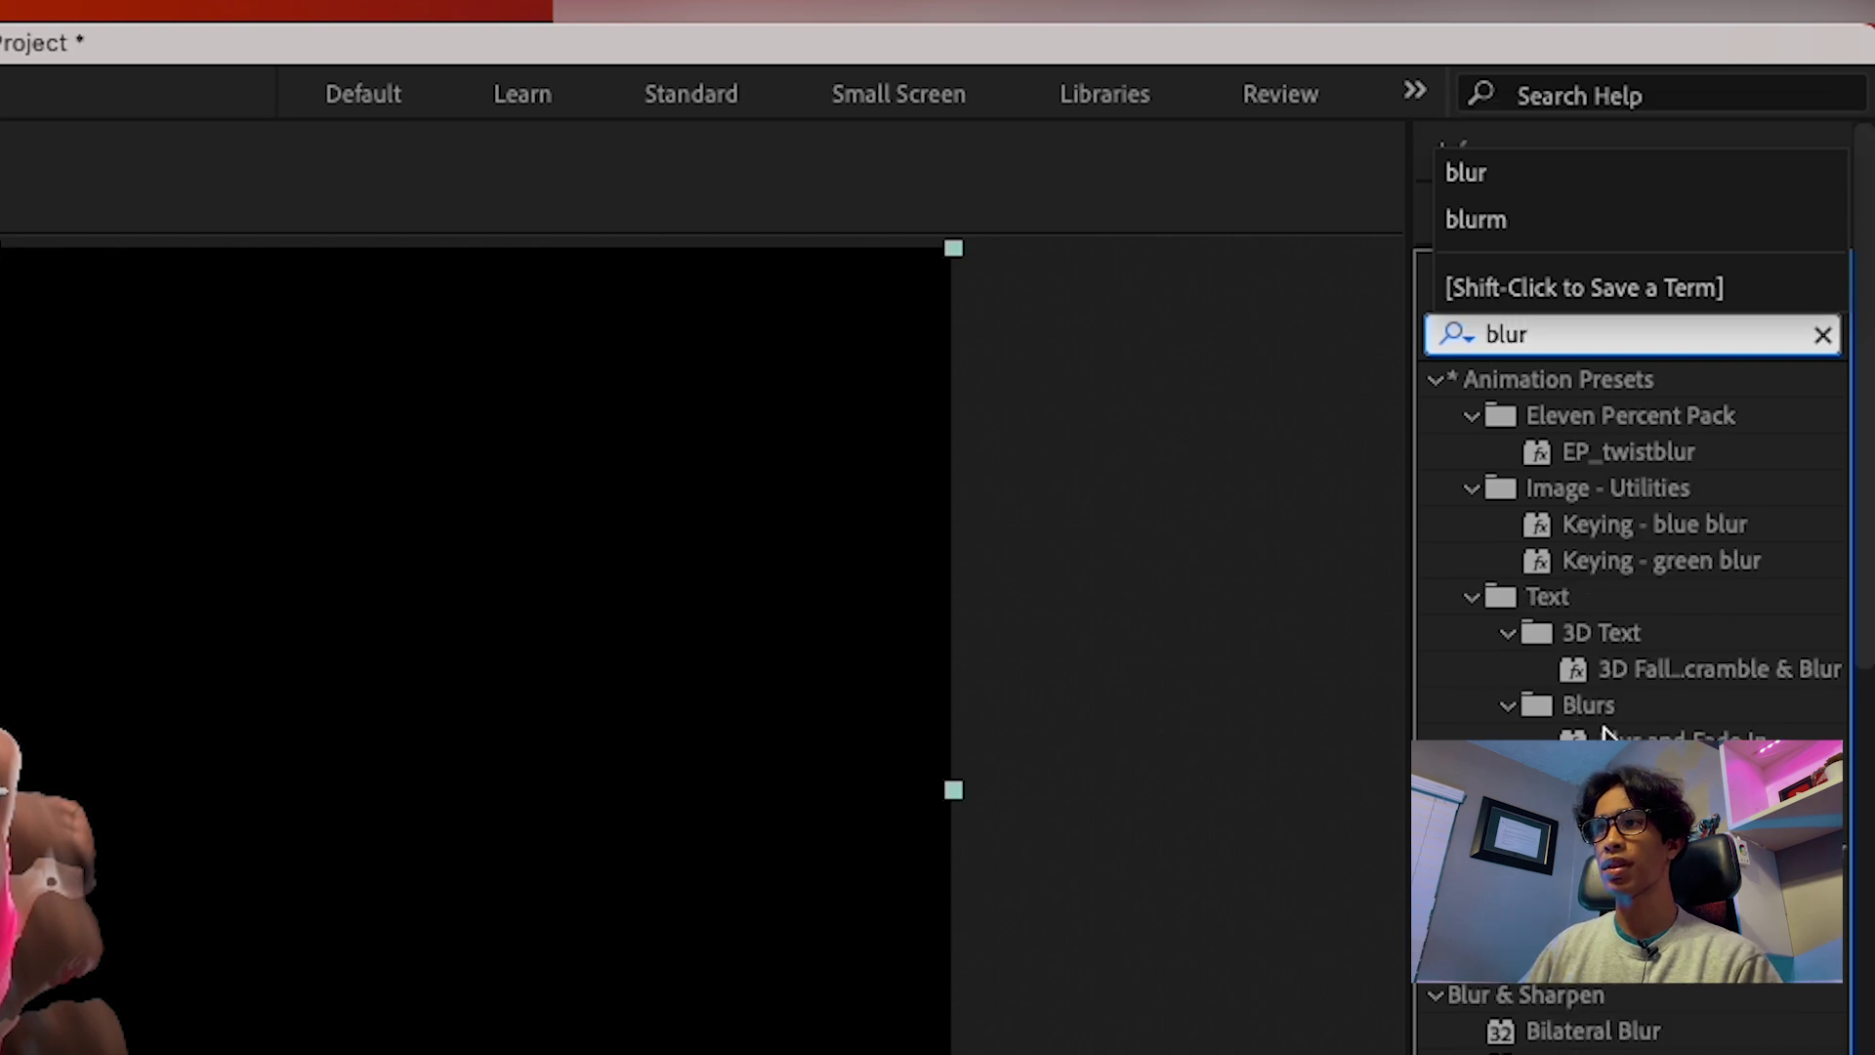
scroll(1604, 730, "down", 10)
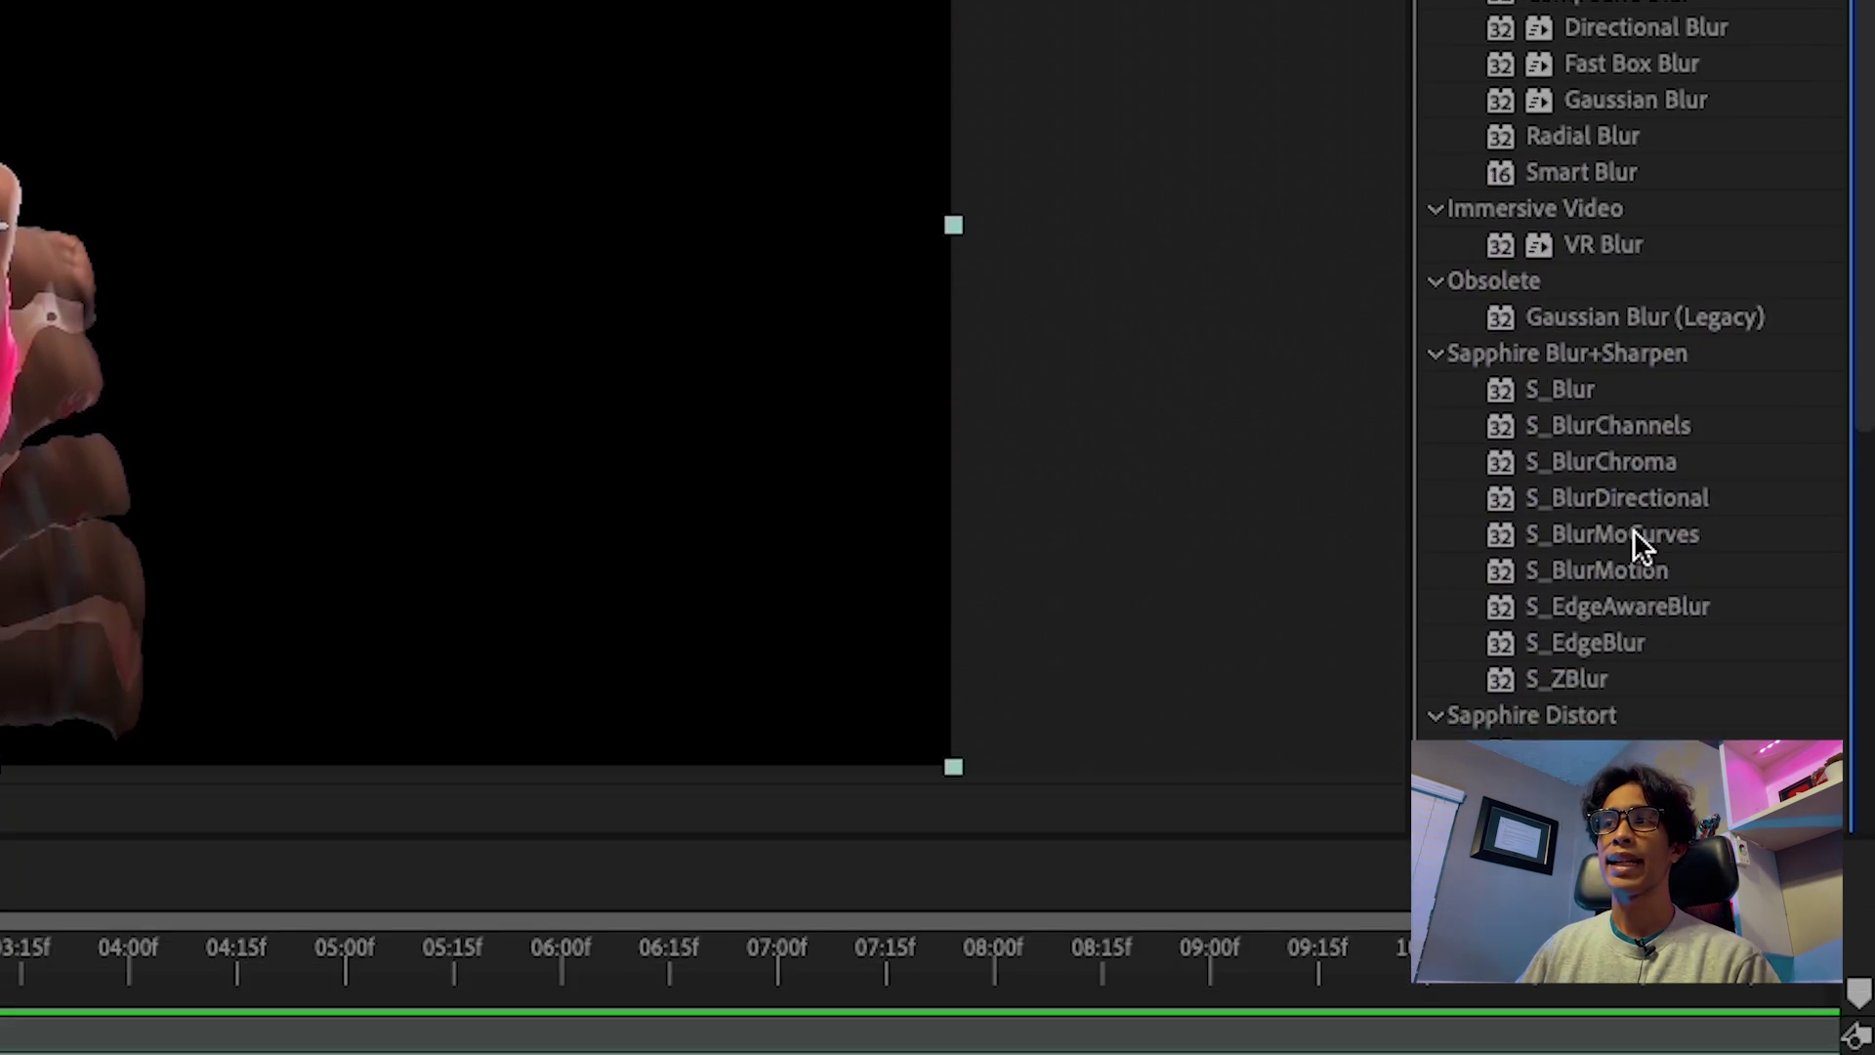
left_click(1626, 572)
left_click_drag(1621, 570, 755, 802)
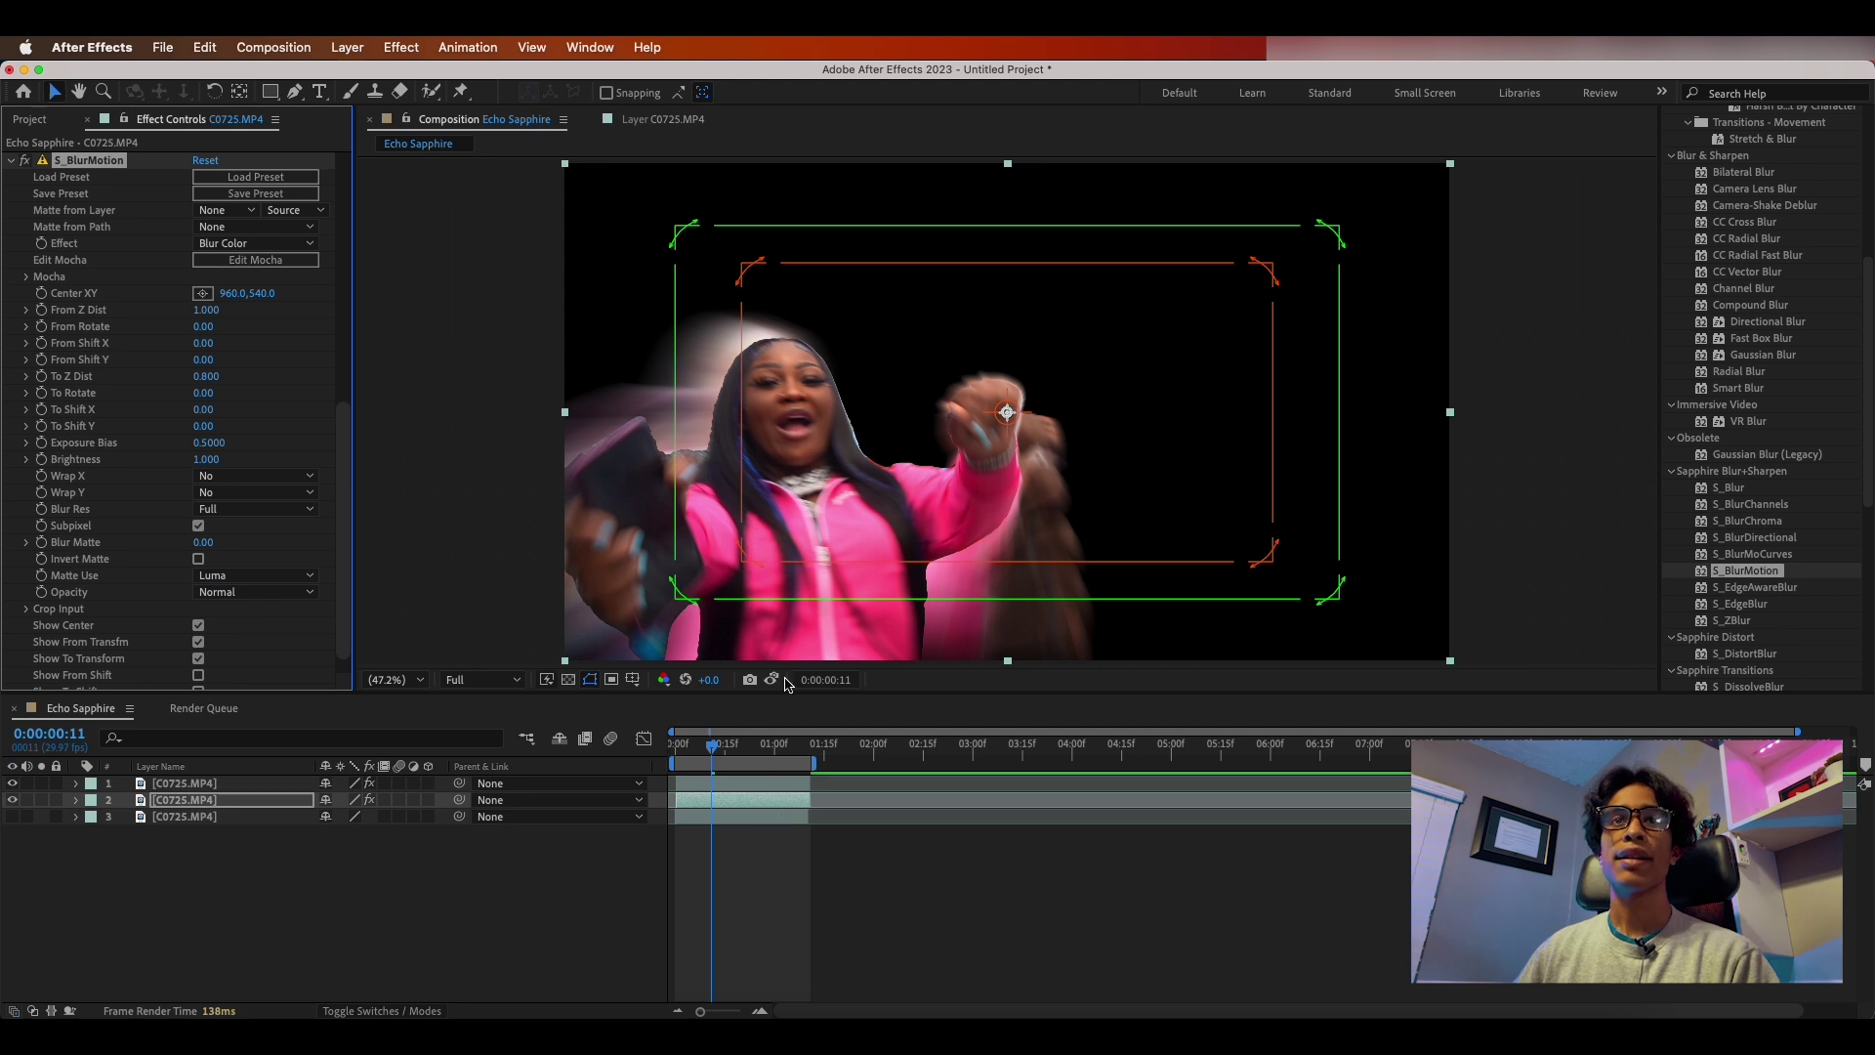
Step: Move to 0:00:00:20, set S_BlurMotion's From Rotate to -10.00, and preview the blurred trail
left_click_drag(712, 746, 742, 752)
key("space")
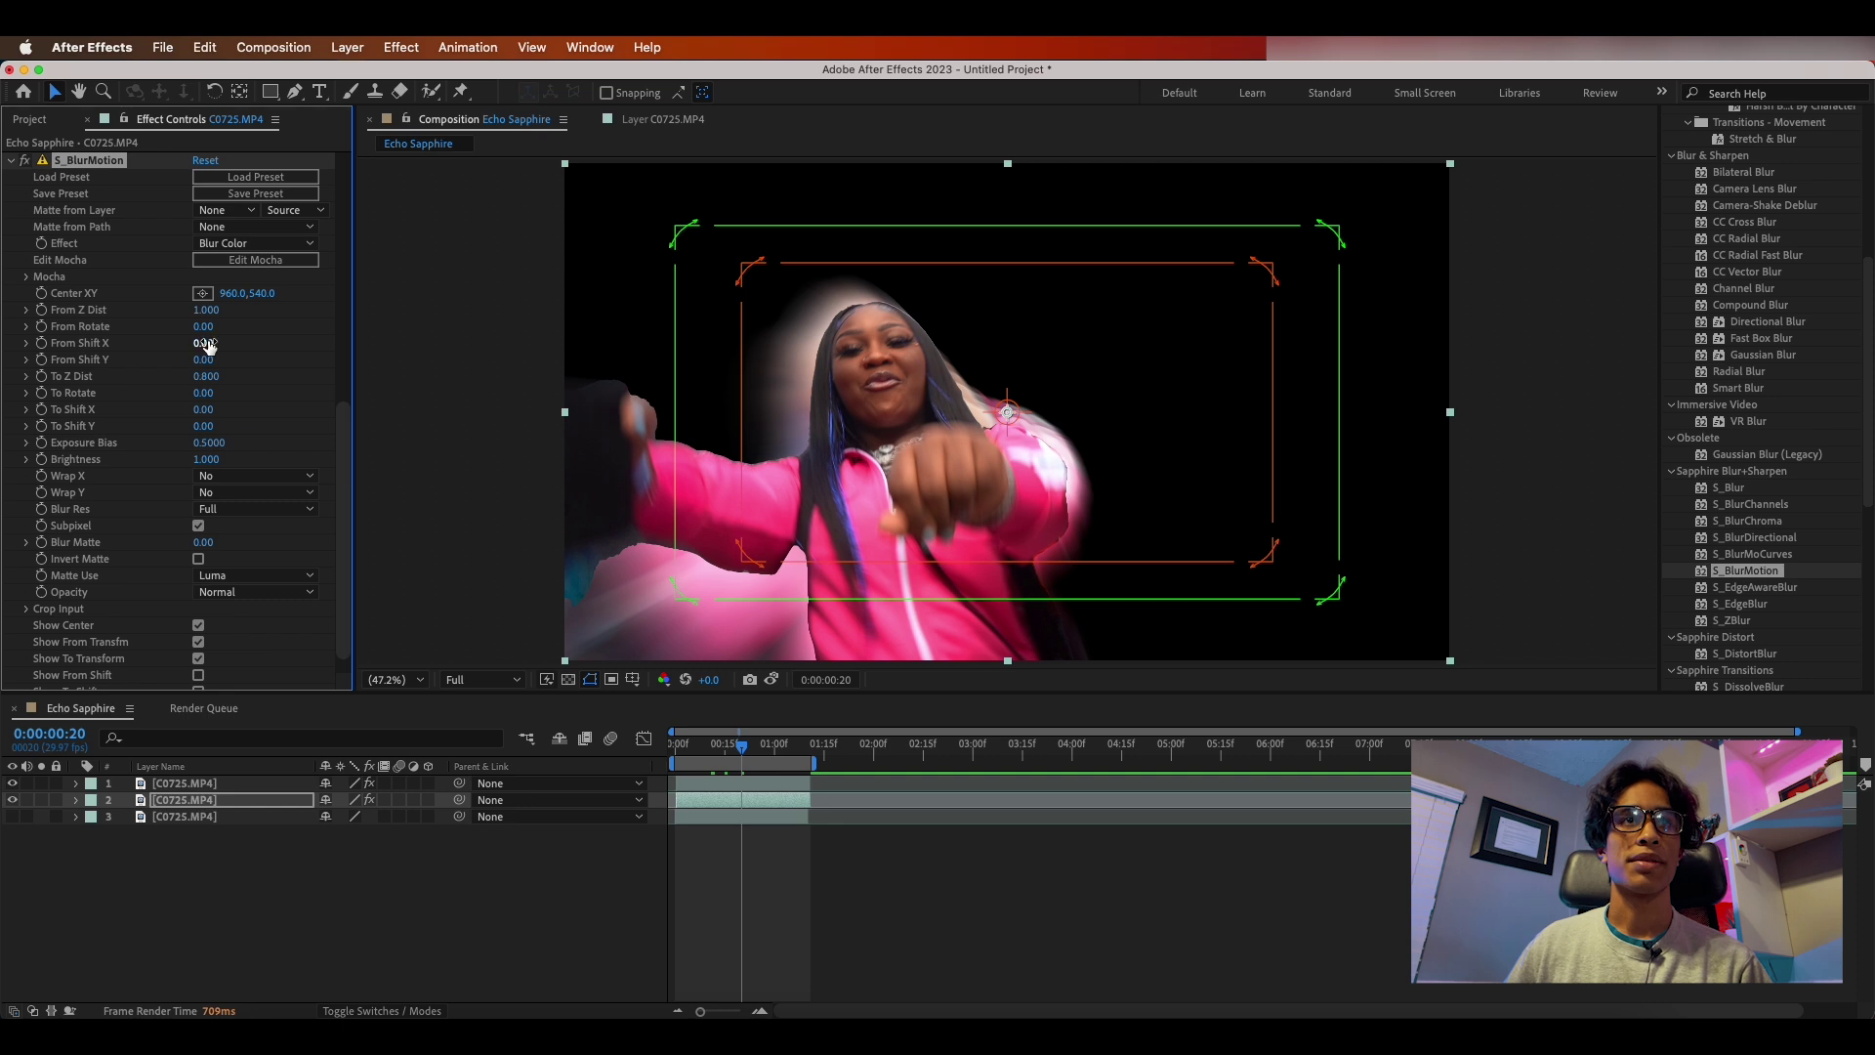
left_click_drag(205, 330, 203, 332)
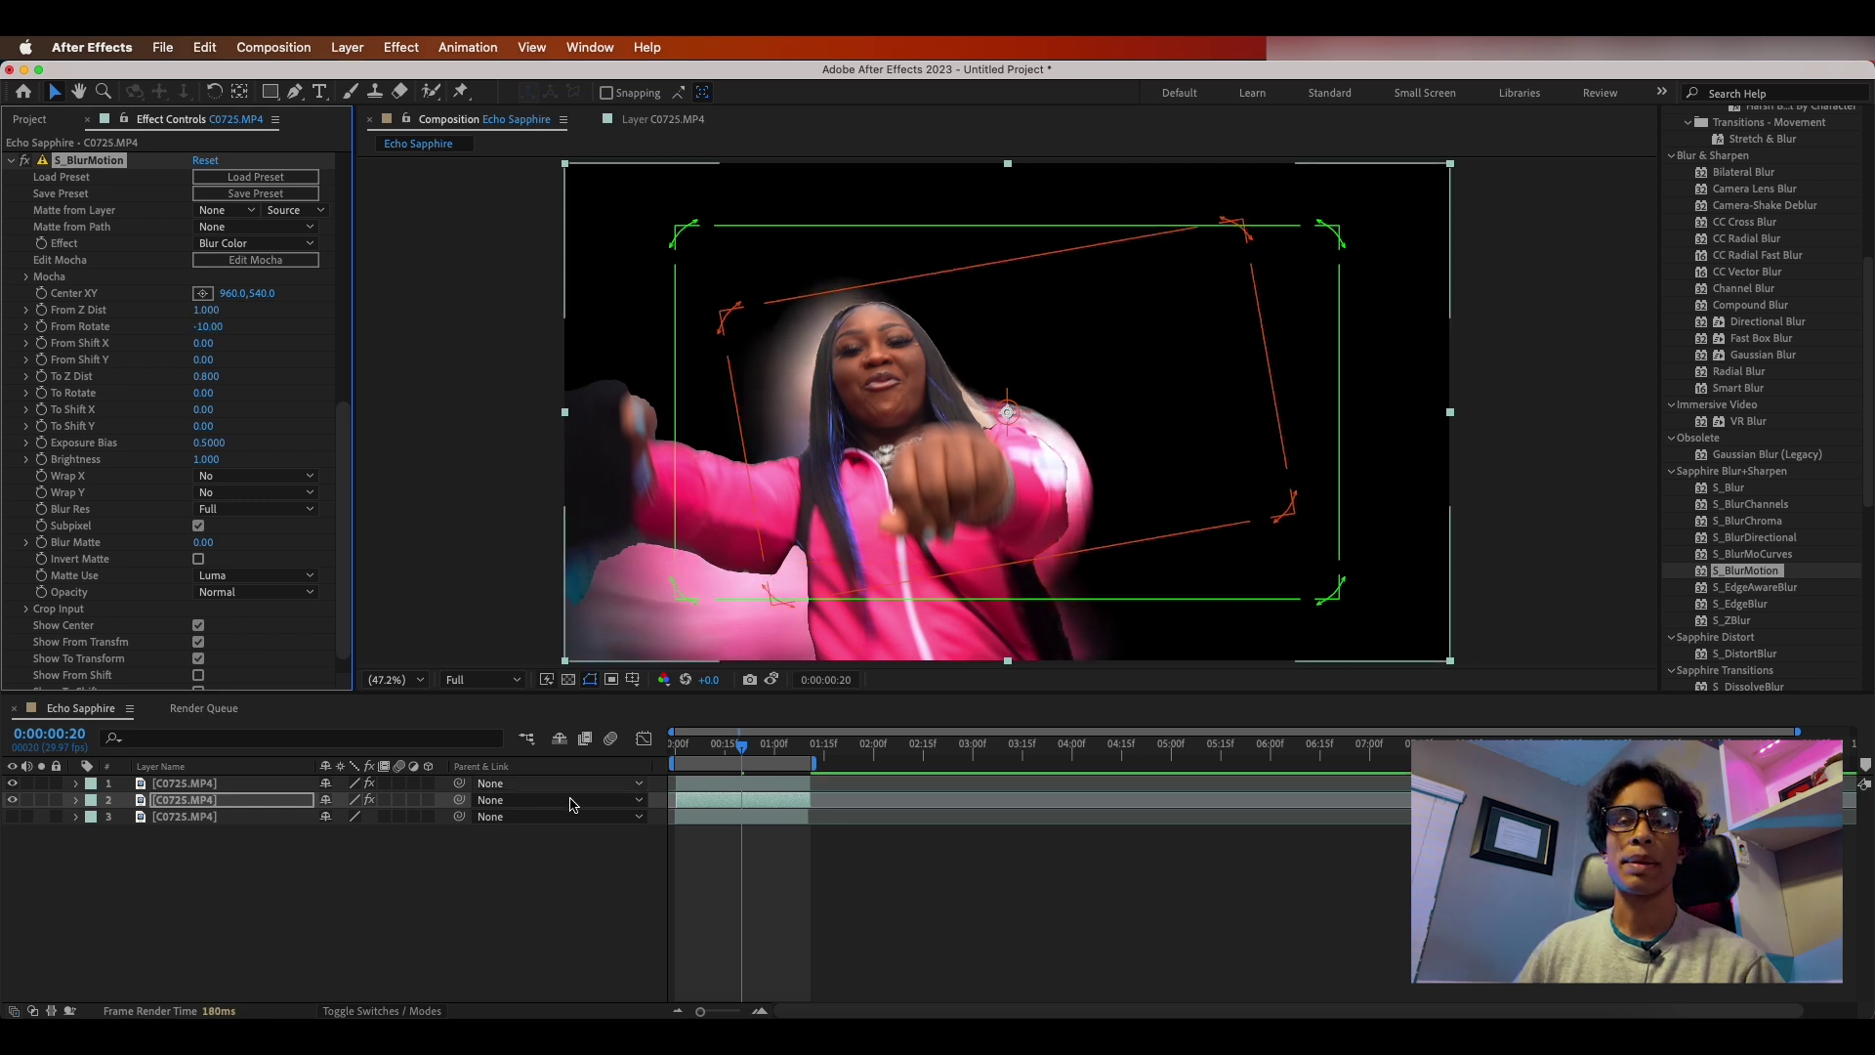
key("space")
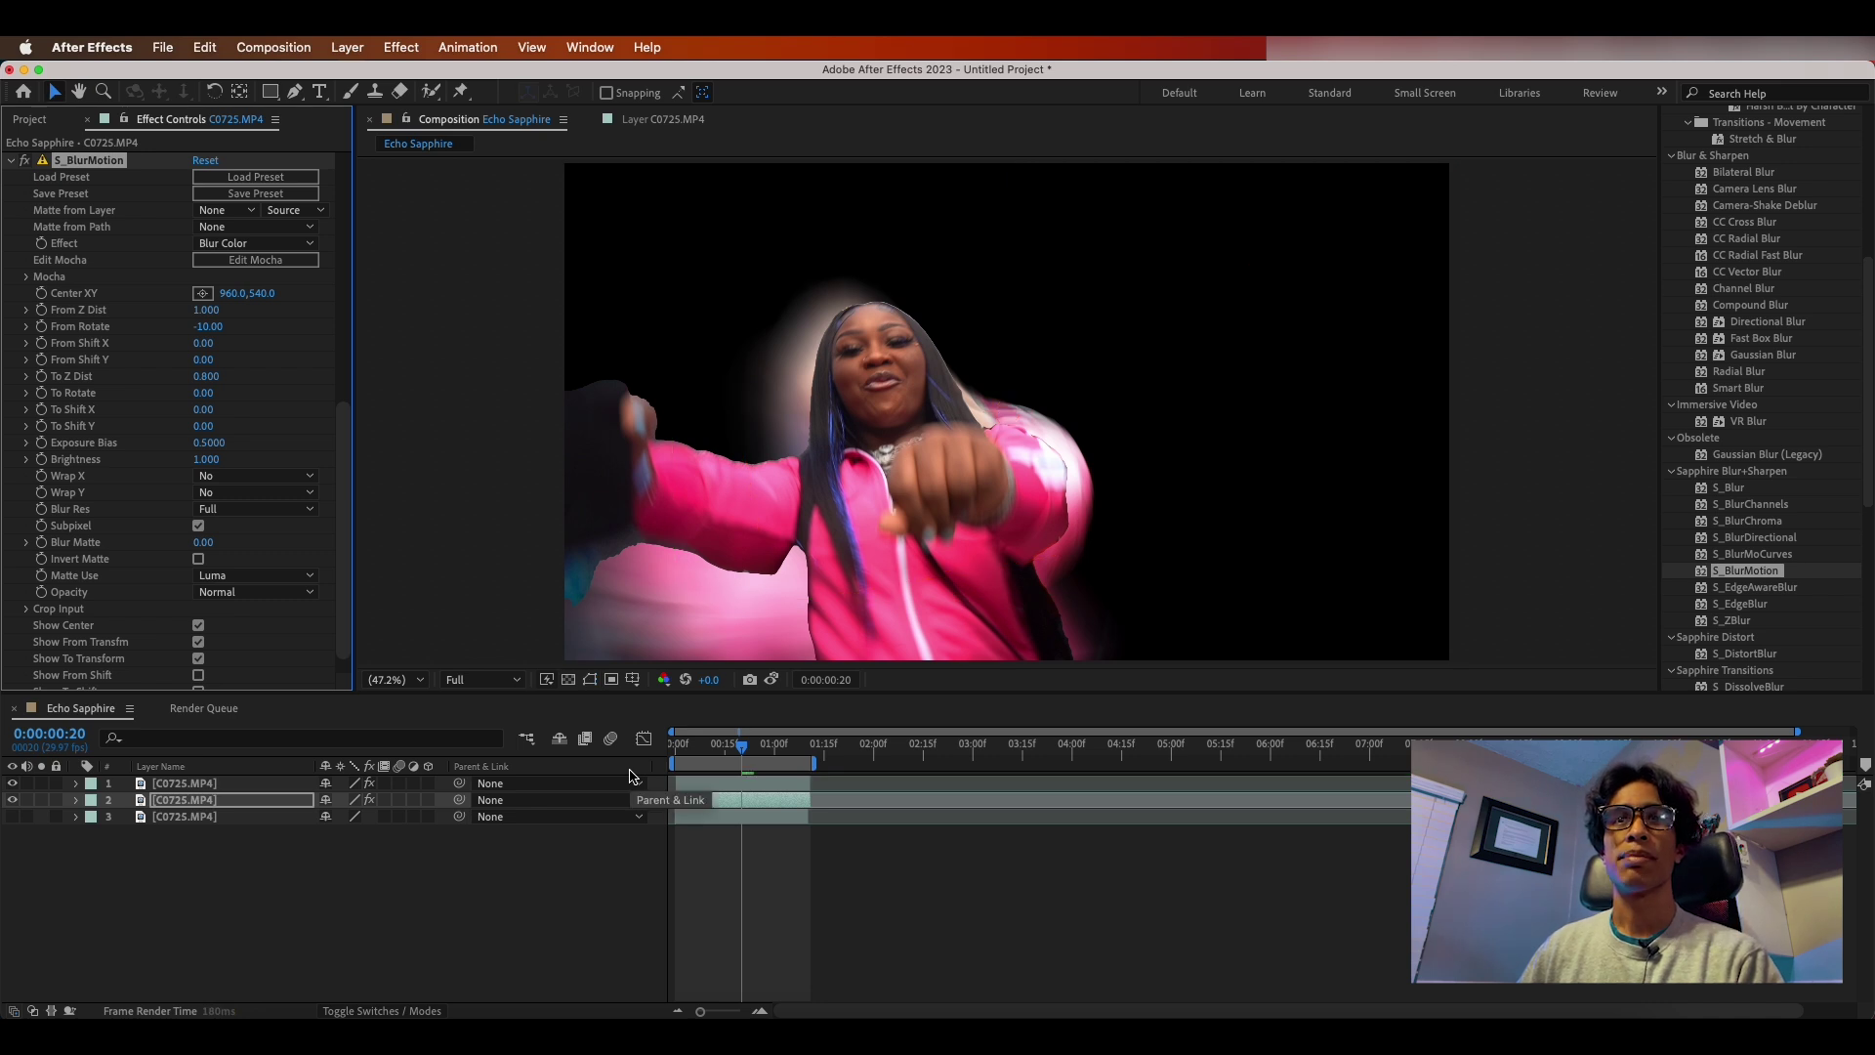
key("space")
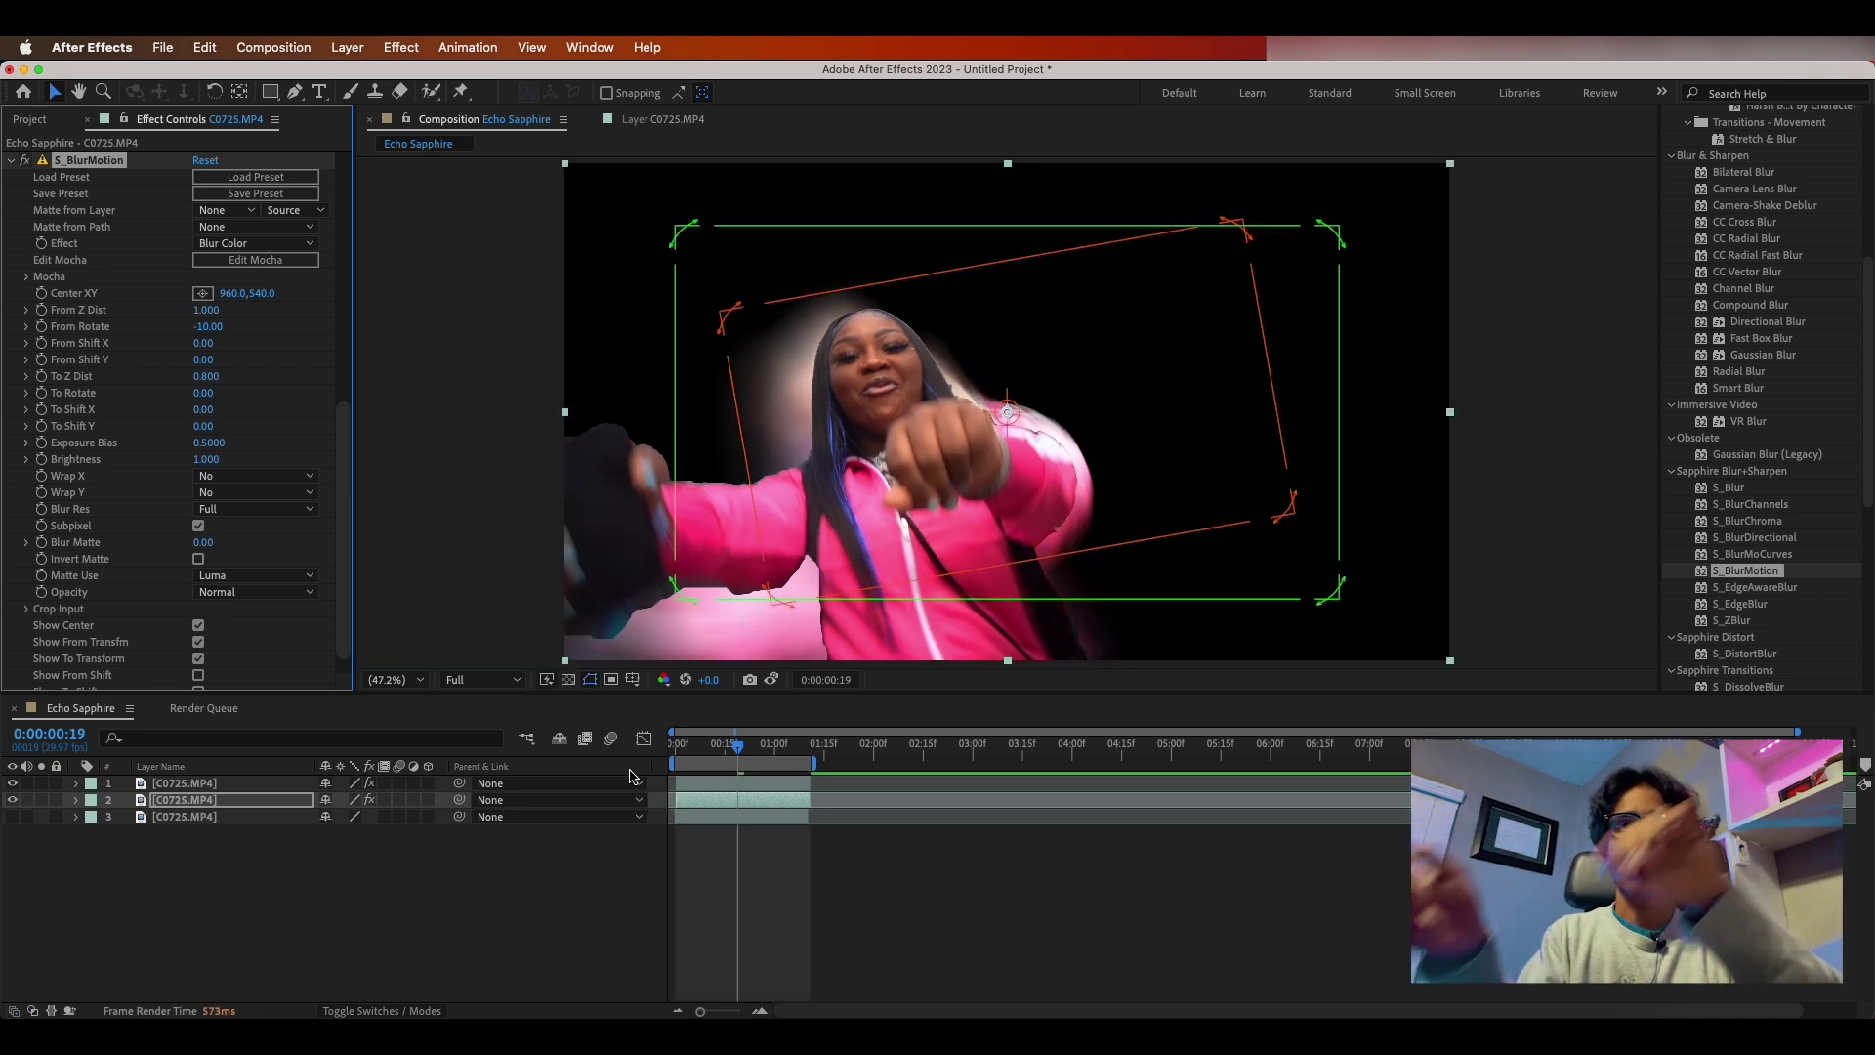
Step: Set S_BlurMotion's From Z Dist to 0.970 at 0:00:00:18 and preview the result from 0:00:00:28
key("space")
key("Page_Up")
left_click_drag(203, 312, 205, 310)
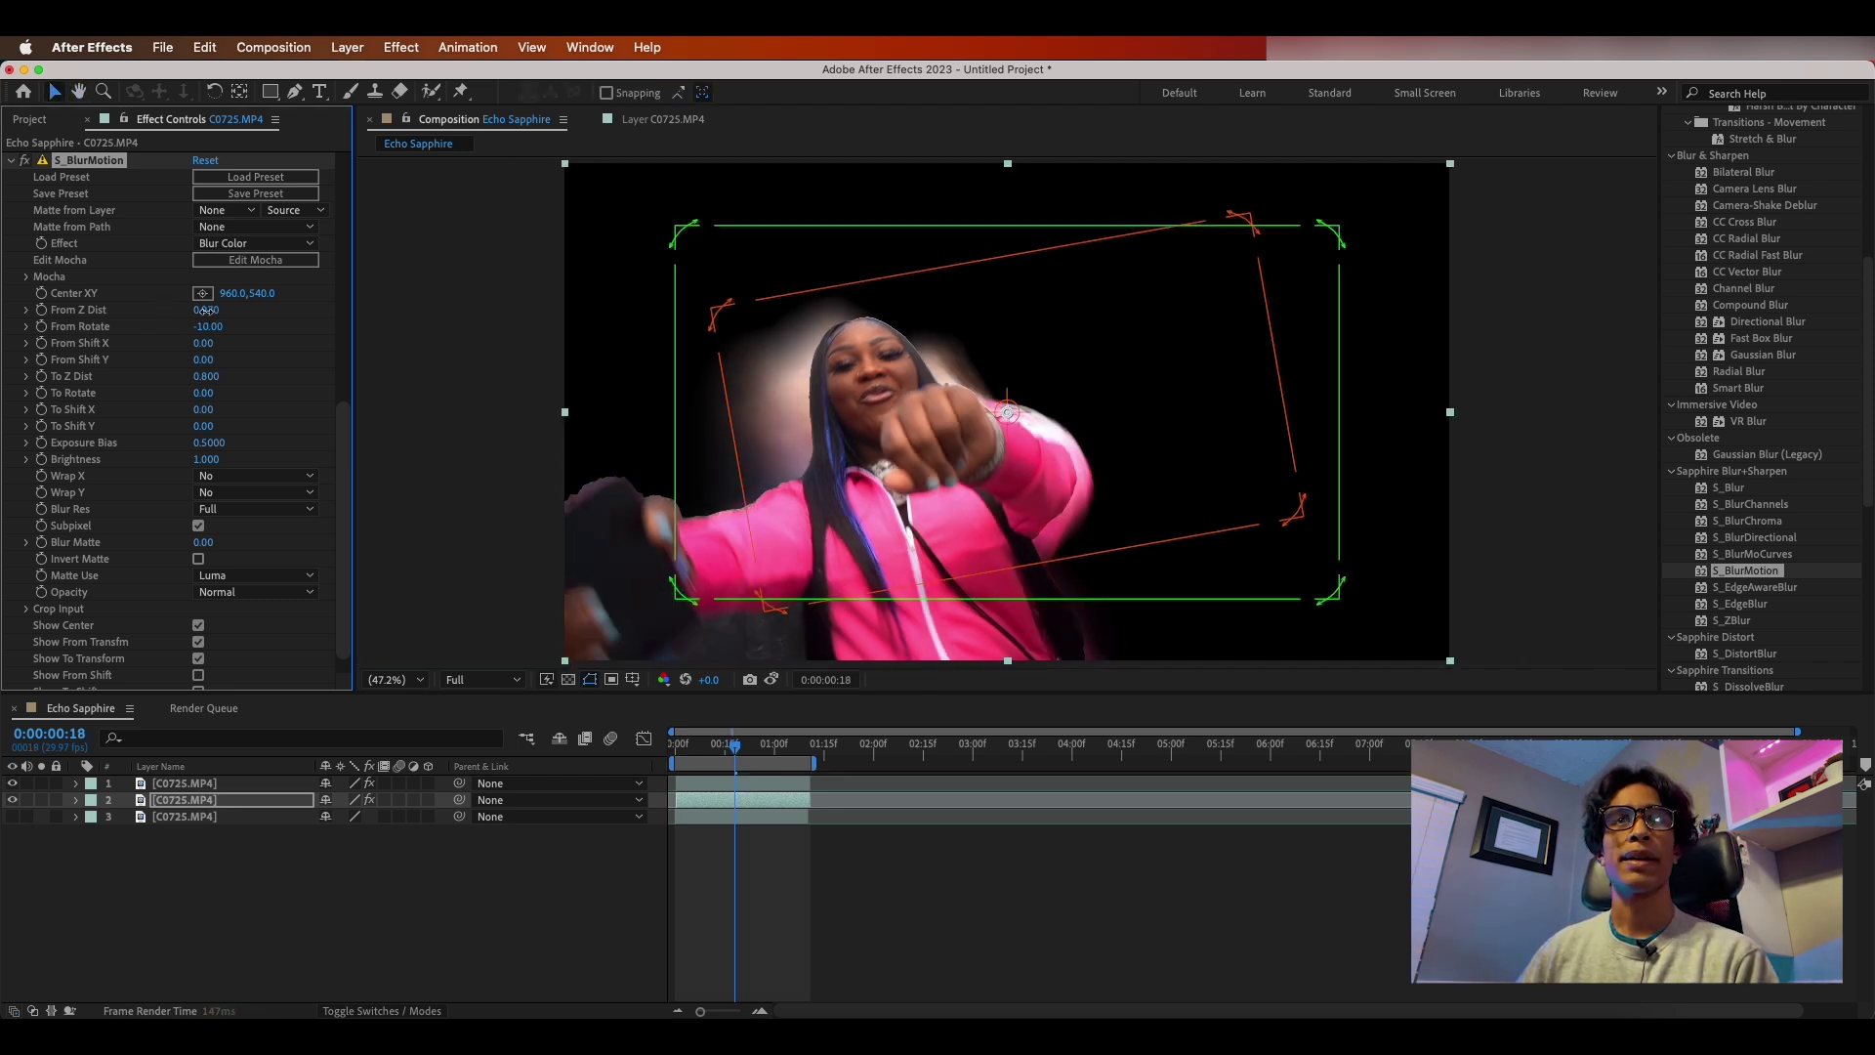
key("space")
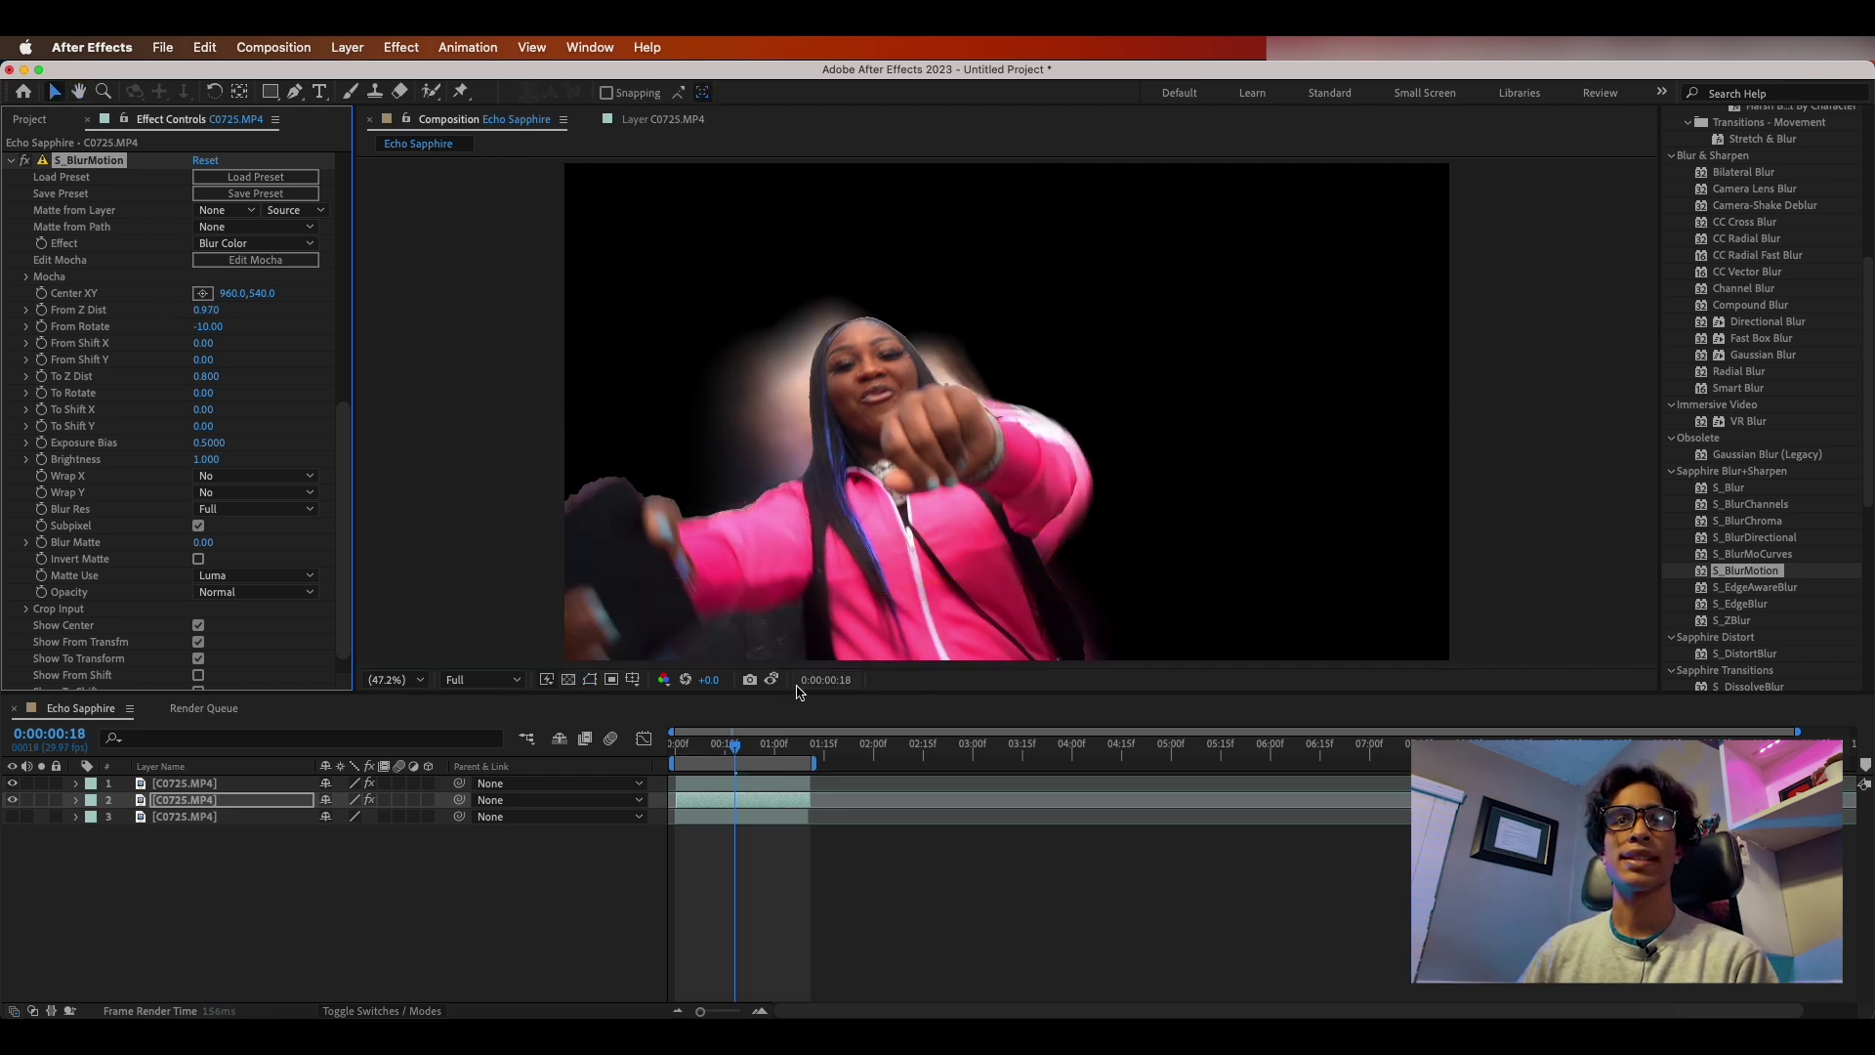
left_click(769, 748)
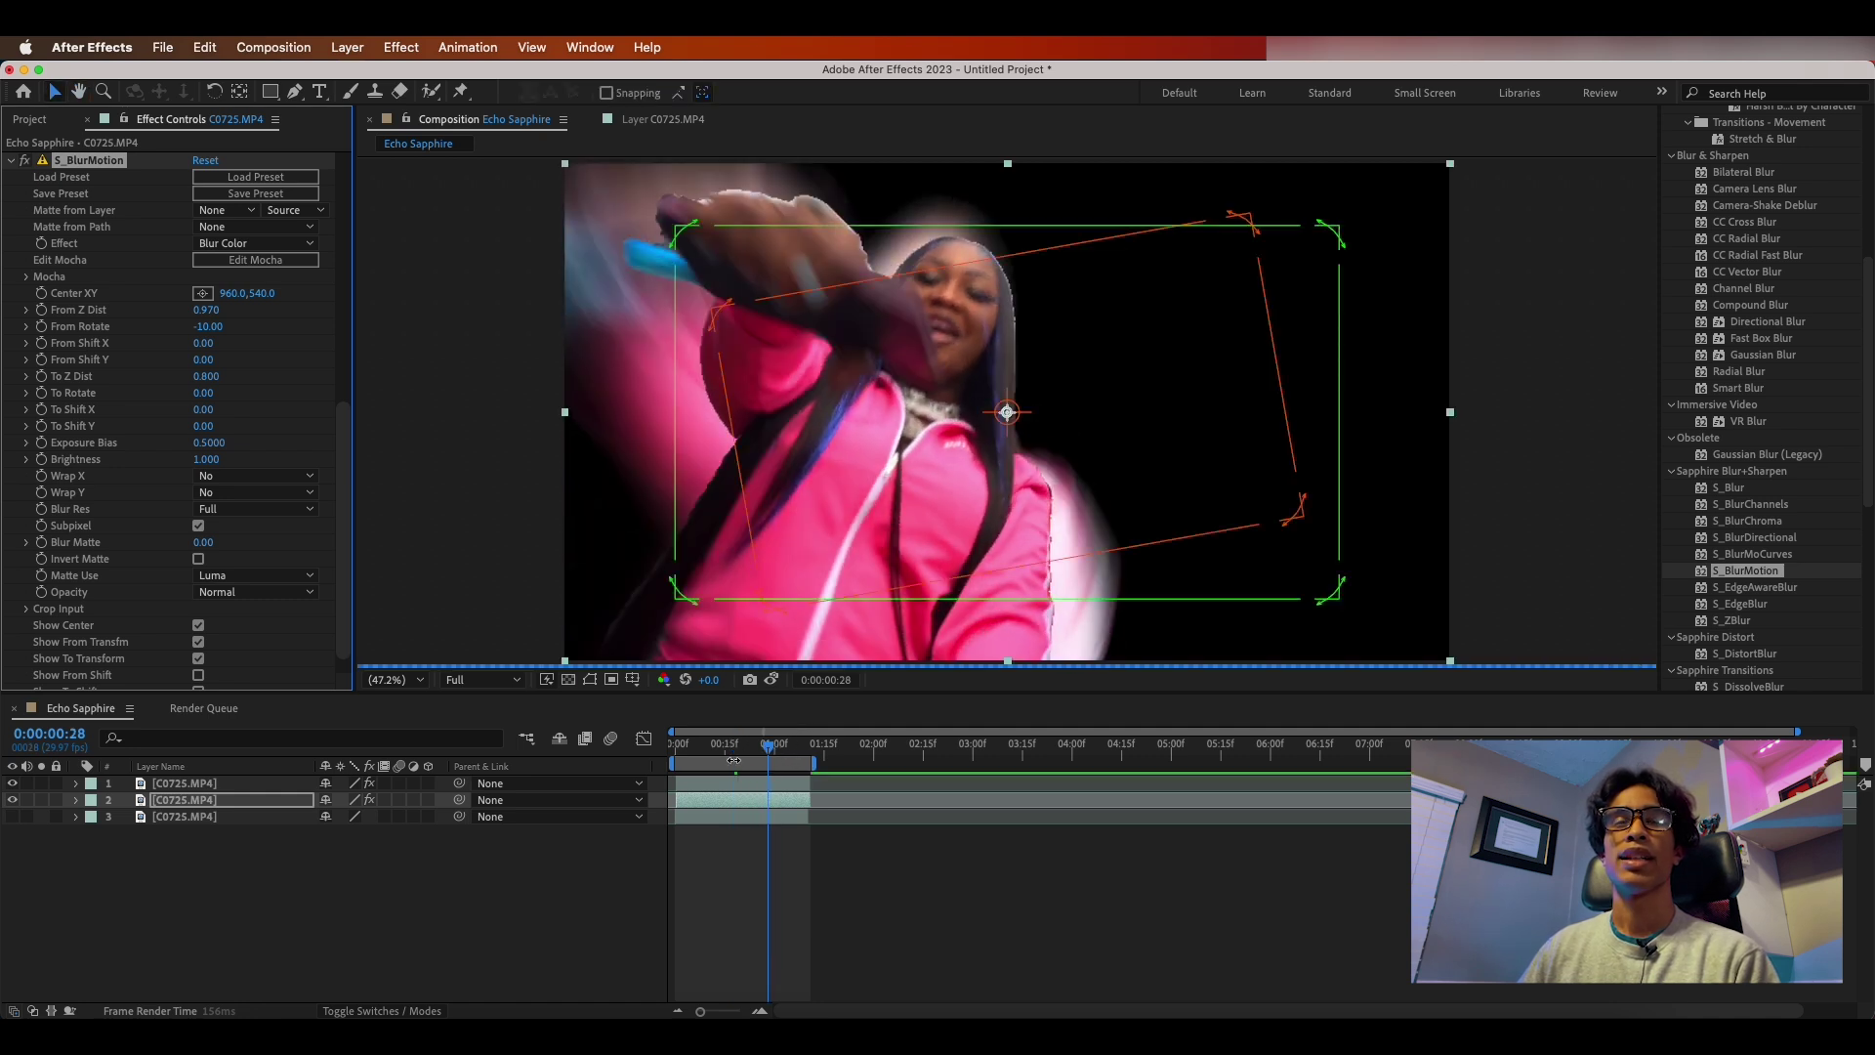
key("space")
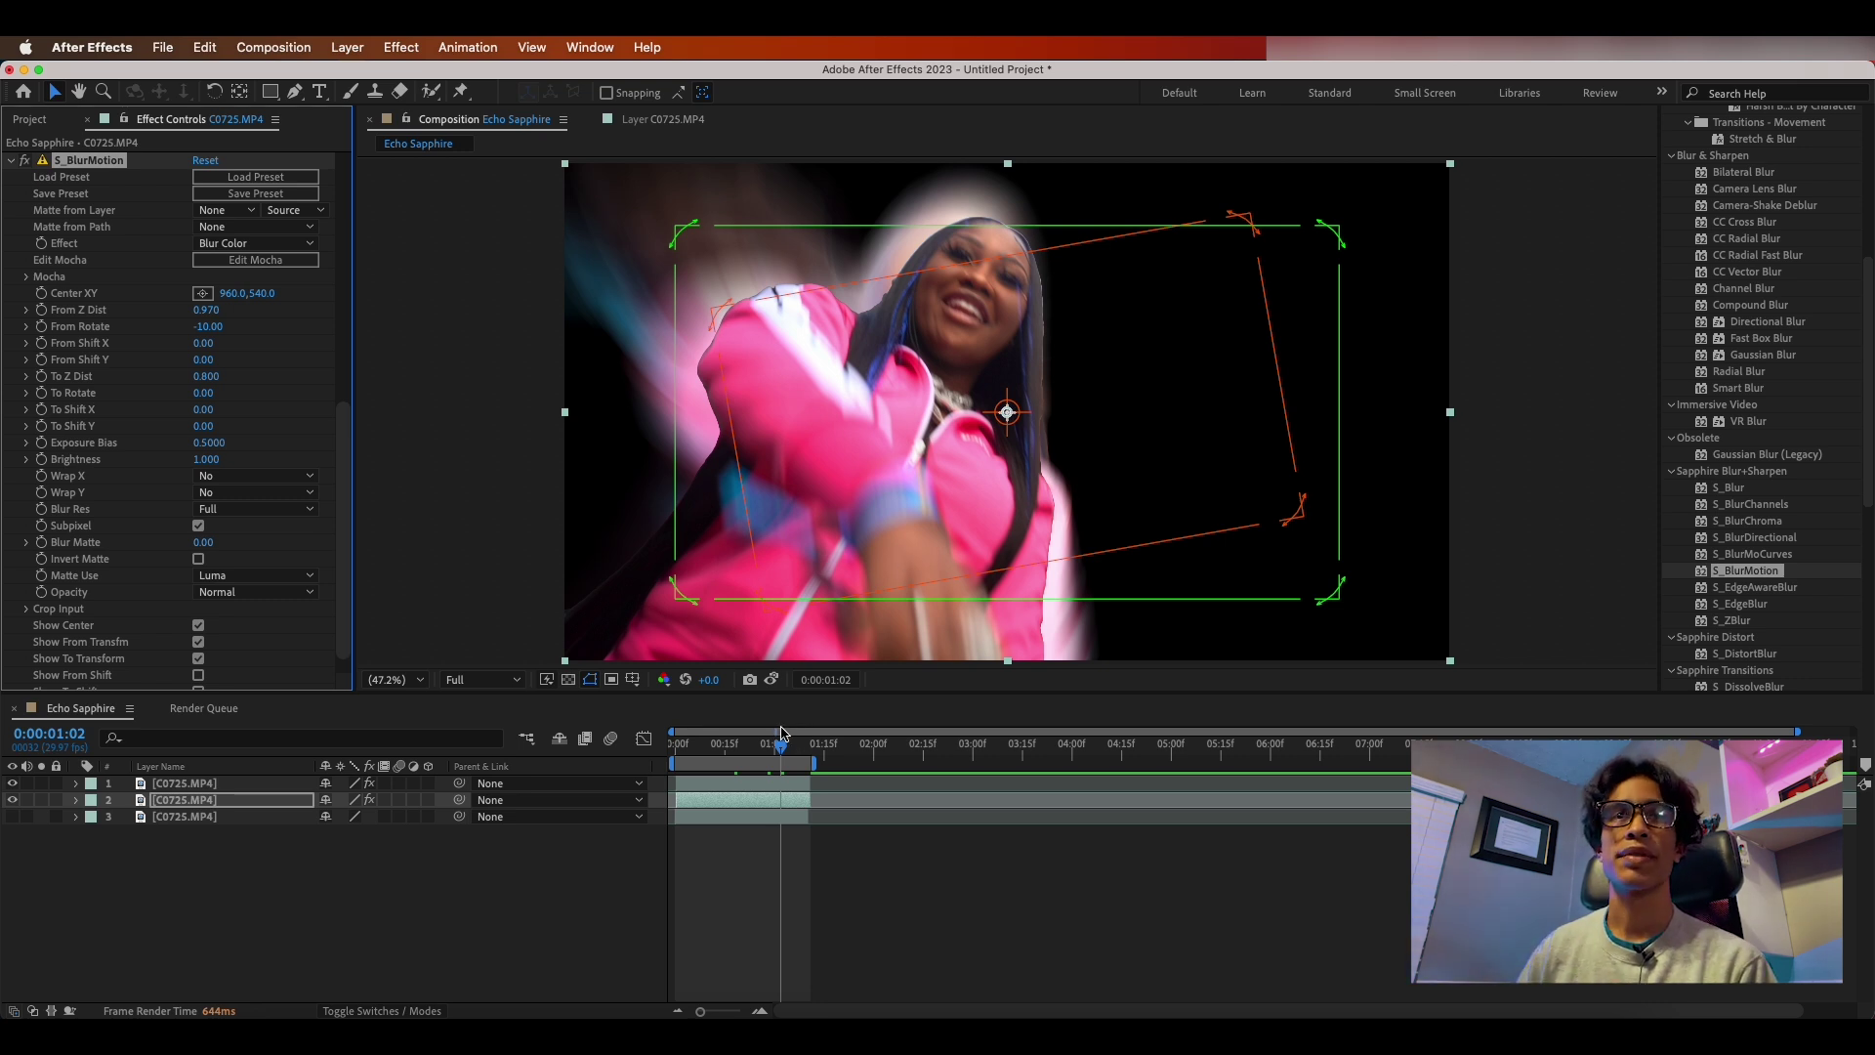
Step: Disable S_BlurMotion and try Directional Blur on the middle C0725.MP4 layer instead
scroll(38, 596, "up", 10)
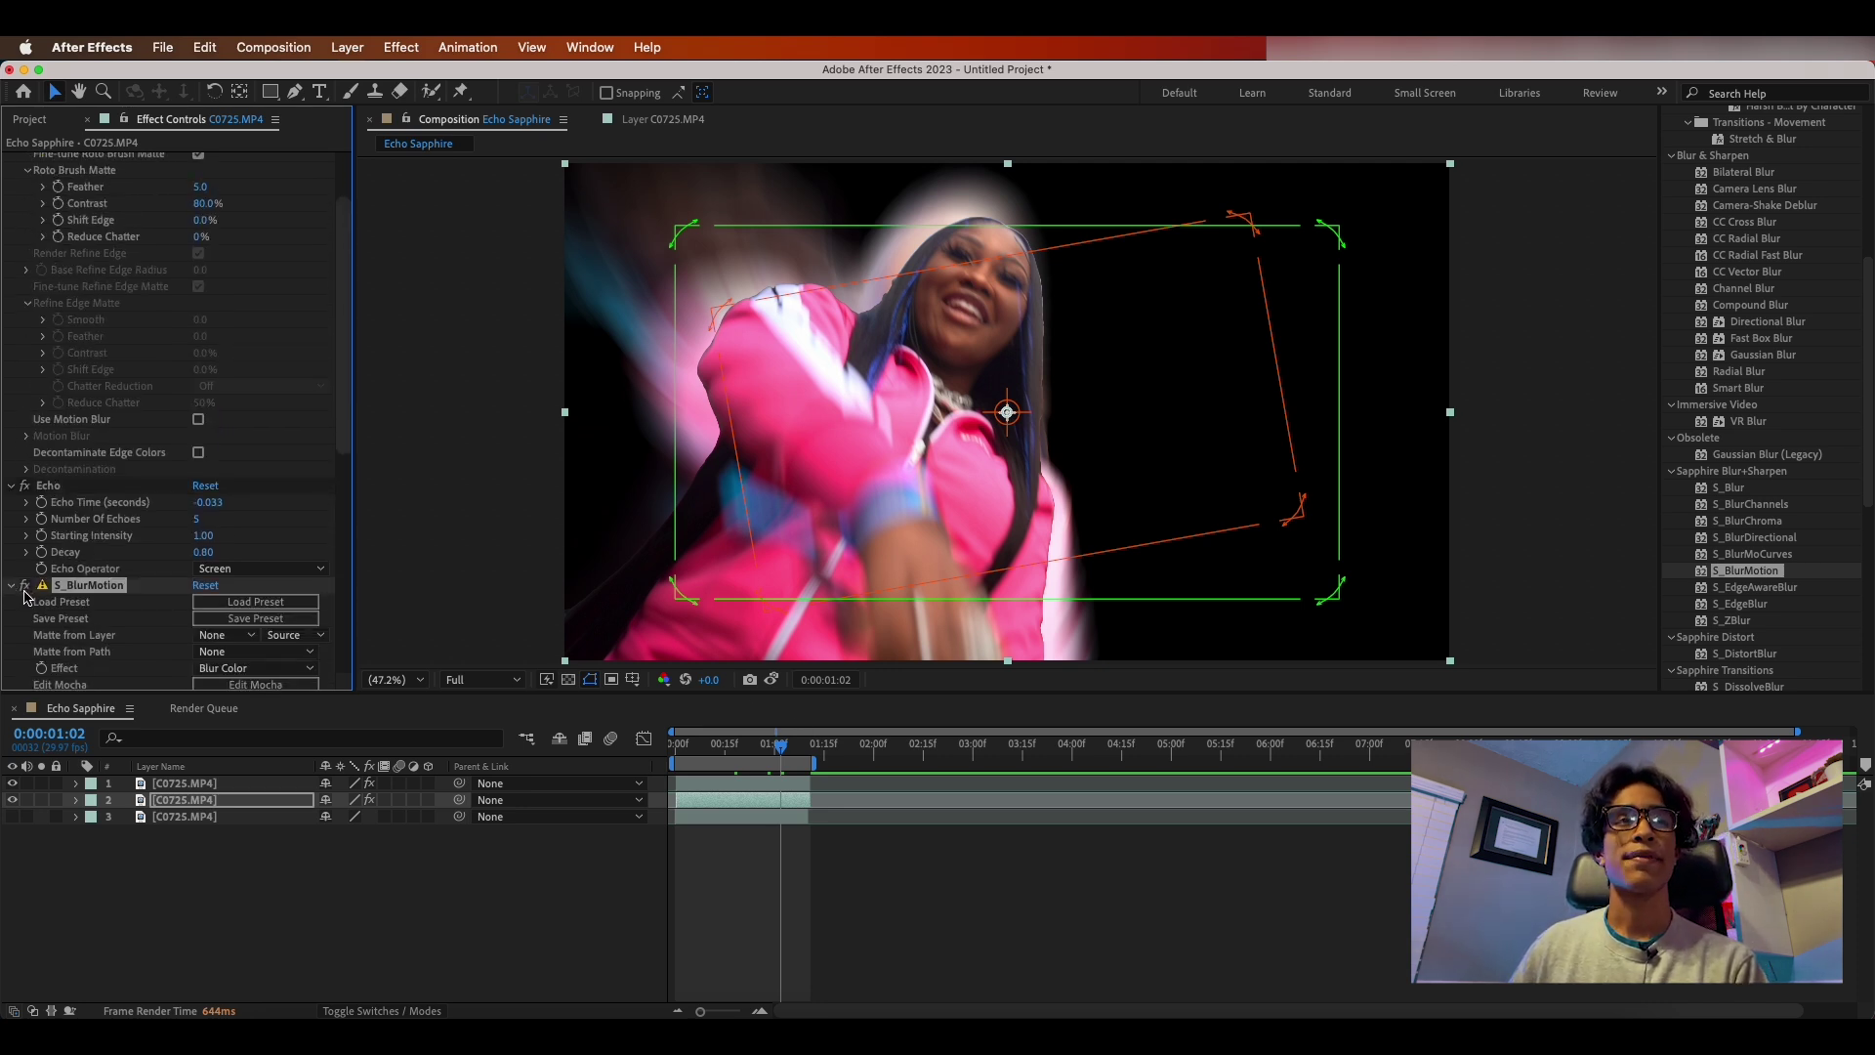
left_click(25, 585)
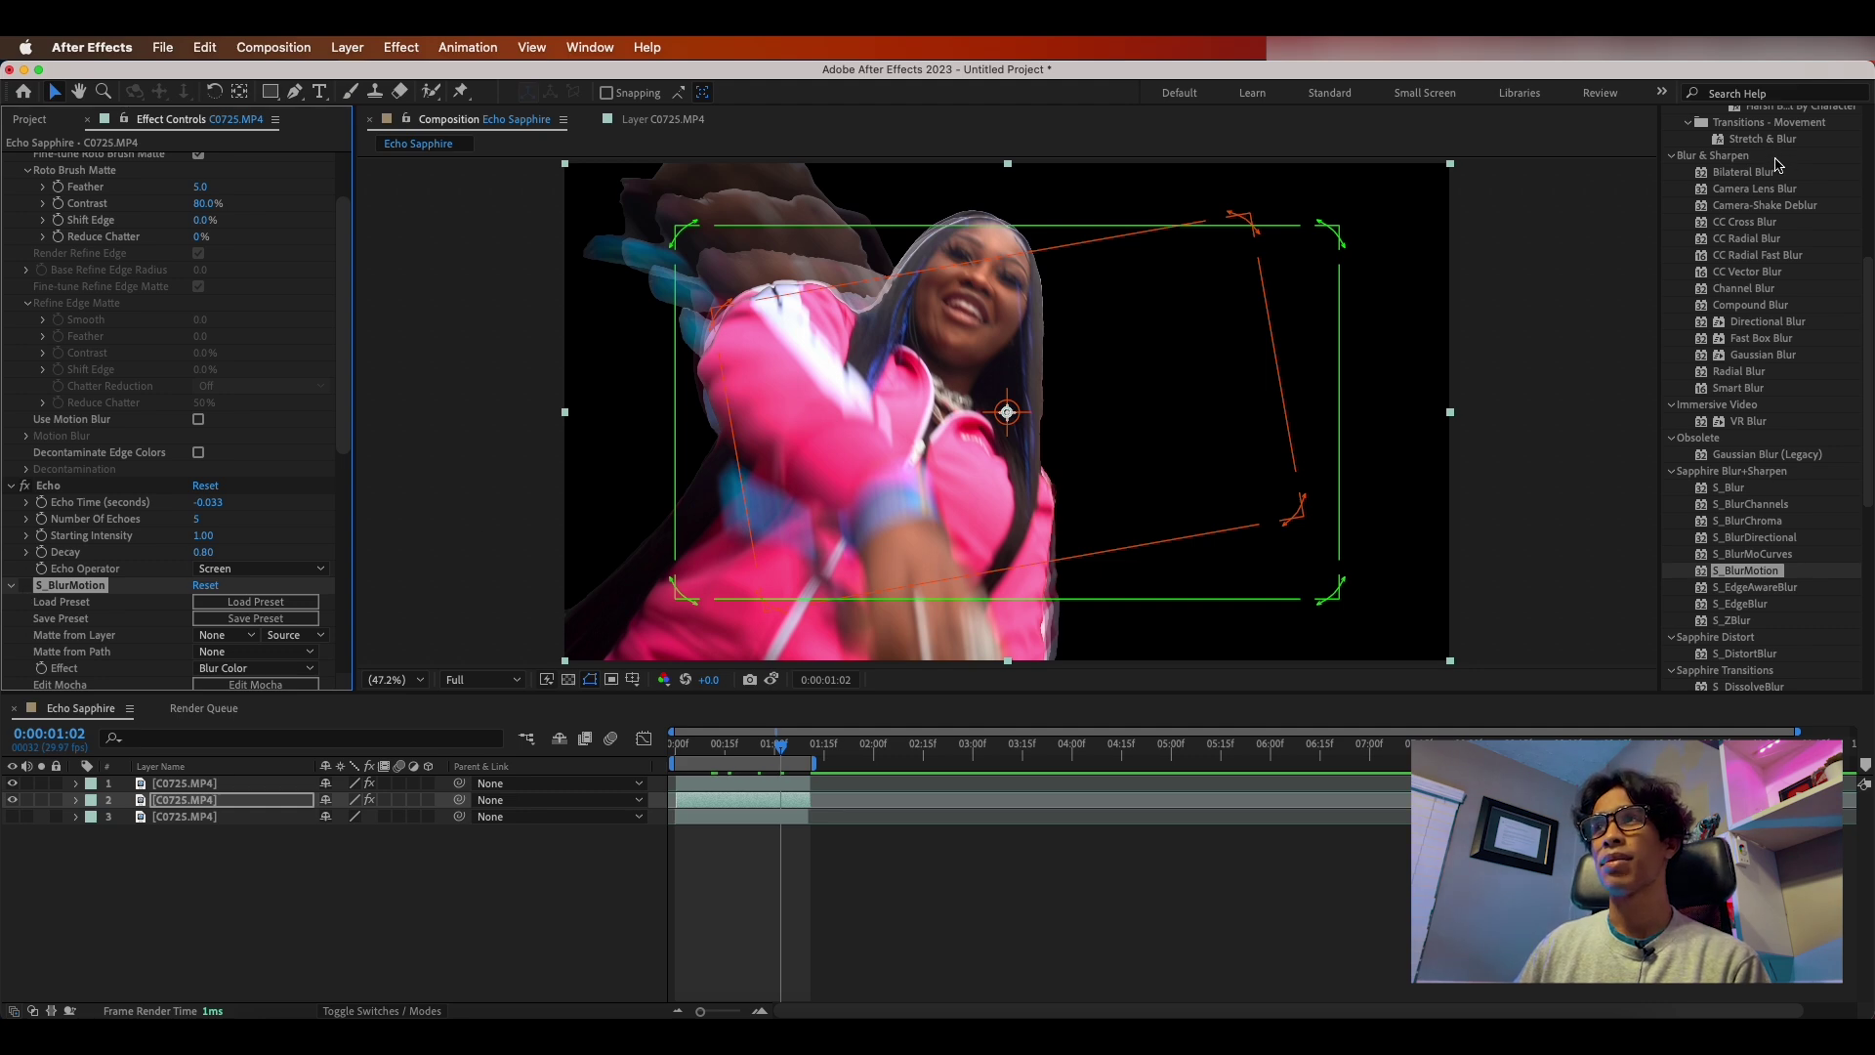
scroll(1777, 159, "up", 5)
left_click(1727, 204)
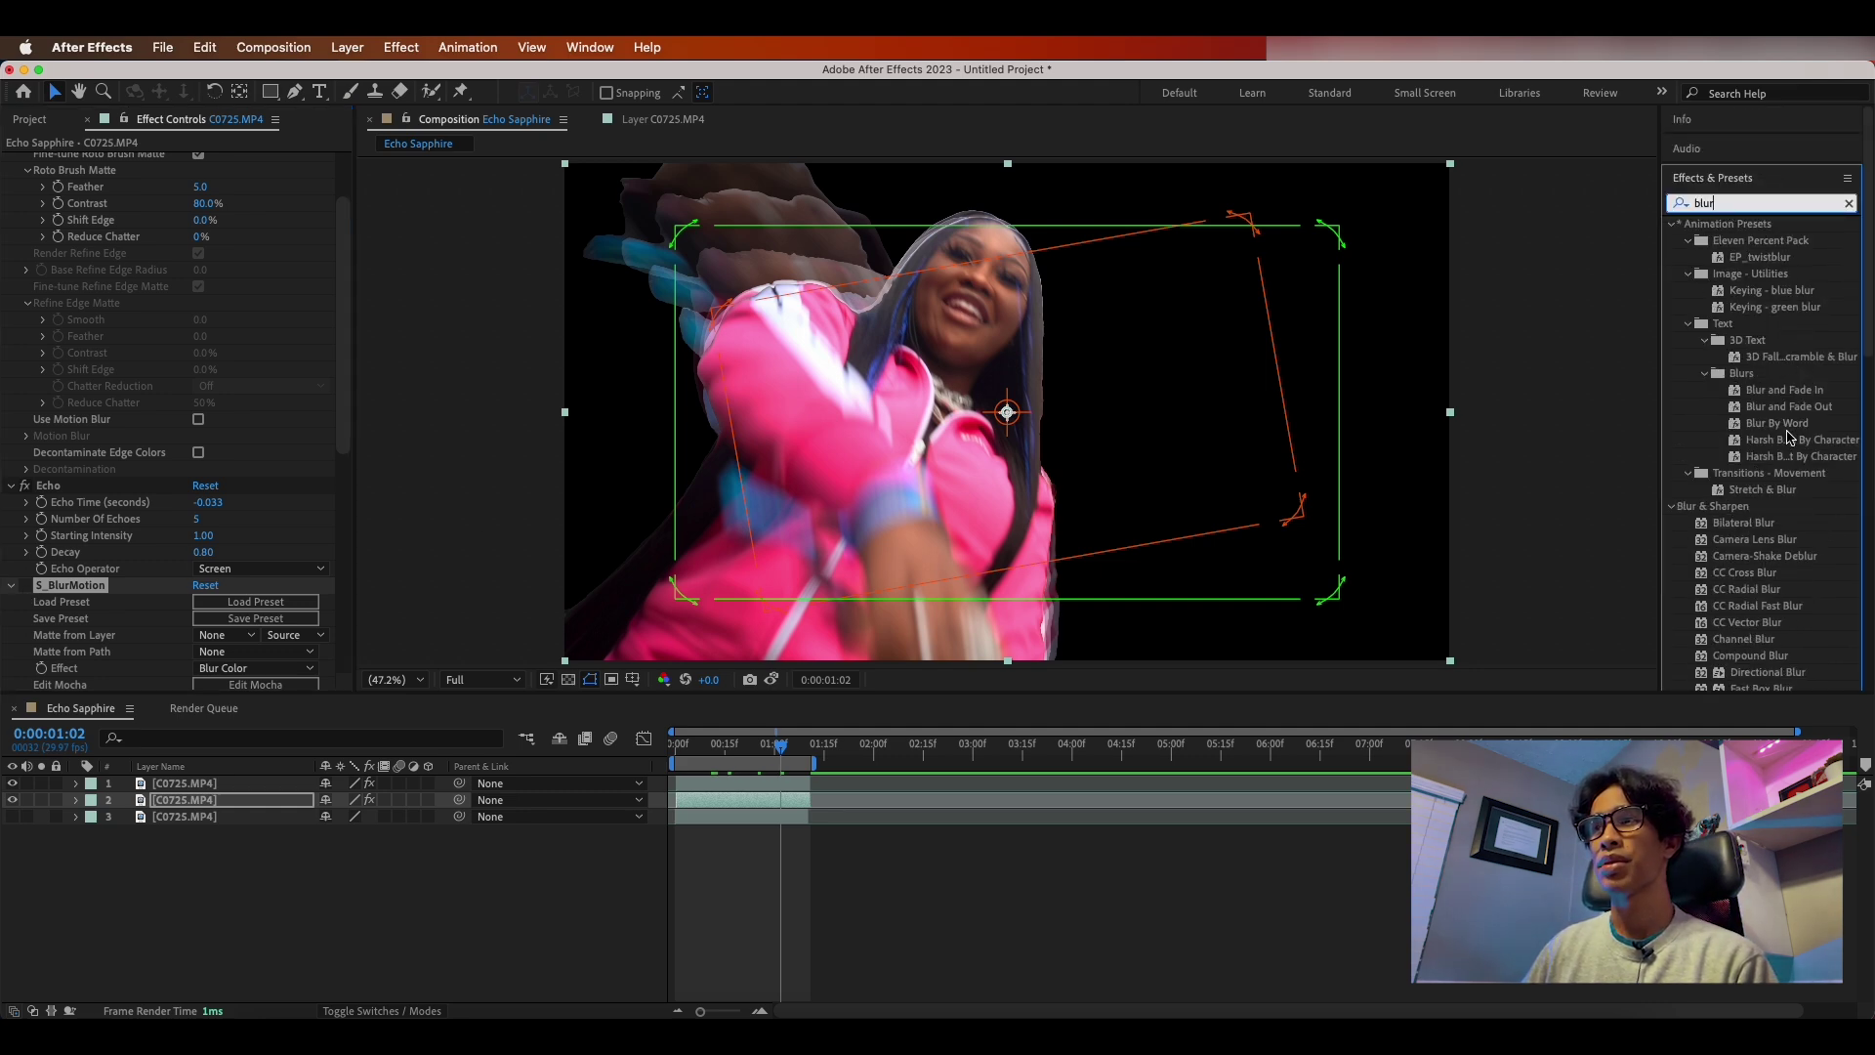
scroll(1791, 447, "down", 6)
left_click(1789, 362)
left_click_drag(1466, 496, 690, 801)
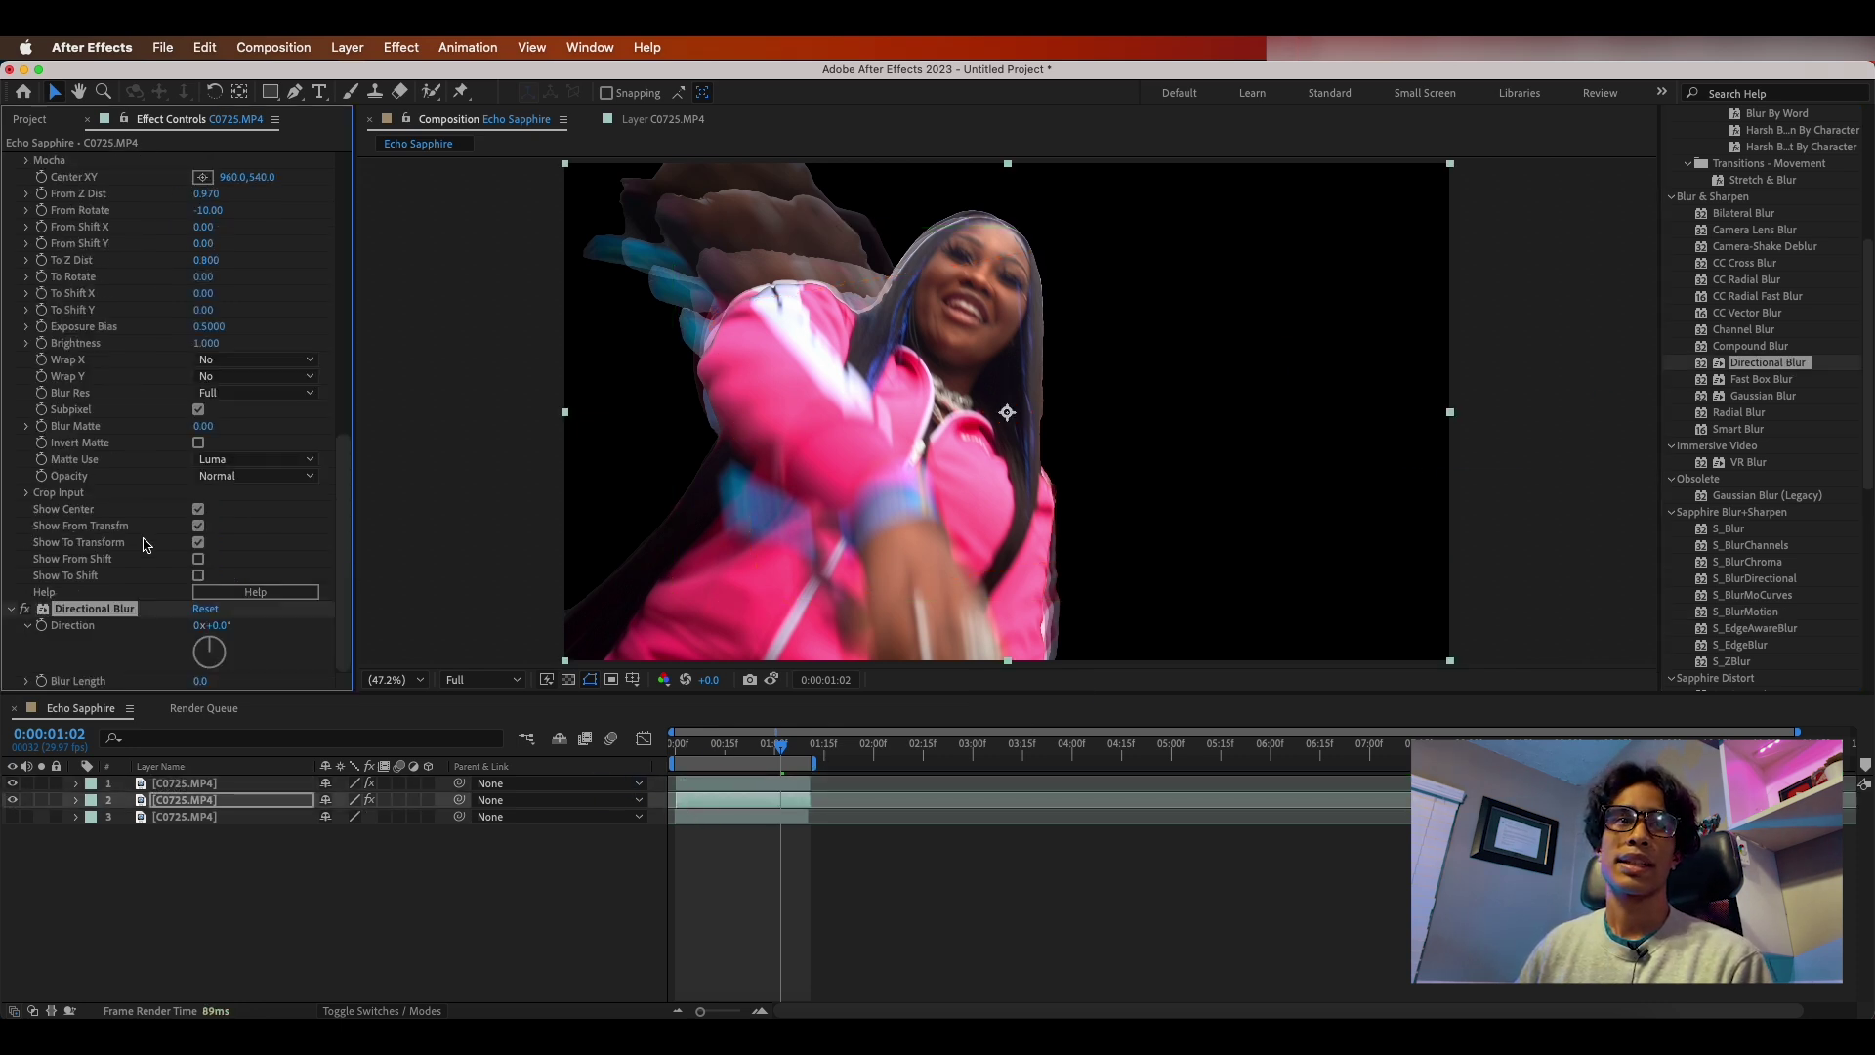
Step: Try Directional Blur settings at several frames, ending with Blur Length 99.0 and Direction 0x+14.0° at 0:00:01:04
left_click_drag(200, 680, 283, 681)
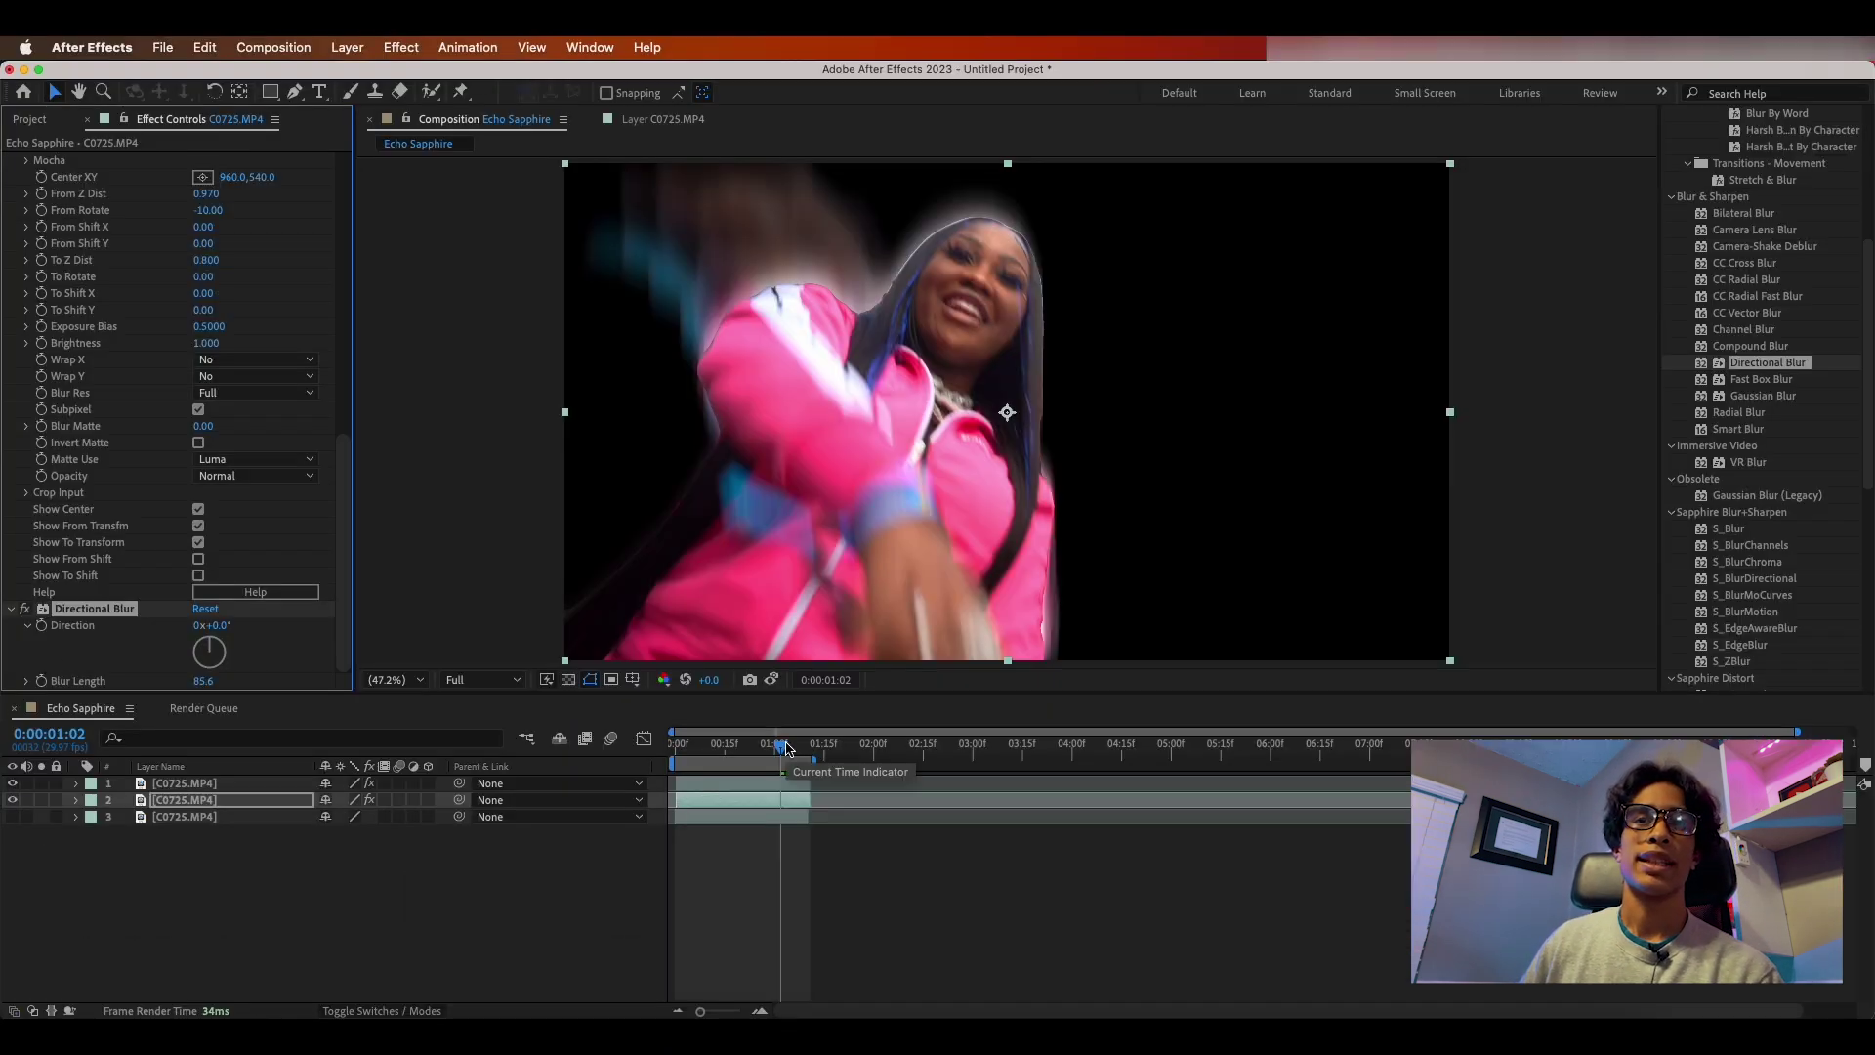
mouse_move(784, 747)
left_mouse_down()
mouse_move(759, 750)
mouse_move(774, 749)
left_mouse_up()
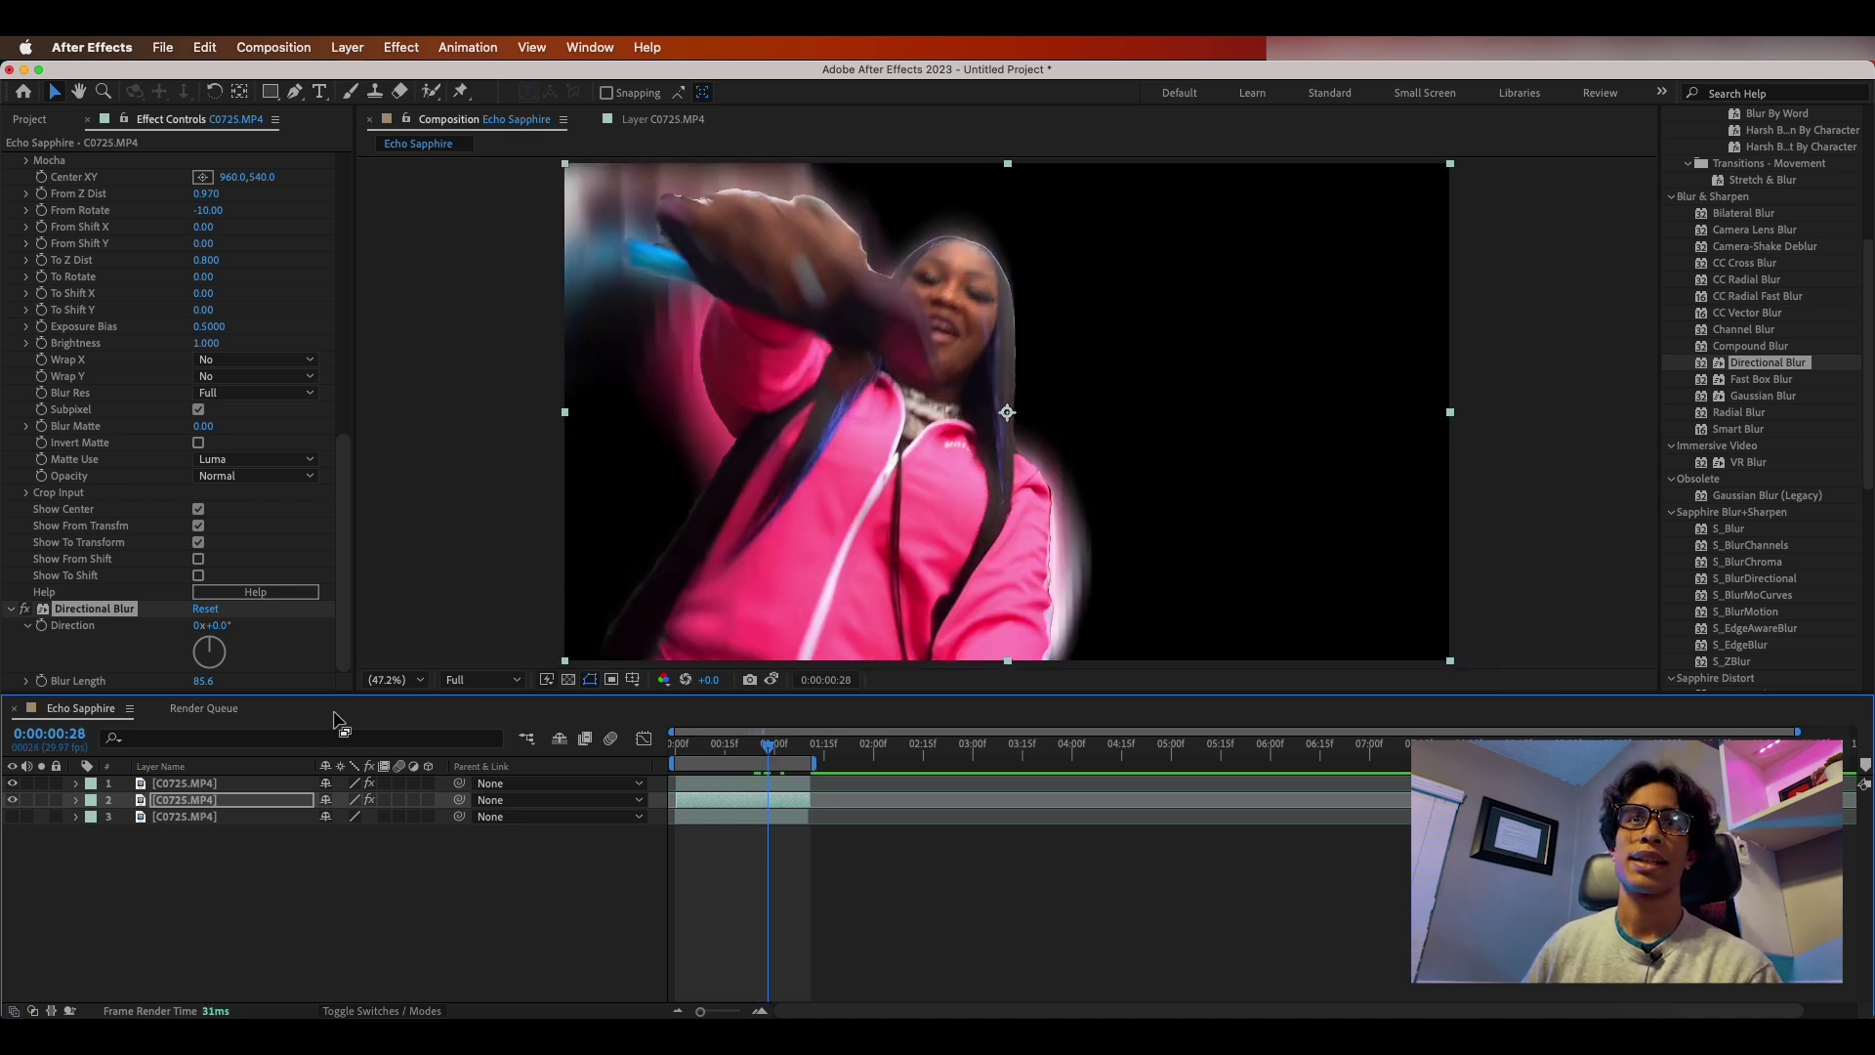
left_click_drag(210, 648, 198, 641)
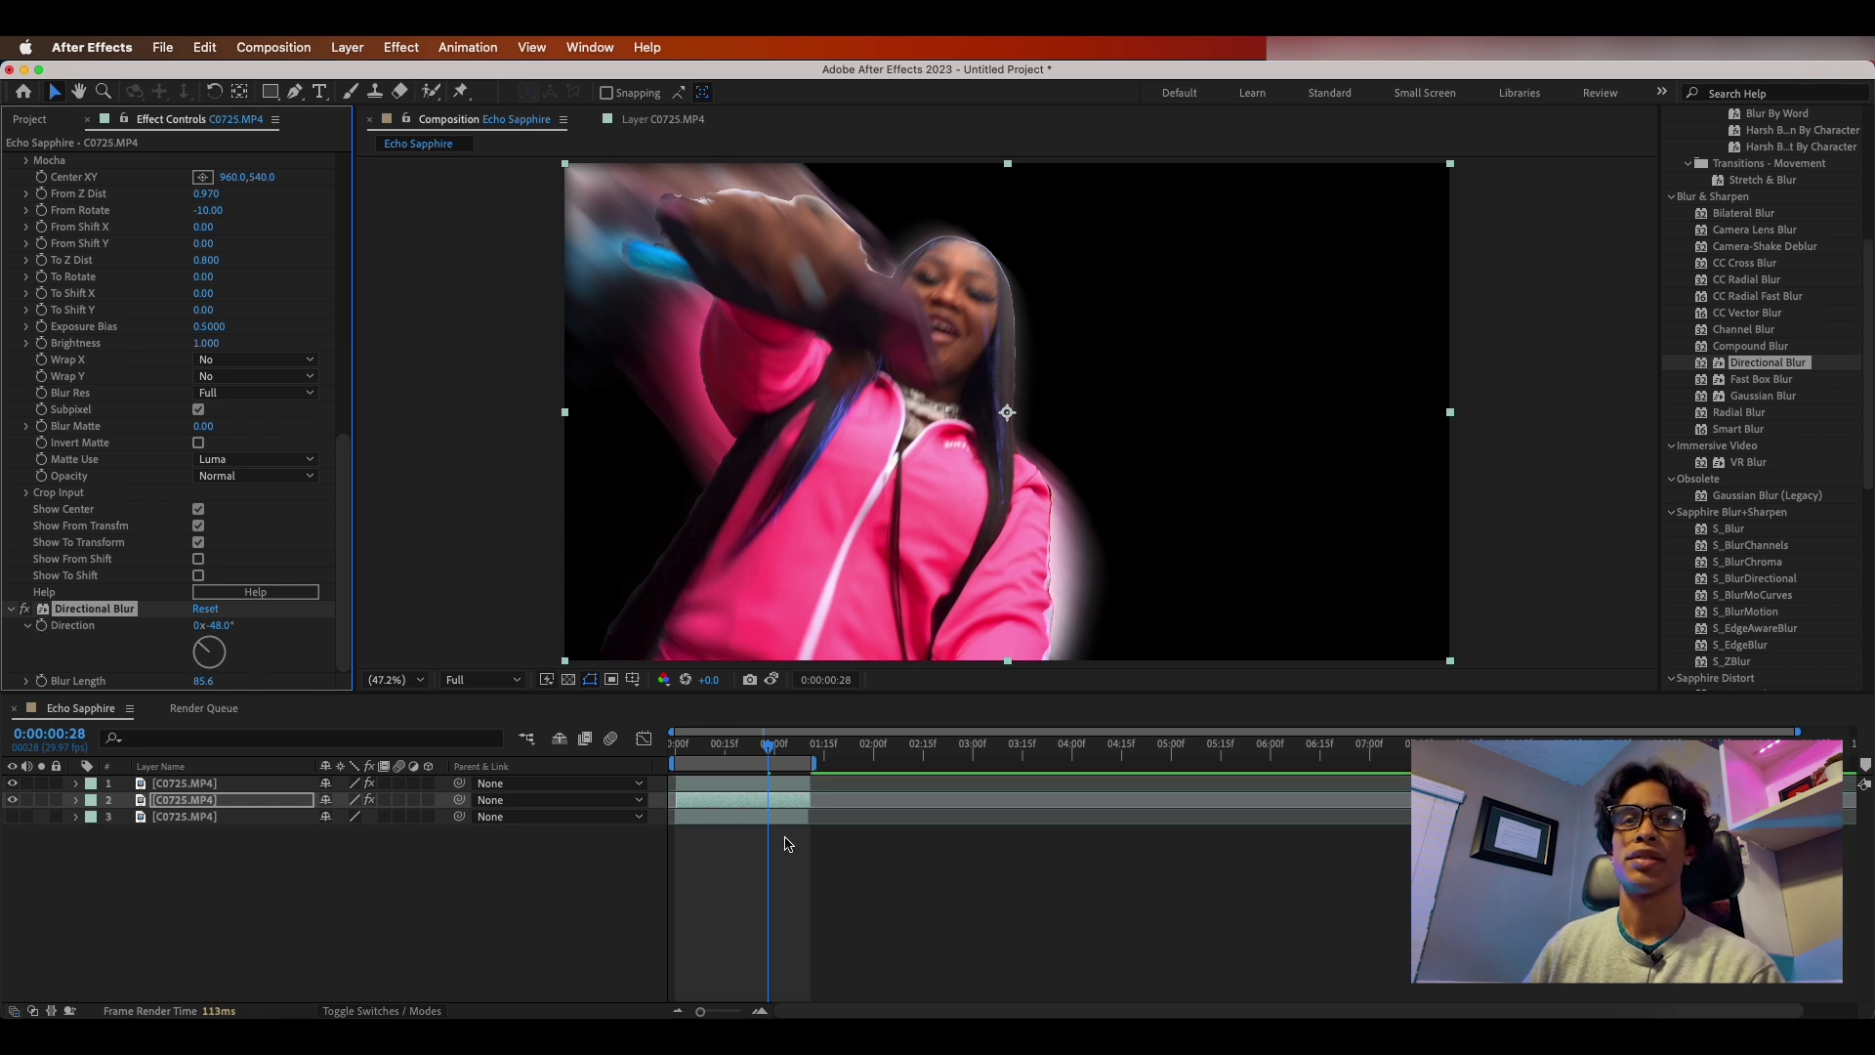
left_click_drag(770, 756, 788, 760)
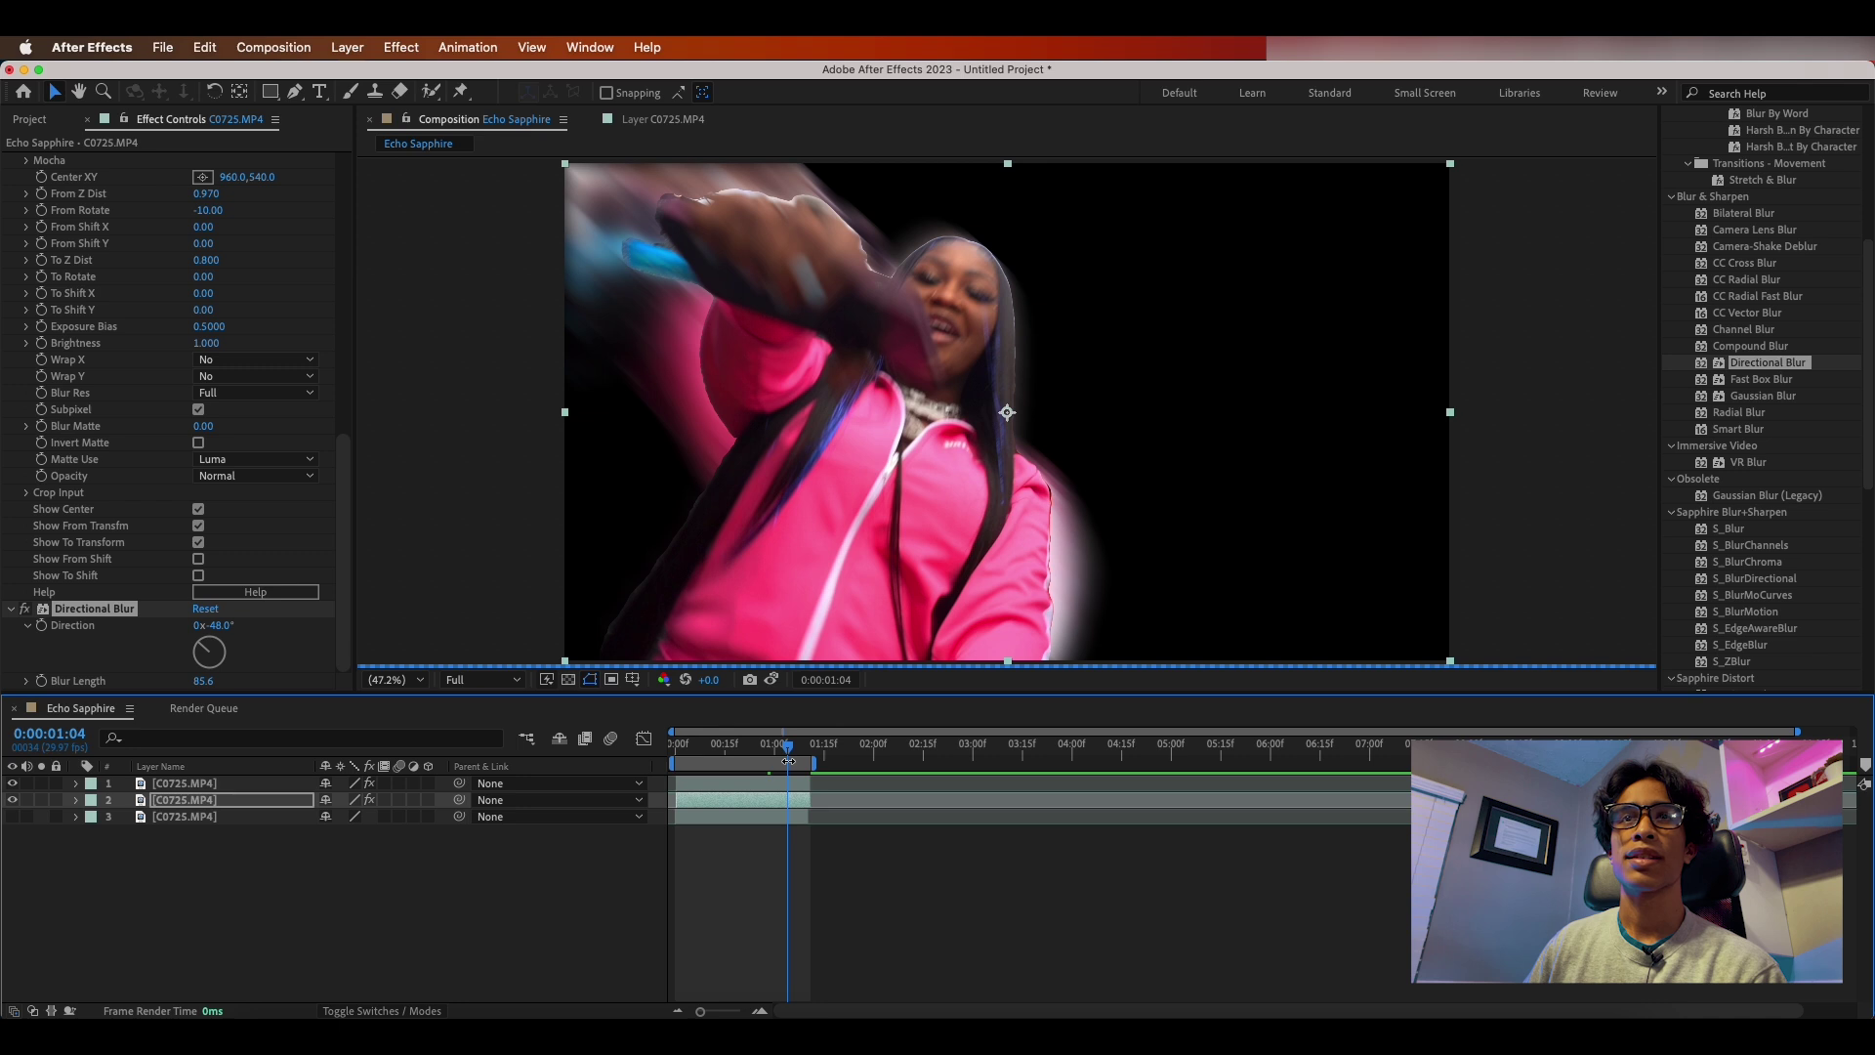
left_click_drag(243, 647, 84, 613)
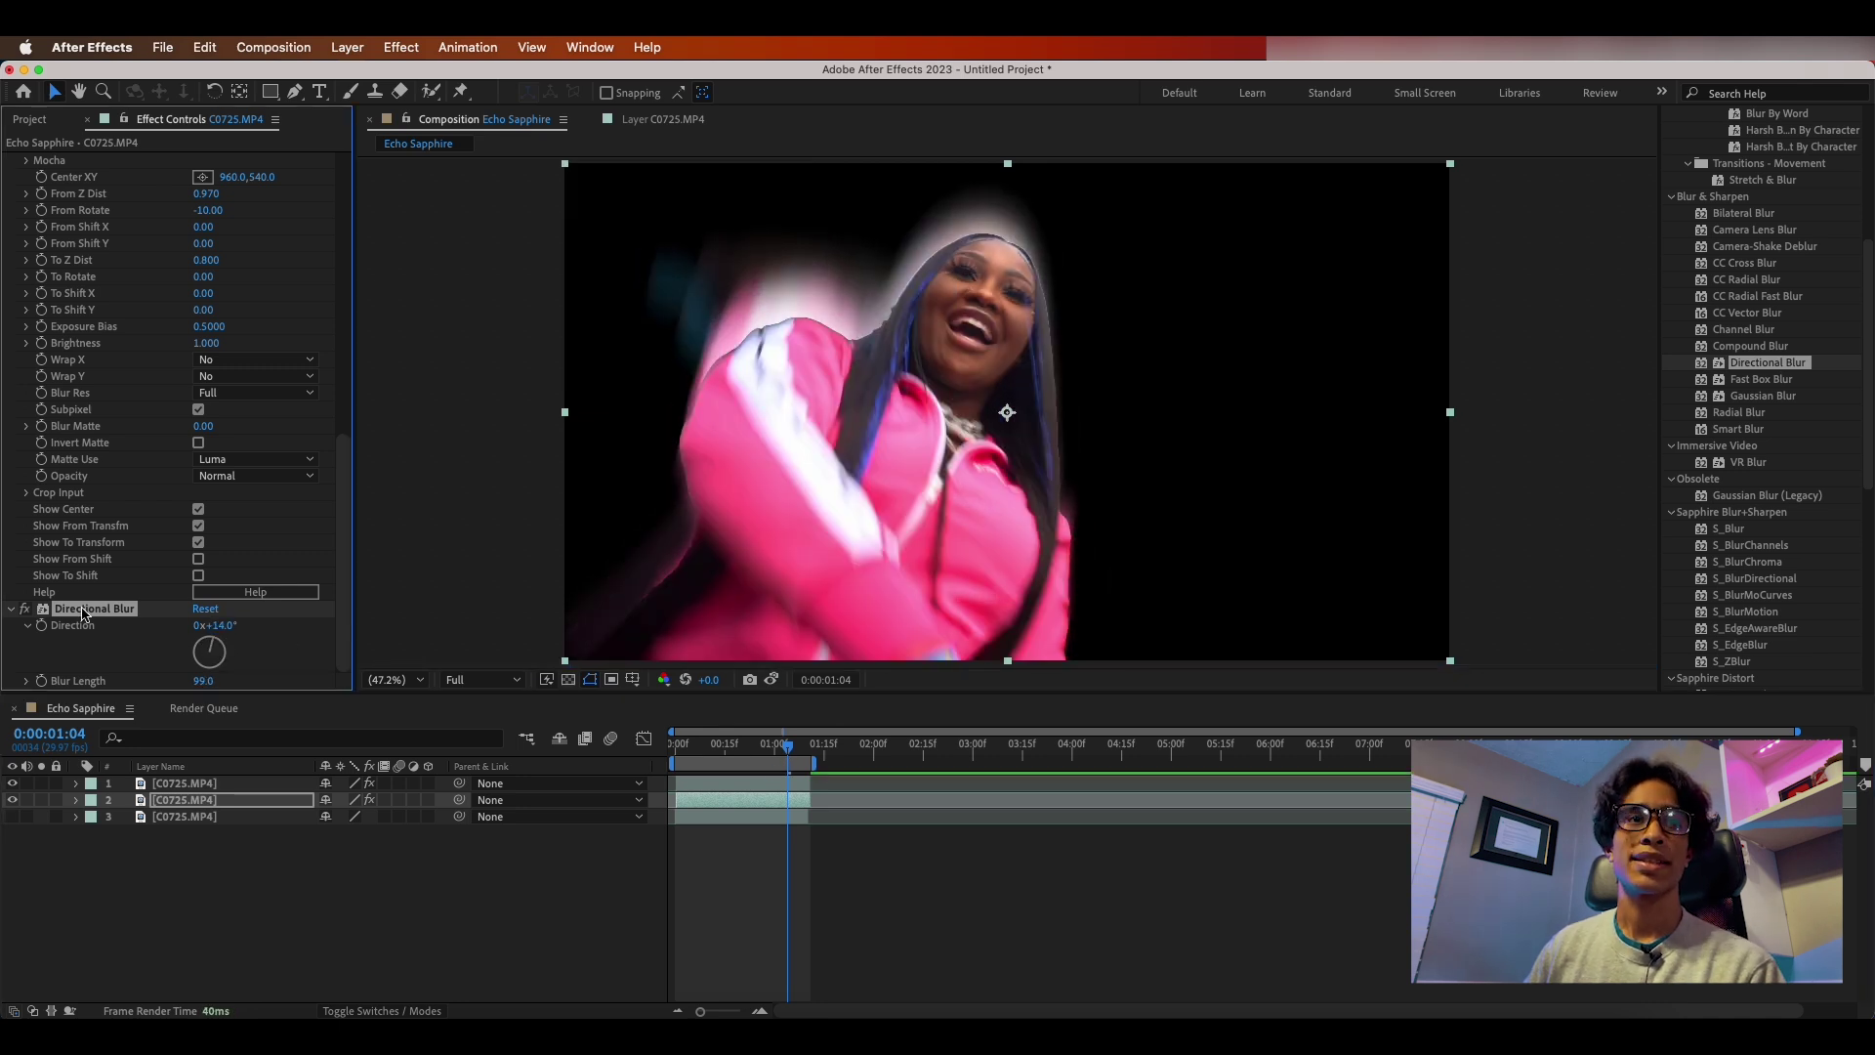
Step: Delete Directional Blur from the middle layer and re-enable its S_BlurMotion effect
key("Delete")
scroll(107, 485, "up", 10)
left_click(26, 513)
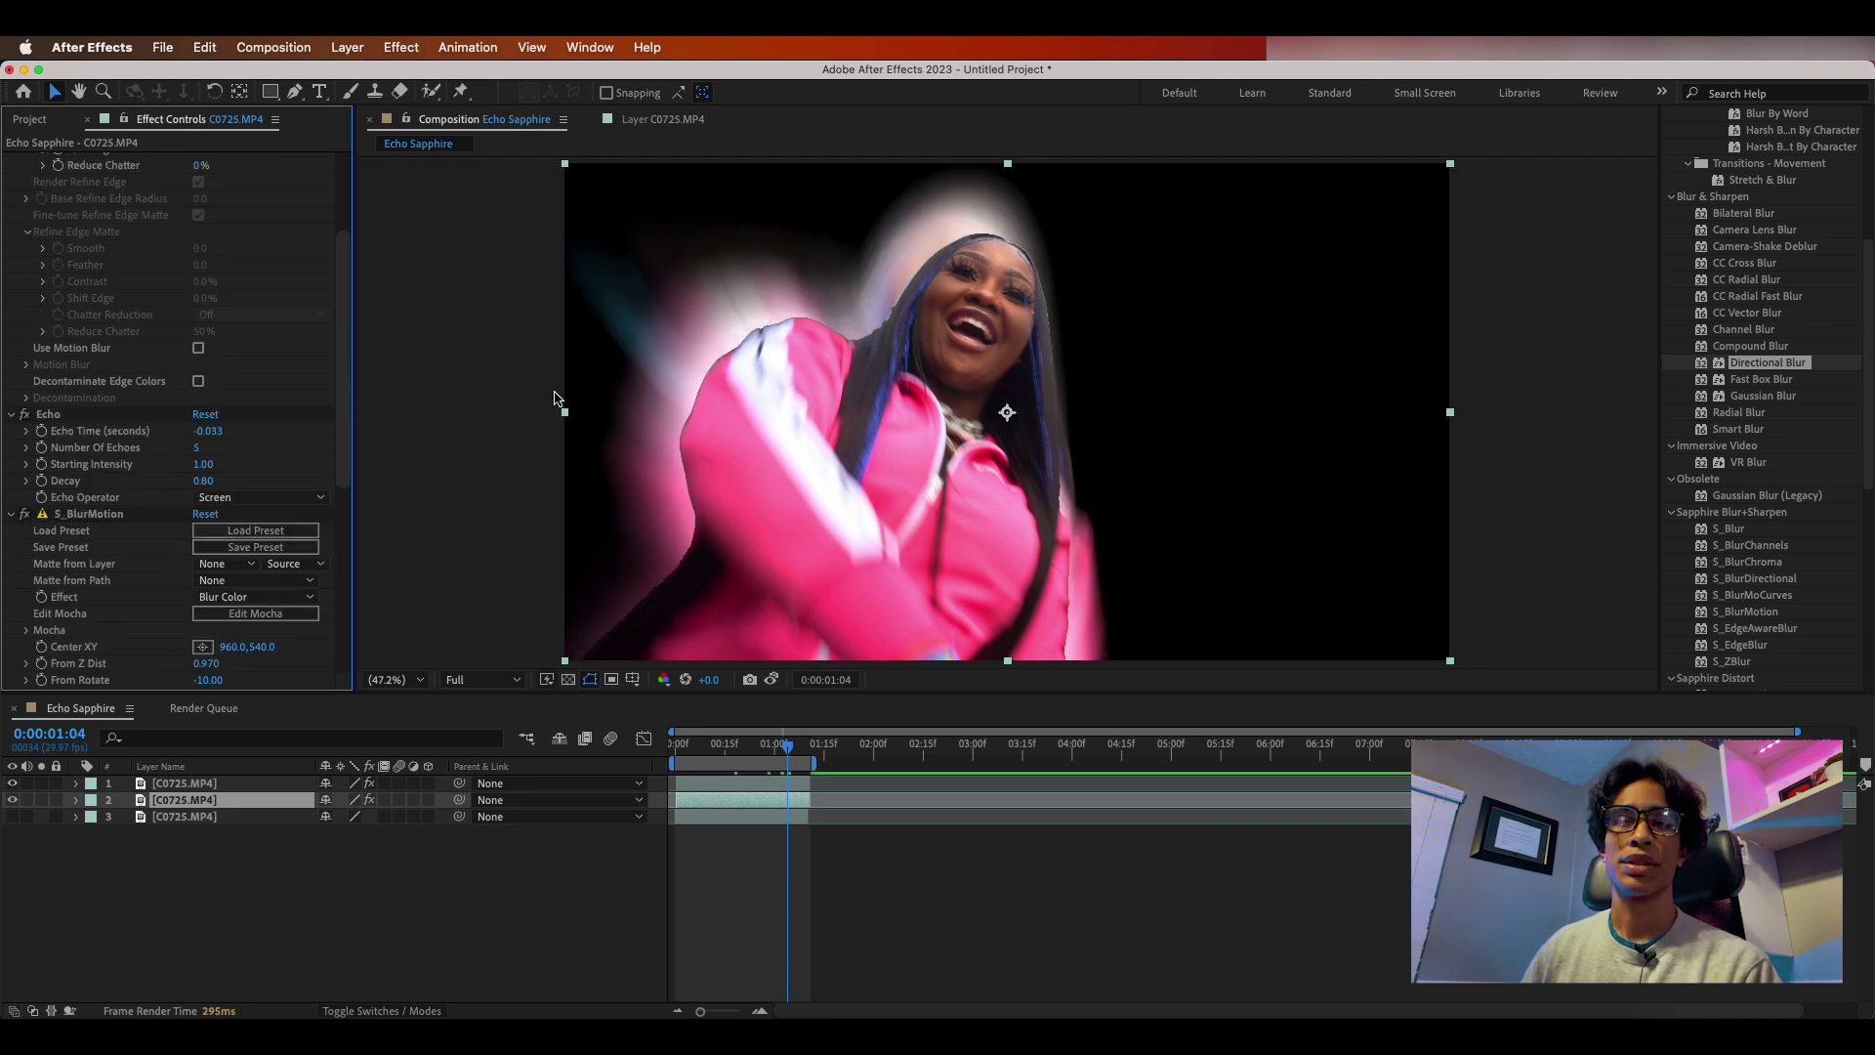
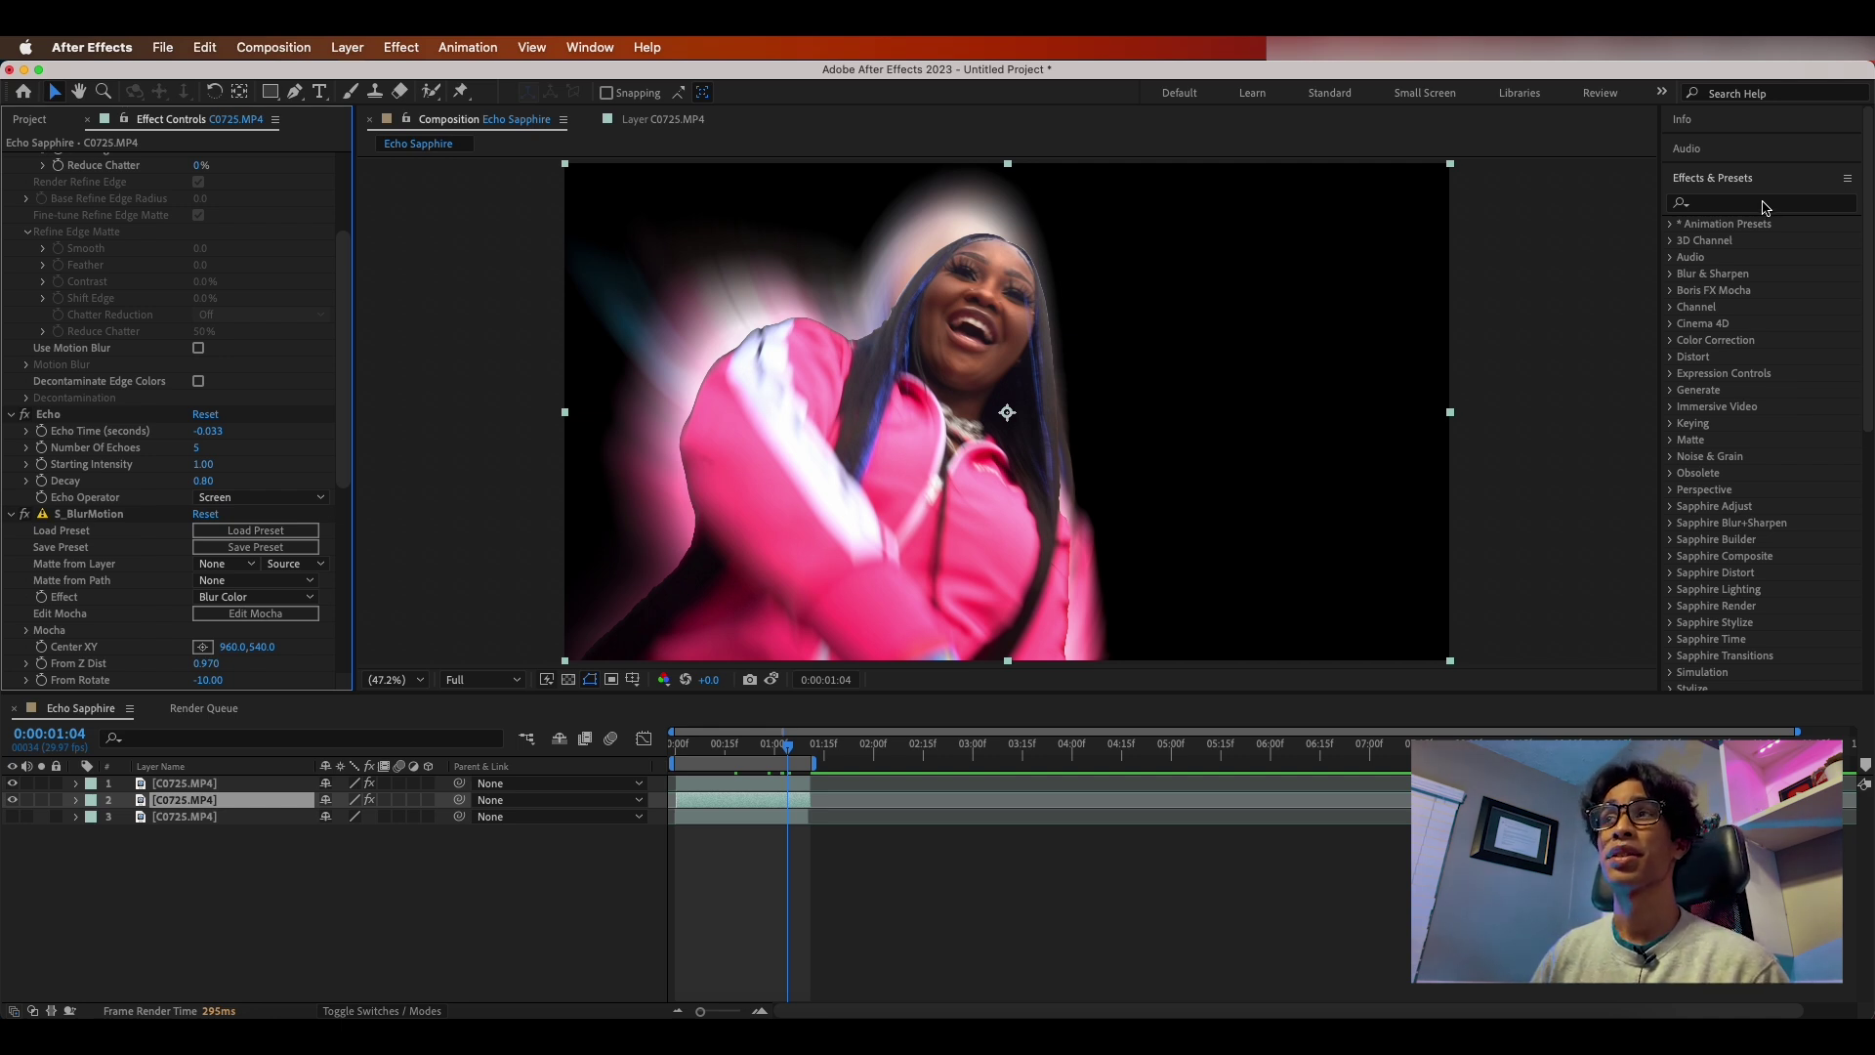
Step: Search the effects library for "glow"
left_click(1756, 203)
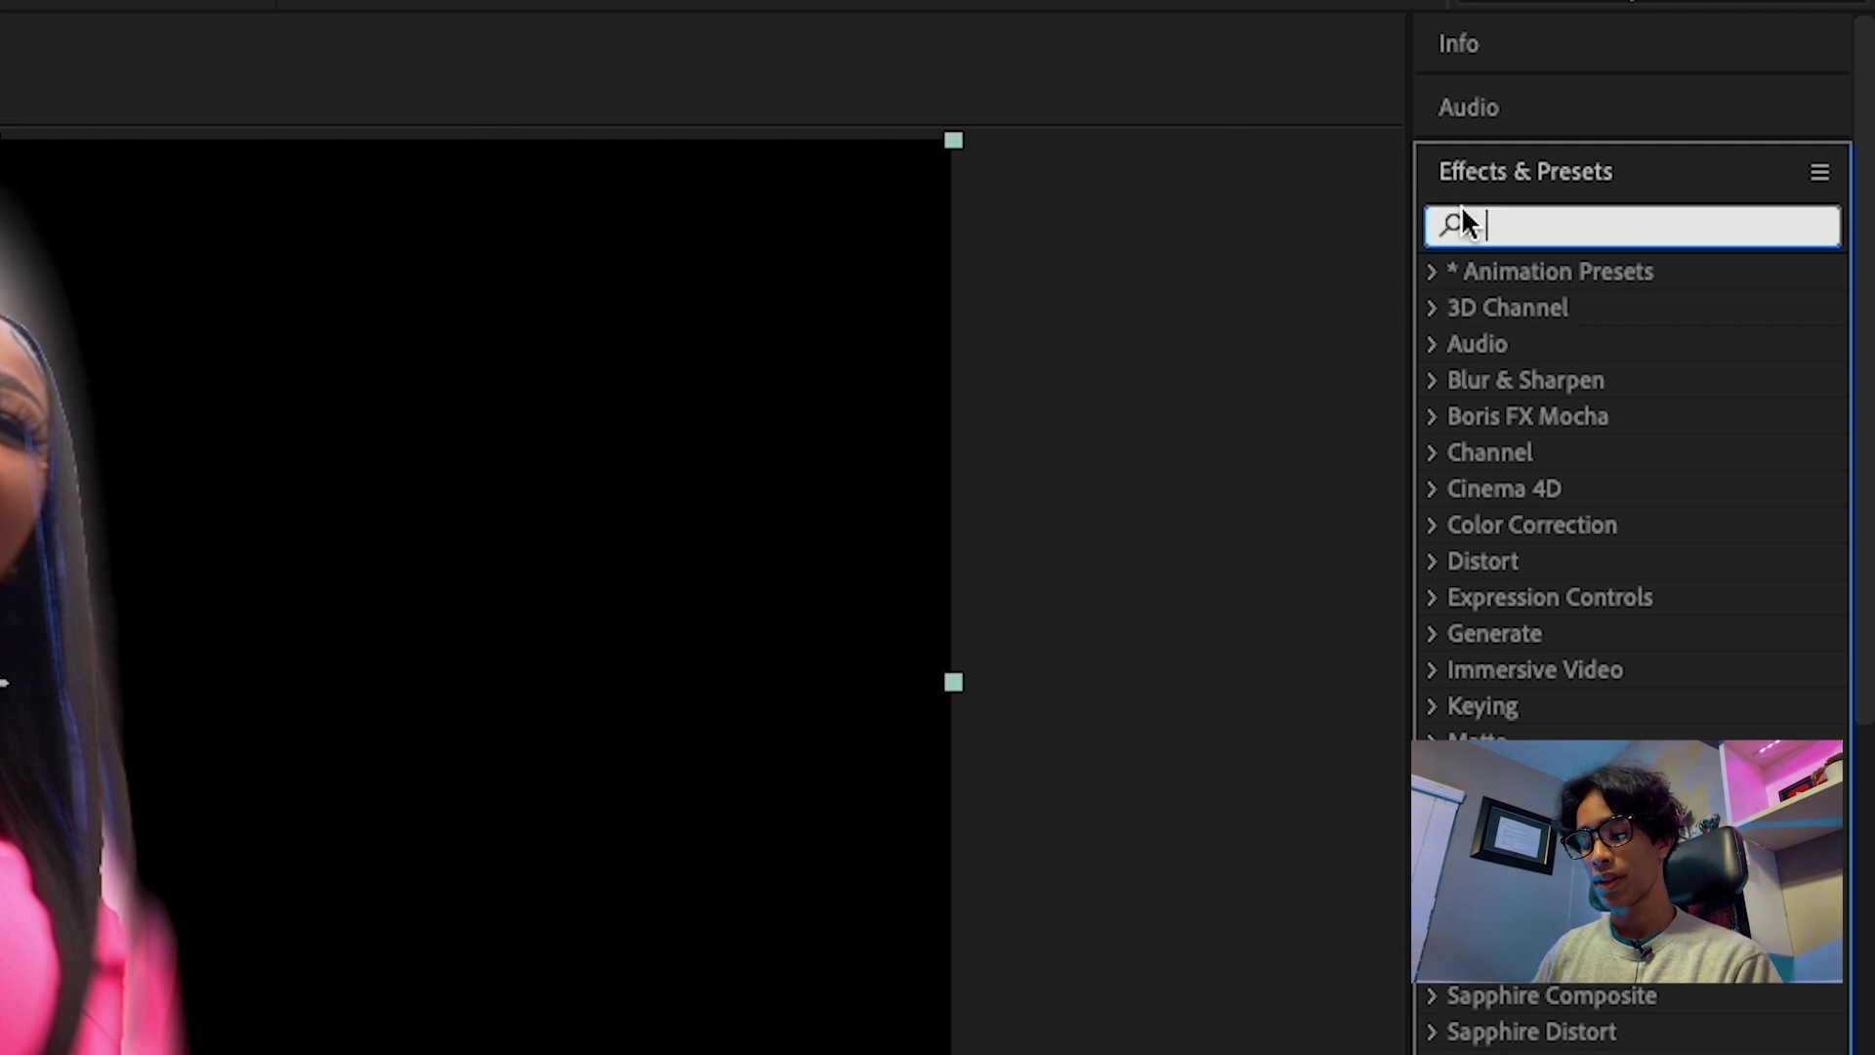
type("glos")
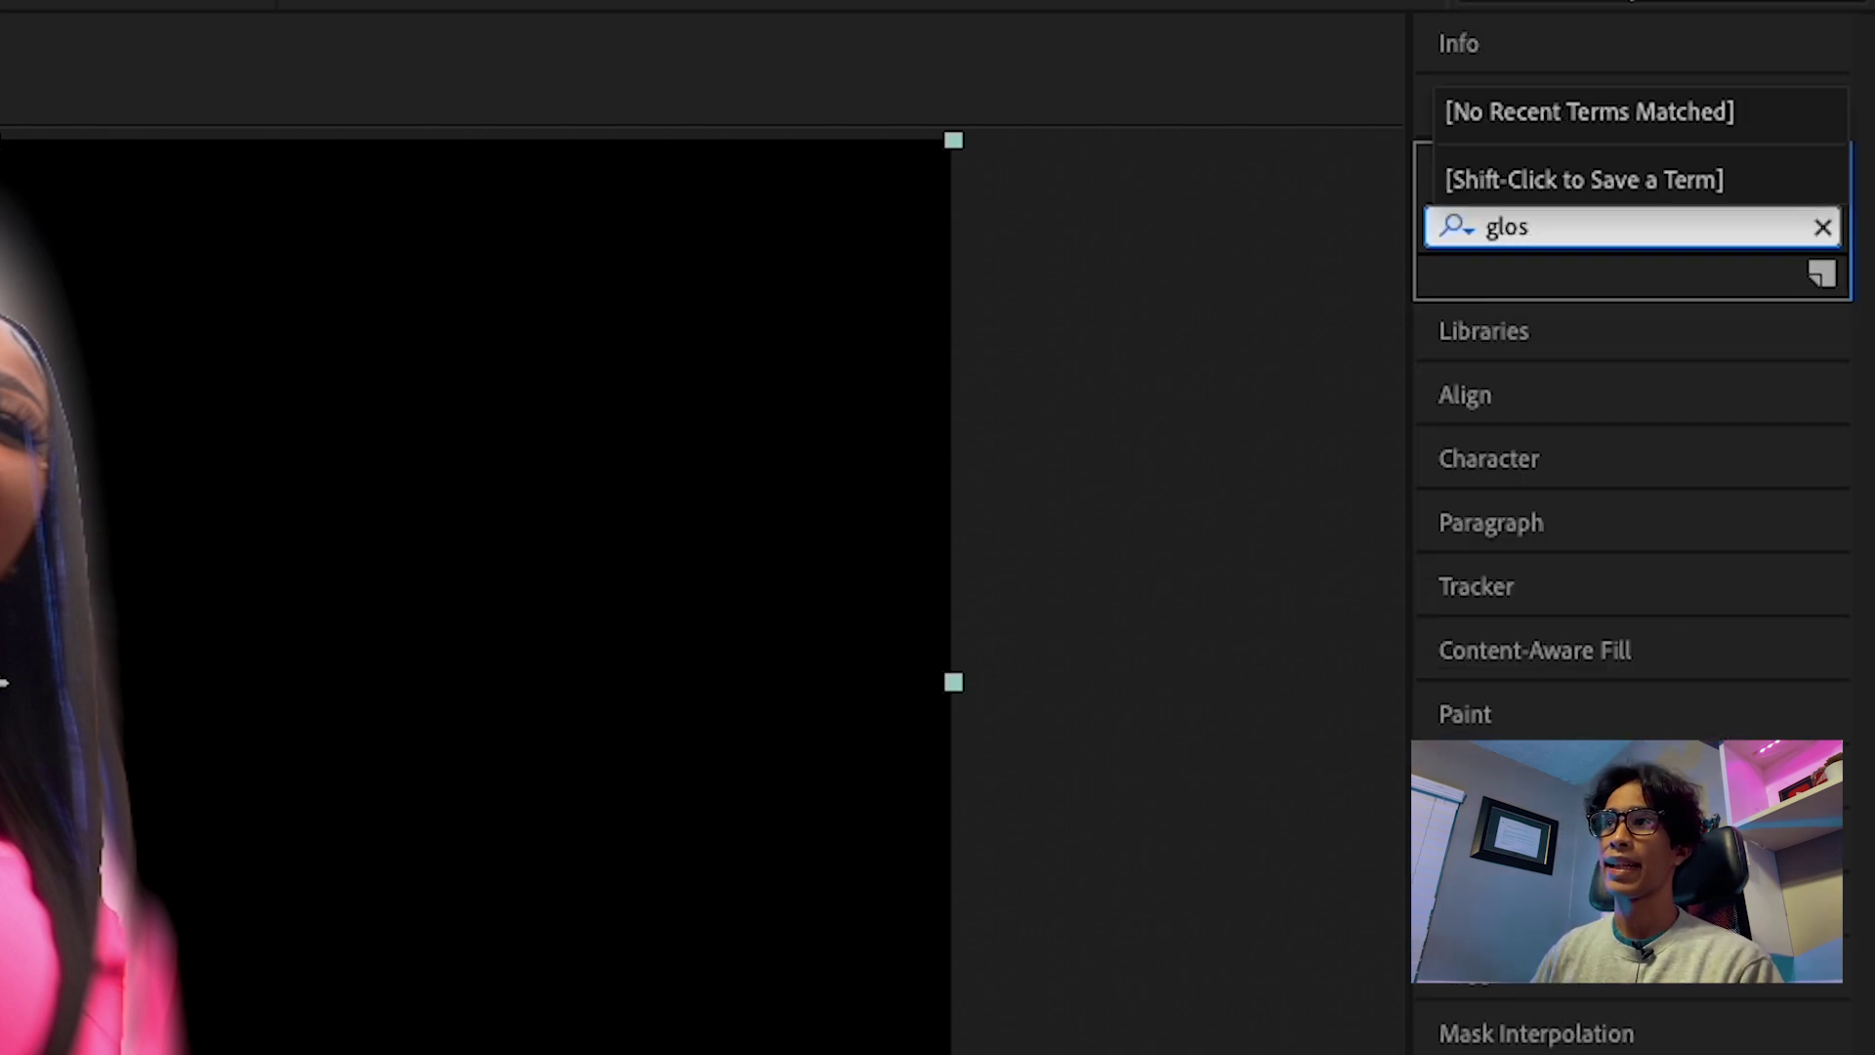
key("BackSpace")
type("w")
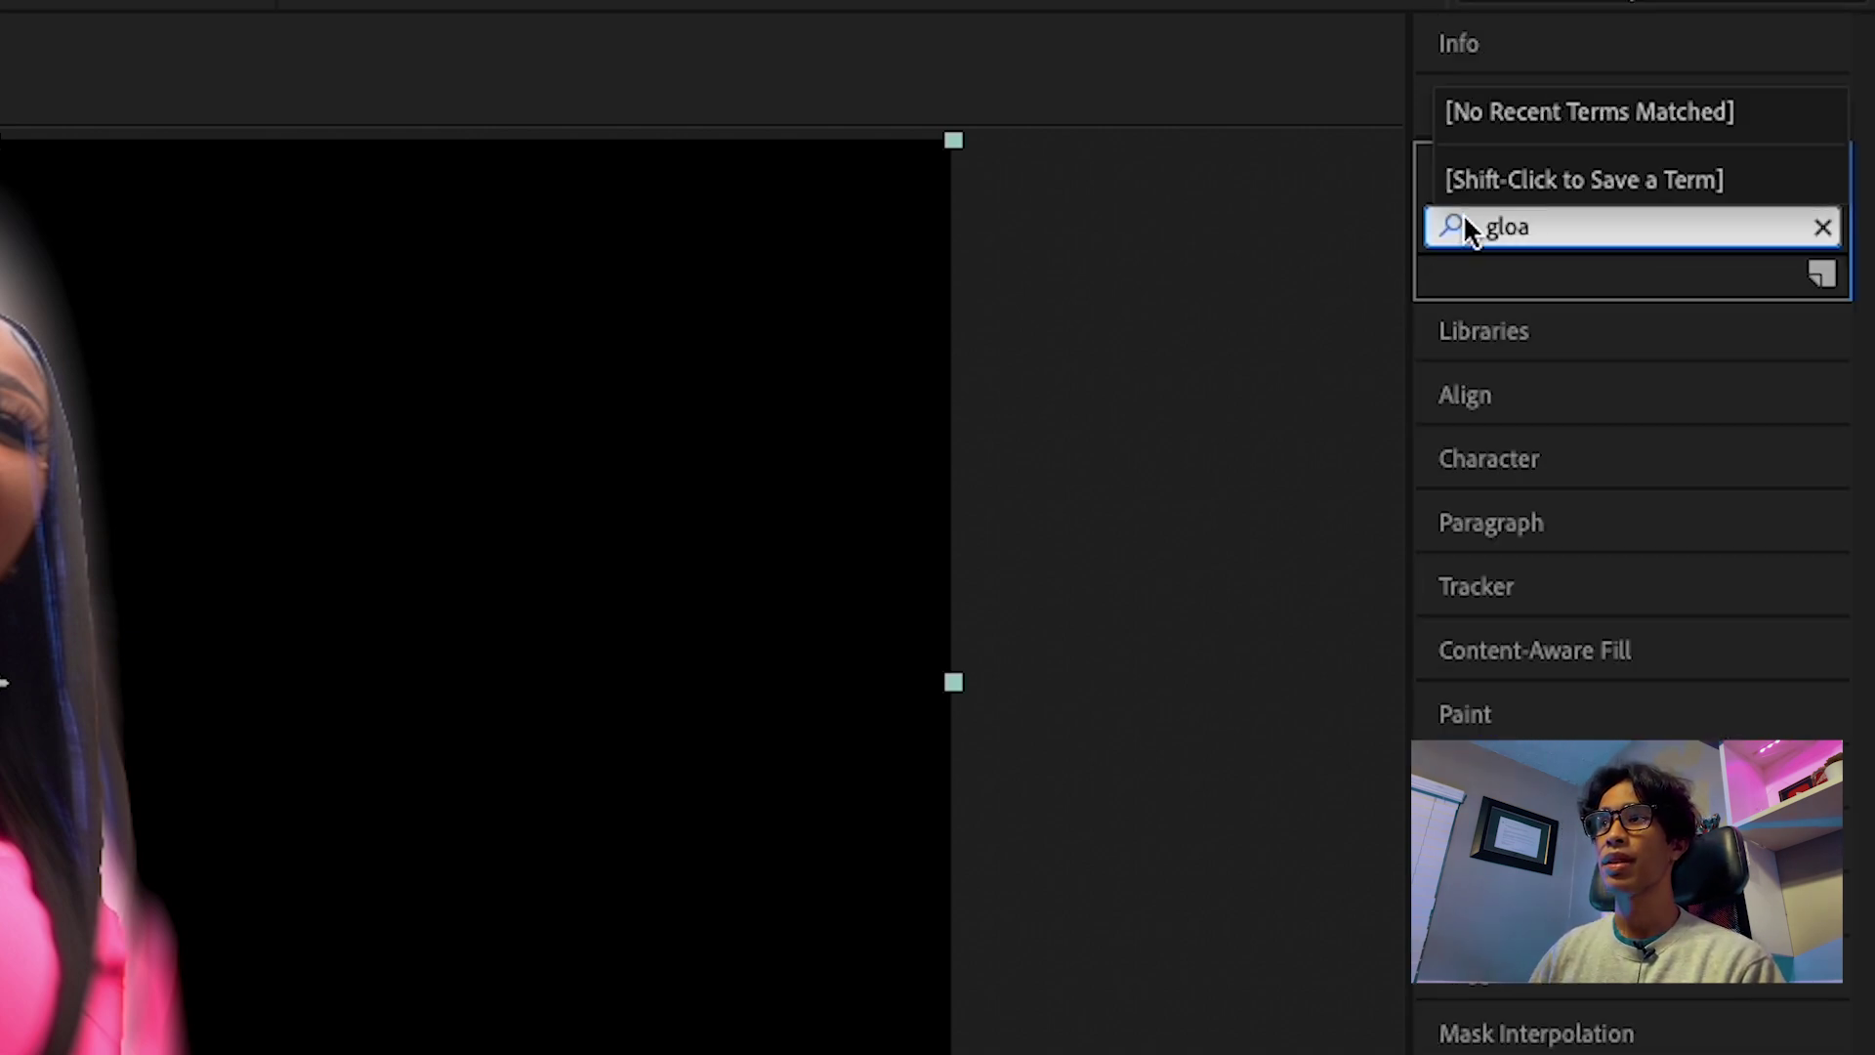
Step: Try S_Glow on the middle C0725.MP4 layer with a bright magenta glow color and preview it
left_click(1619, 635)
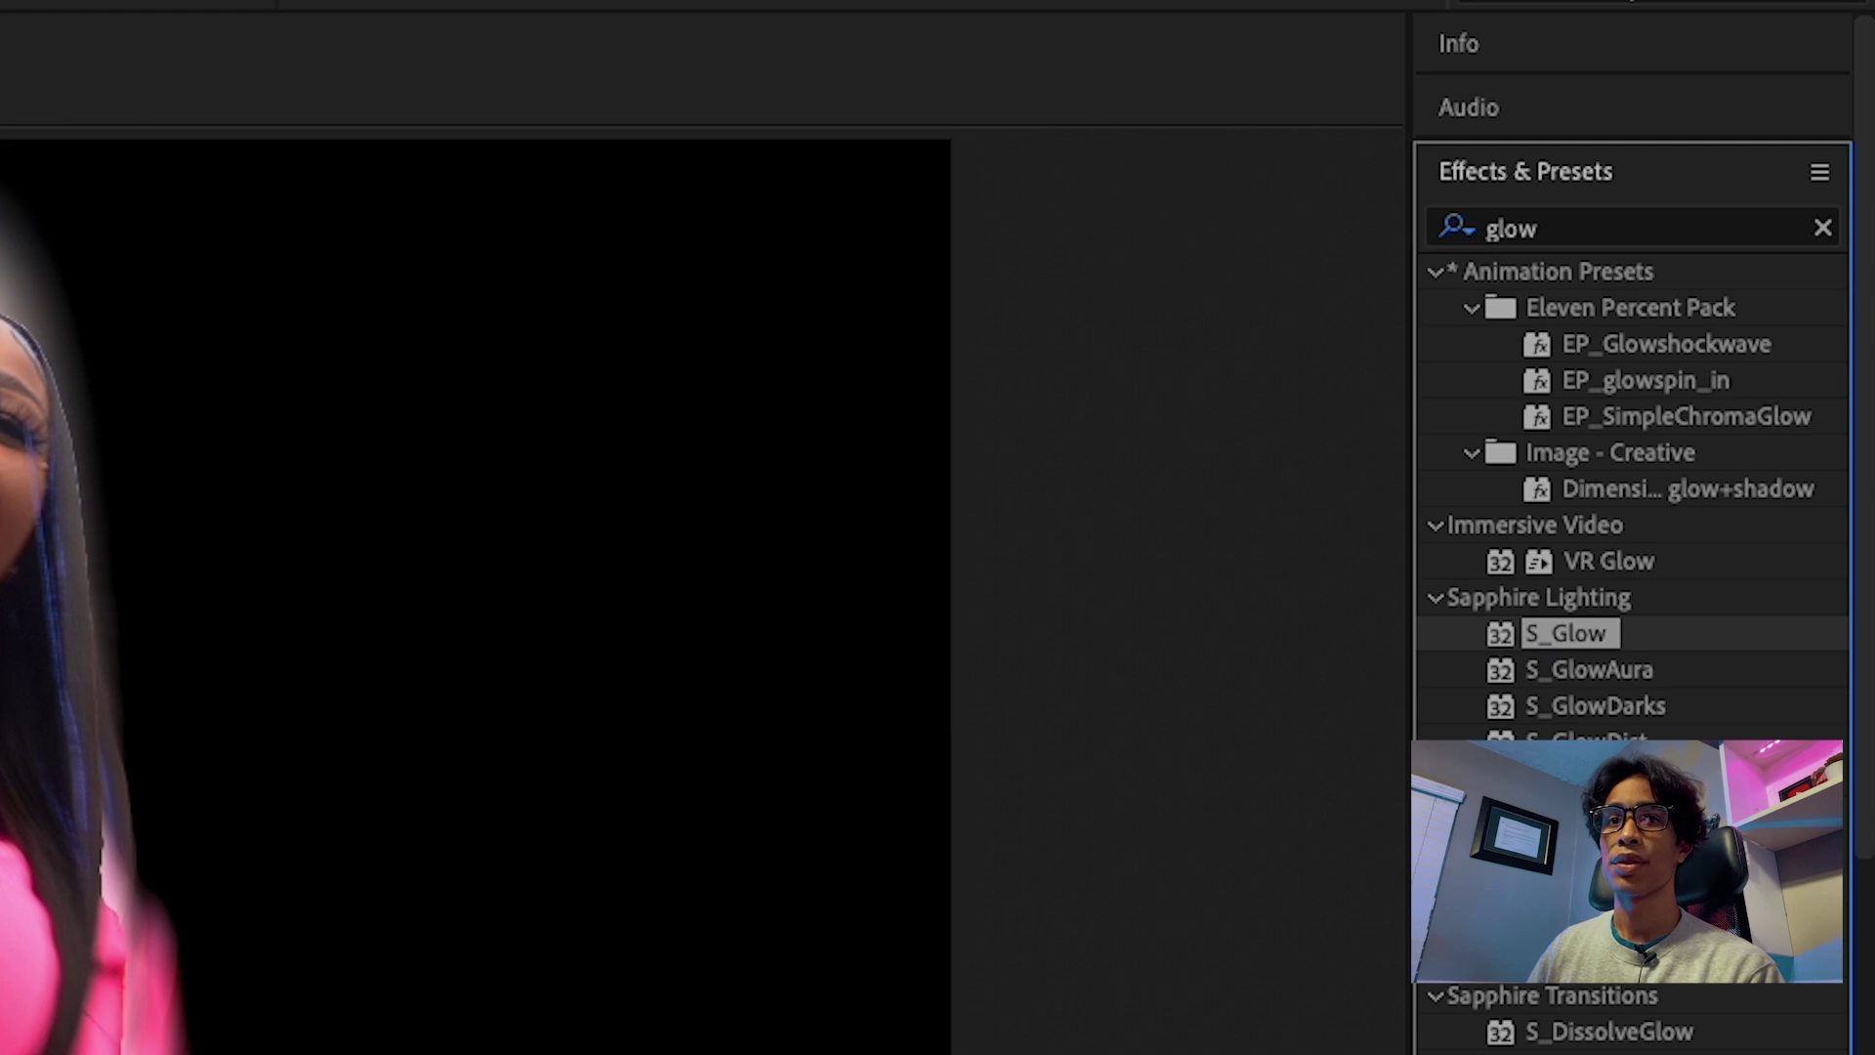
left_click_drag(1619, 636, 736, 802)
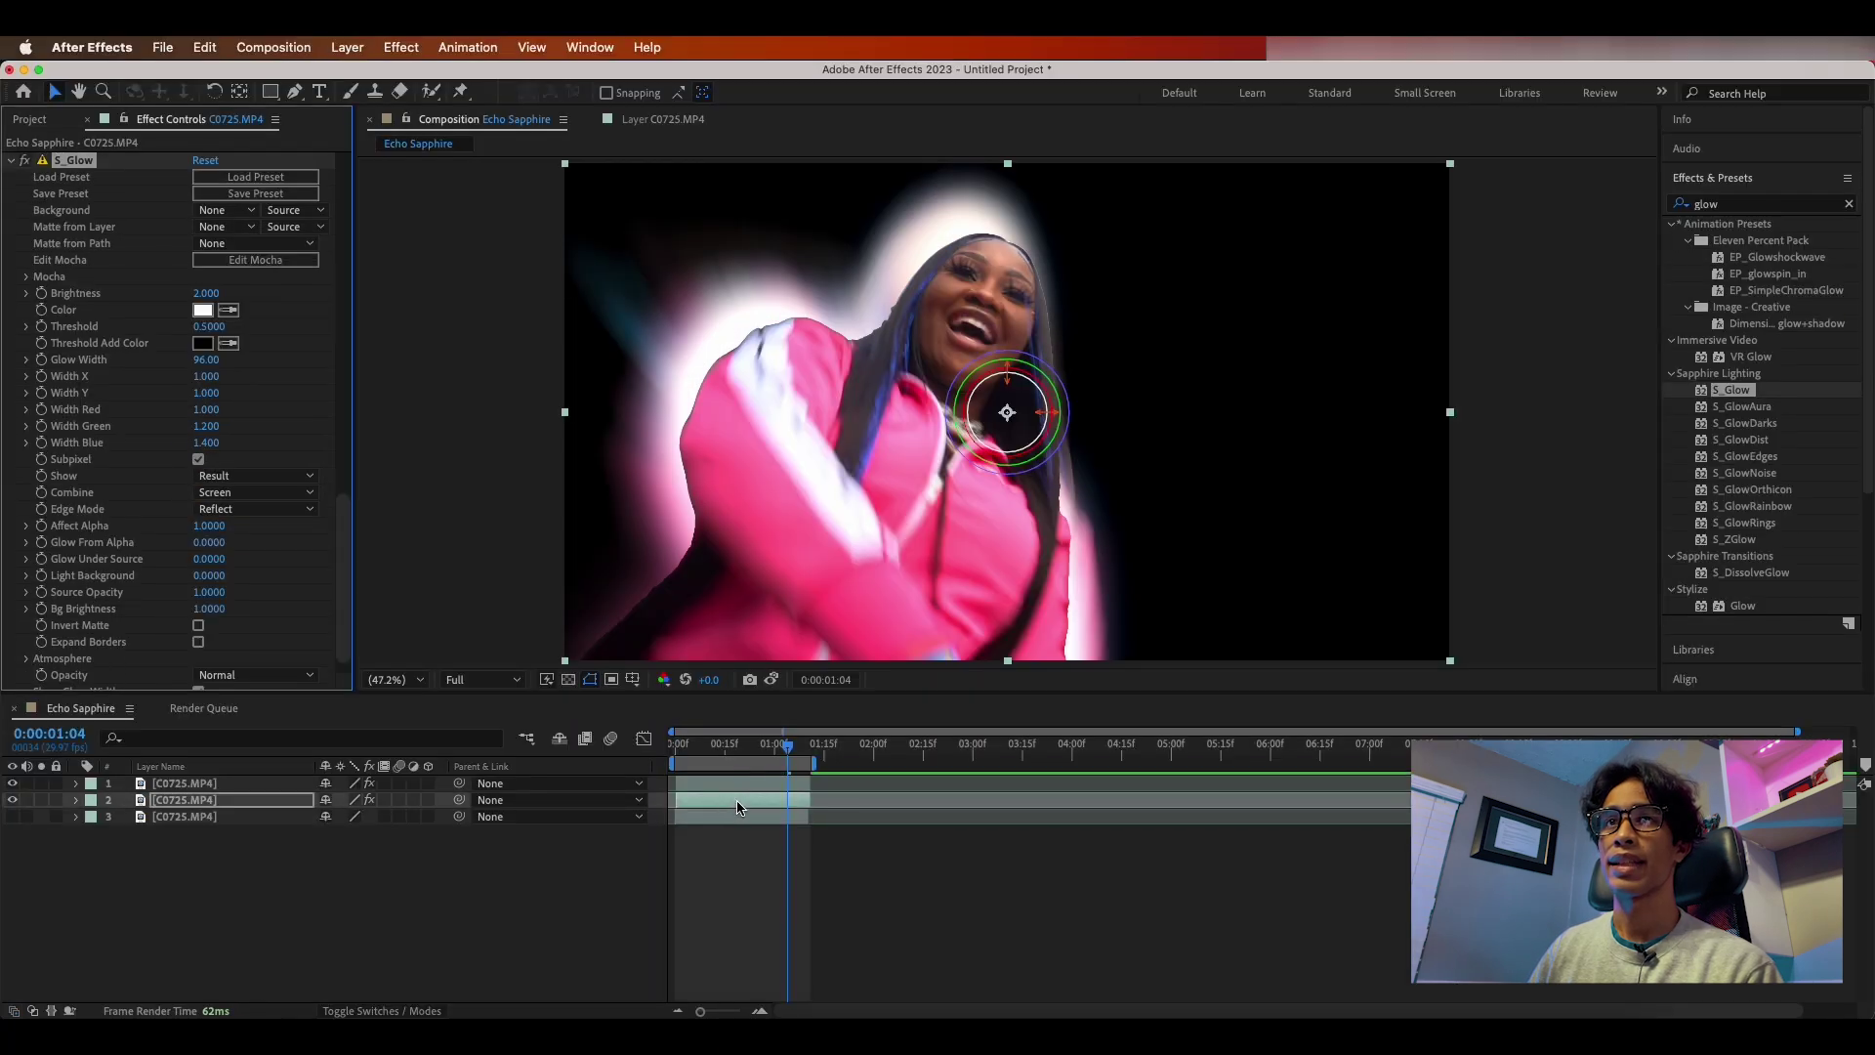
left_click(203, 310)
left_click(408, 328)
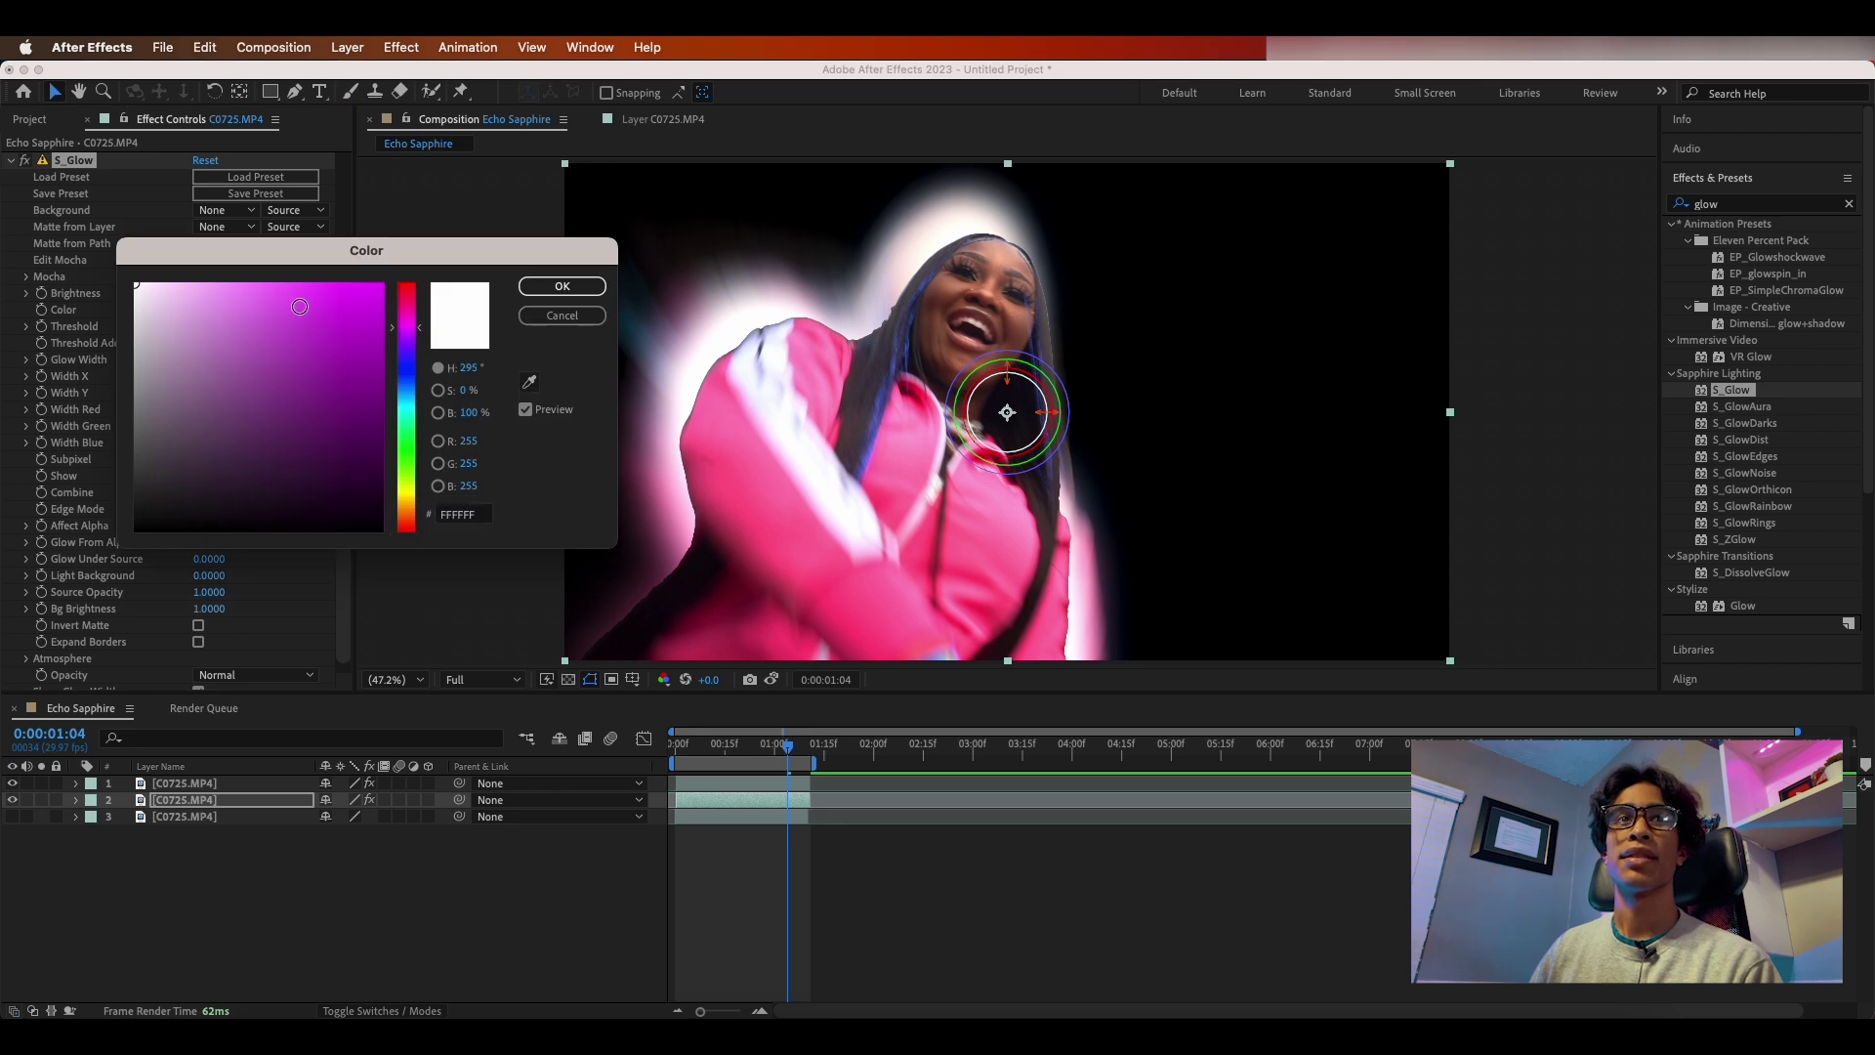
left_click(252, 284)
mouse_move(262, 286)
left_mouse_down()
mouse_move(248, 278)
mouse_move(296, 266)
left_mouse_up()
left_click(548, 286)
key("space")
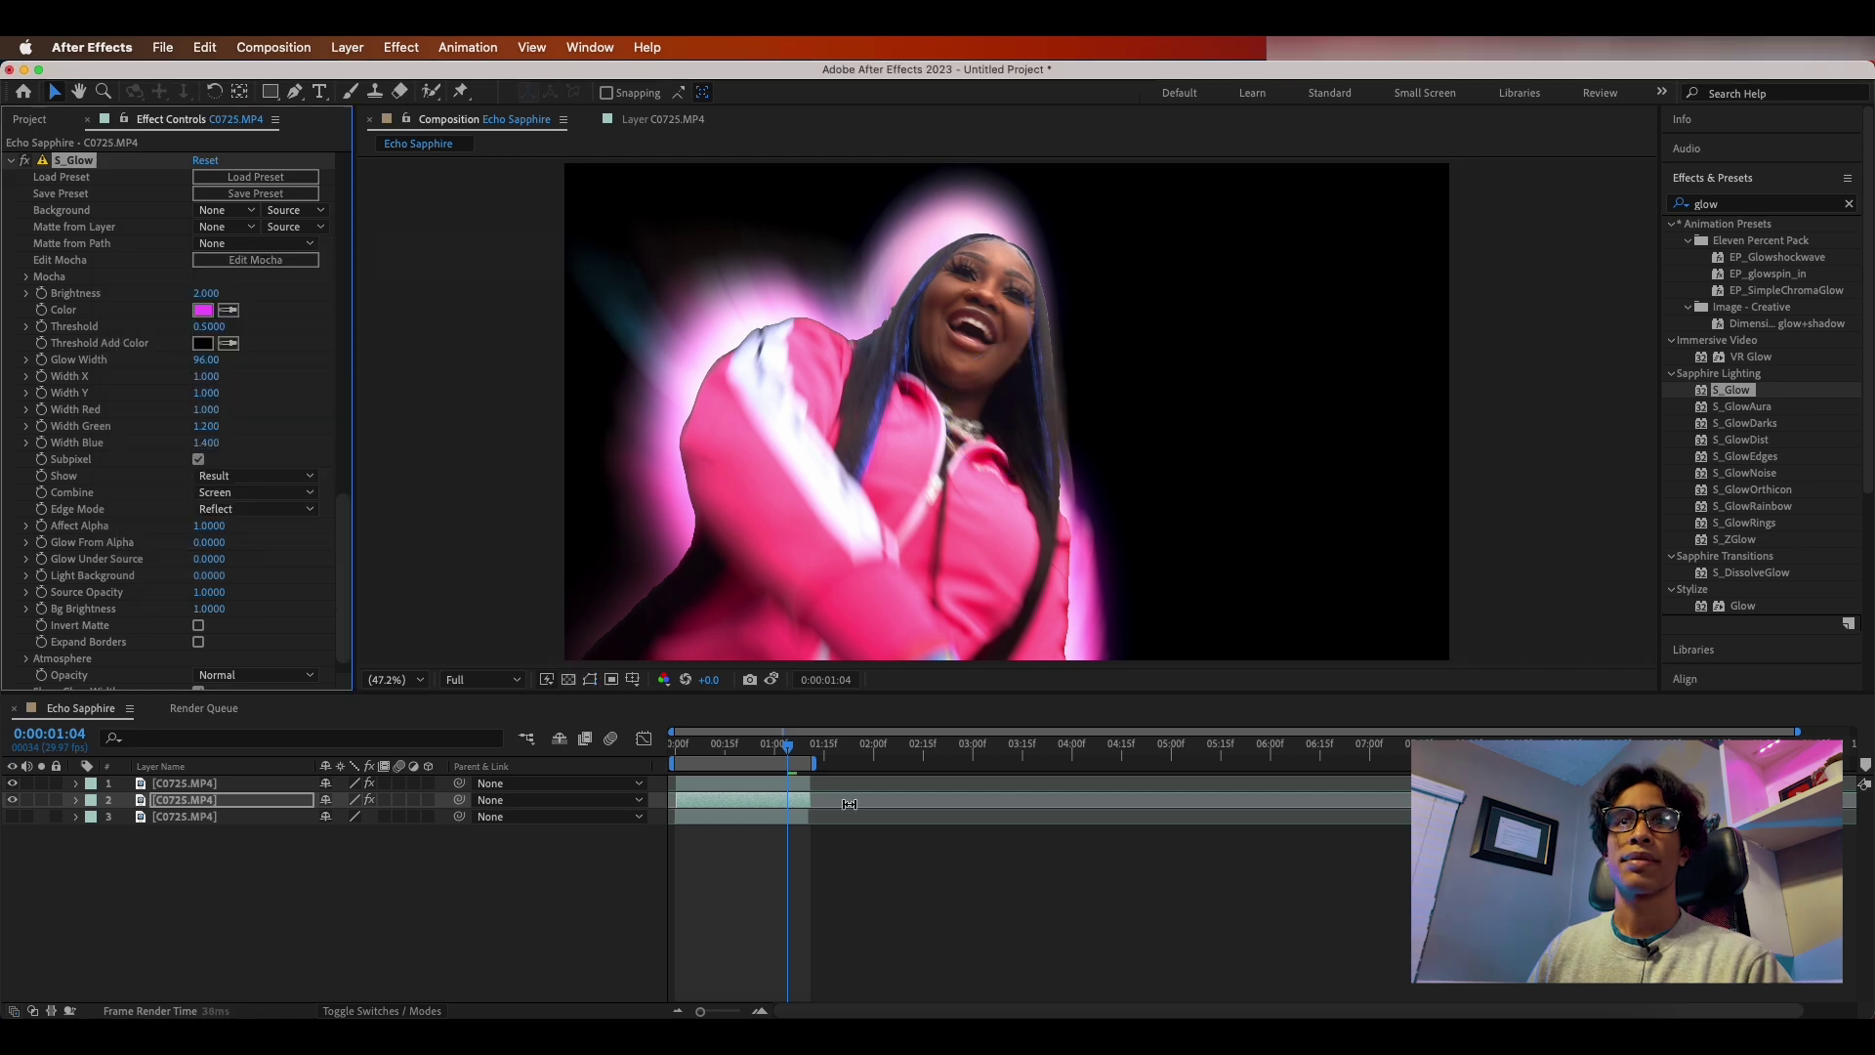
Step: Make the bottom C0725.MP4 layer visible and preview the full composite, stopping at 0:00:00:16
key("space")
left_click_drag(809, 754, 686, 754)
left_click(12, 816)
key("space")
key("space")
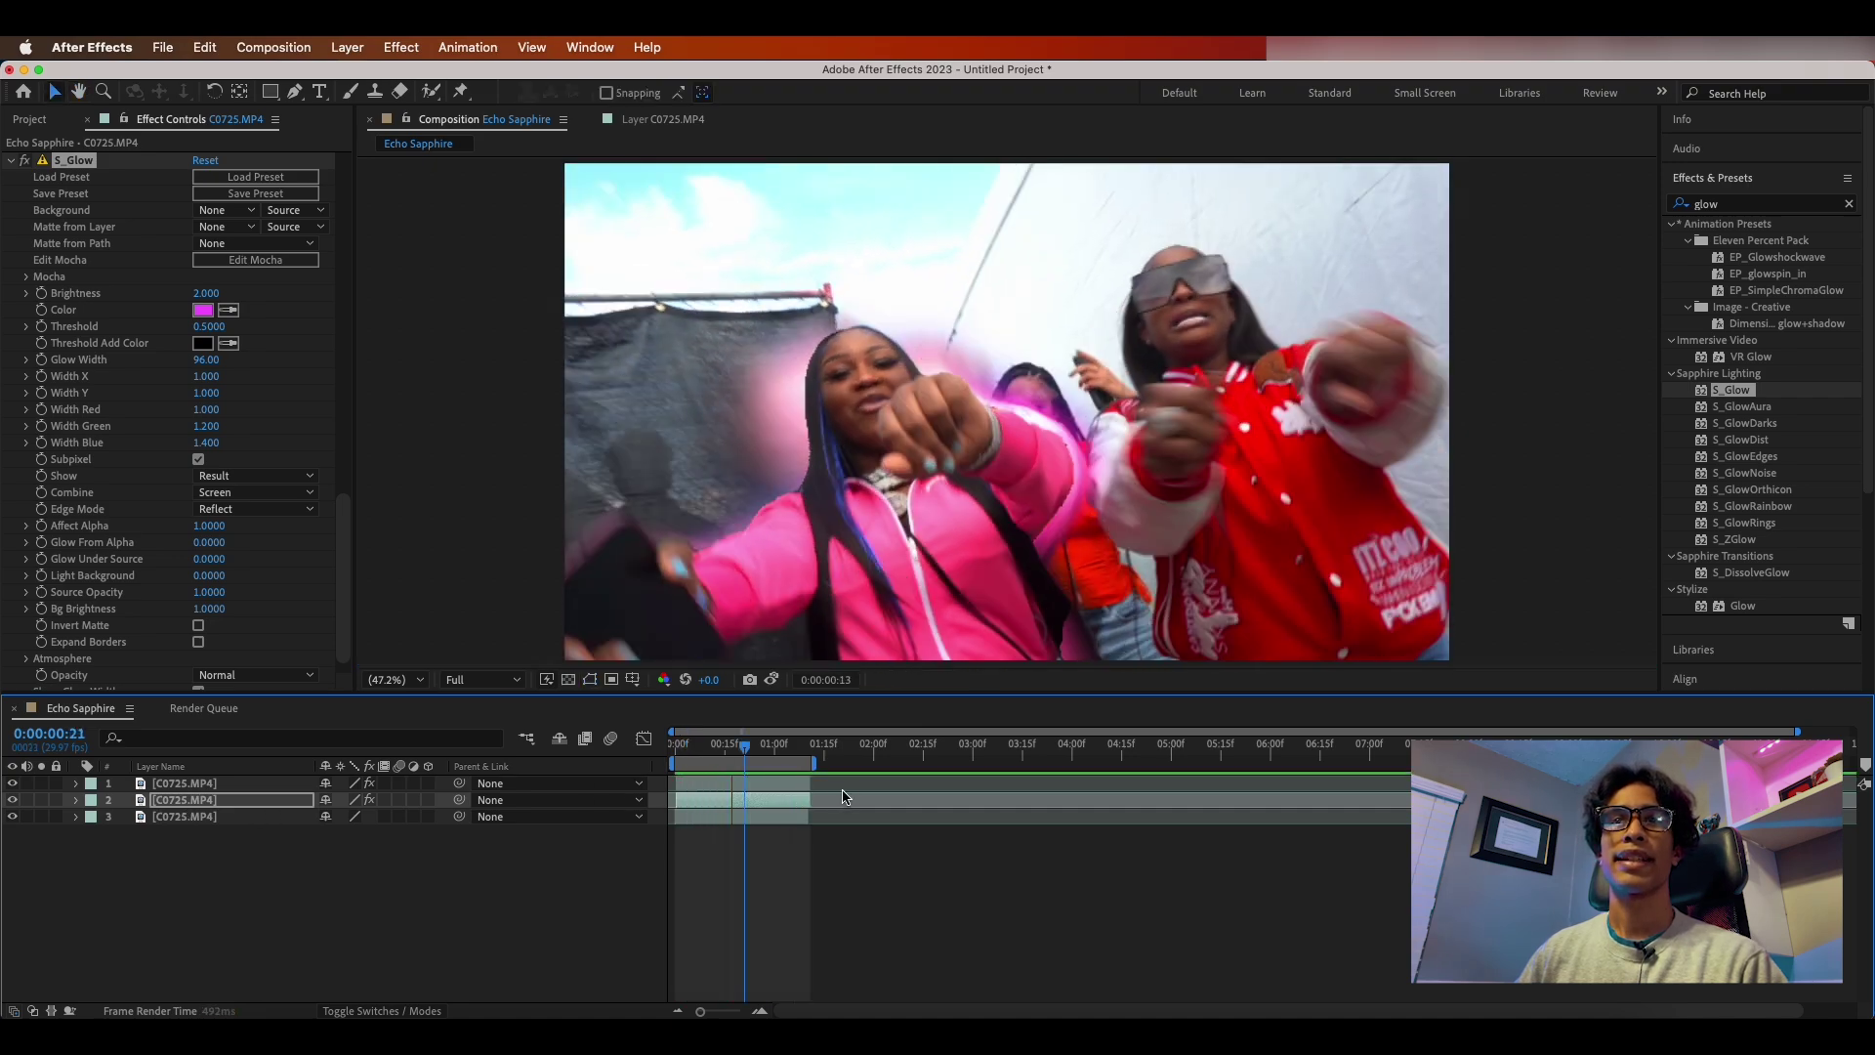
left_click(730, 750)
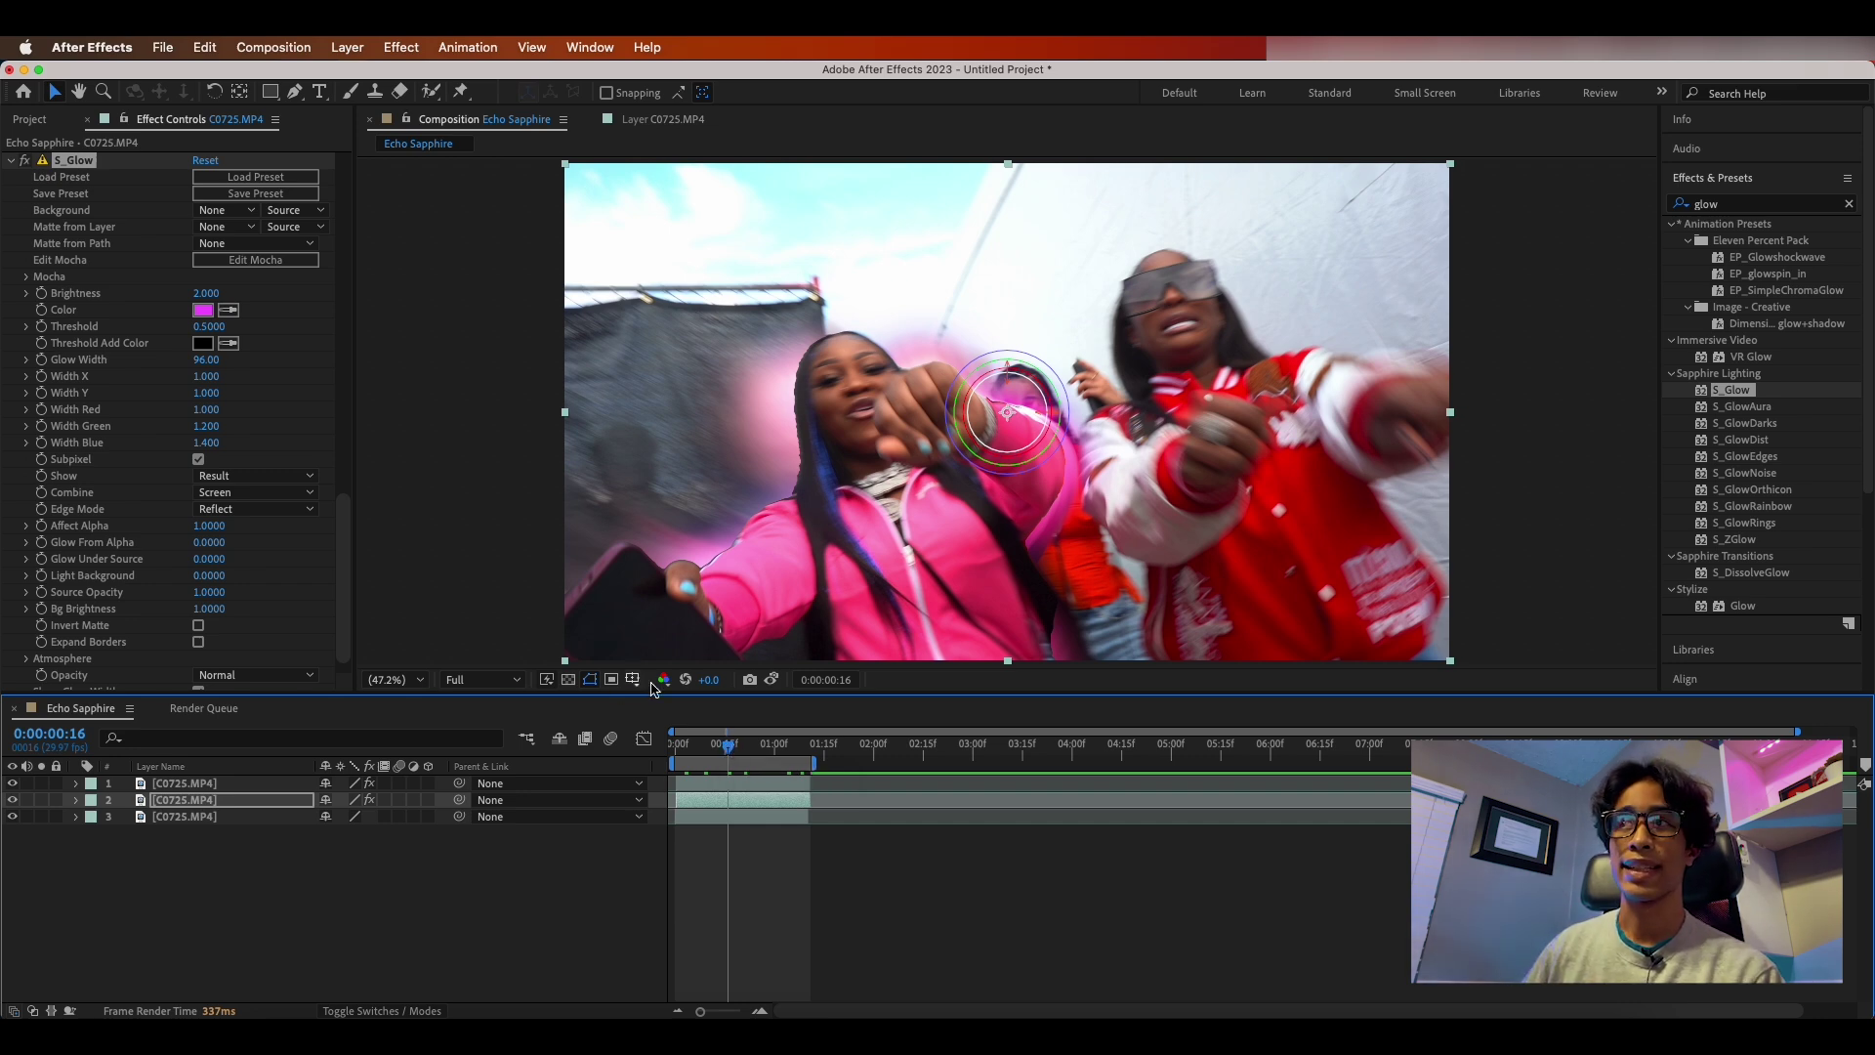
Step: Replace the middle layer's S_Glow with S_GlowAura, using Brightness 0.920, Outer Brightness 0.910 and Glow Width 31.00, and preview it
key("Delete")
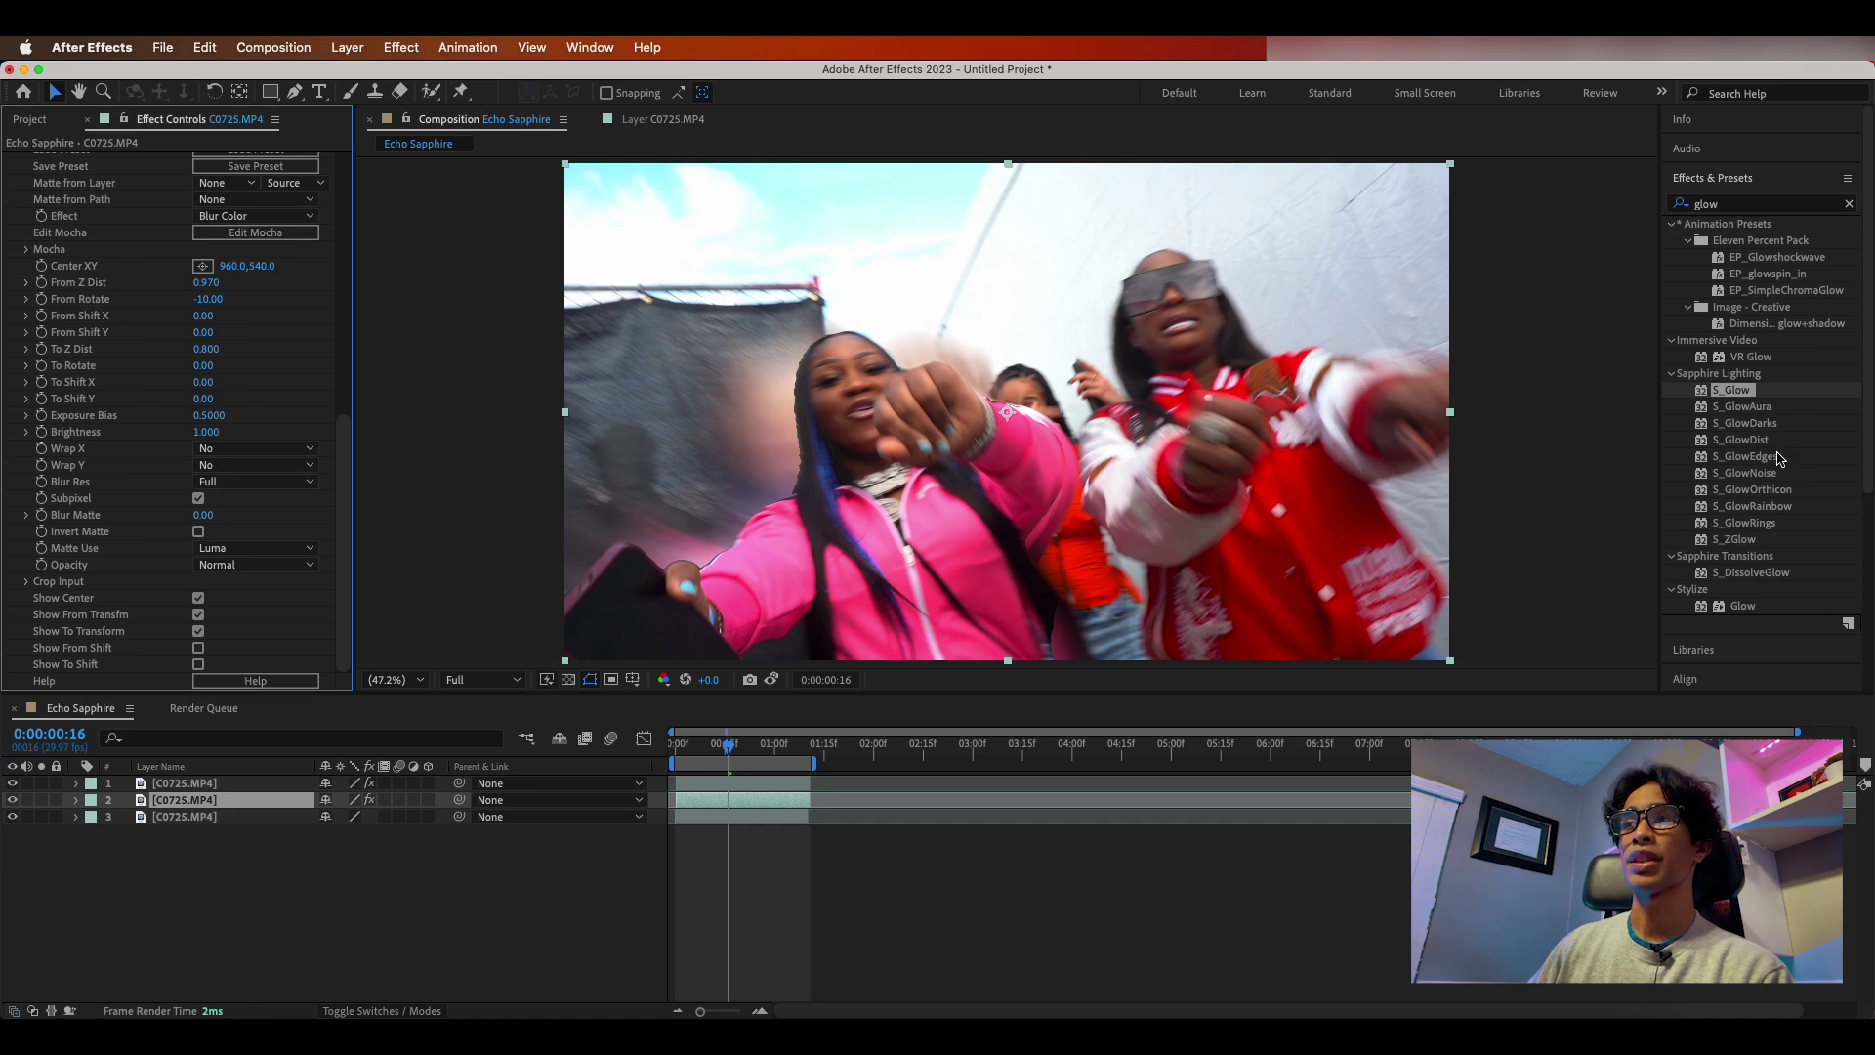
left_click_drag(1742, 407, 303, 802)
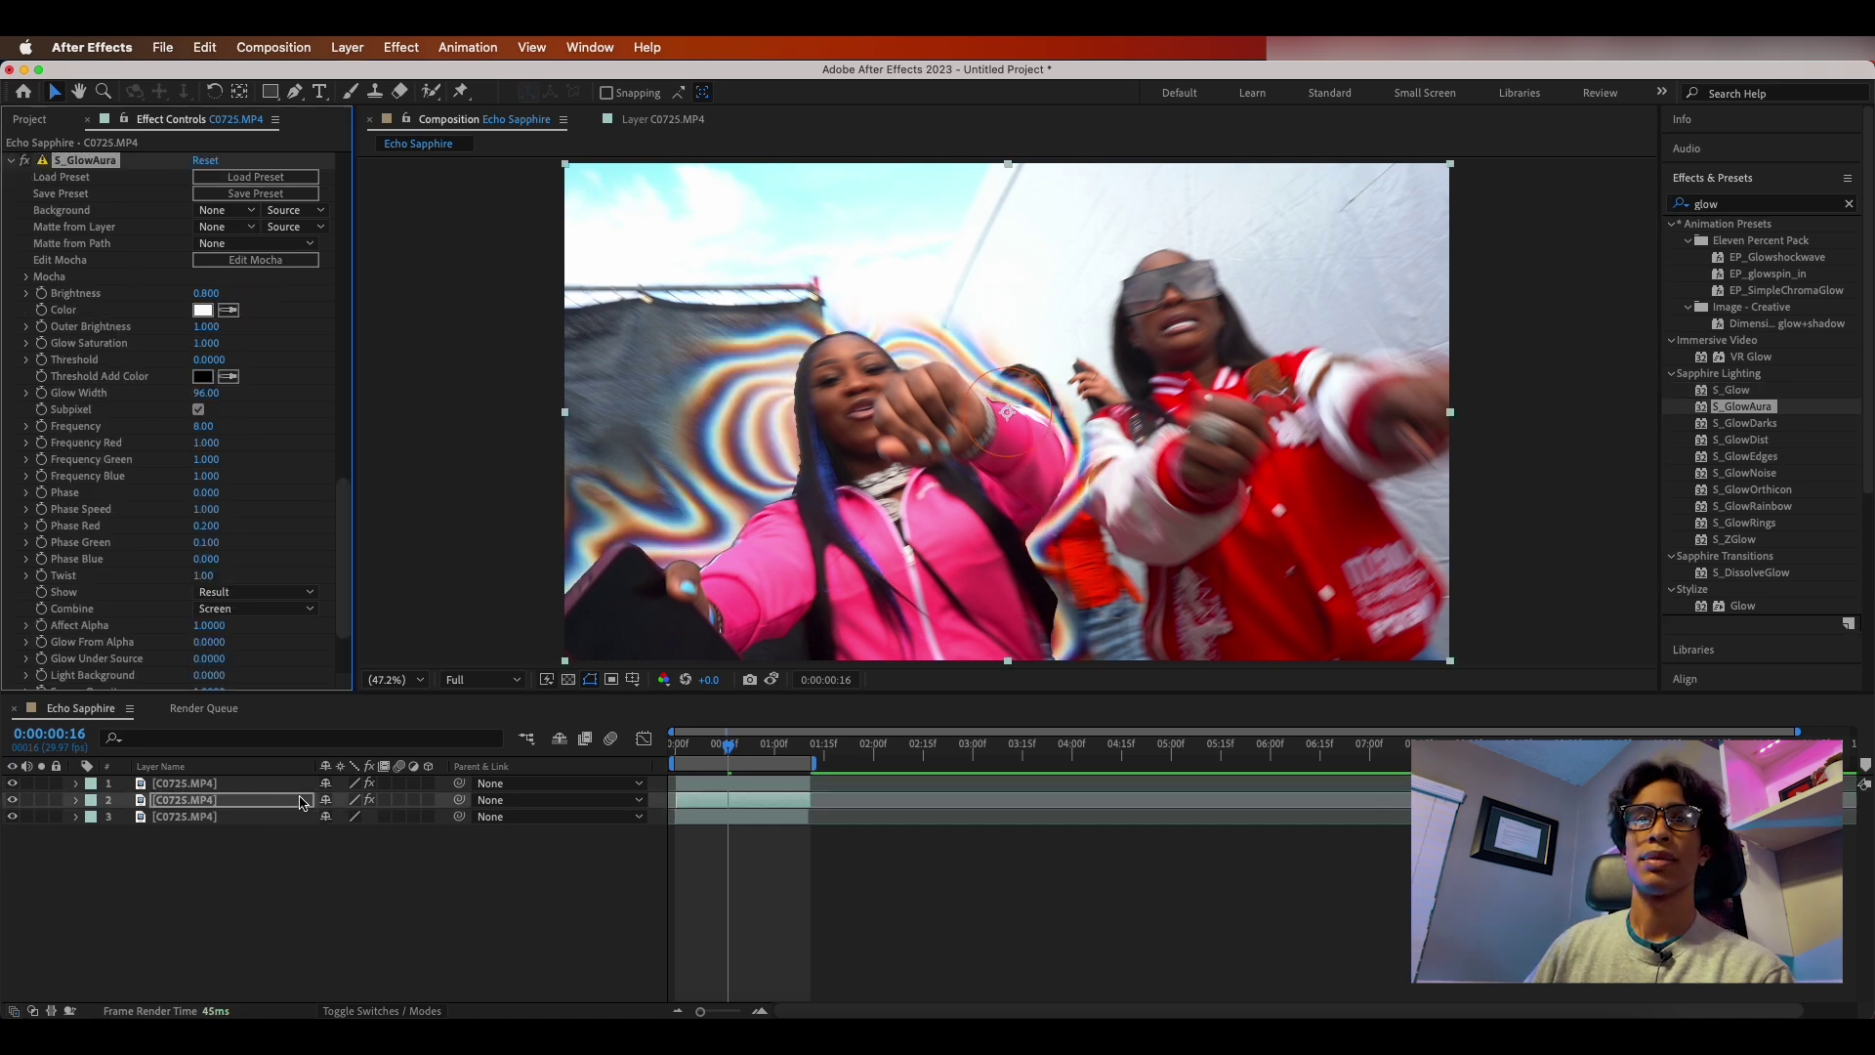
scroll(55, 481, "up", 2)
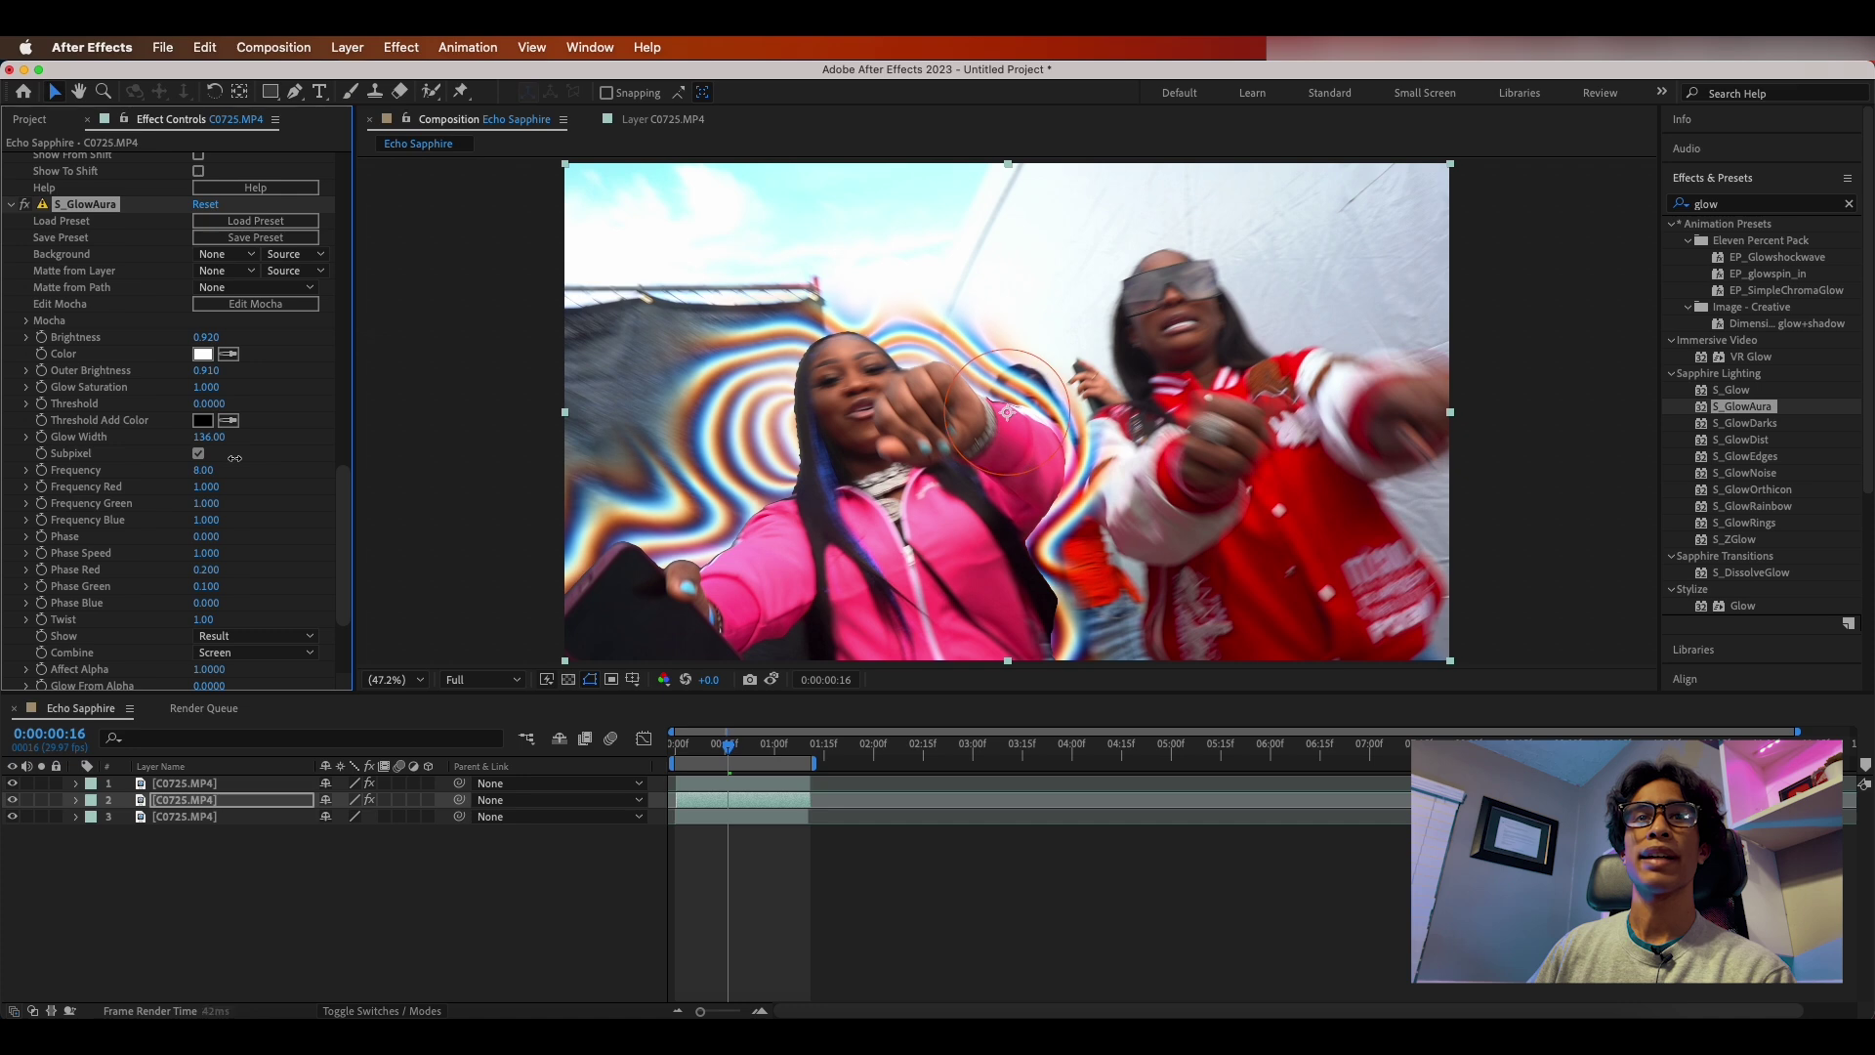
left_click_drag(234, 459, 144, 473)
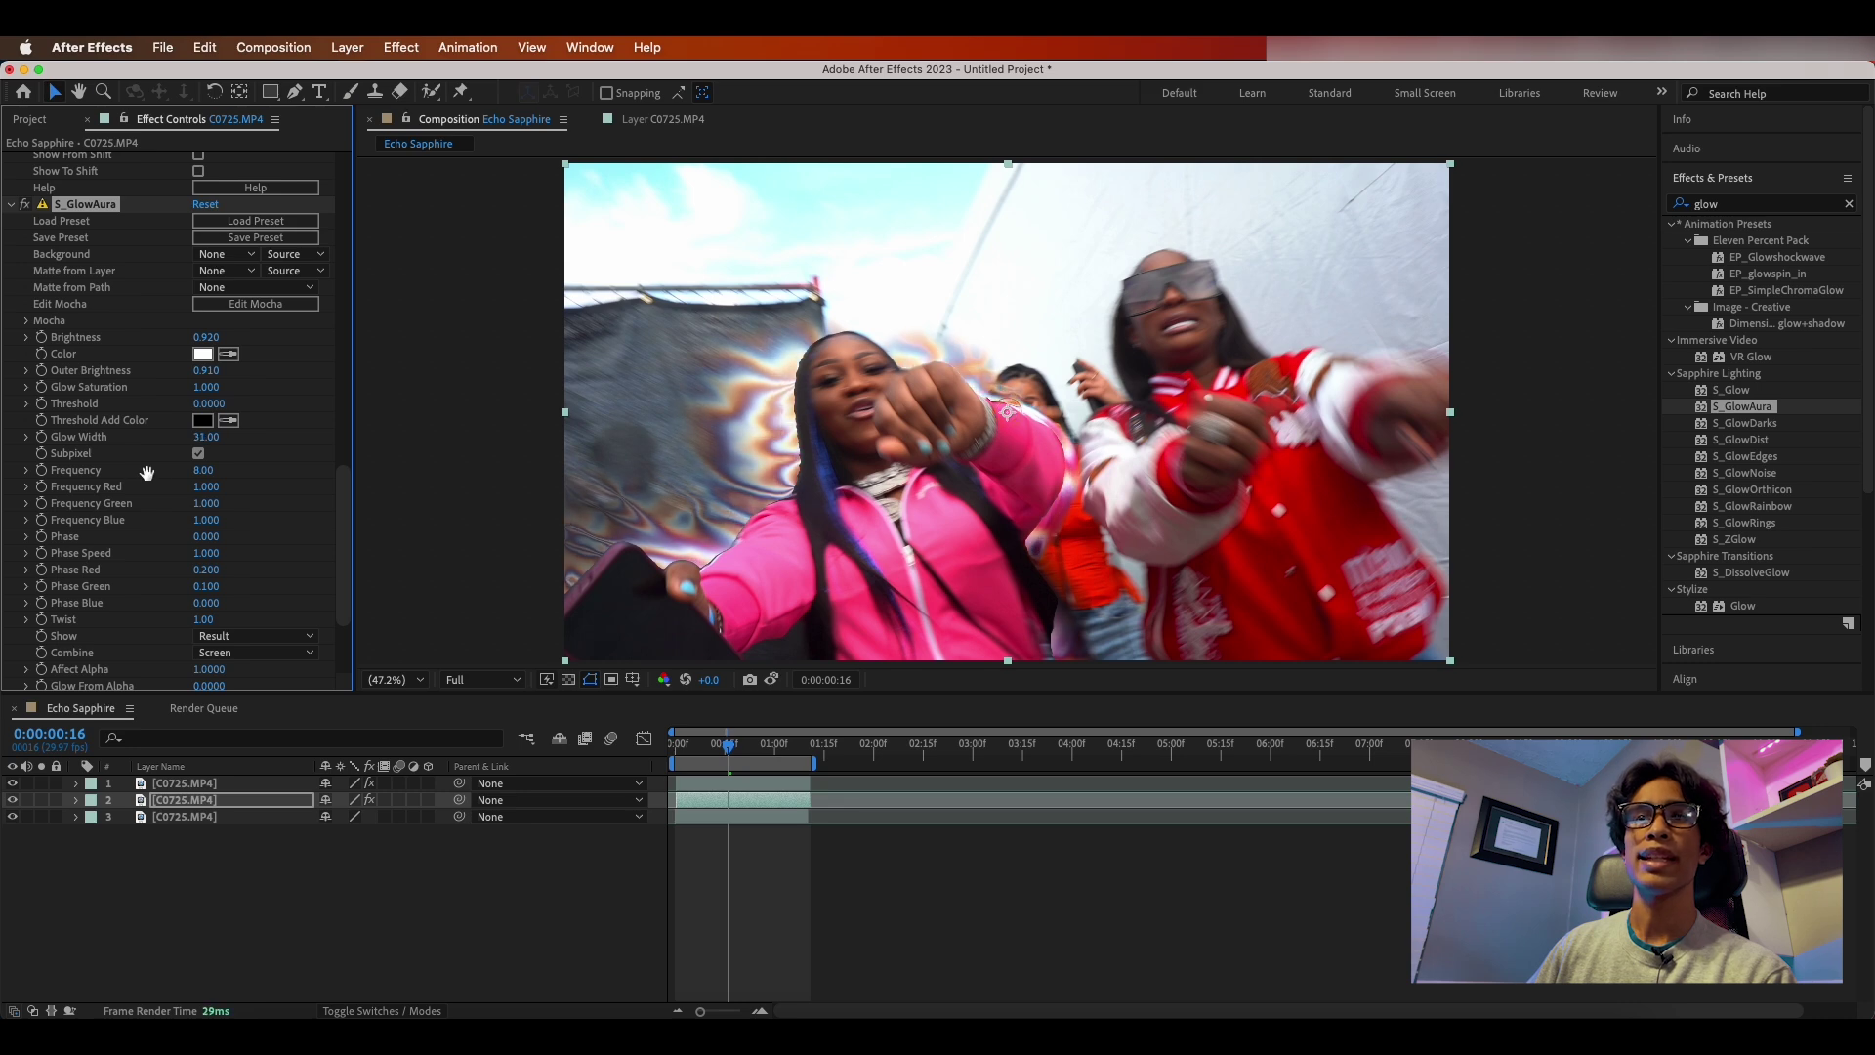
key("space")
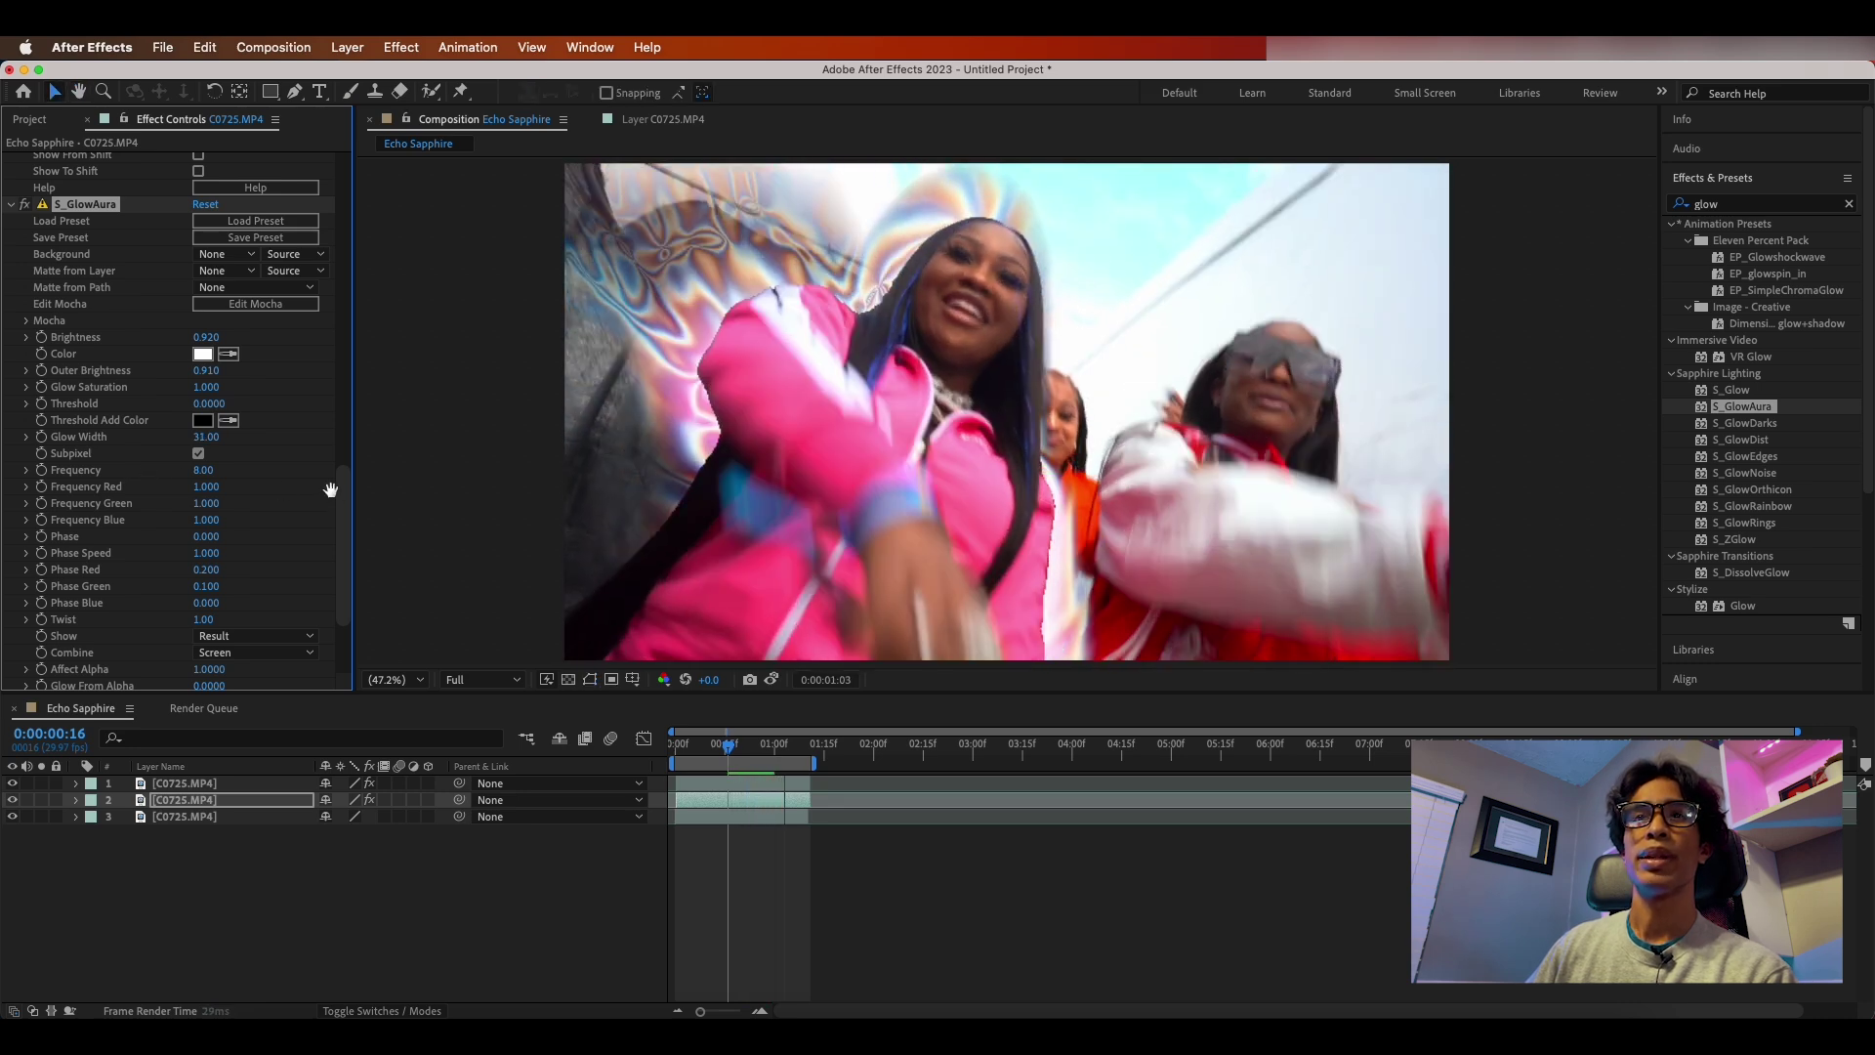
Step: Change S_GlowAura's Color to light magenta FCC0FF and preview the aura from near the start
scroll(205, 391, "up", 1)
left_click(203, 390)
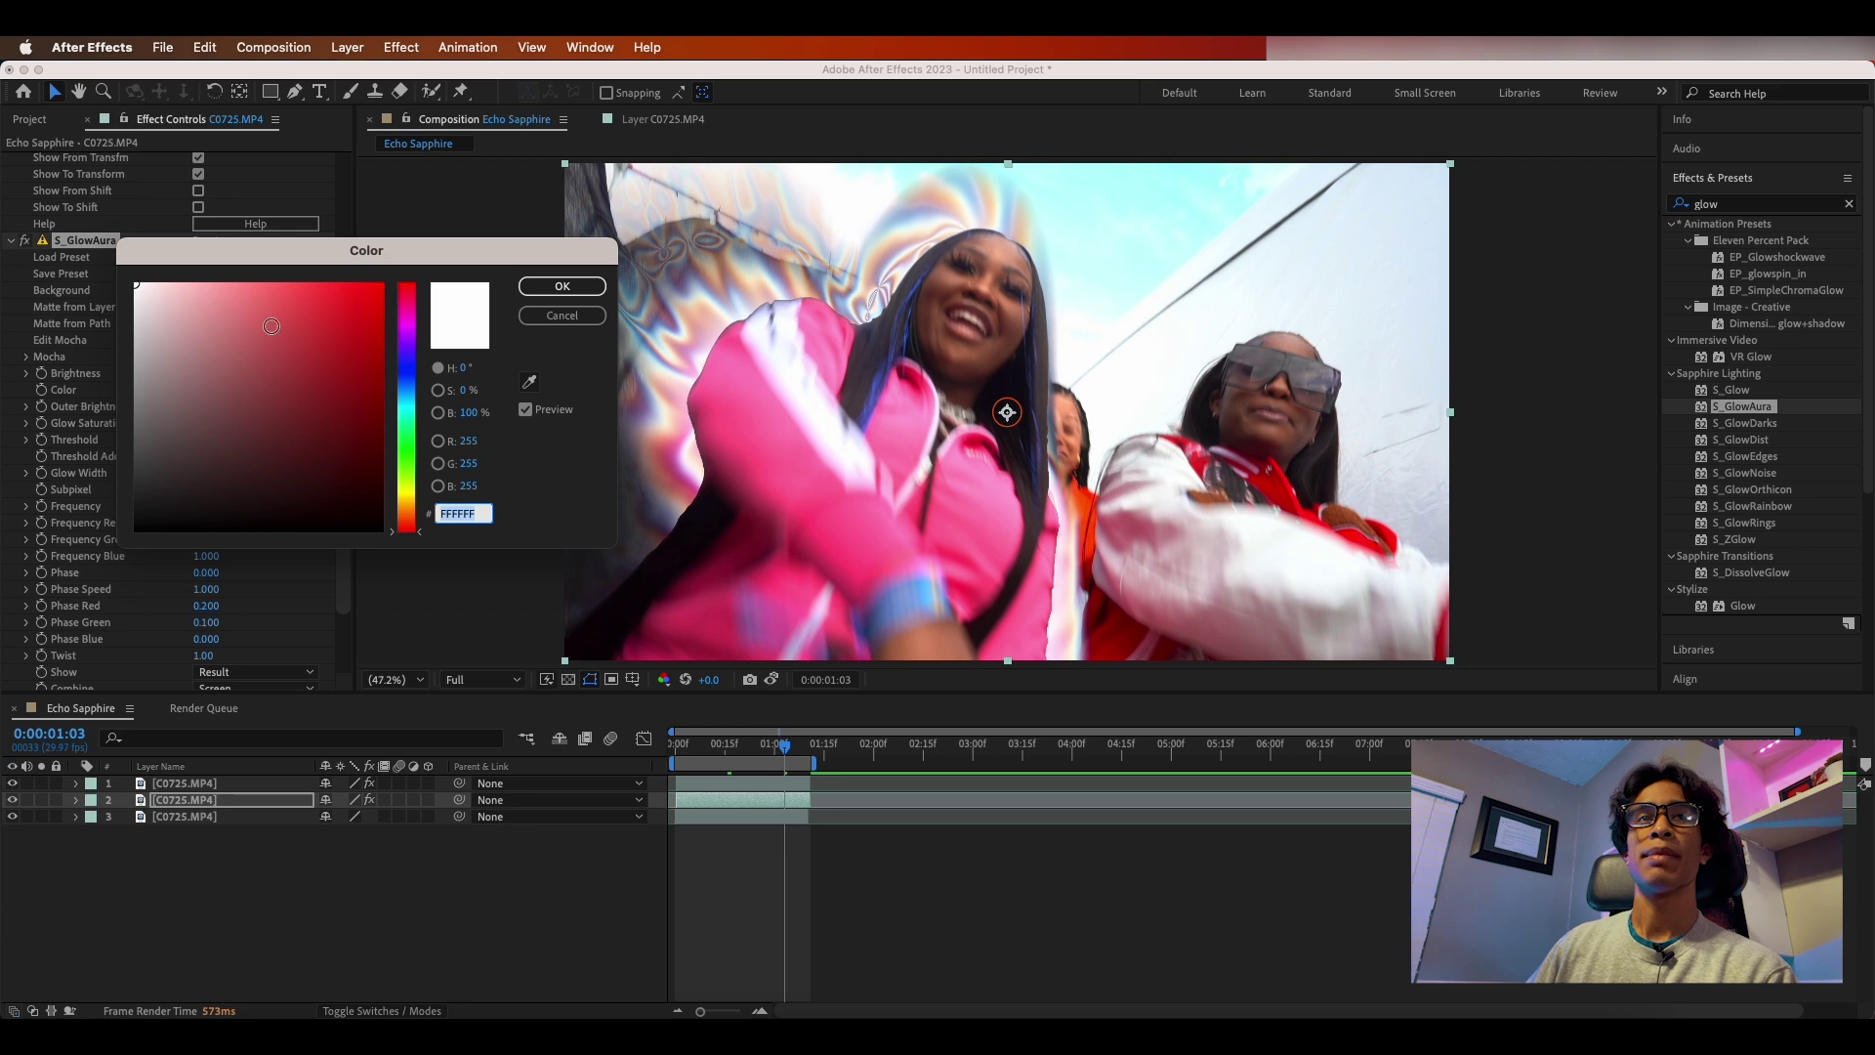
left_click(407, 334)
left_click(412, 326)
mouse_move(306, 295)
left_mouse_down()
mouse_move(62, 297)
mouse_move(122, 305)
mouse_move(195, 252)
left_mouse_up()
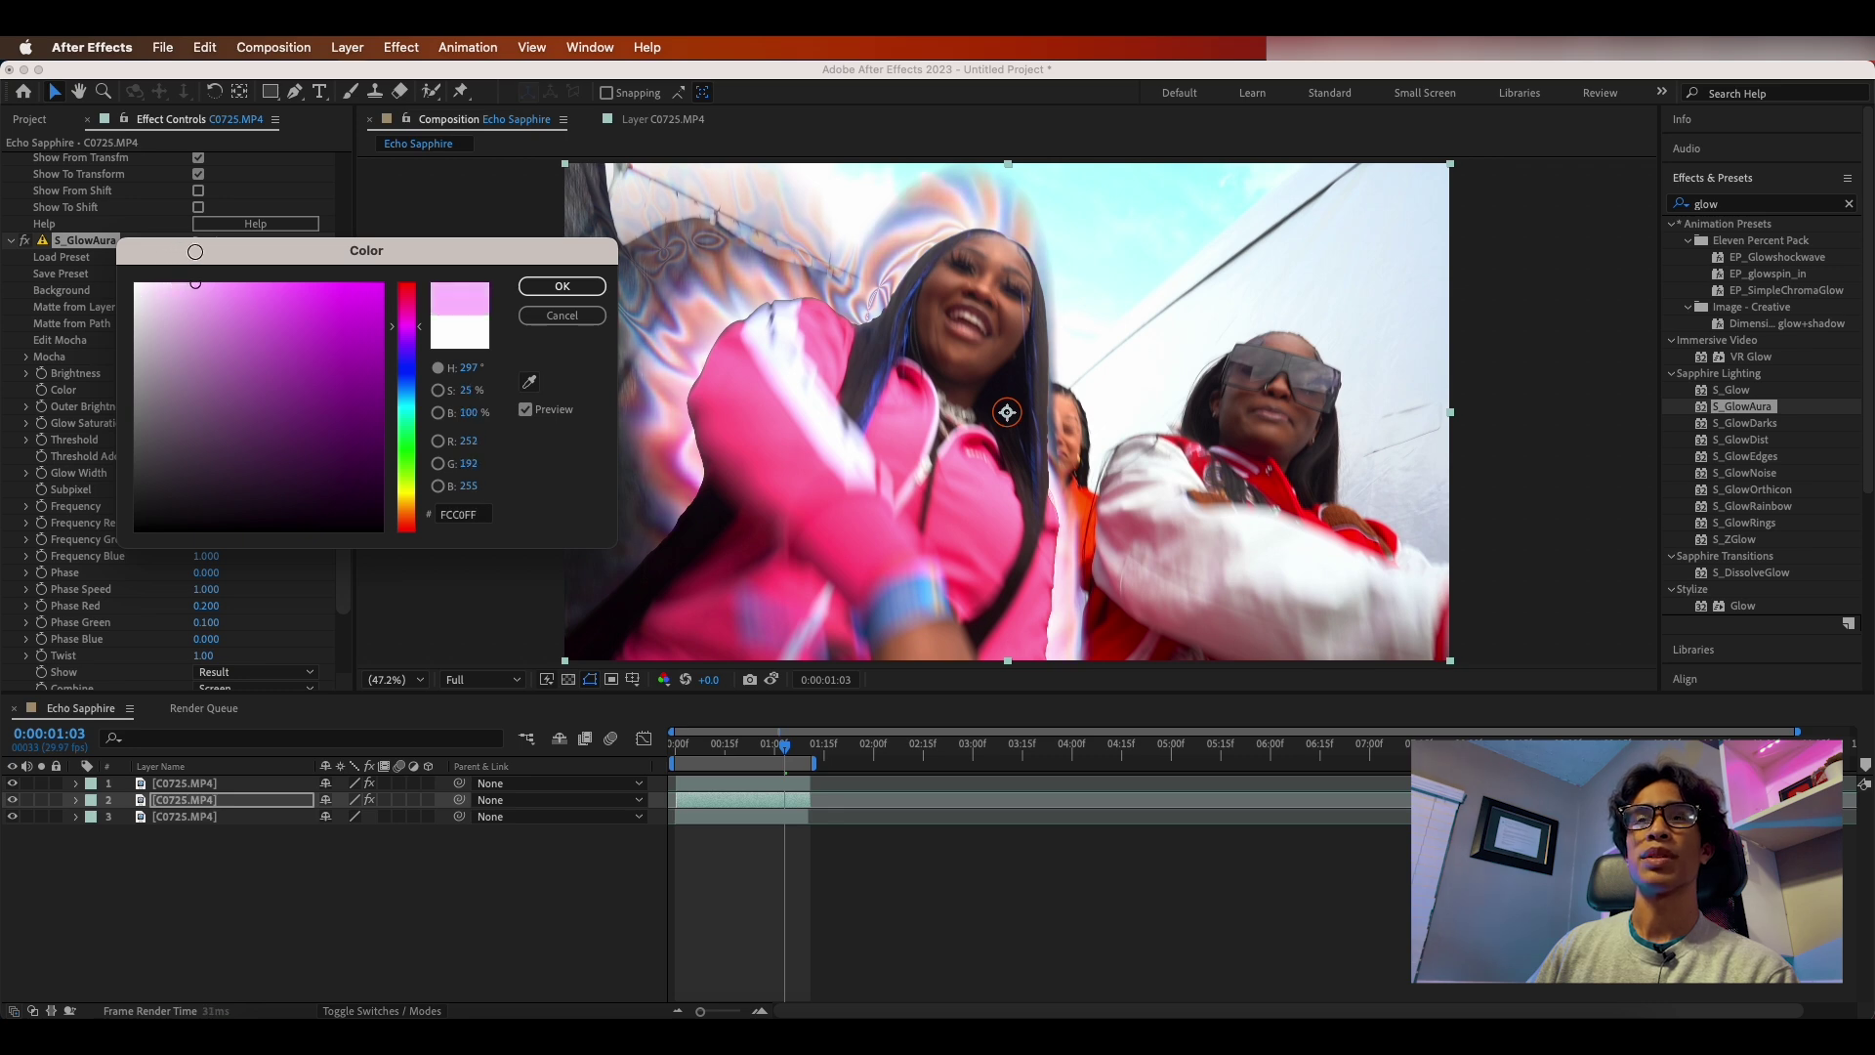
left_click(561, 285)
left_click_drag(784, 744, 693, 745)
key("space")
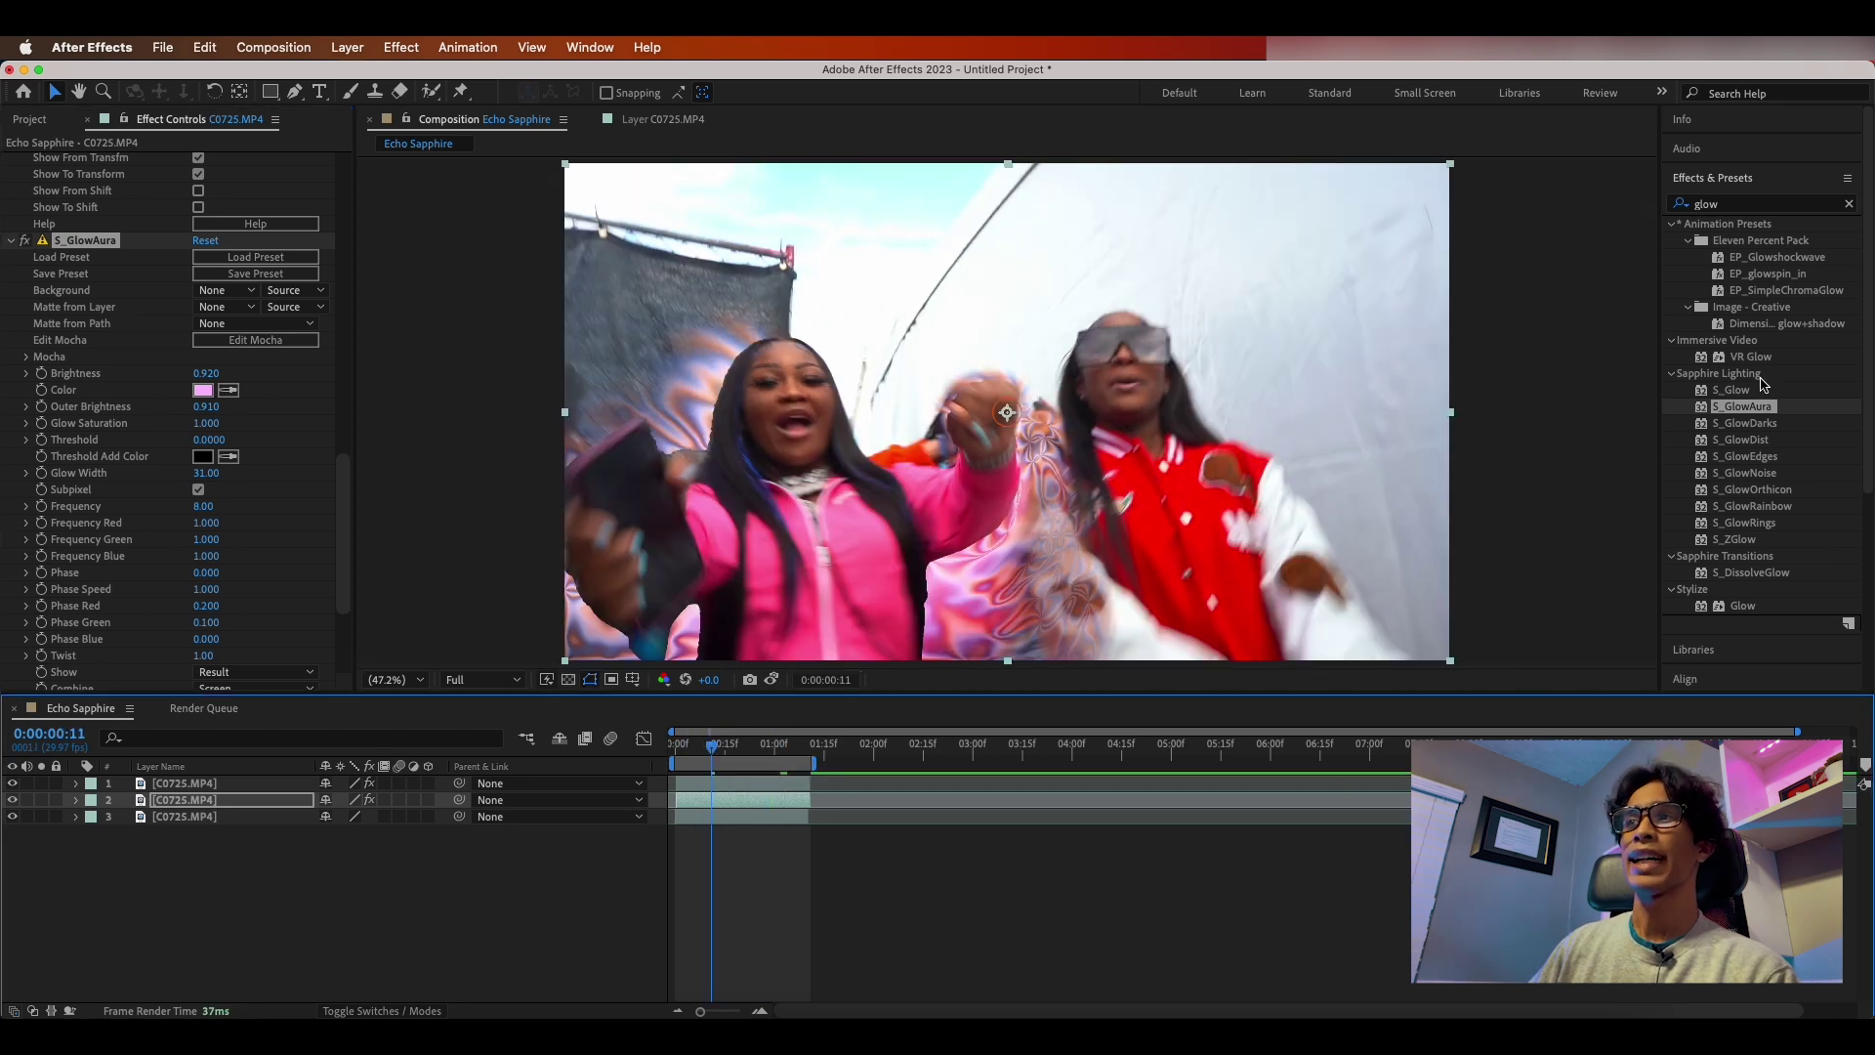
Step: Add S_Glow with its default settings to the middle C0725.MP4 layer and preview the result
left_click_drag(1731, 389, 263, 803)
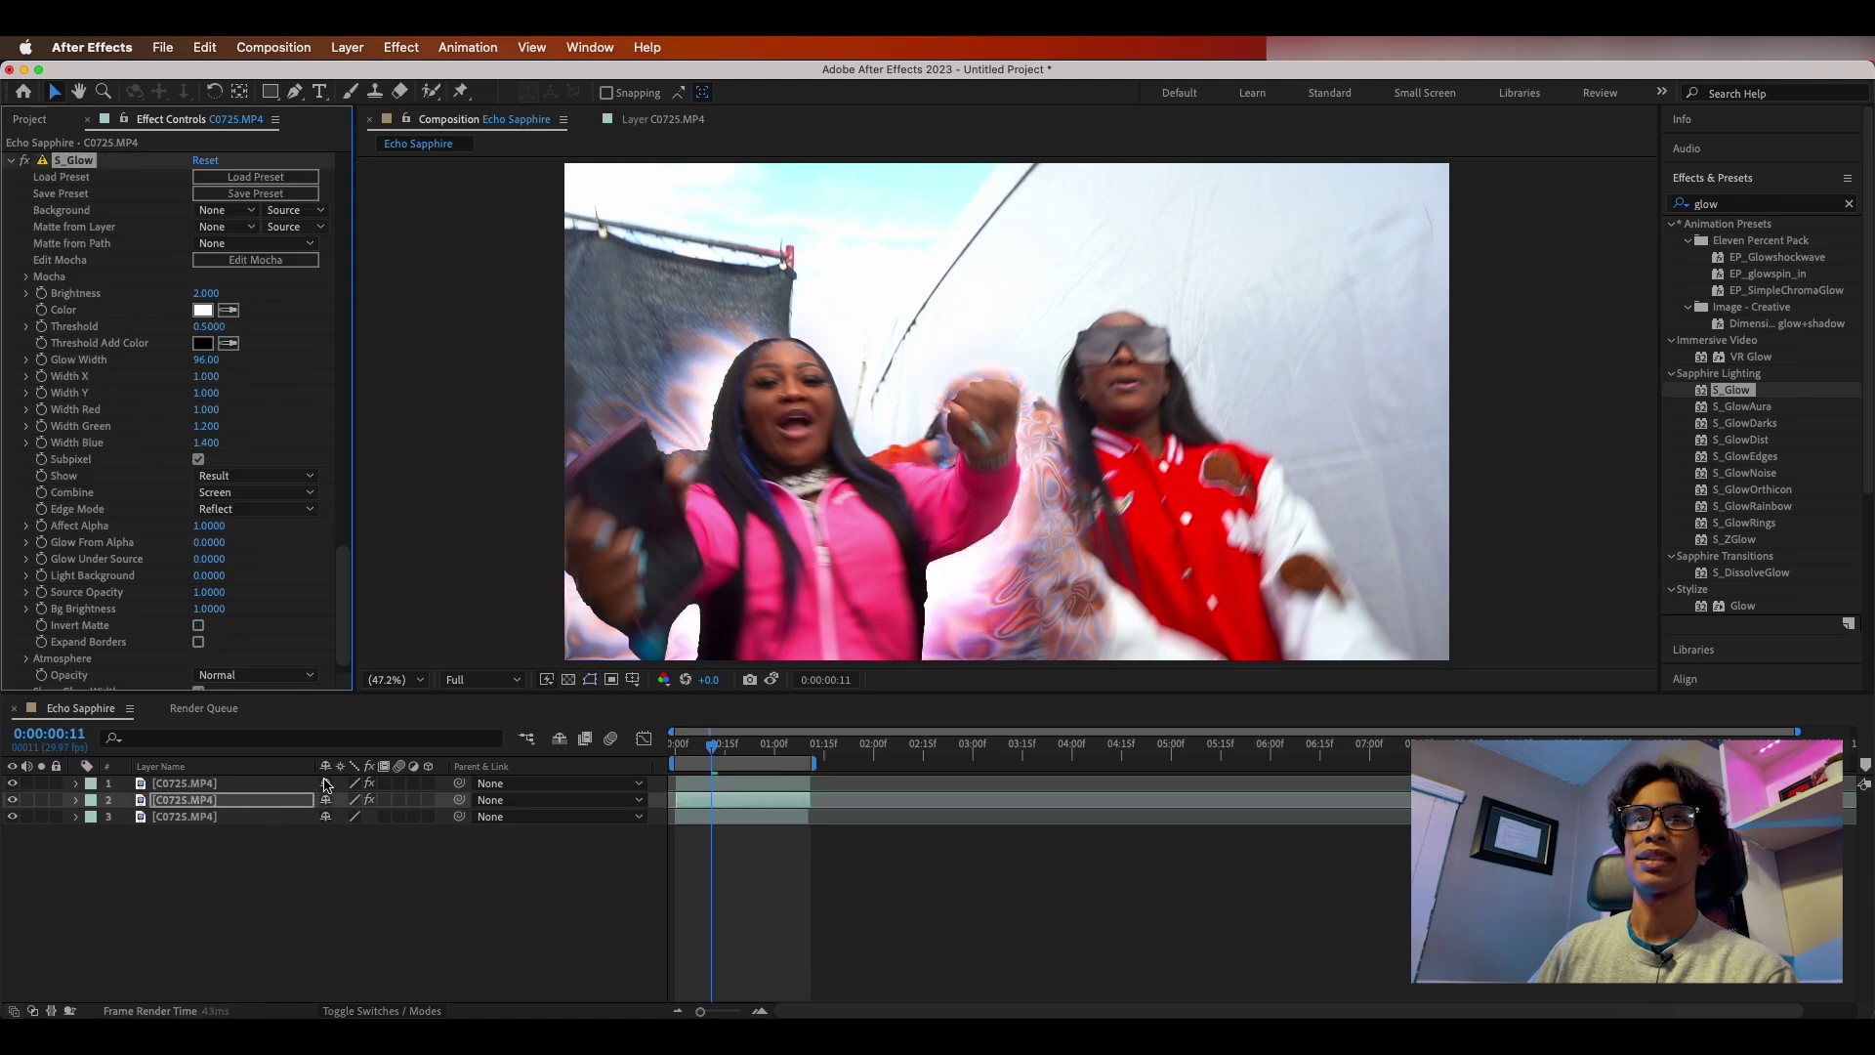
key("space")
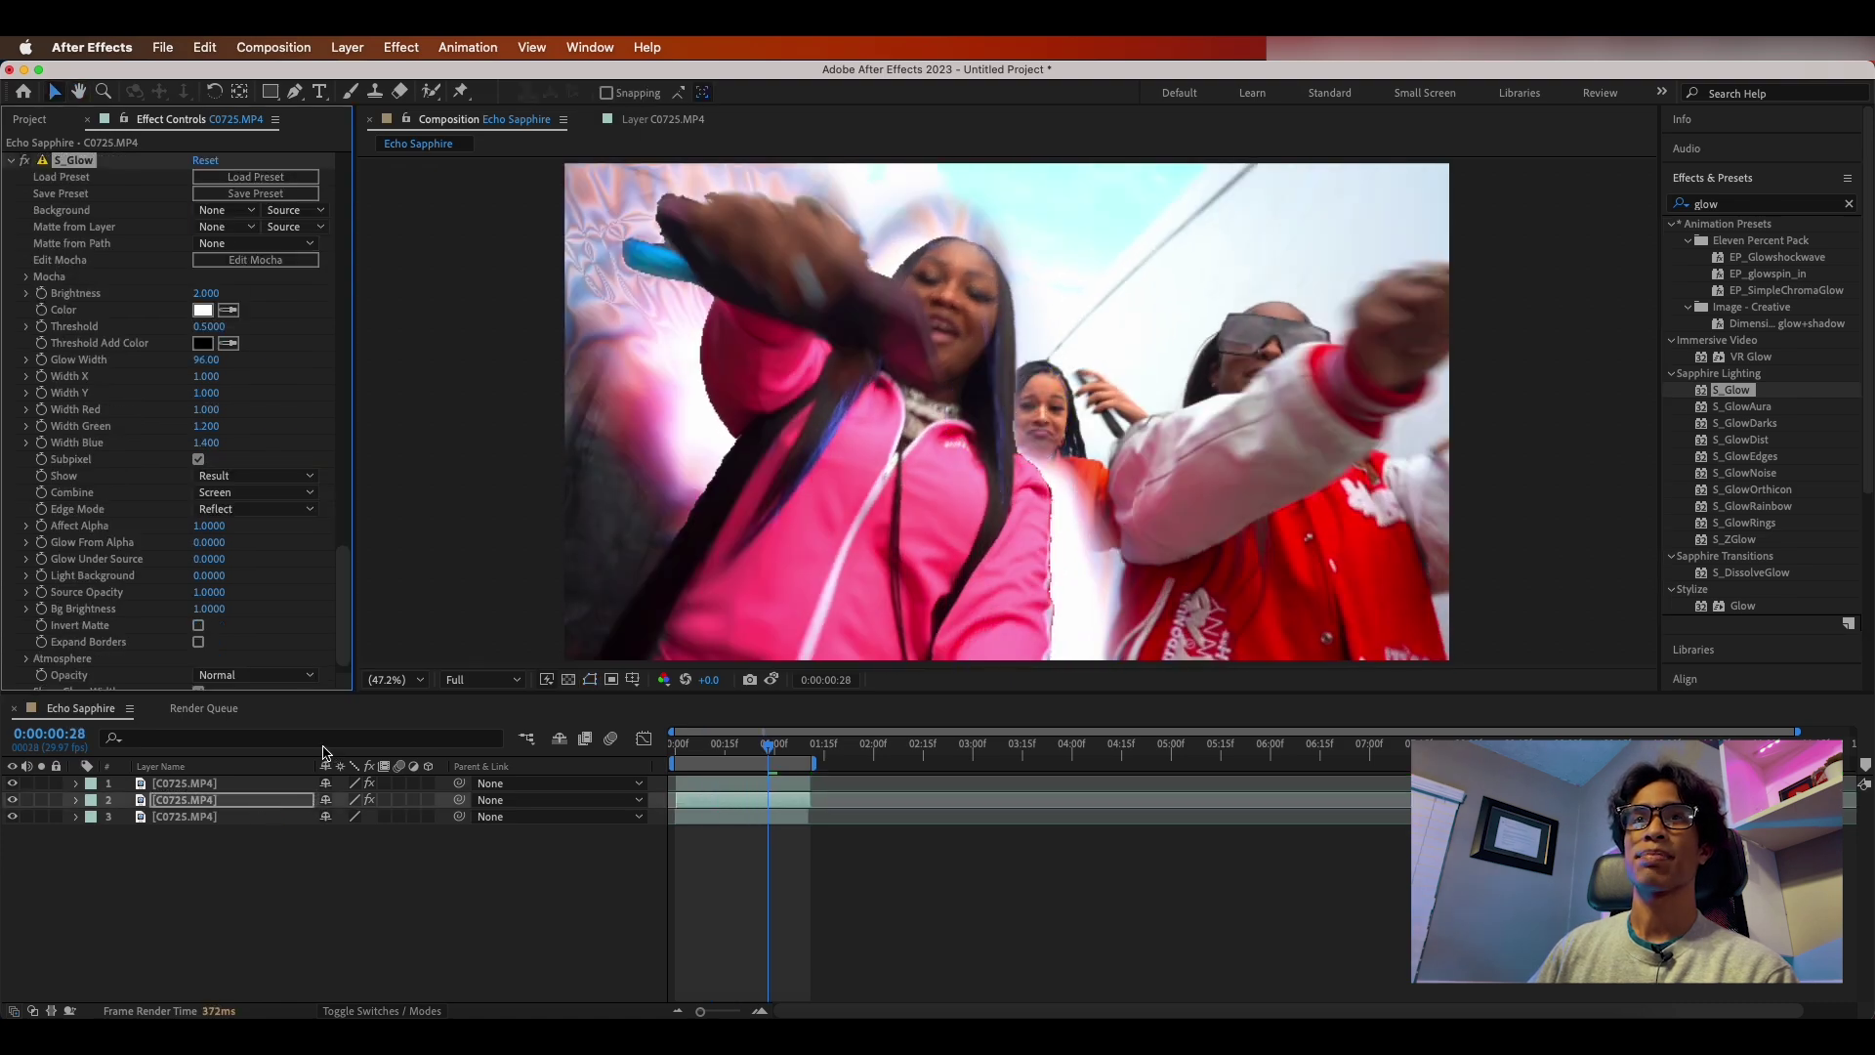
key("space")
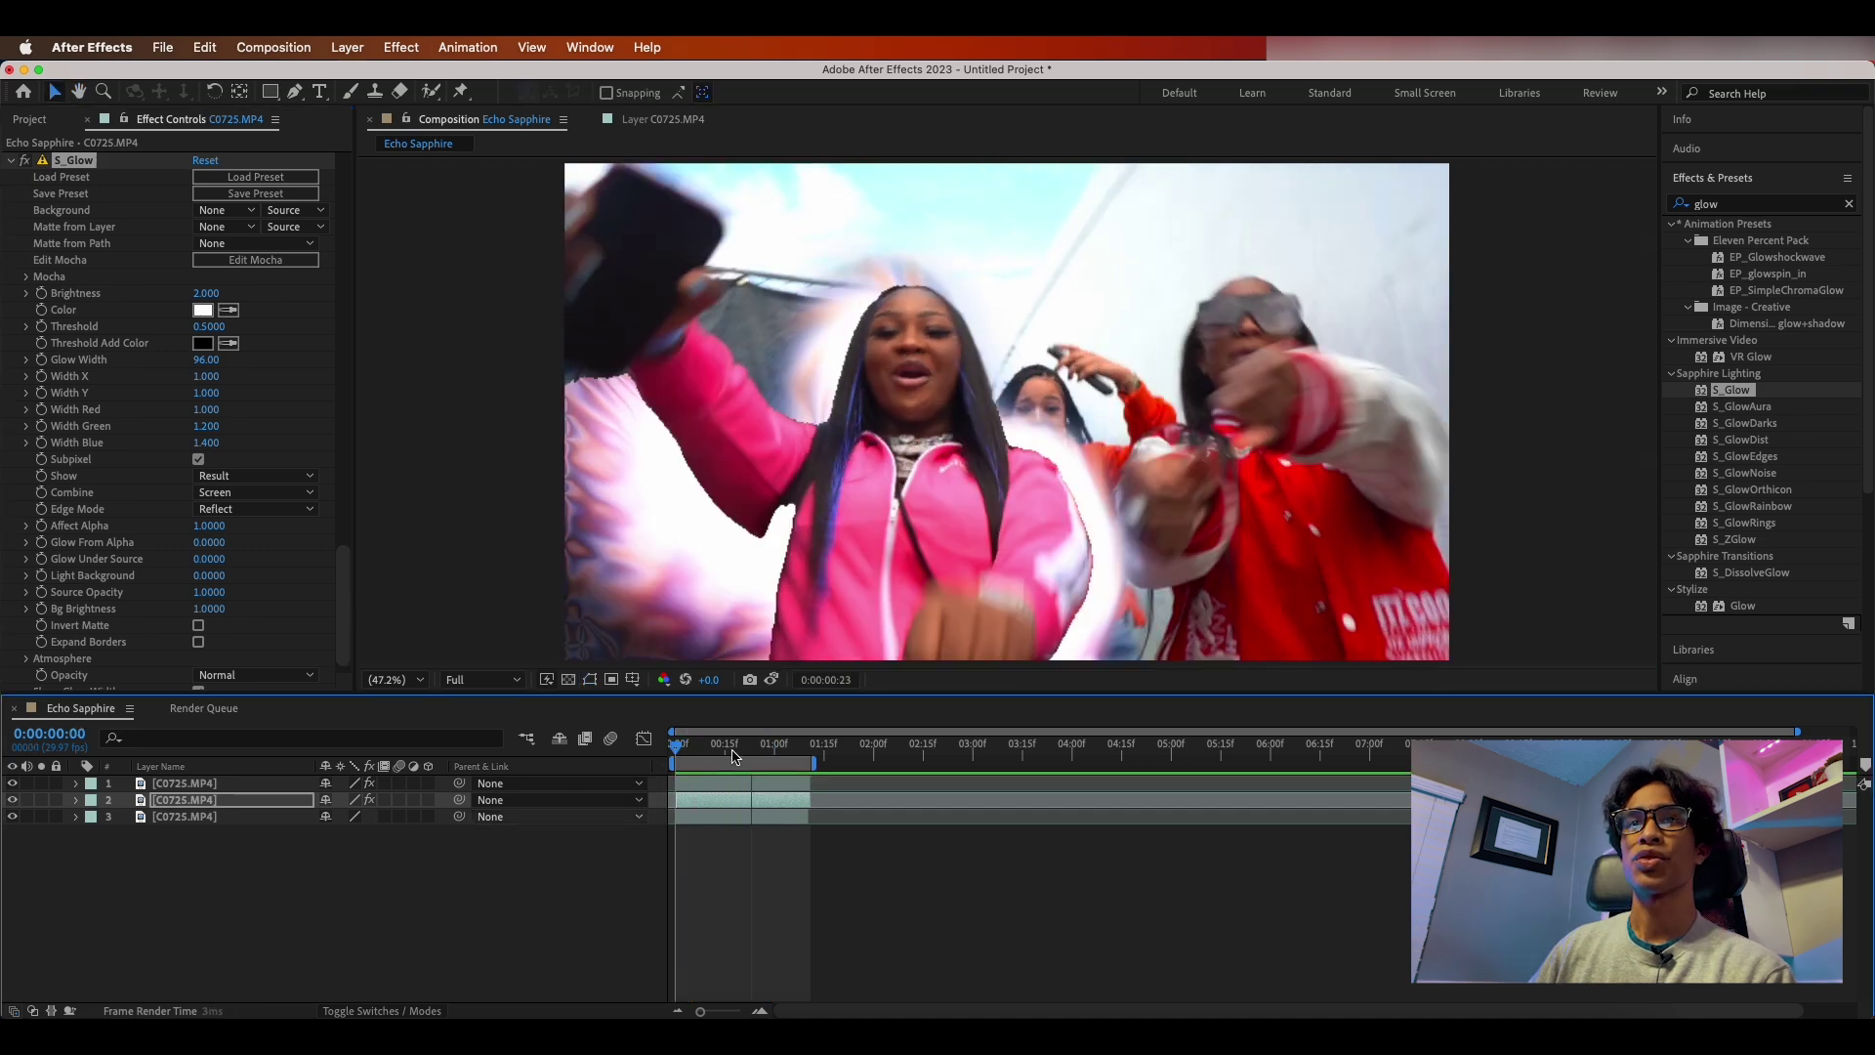
key("space")
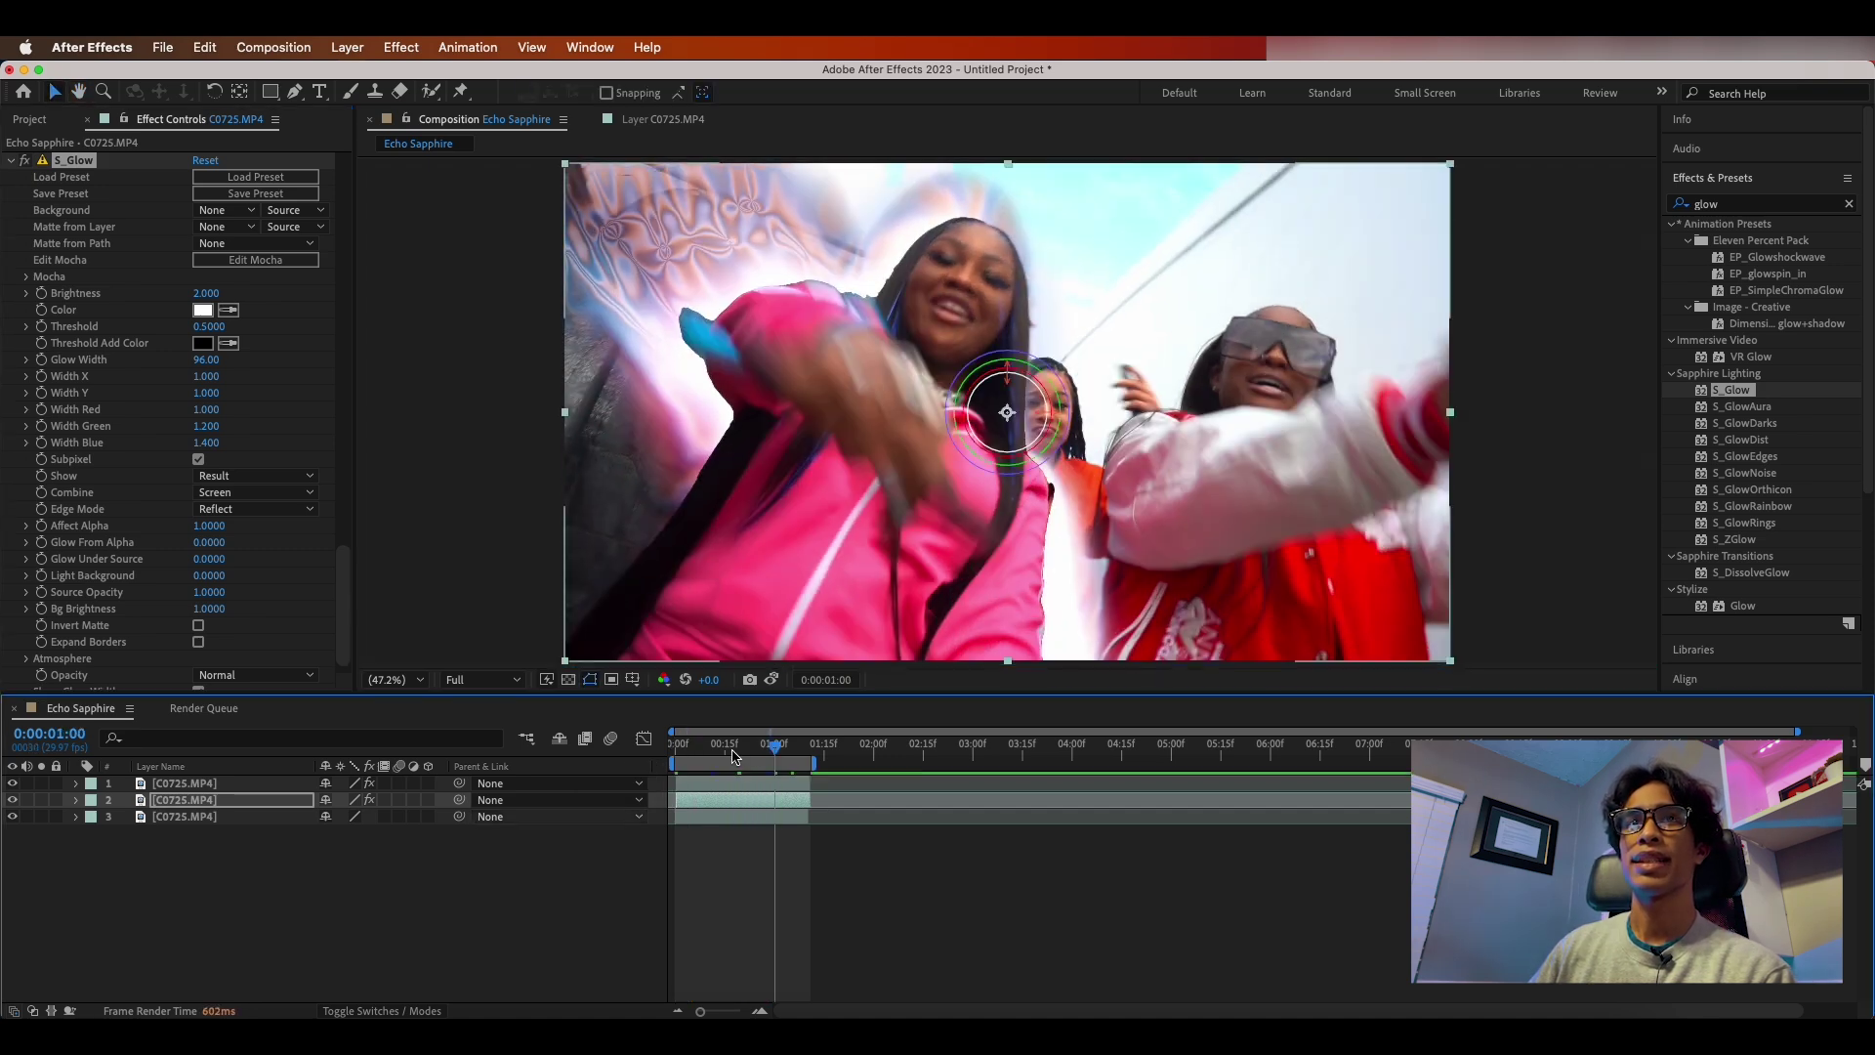
Step: Search the effects for "distor", apply S_DistortChroma to the middle C0725.MP4 layer and review its settings
left_click(1845, 207)
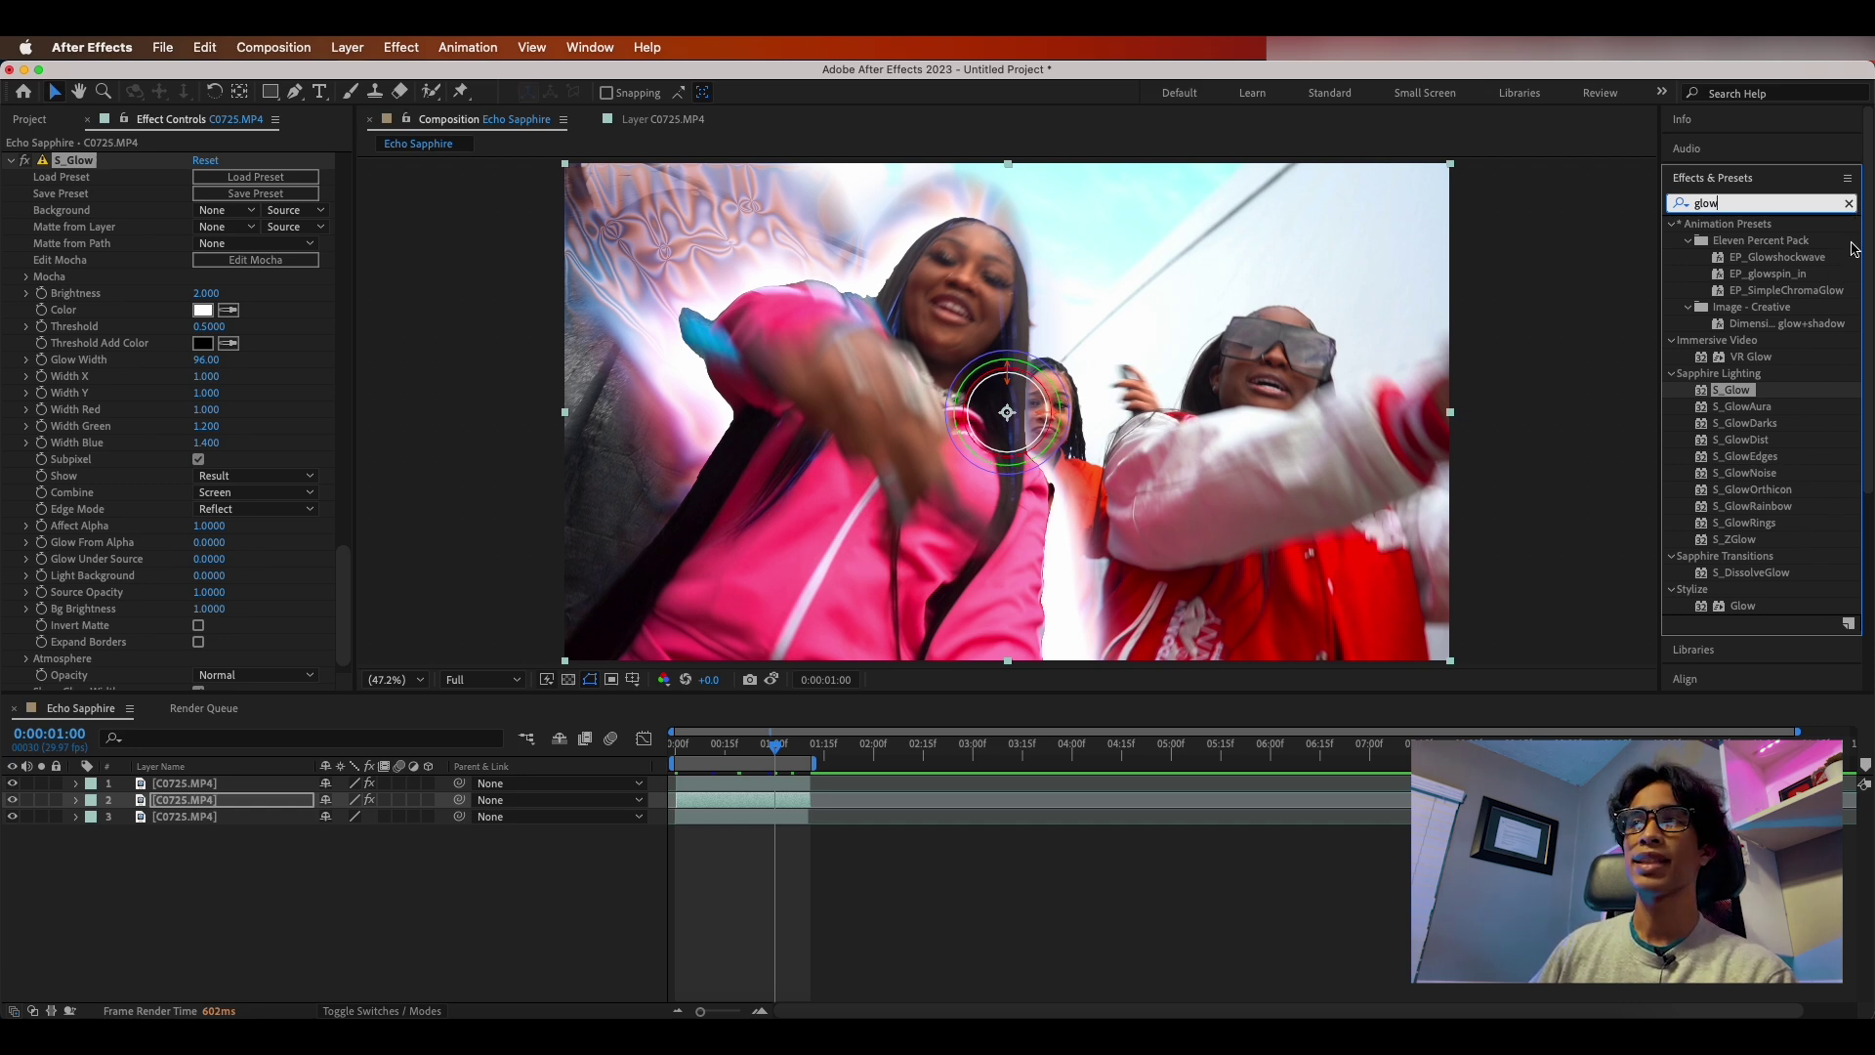
left_click(1849, 204)
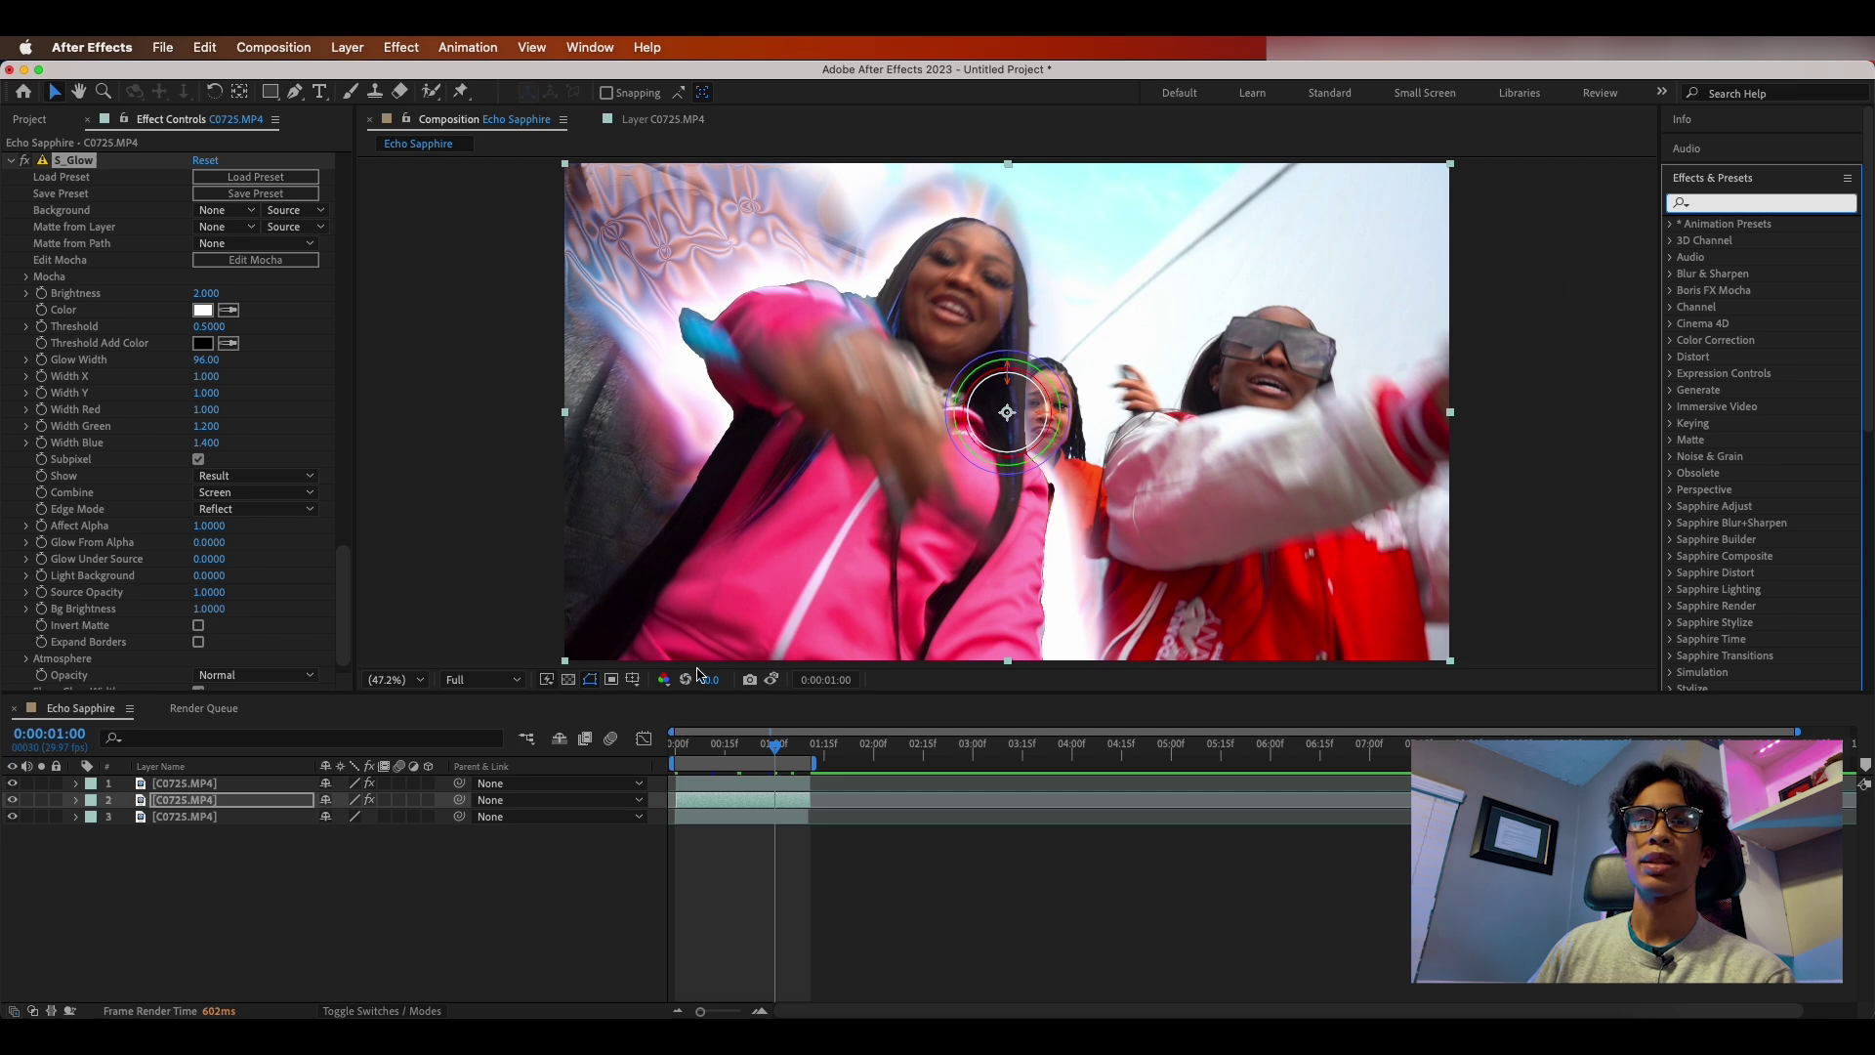
scroll(83, 373, "up", 10)
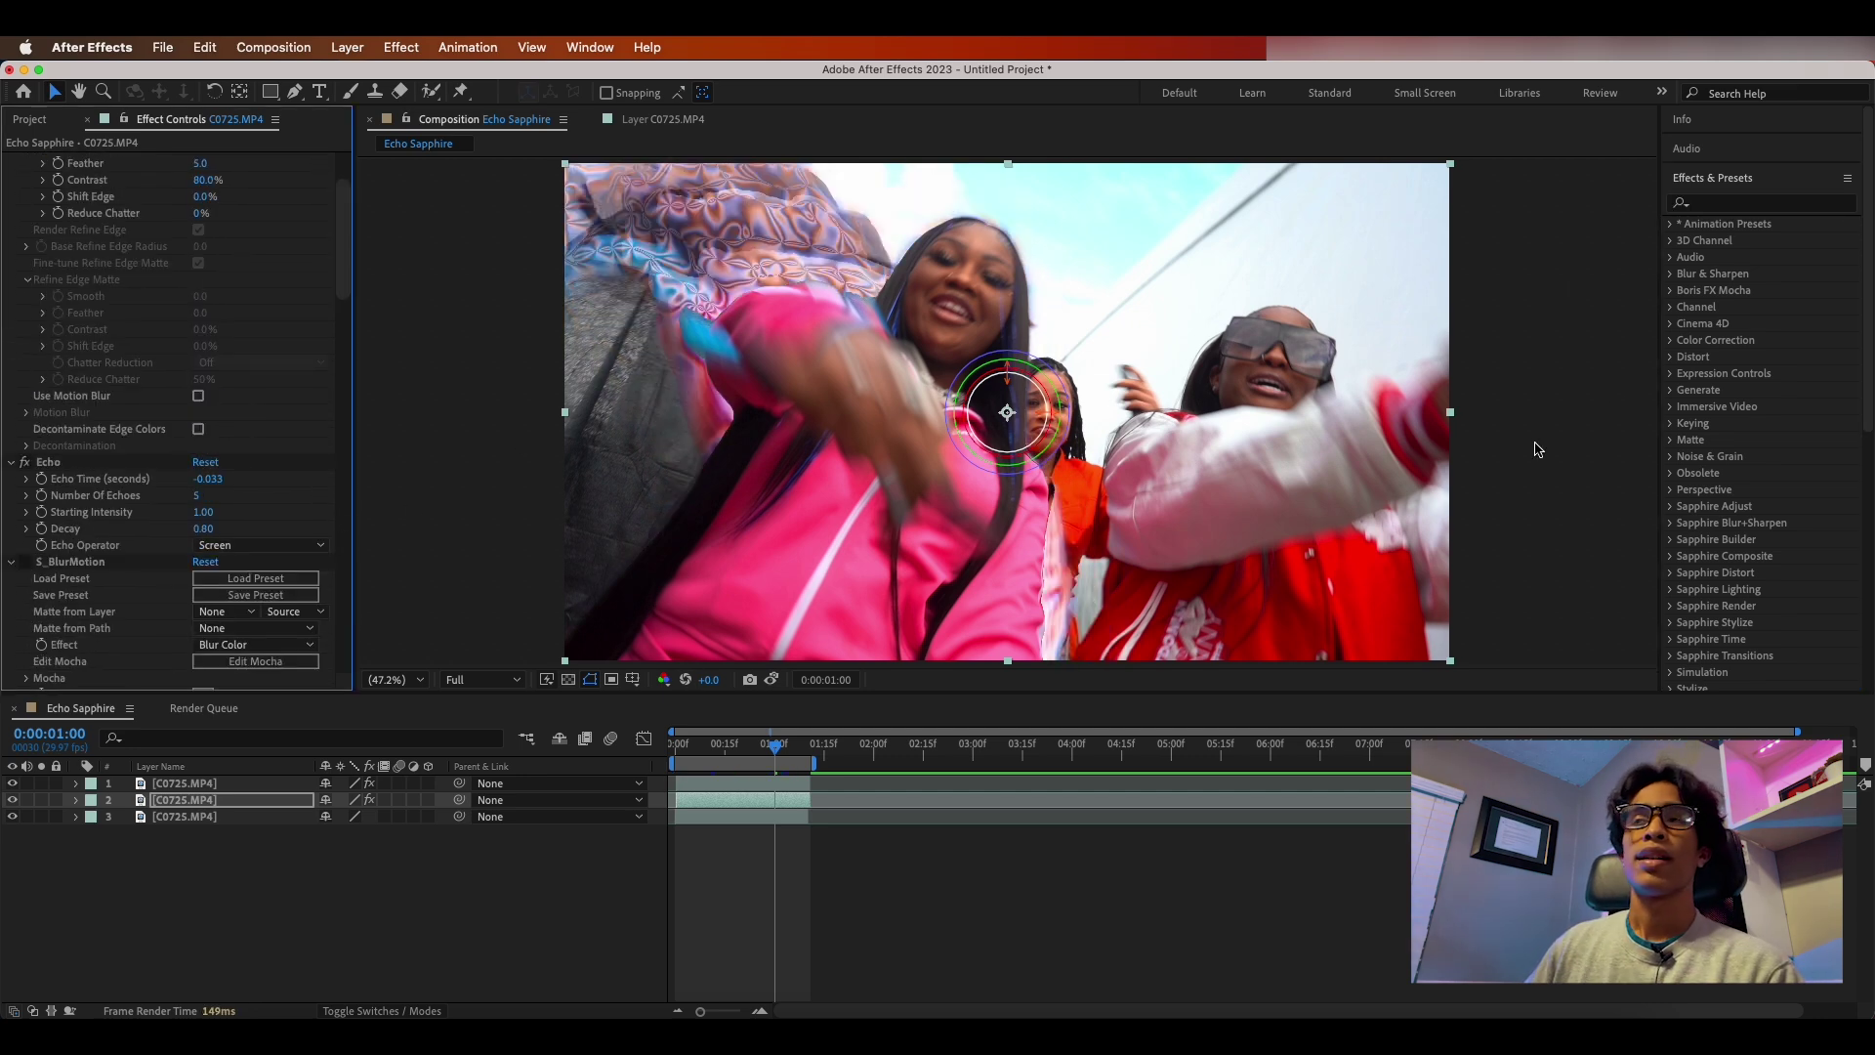
left_click(1718, 202)
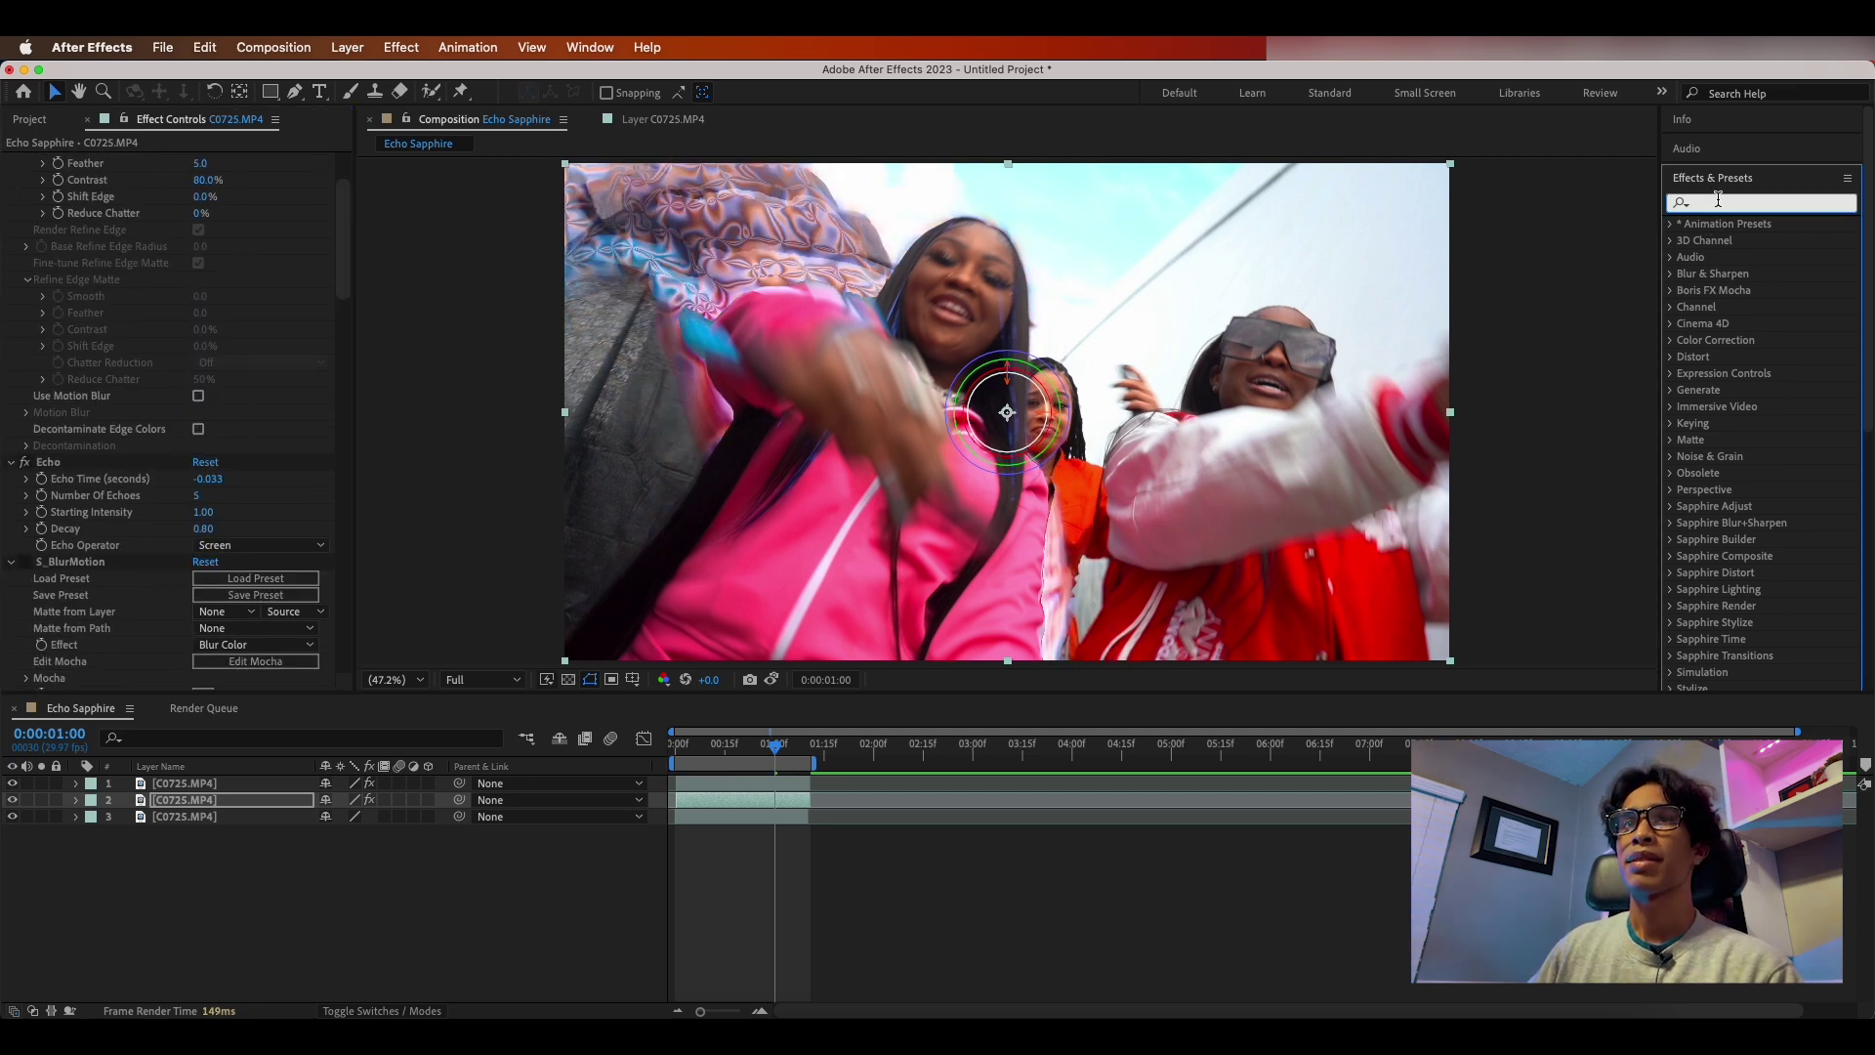
scroll(90, 537, "up", 2)
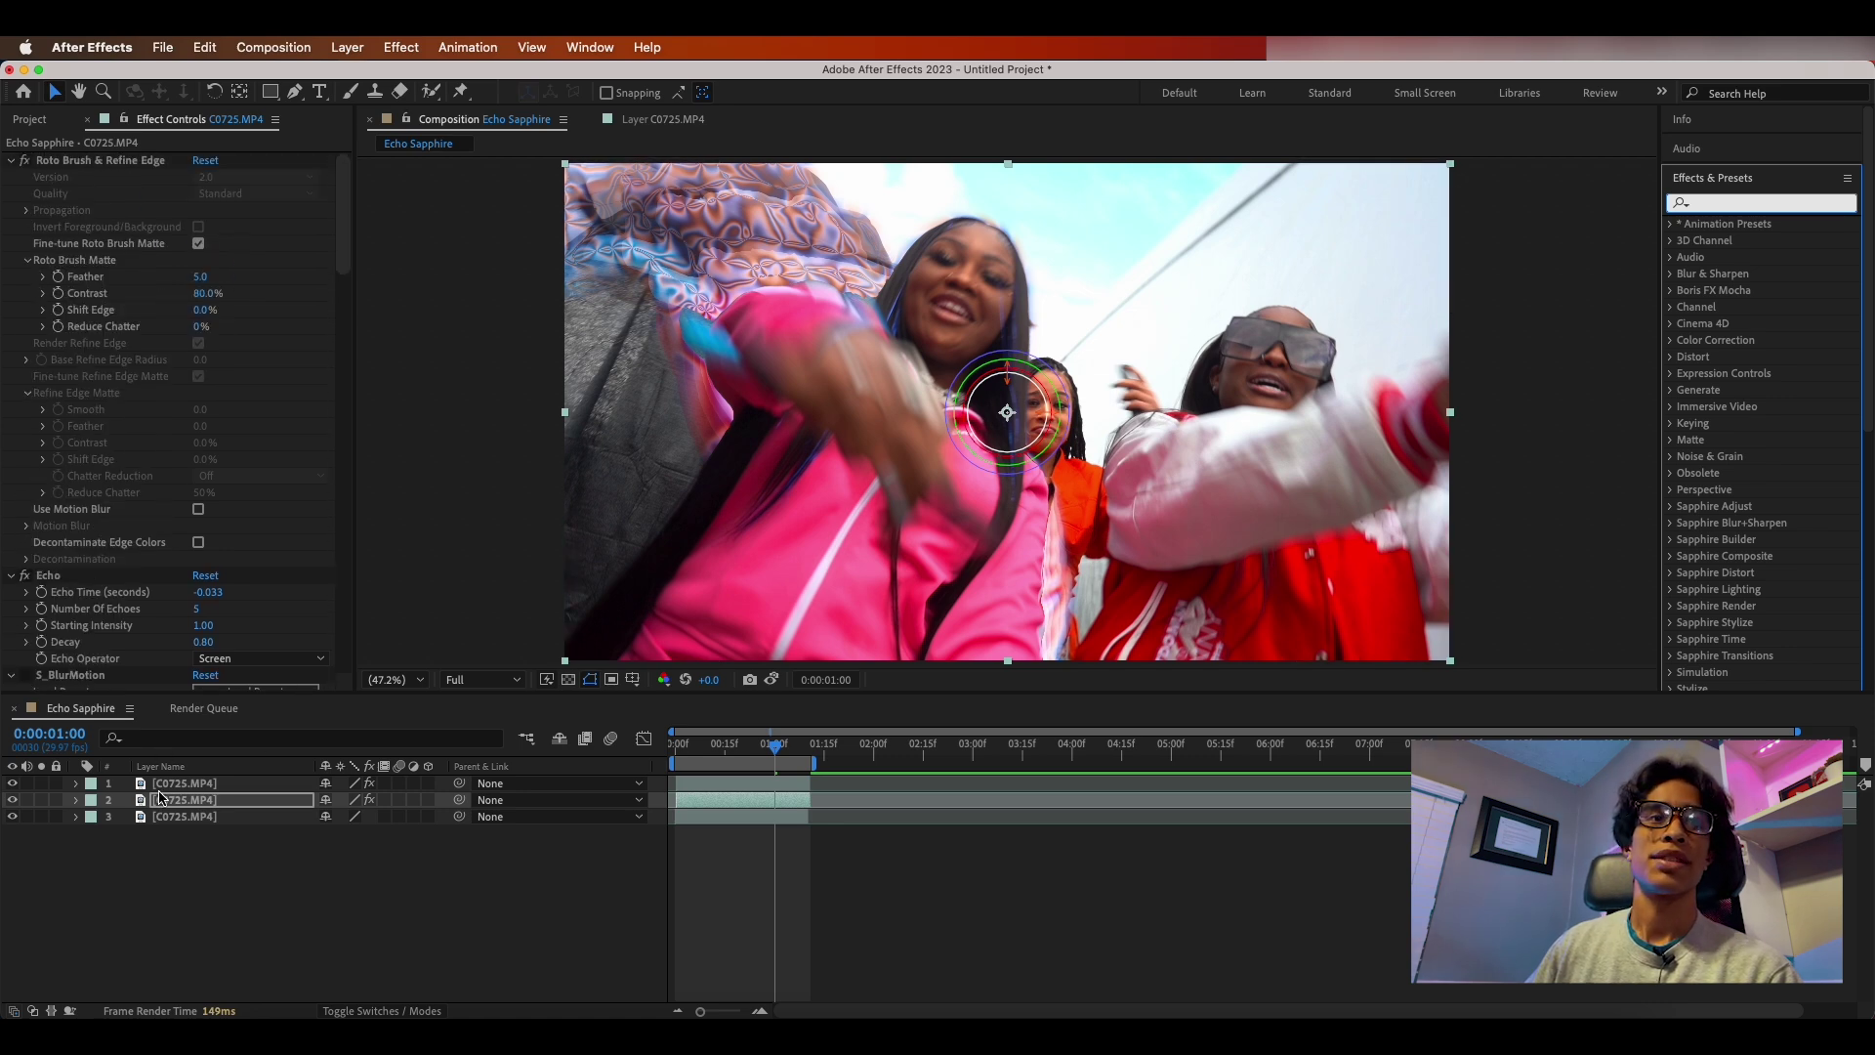
scroll(18, 399, "down", 10)
type("distor")
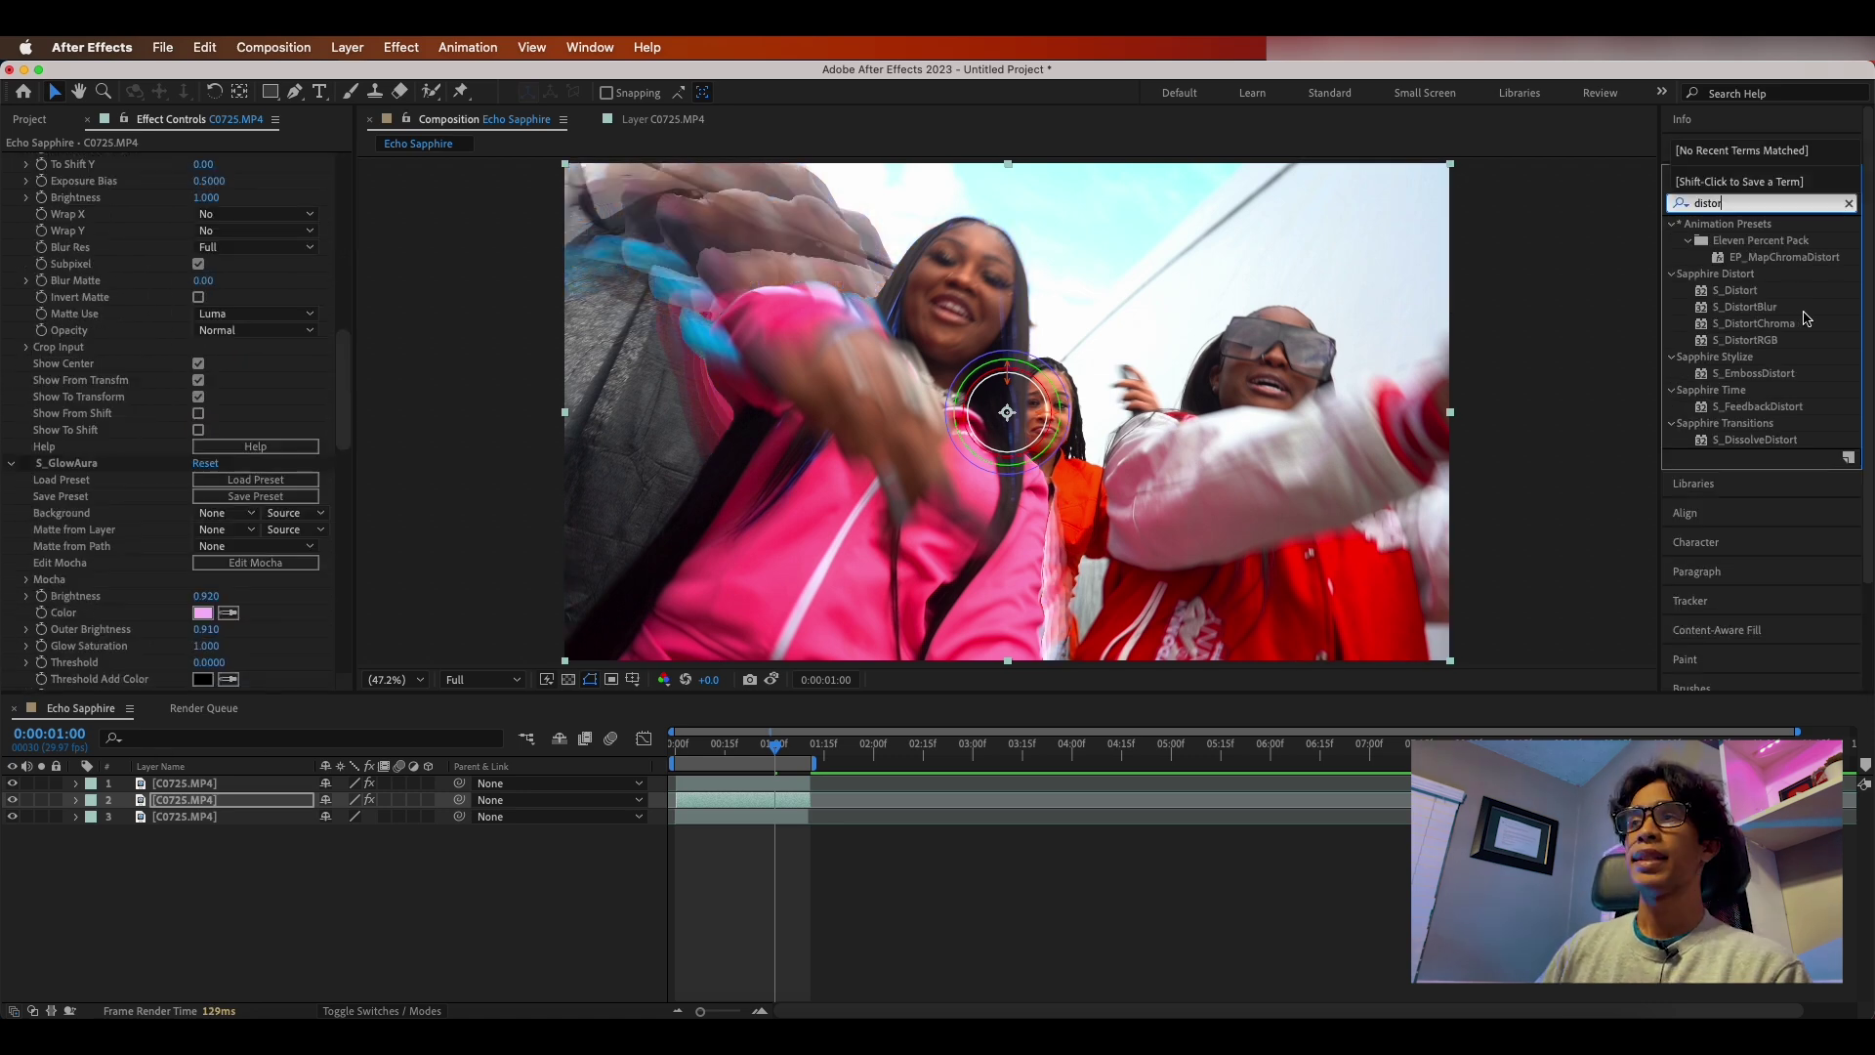
left_click_drag(1782, 325, 265, 805)
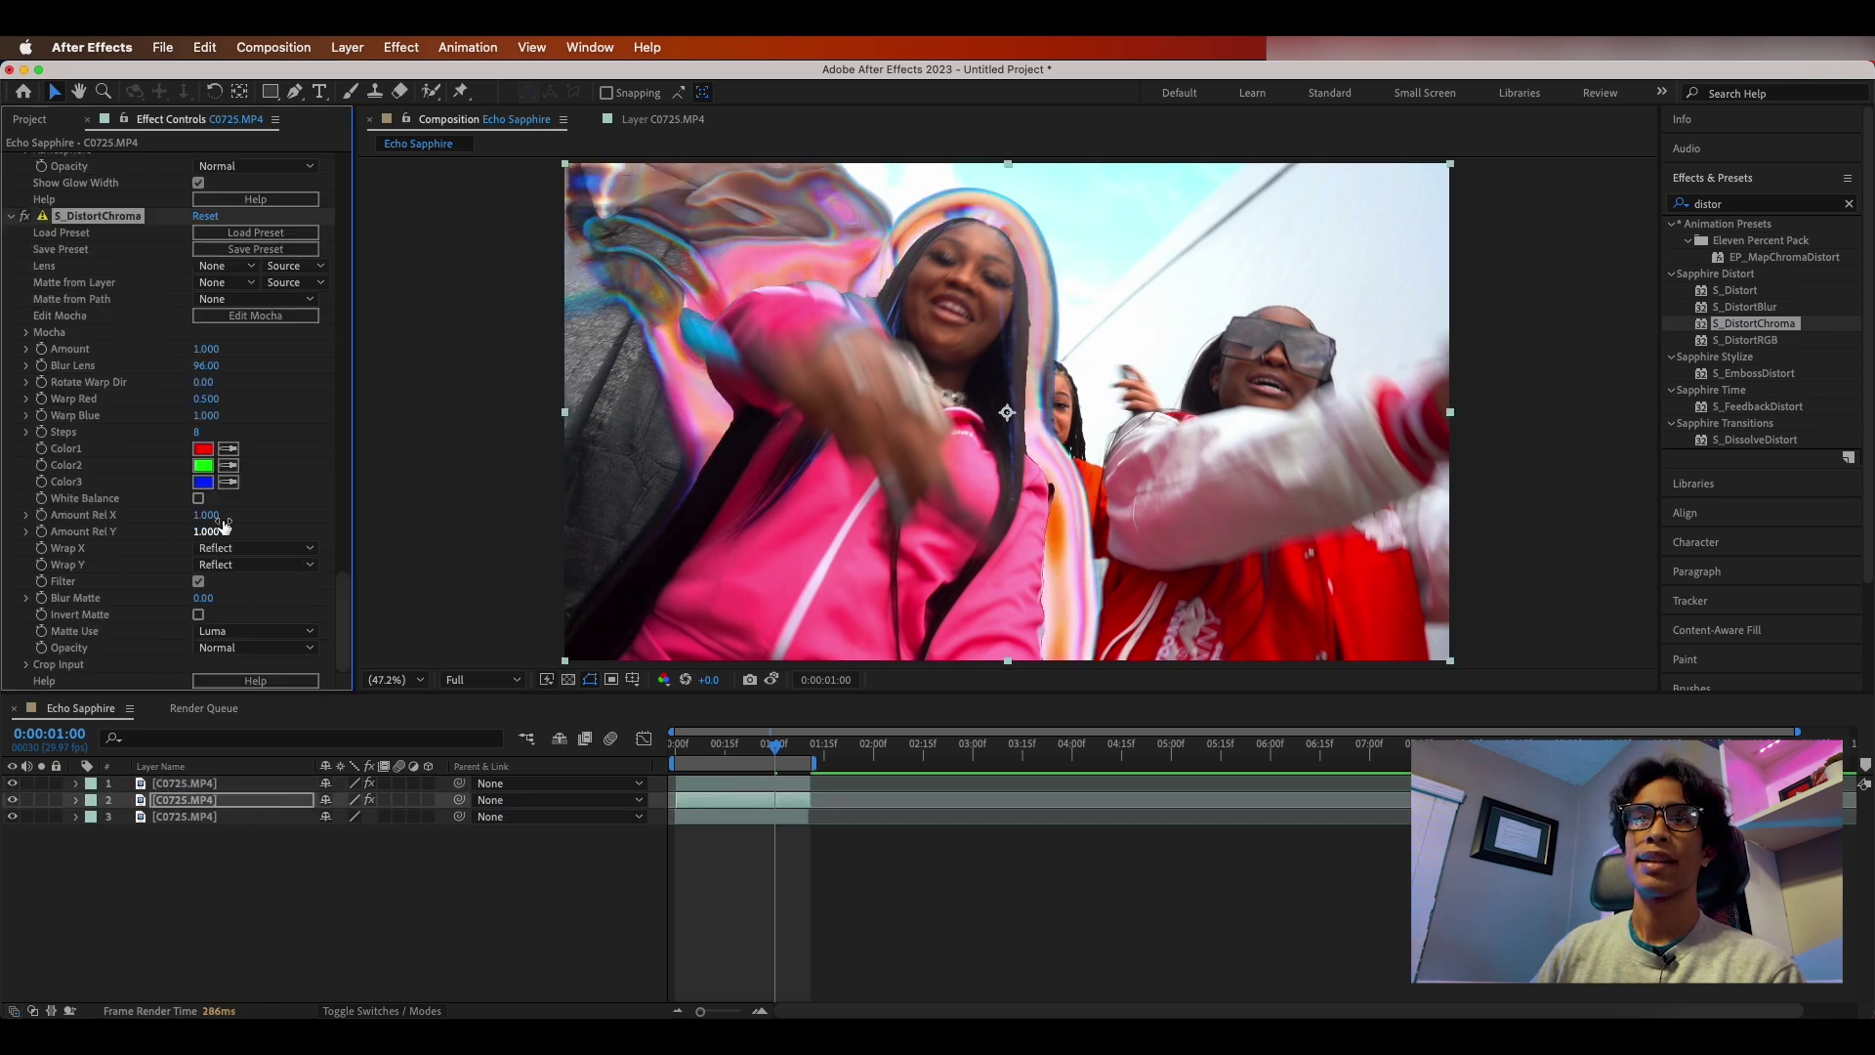
scroll(86, 324, "up", 4)
scroll(86, 336, "down", 4)
scroll(87, 367, "up", 4)
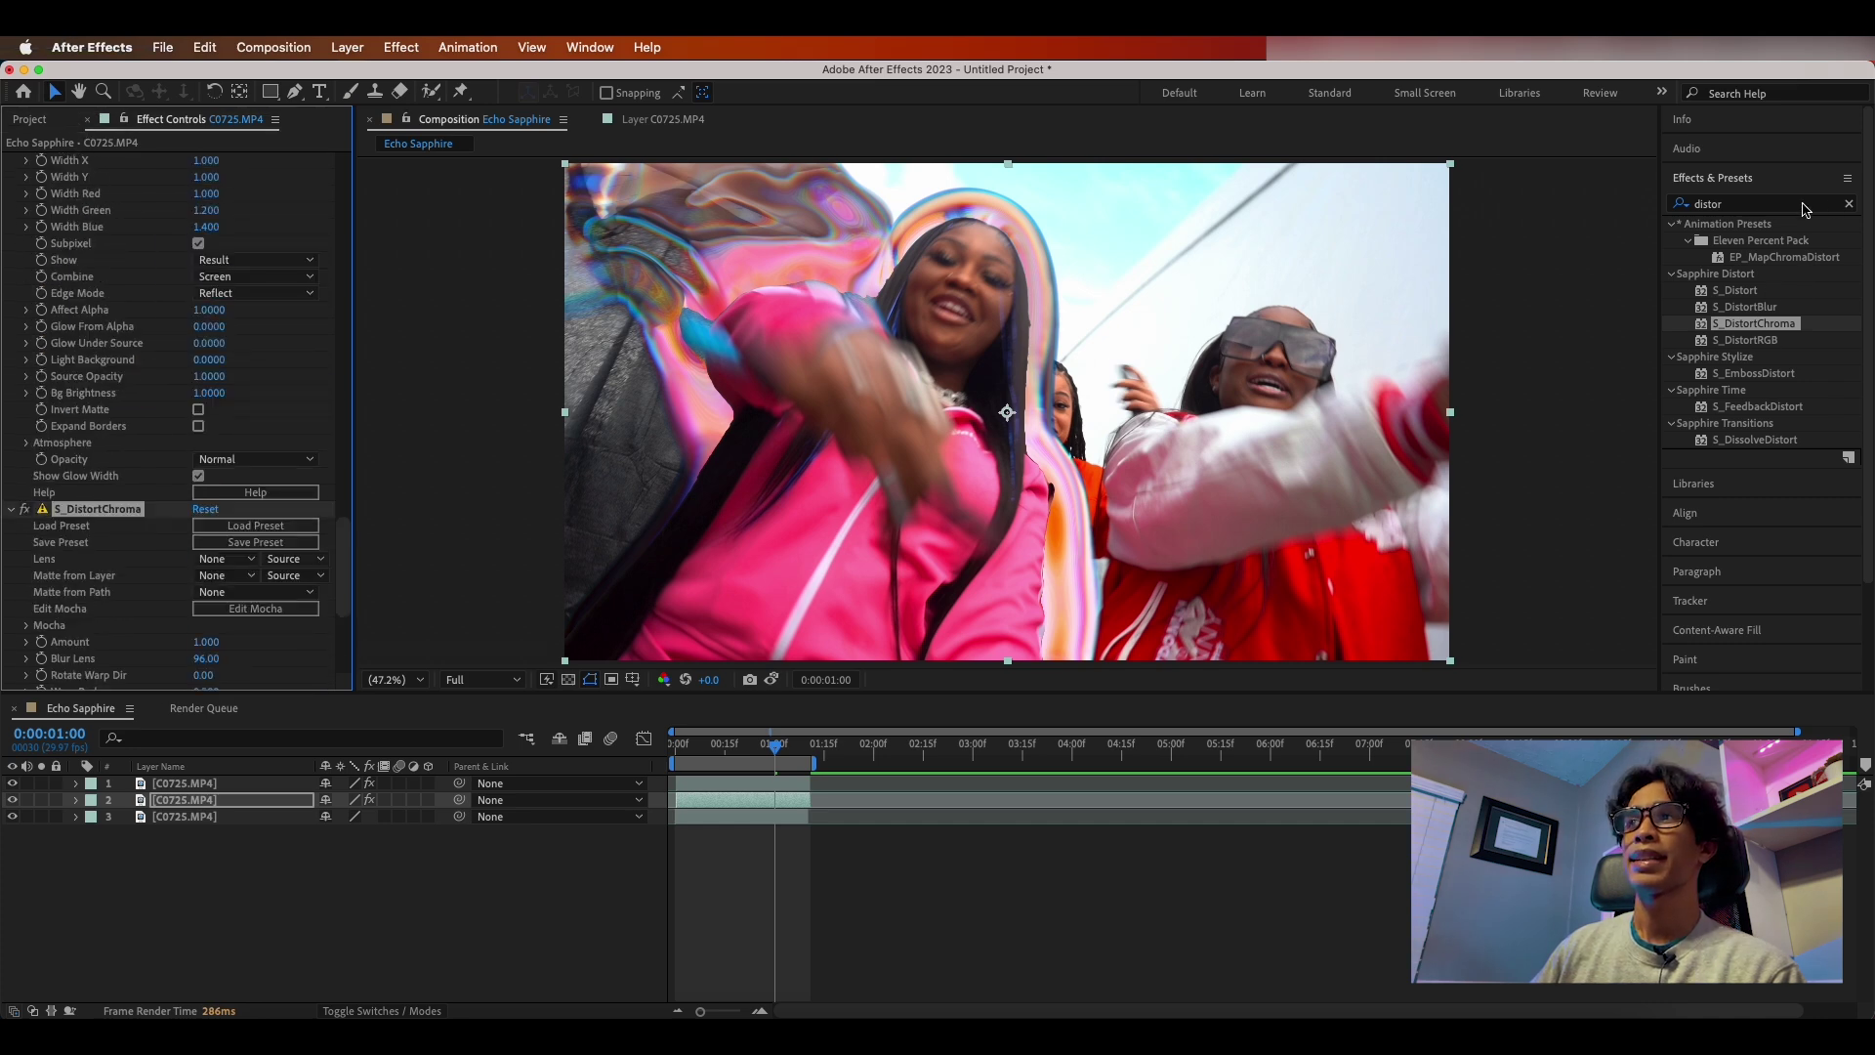
Step: Add a second S_Glow to the middle C0725.MP4 layer after S_DistortChroma and preview the composite
left_click(1849, 204)
left_click(1807, 206)
type("glow")
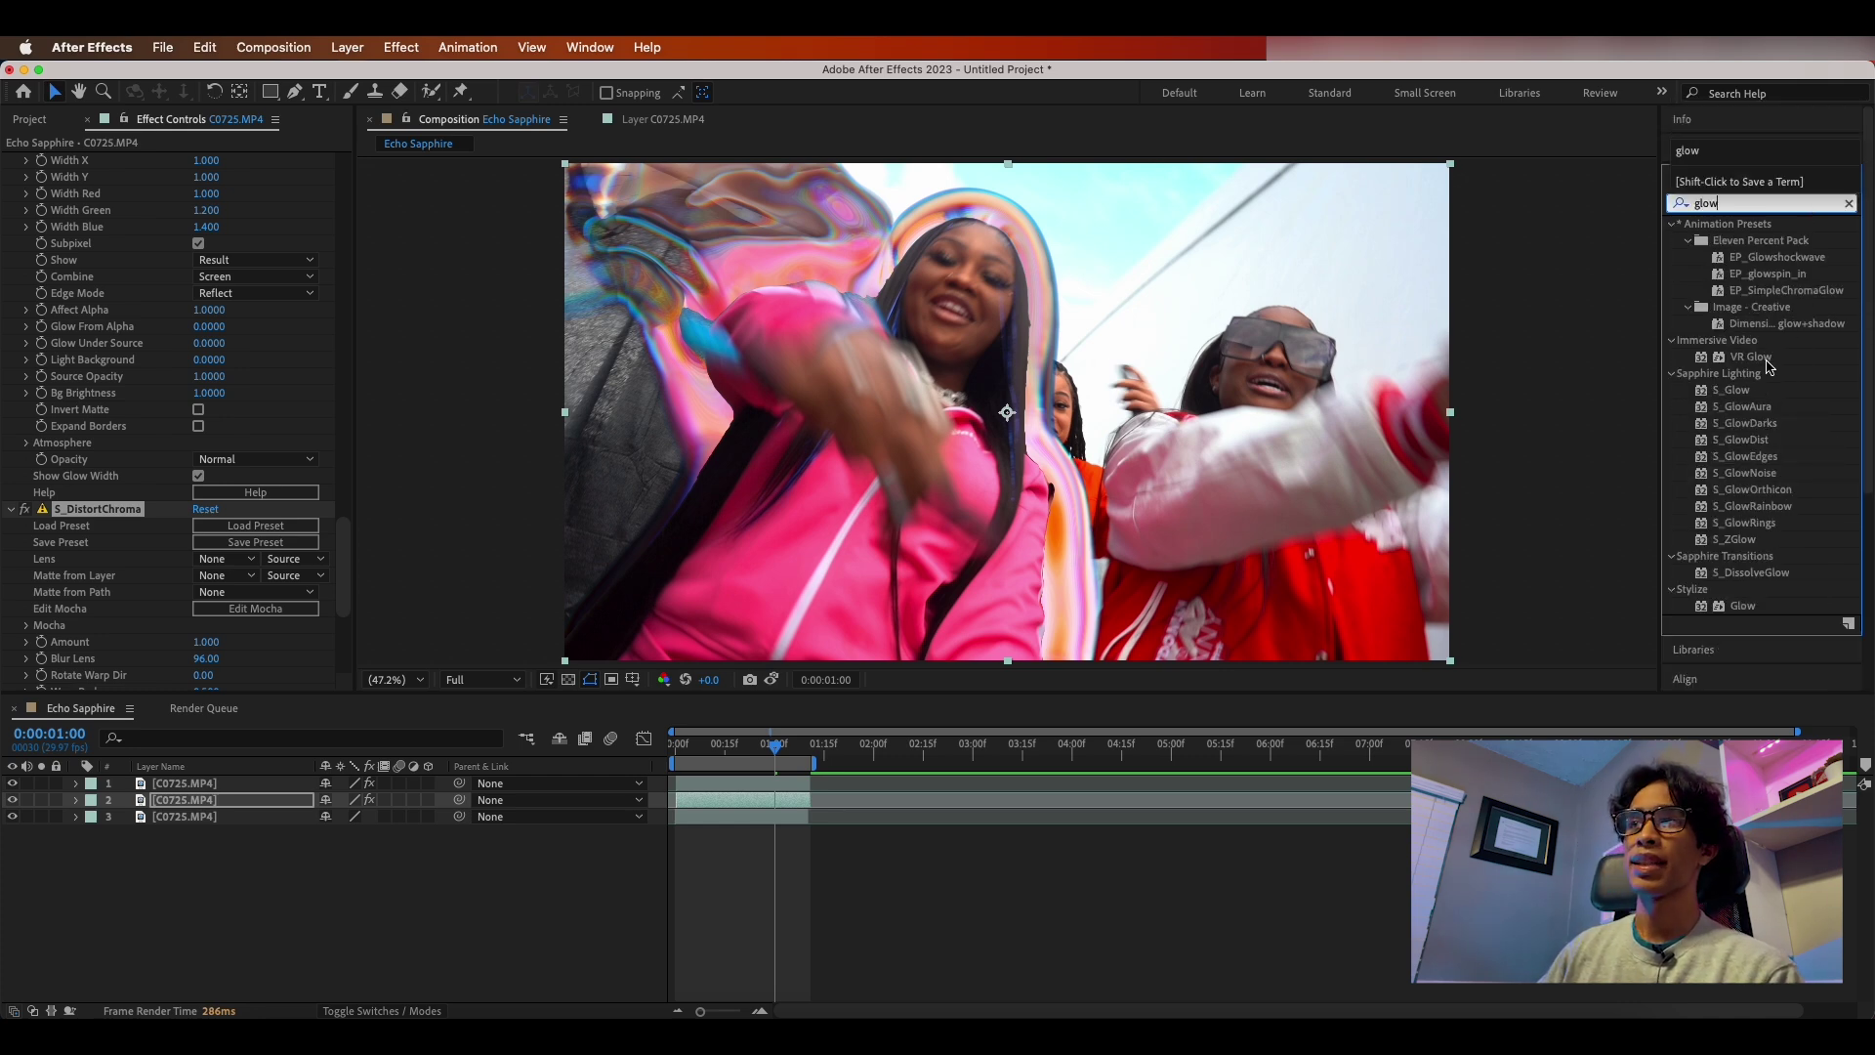
left_click_drag(1763, 389, 197, 672)
left_click_drag(211, 801, 209, 802)
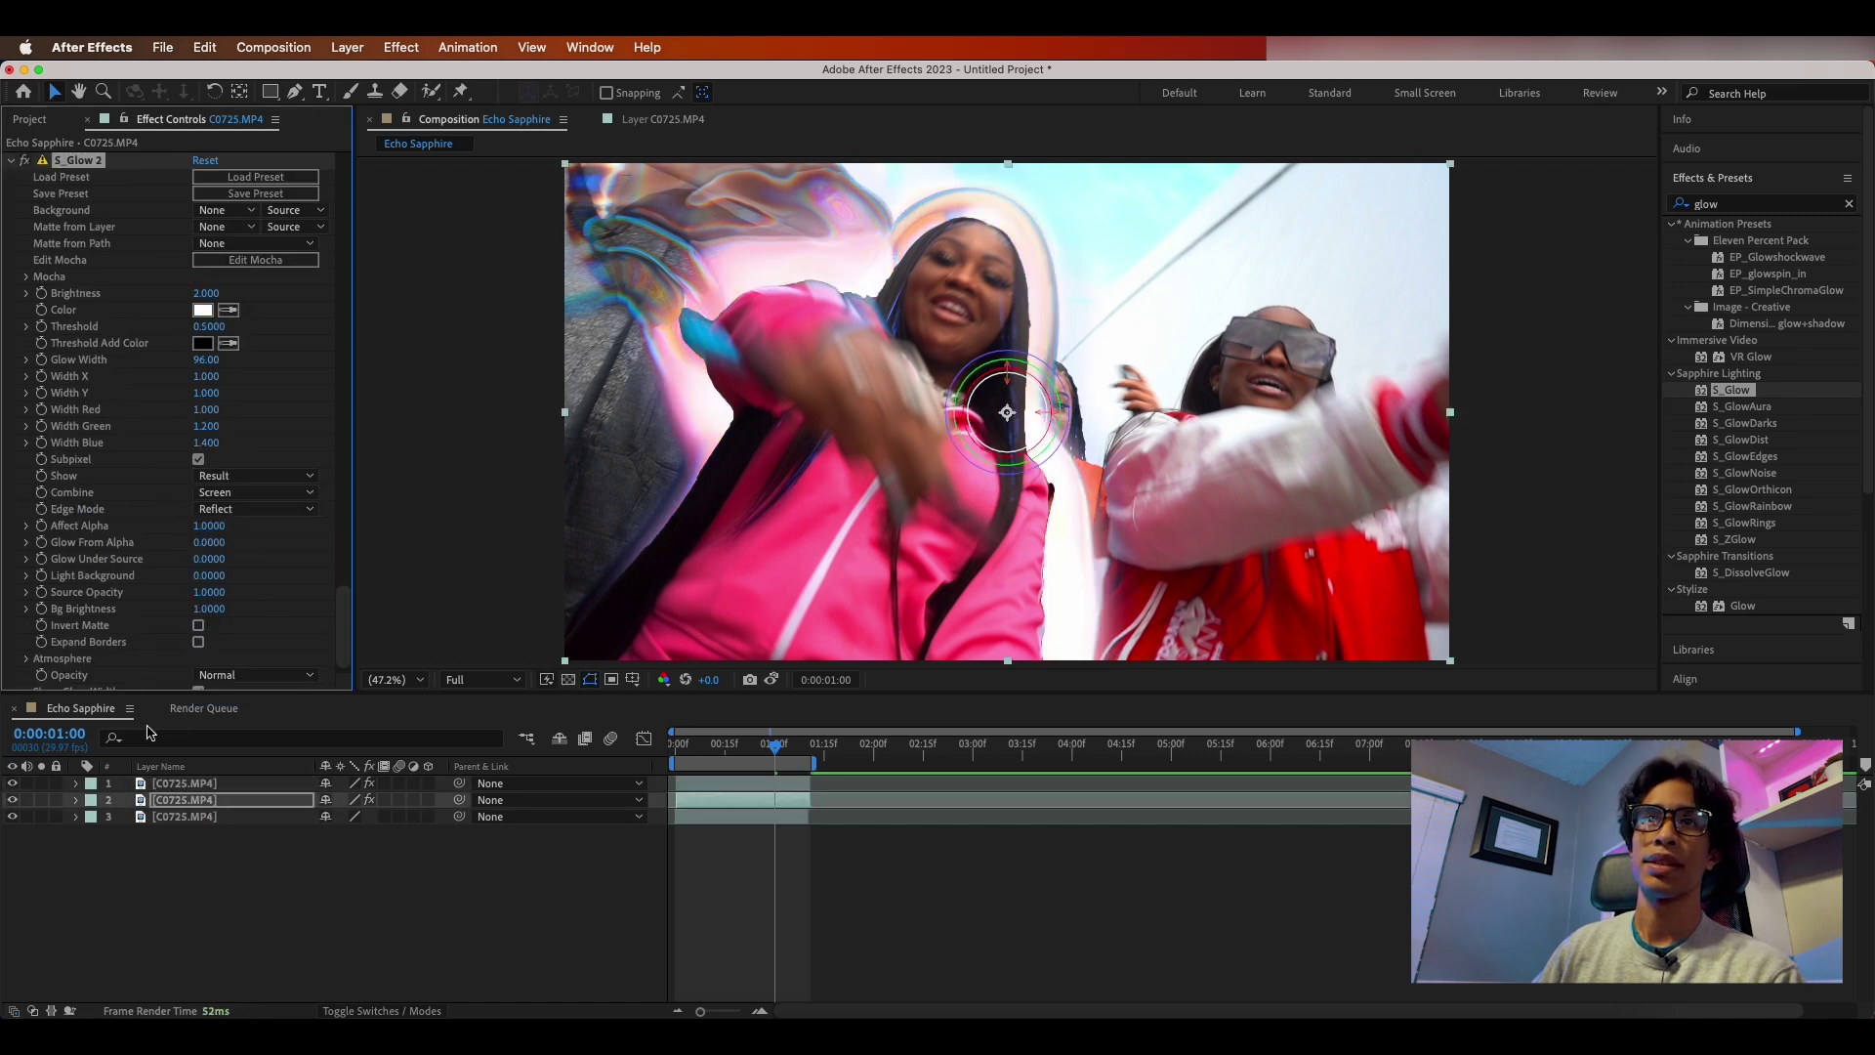
scroll(98, 620, "down", 1)
key("space")
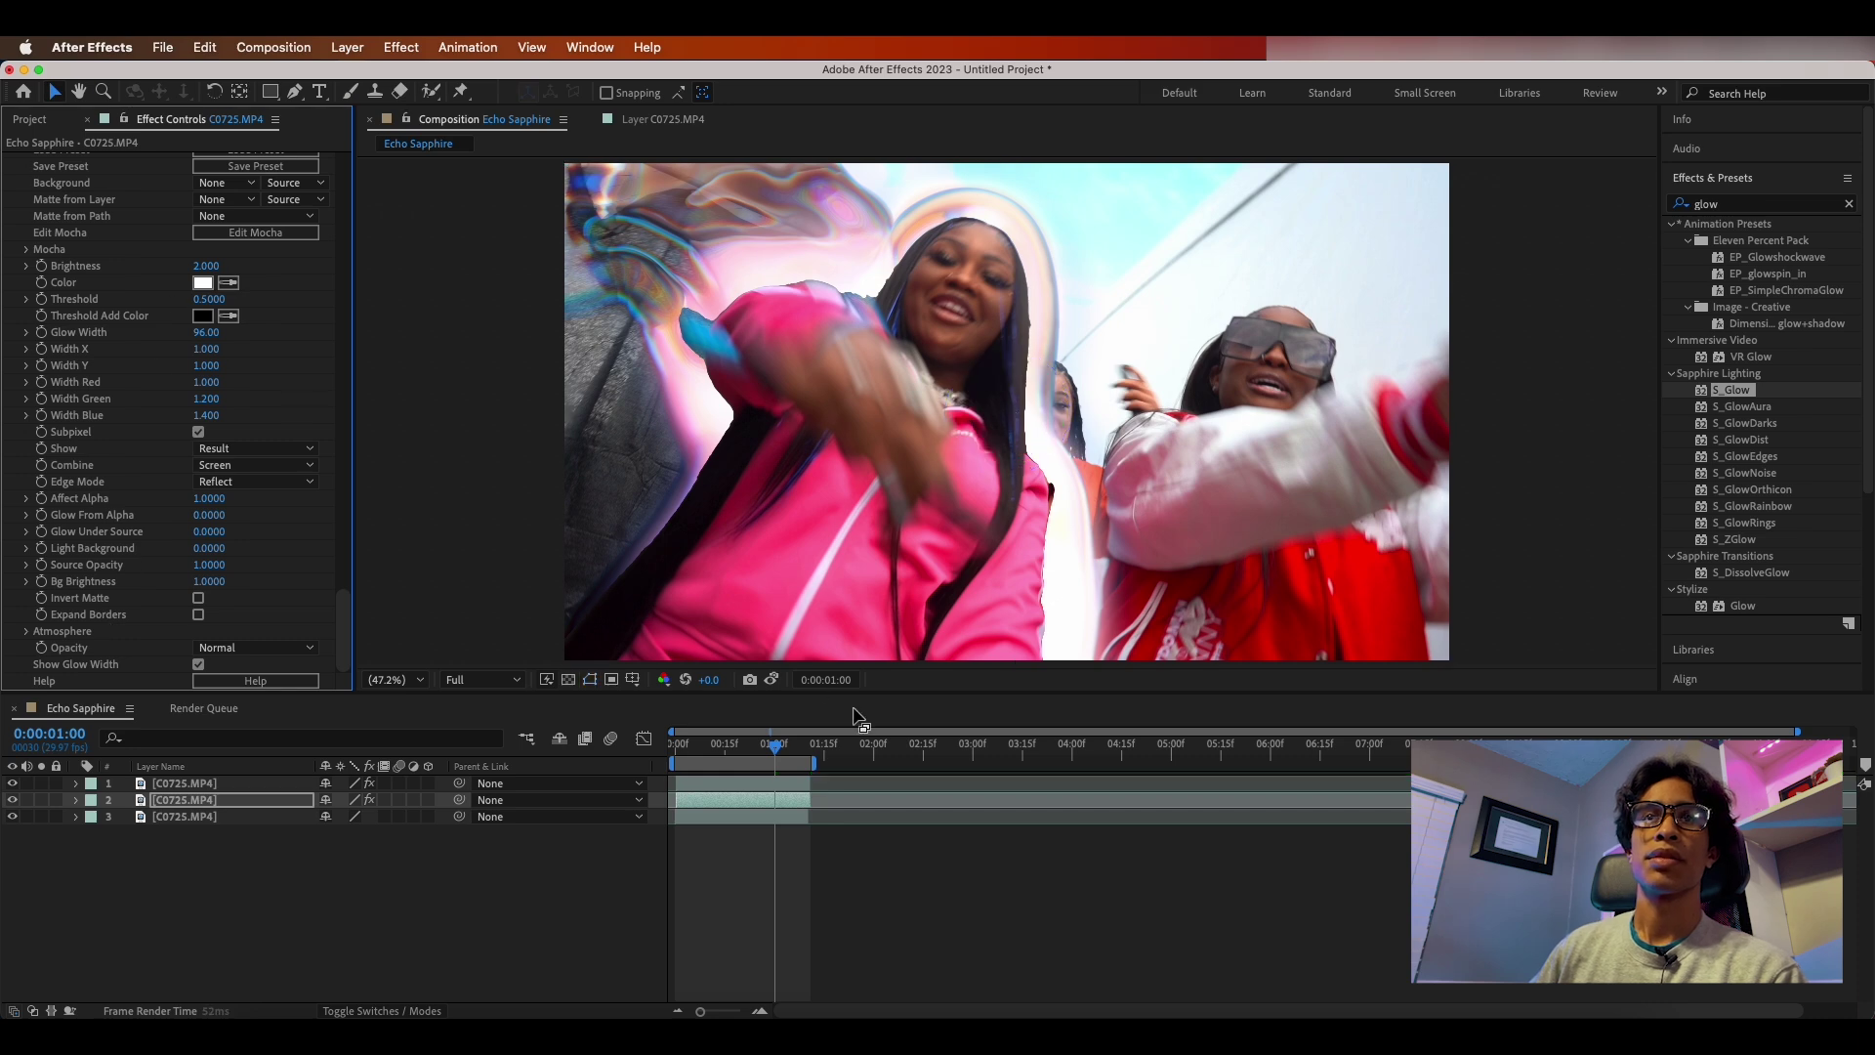
key("space")
left_click_drag(803, 750, 727, 755)
key("space")
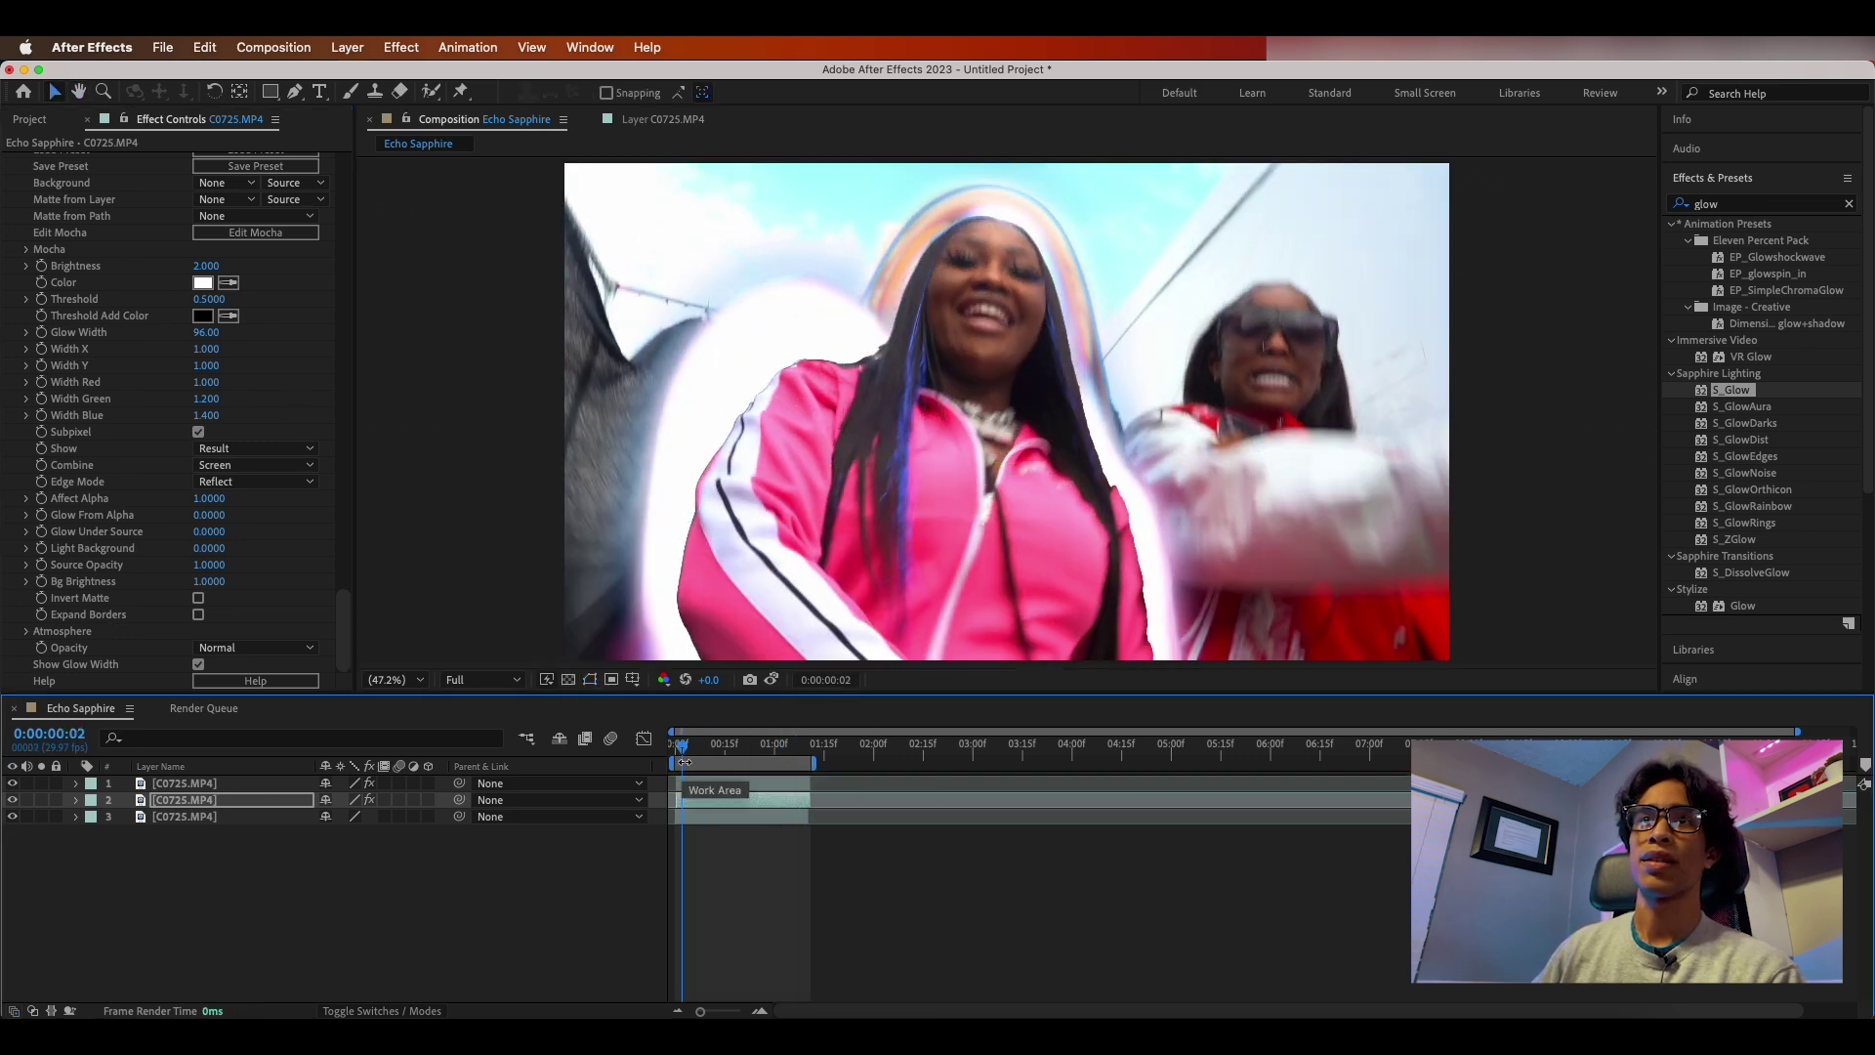
Step: Set S_DistortChroma's Amount to 2.210 at 0:00:00:20 and preview the distortion
scroll(316, 447, "down", 5)
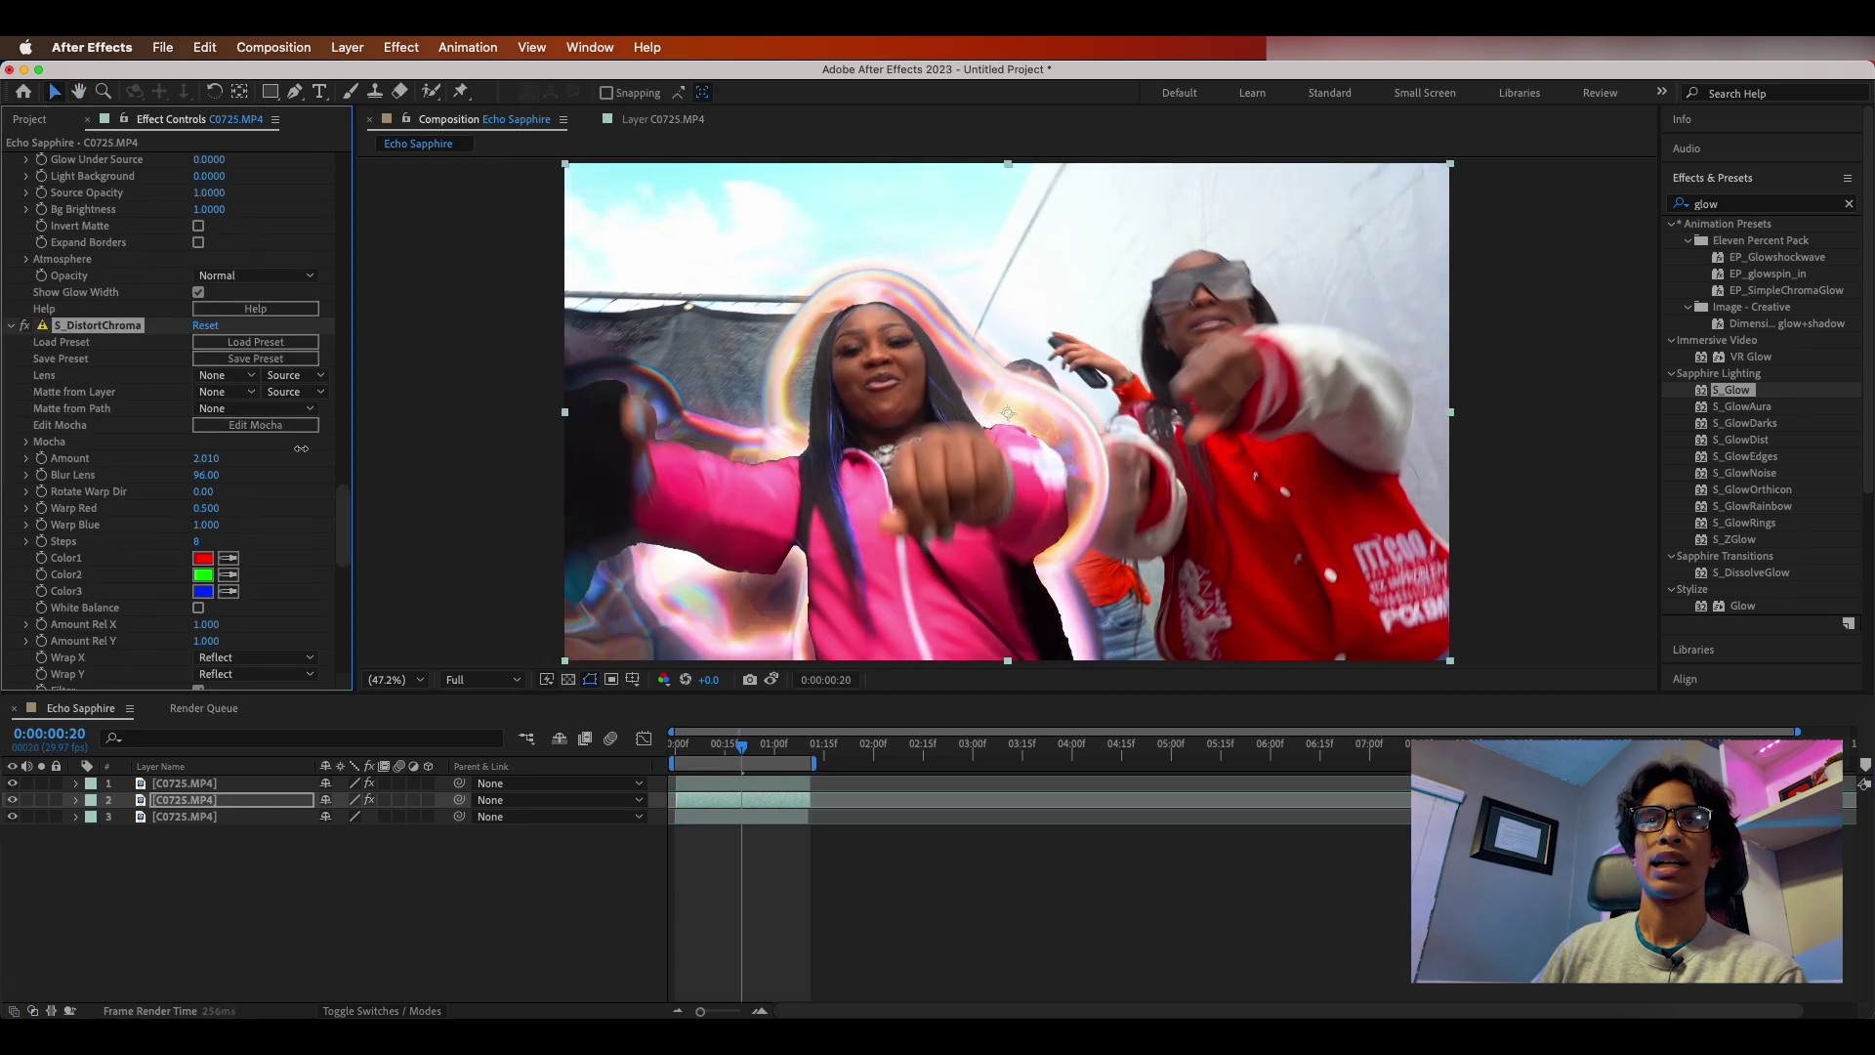
left_click_drag(315, 447, 316, 448)
key("space")
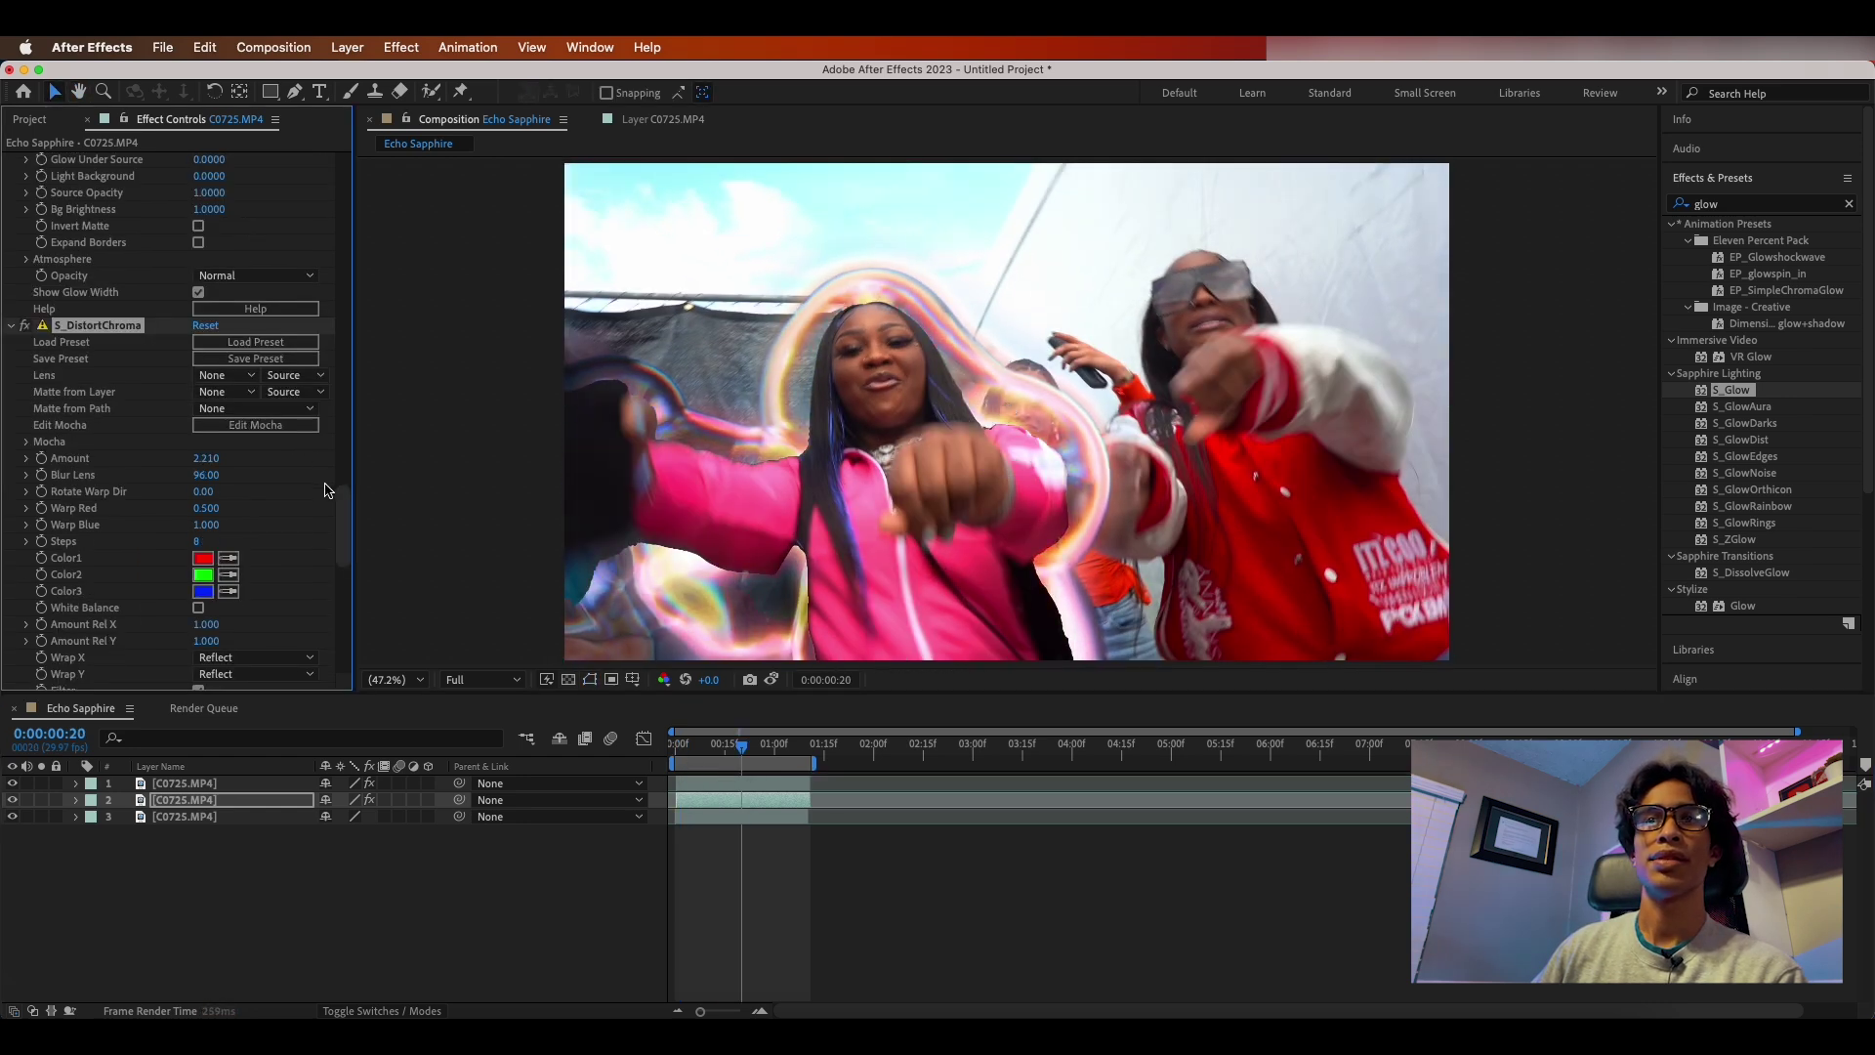
Step: Preview the distorted echo trail at several points between 0:00:00:02 and 0:00:01:09 in the Echo Sapphire composition
key("space")
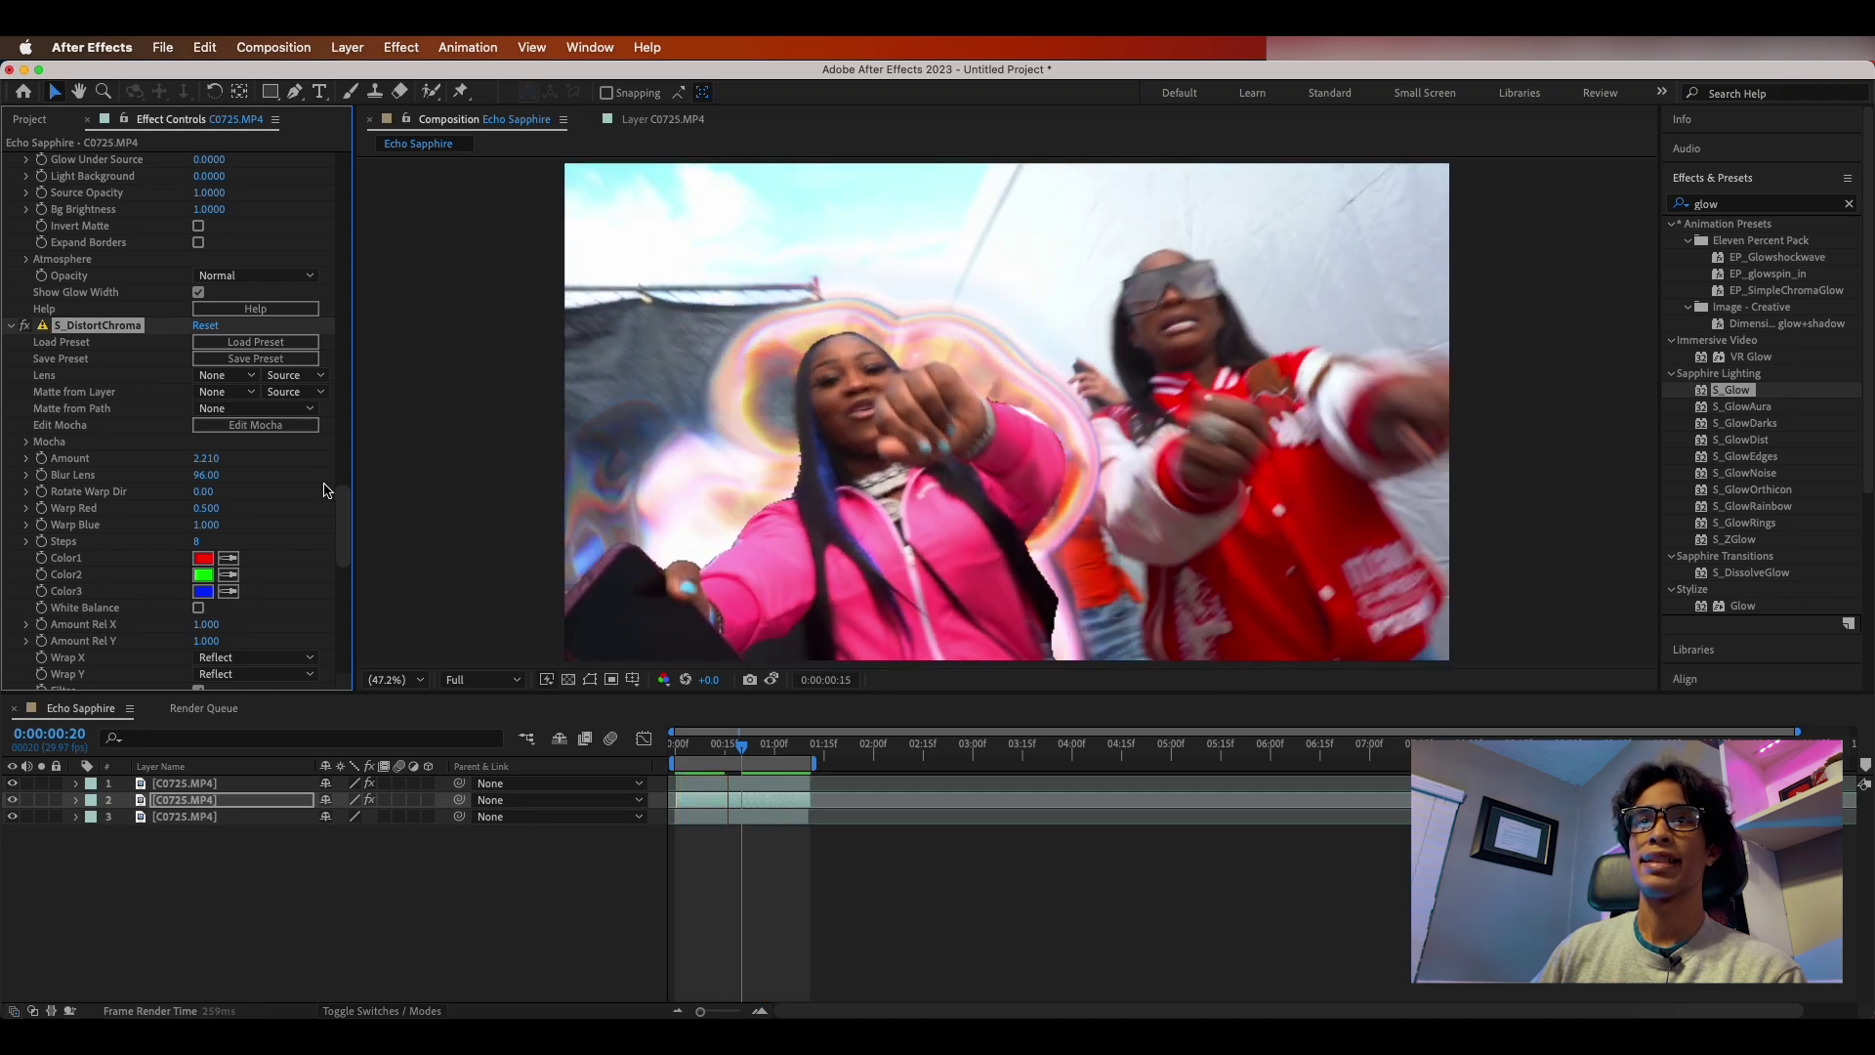
key("space")
key("space")
key("space")
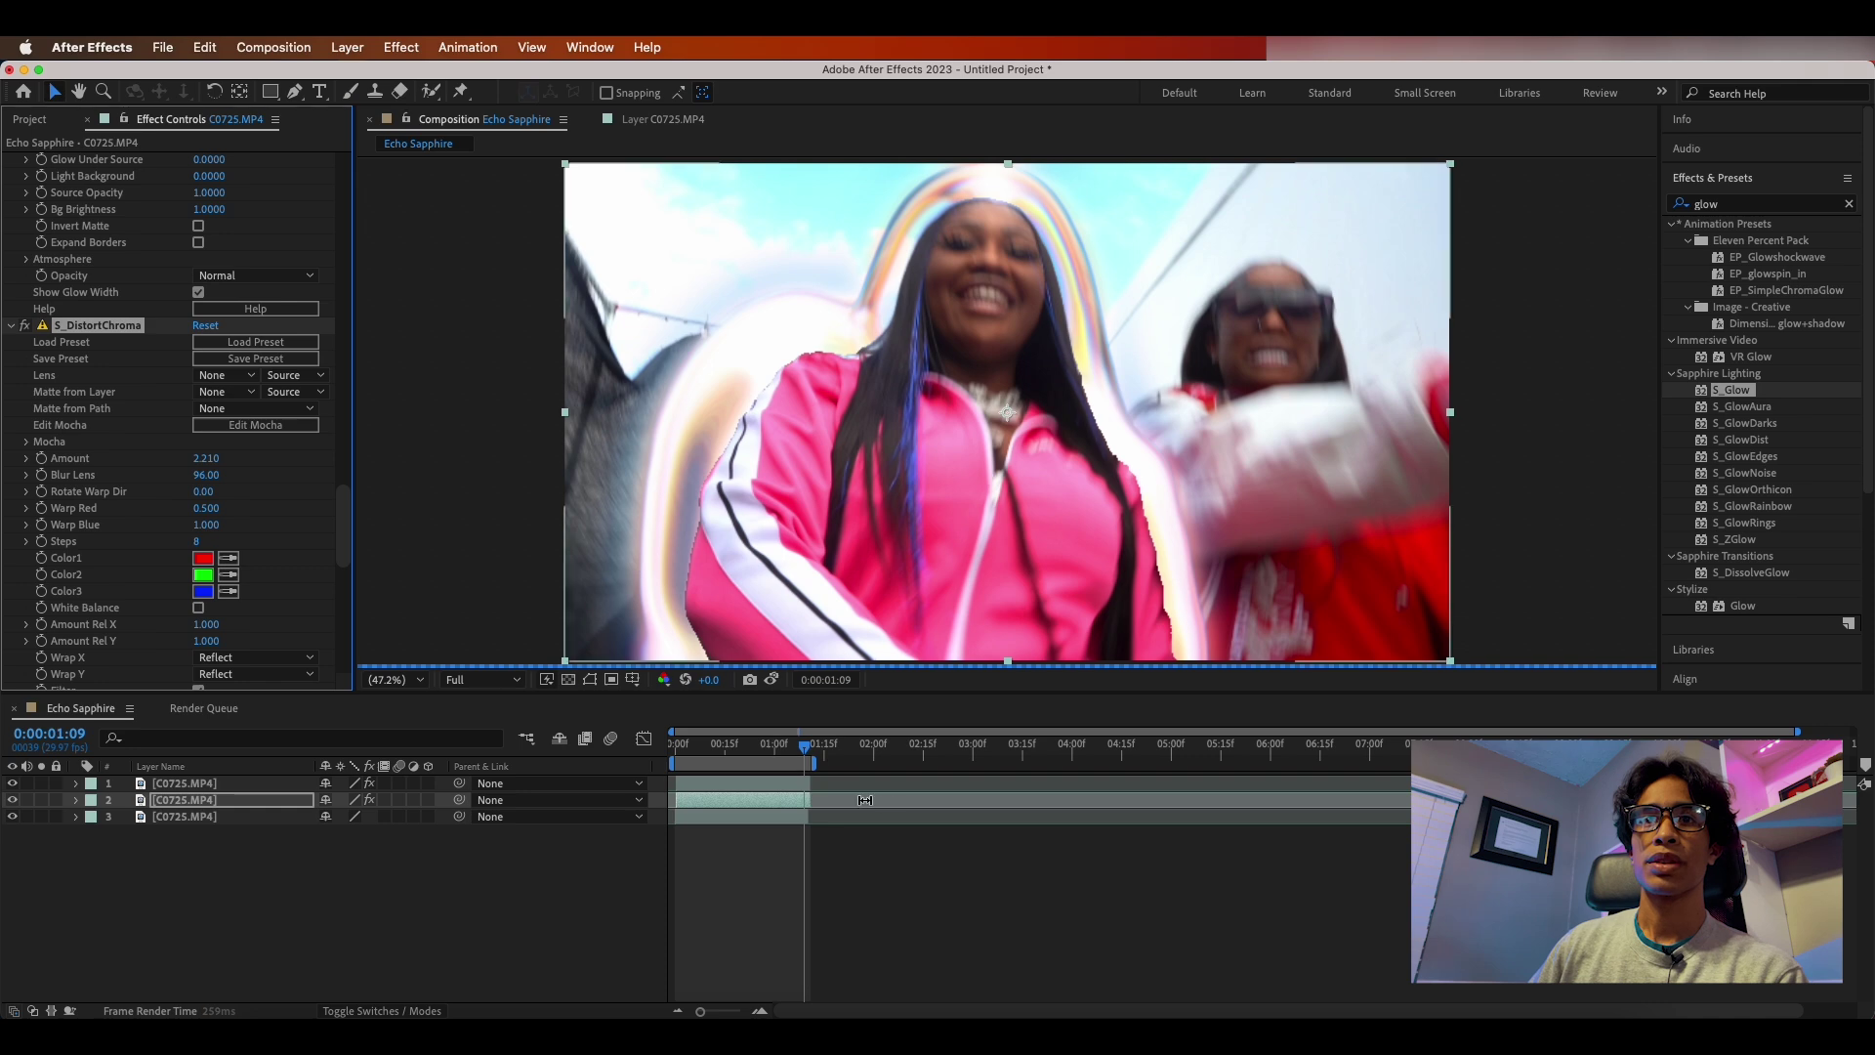
left_click_drag(807, 748, 724, 758)
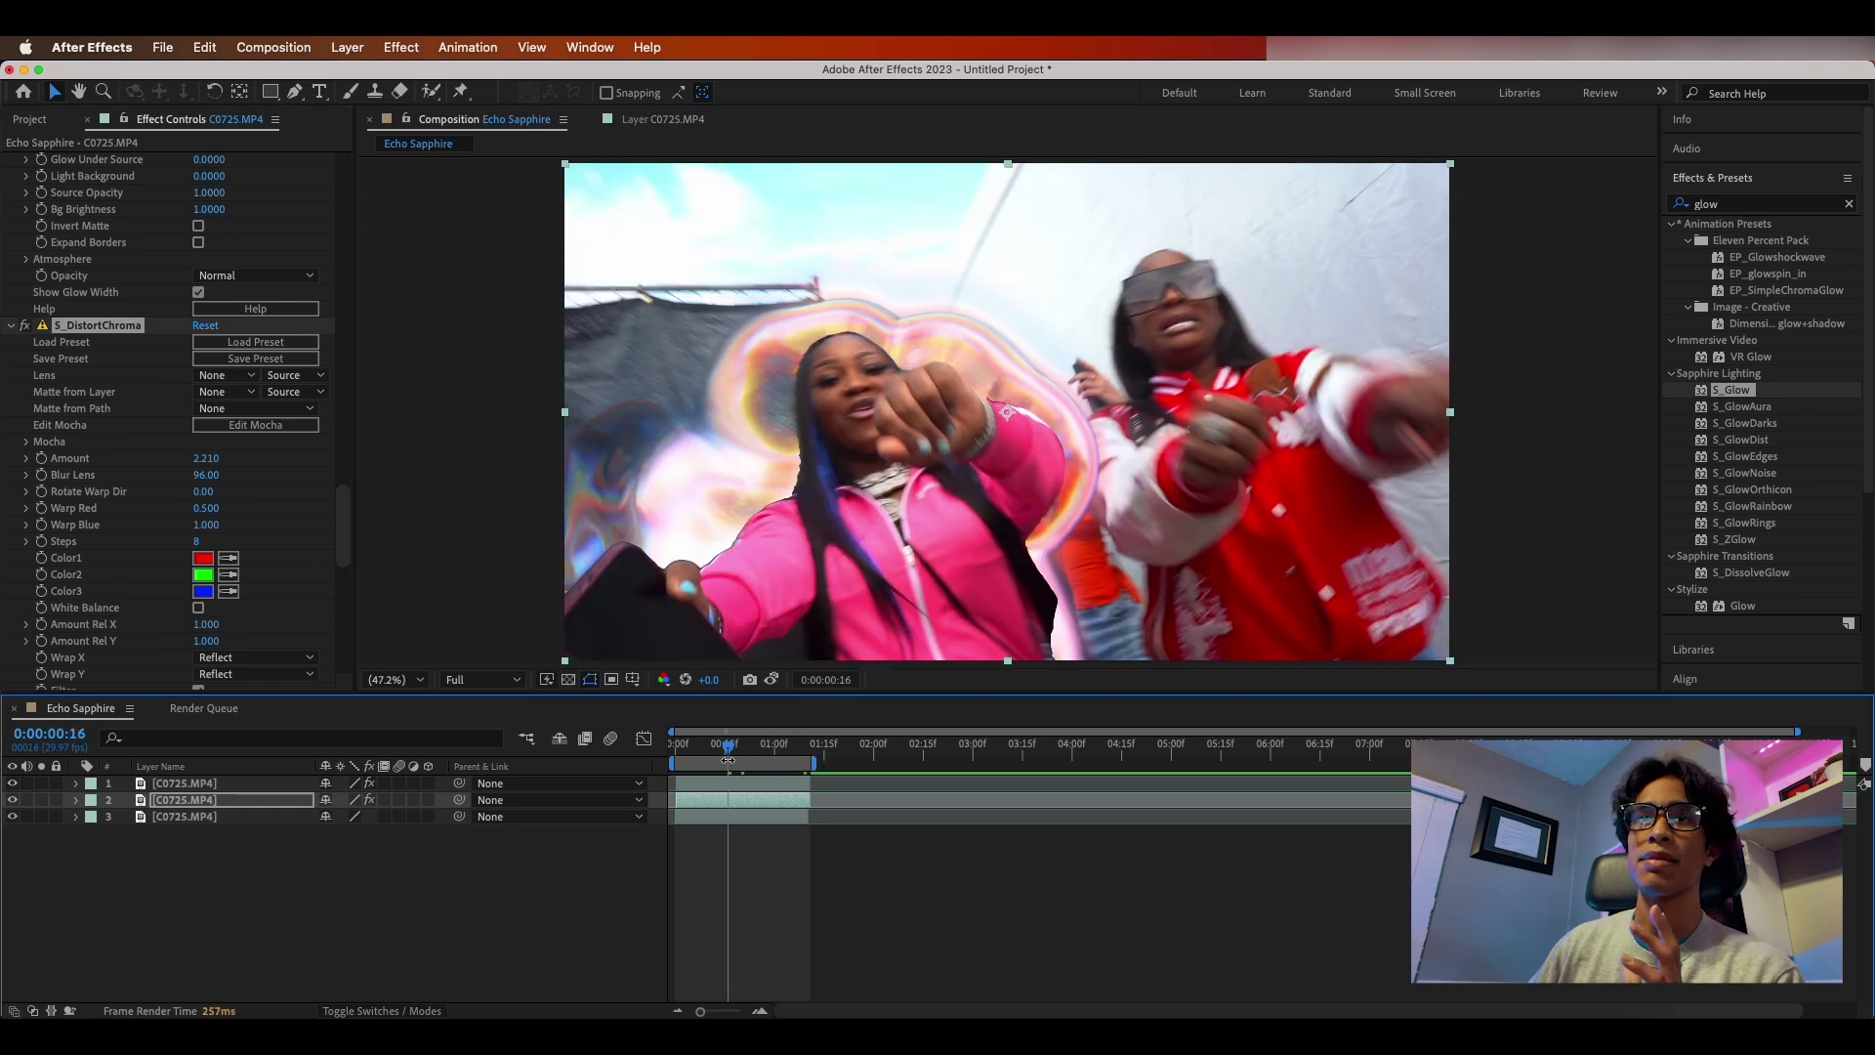
key("space")
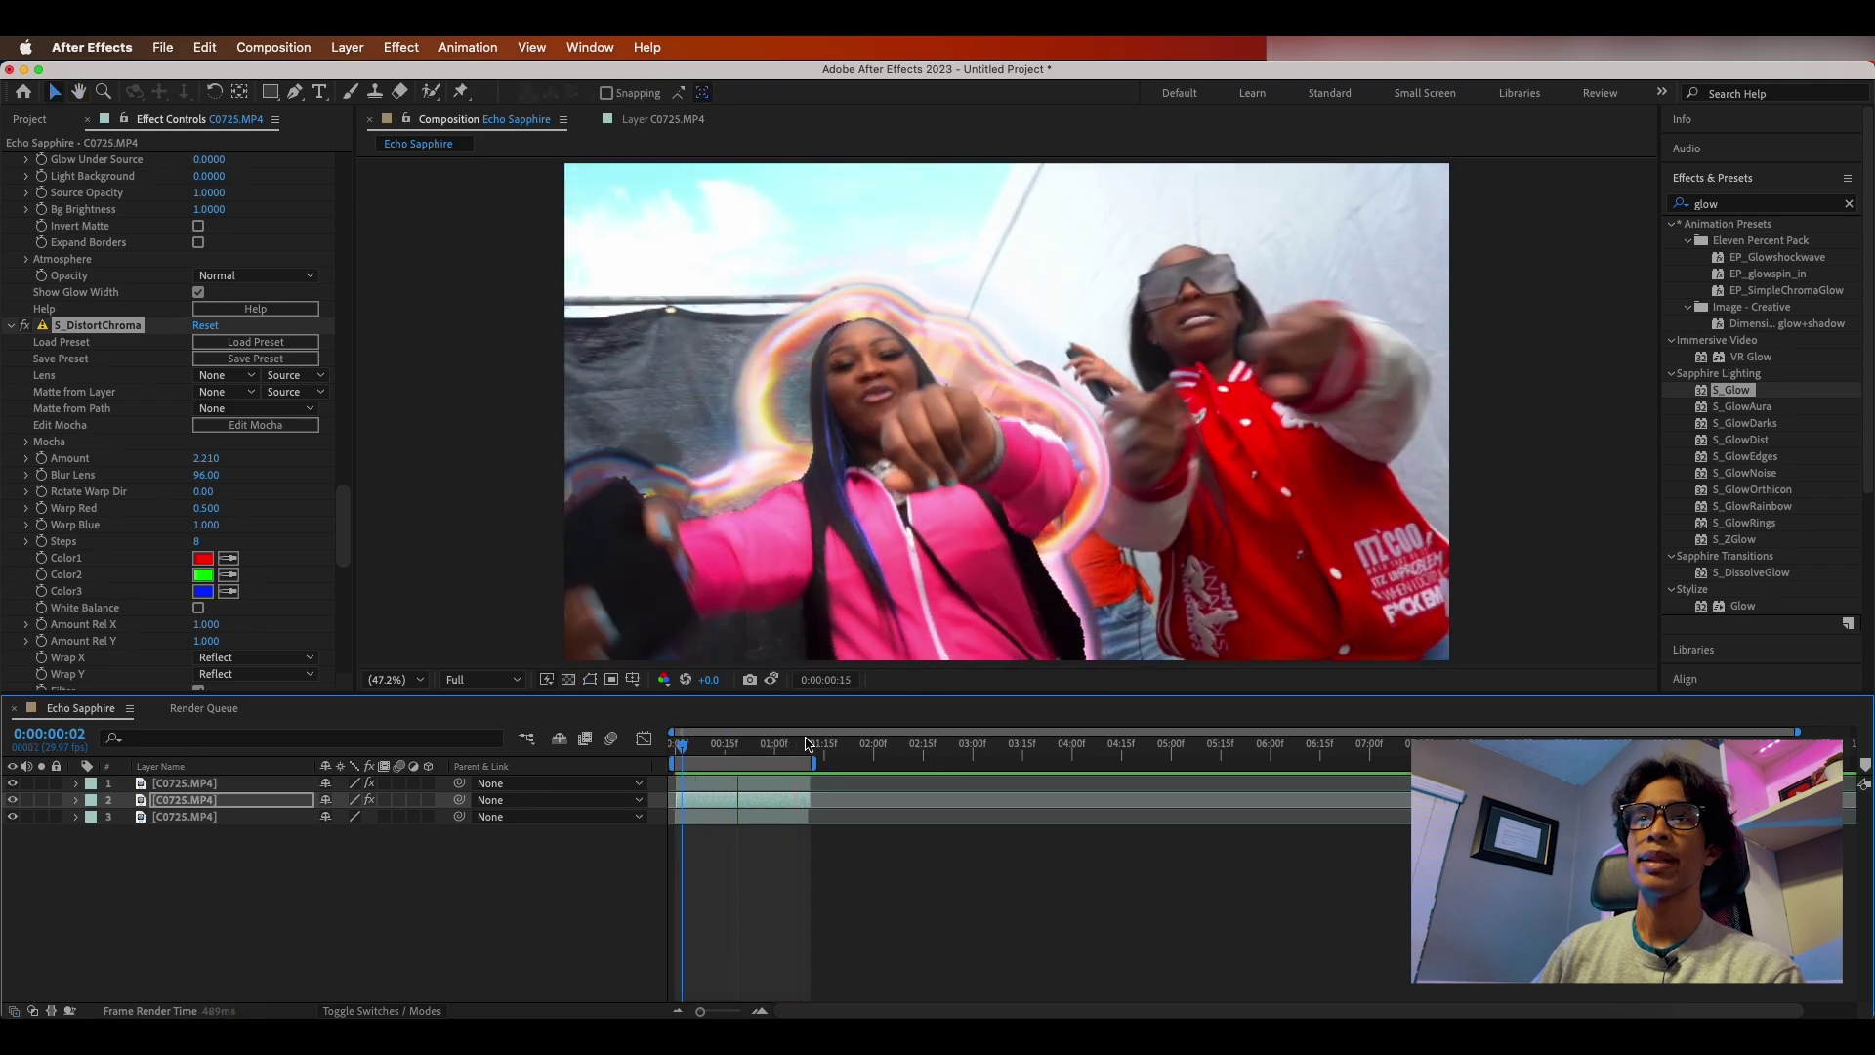
key("space")
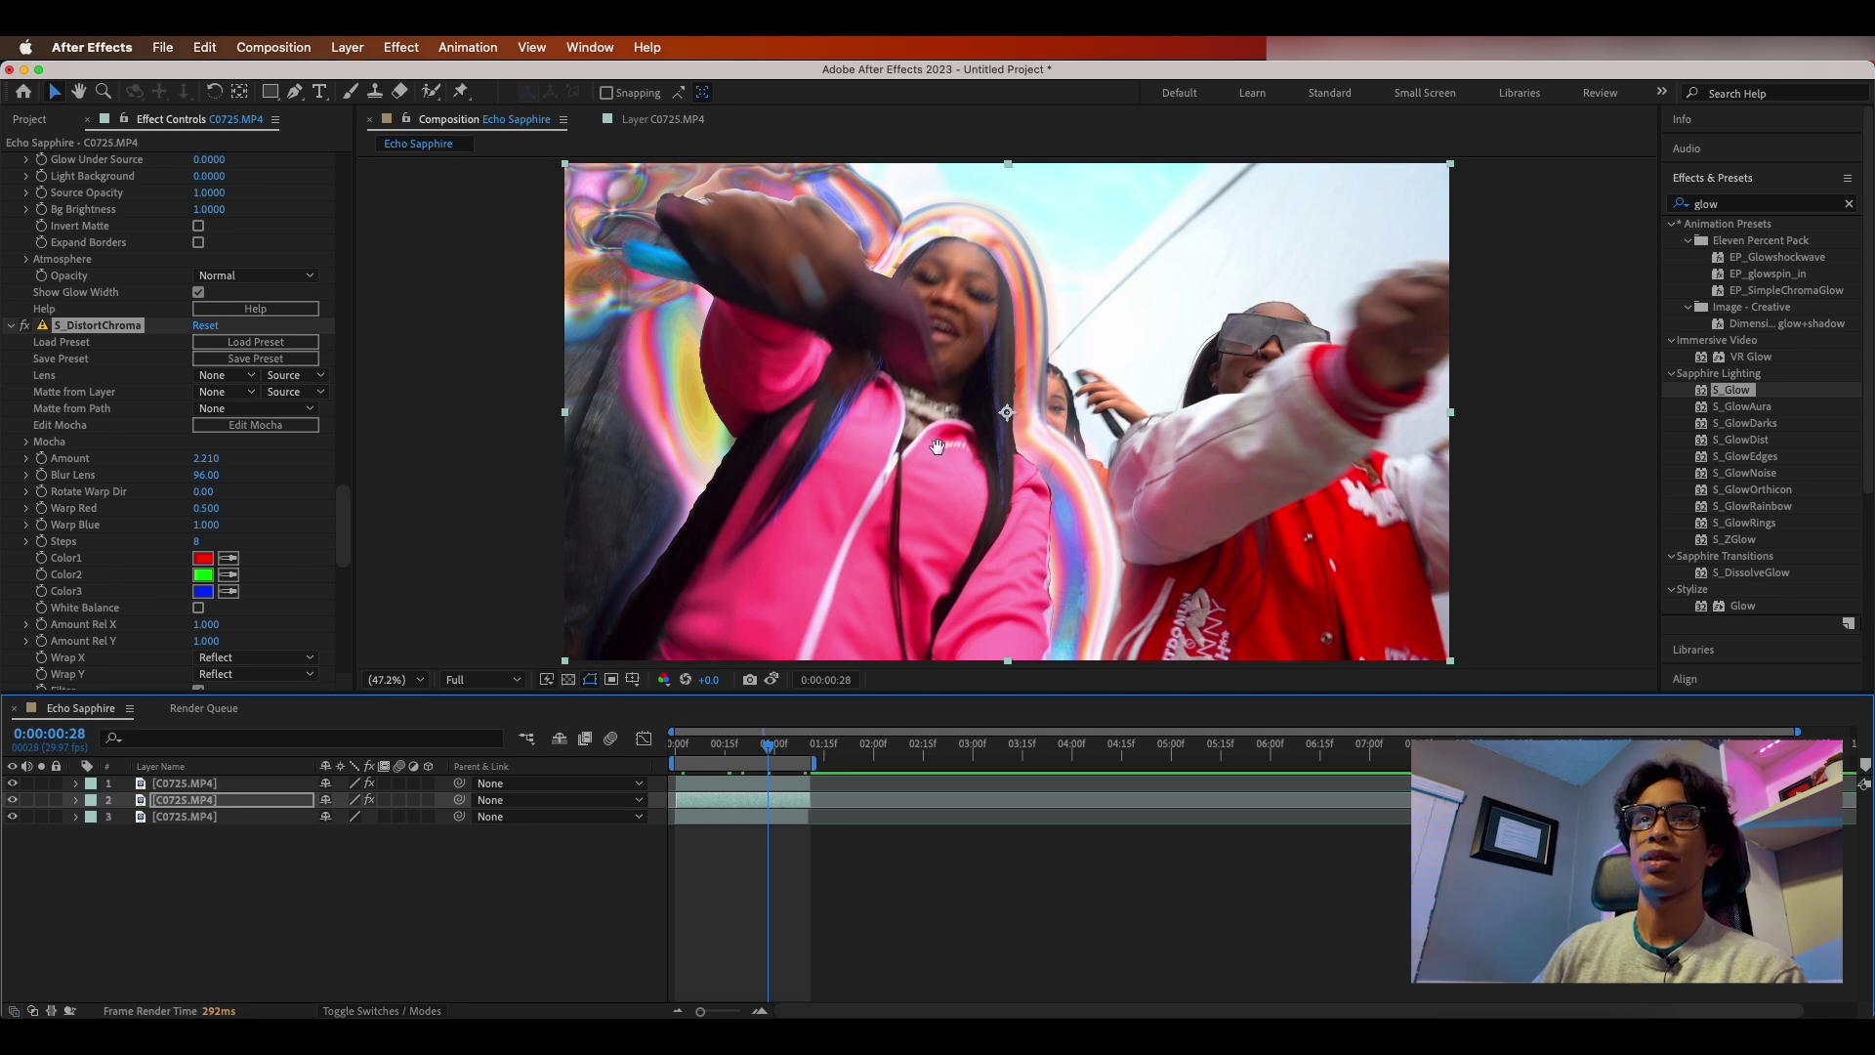
key("space")
Step: Turn off the S_DistortChroma effect on the middle C0725.MP4 layer
scroll(56, 375, "up", 5)
key("space")
left_click(23, 517)
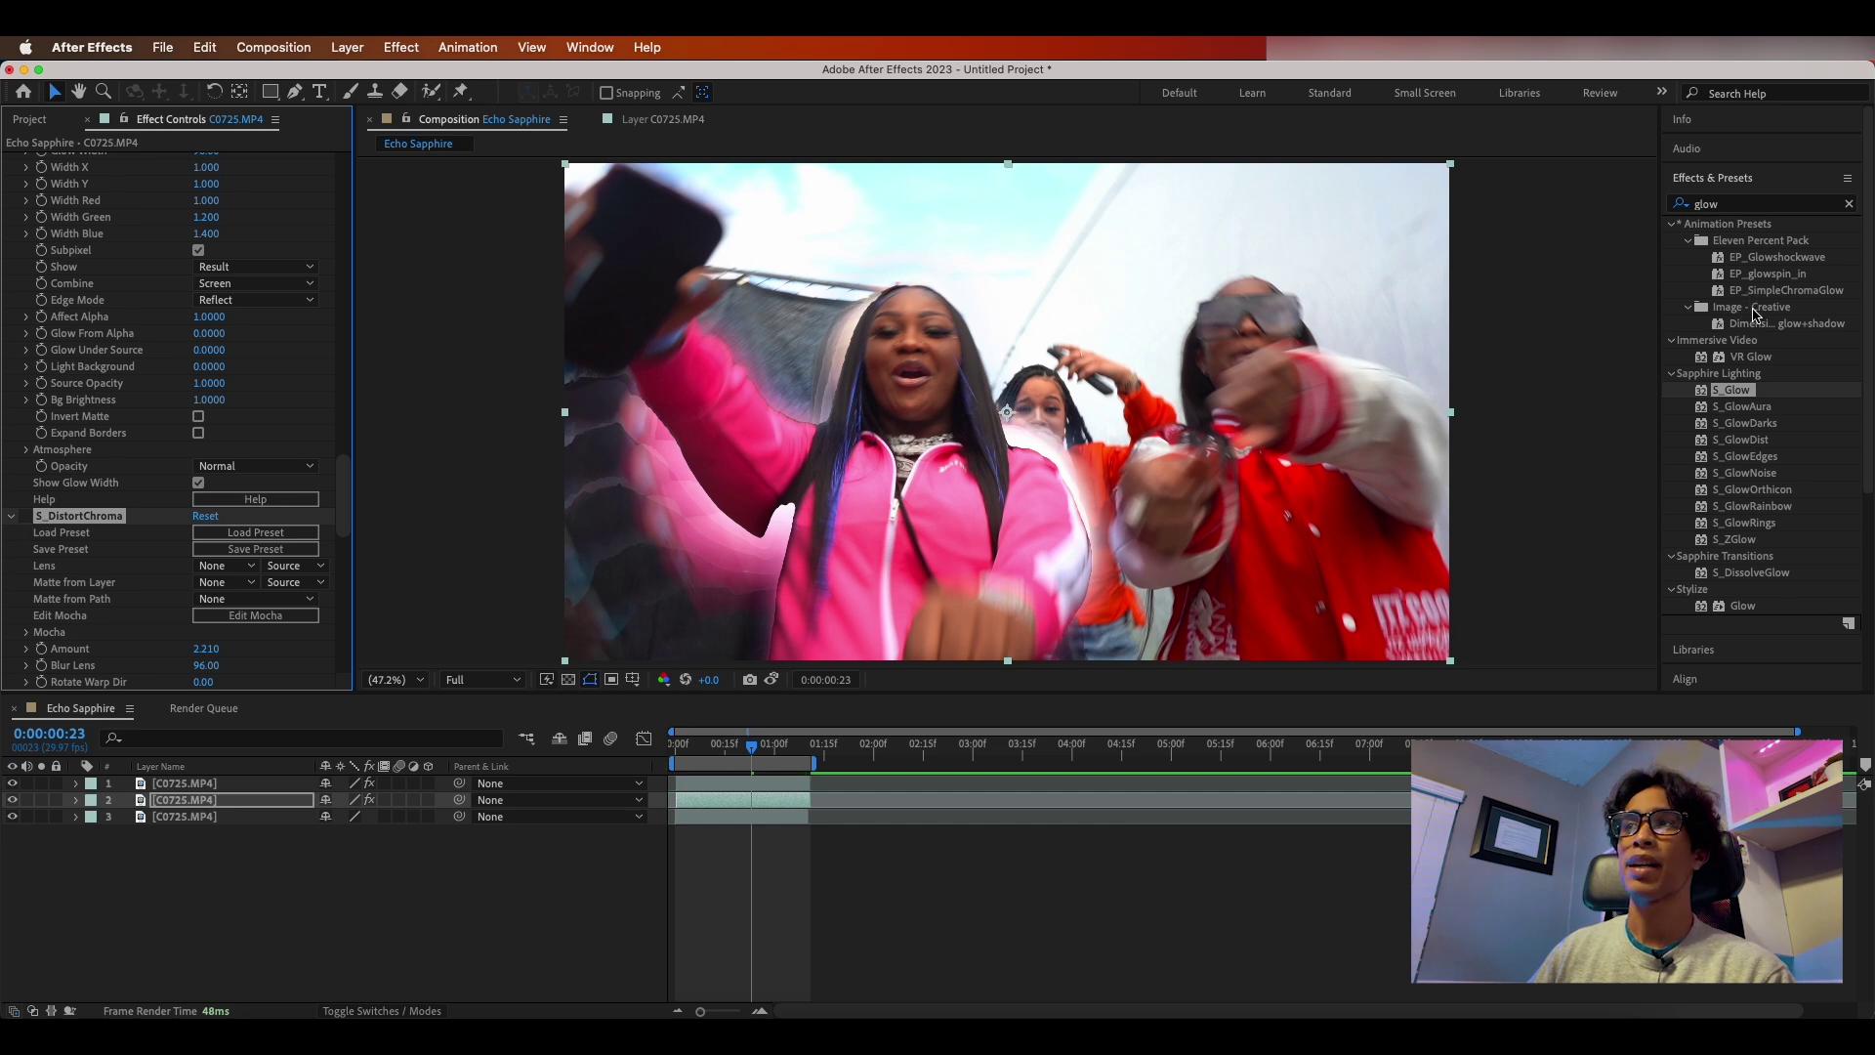
Step: Search the effects for "chroma", apply VR Chromatic Aberrations to the middle C0725.MP4 layer and preview the composite
double_click(1728, 203)
type("chroma")
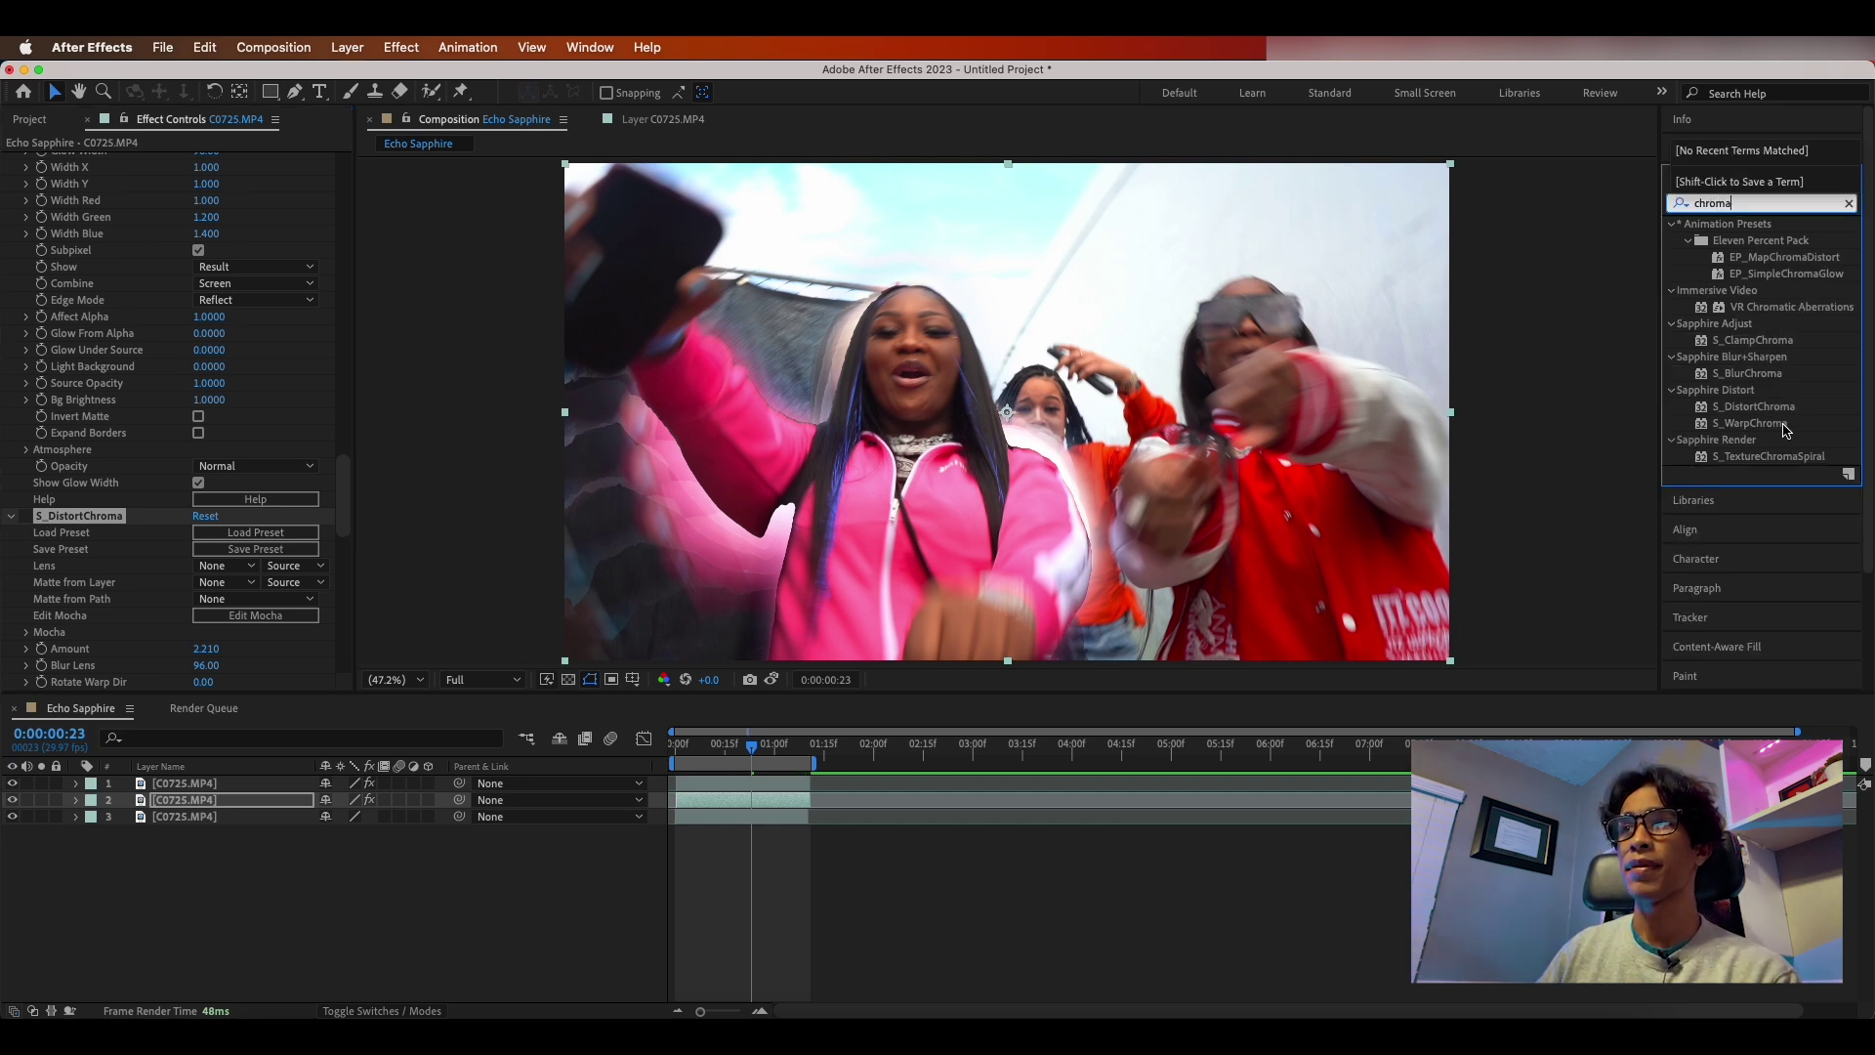
left_click(1770, 269)
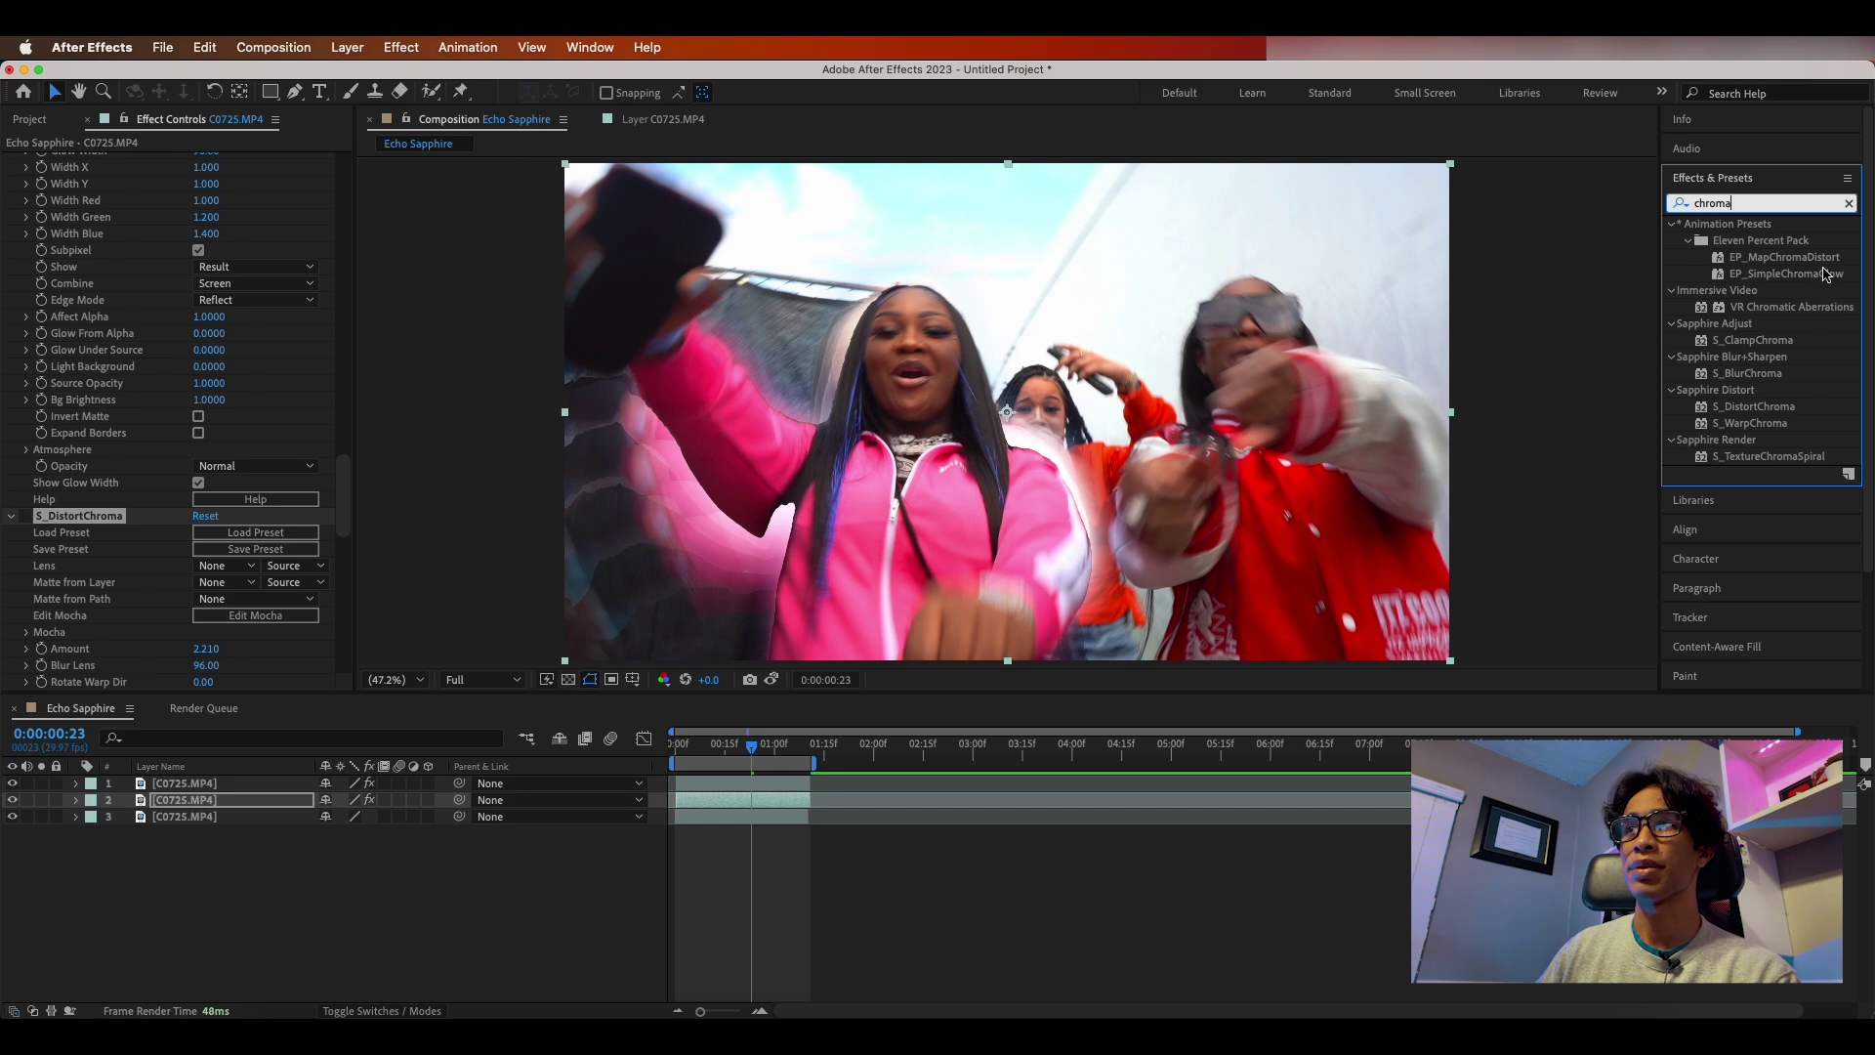
left_click_drag(1802, 311, 248, 803)
key("space")
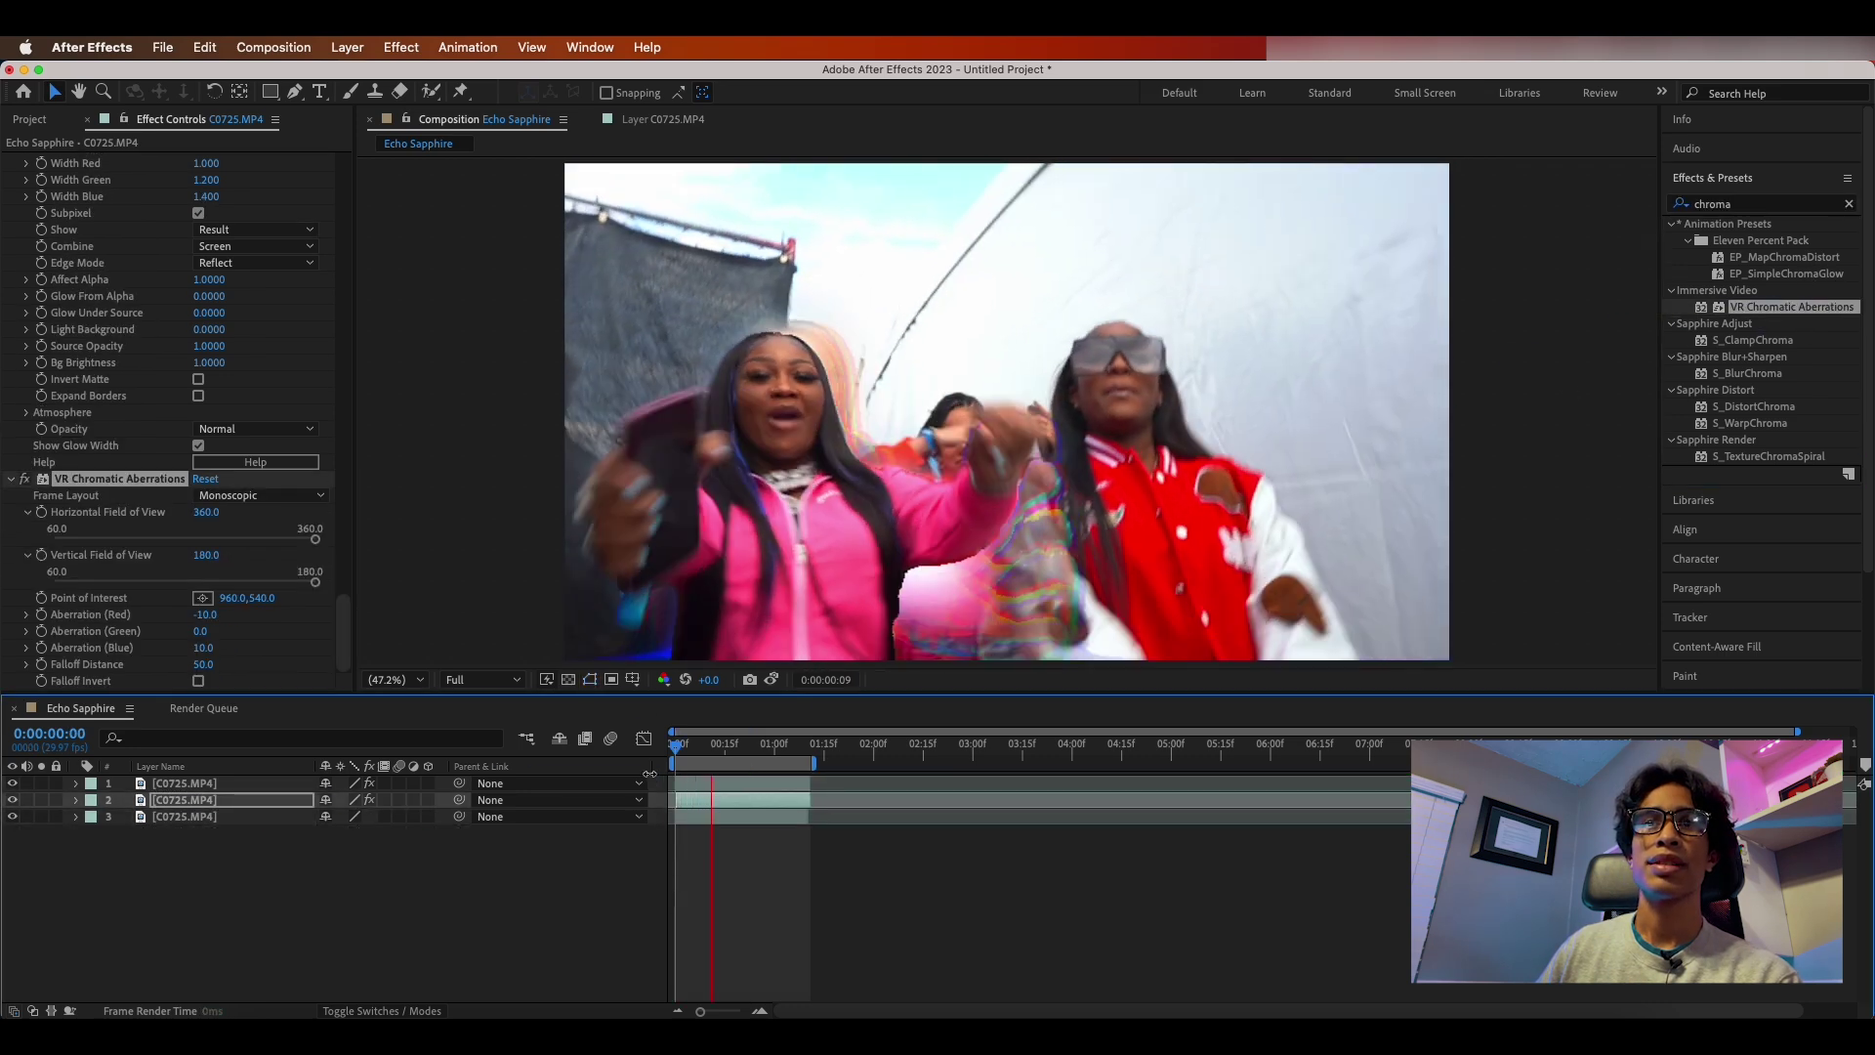
key("space")
Step: Search the effects for "dir", apply Directional Blur to the middle C0725.MP4 layer, set its Blur Length to 64.6 and preview the result
left_click(1763, 204)
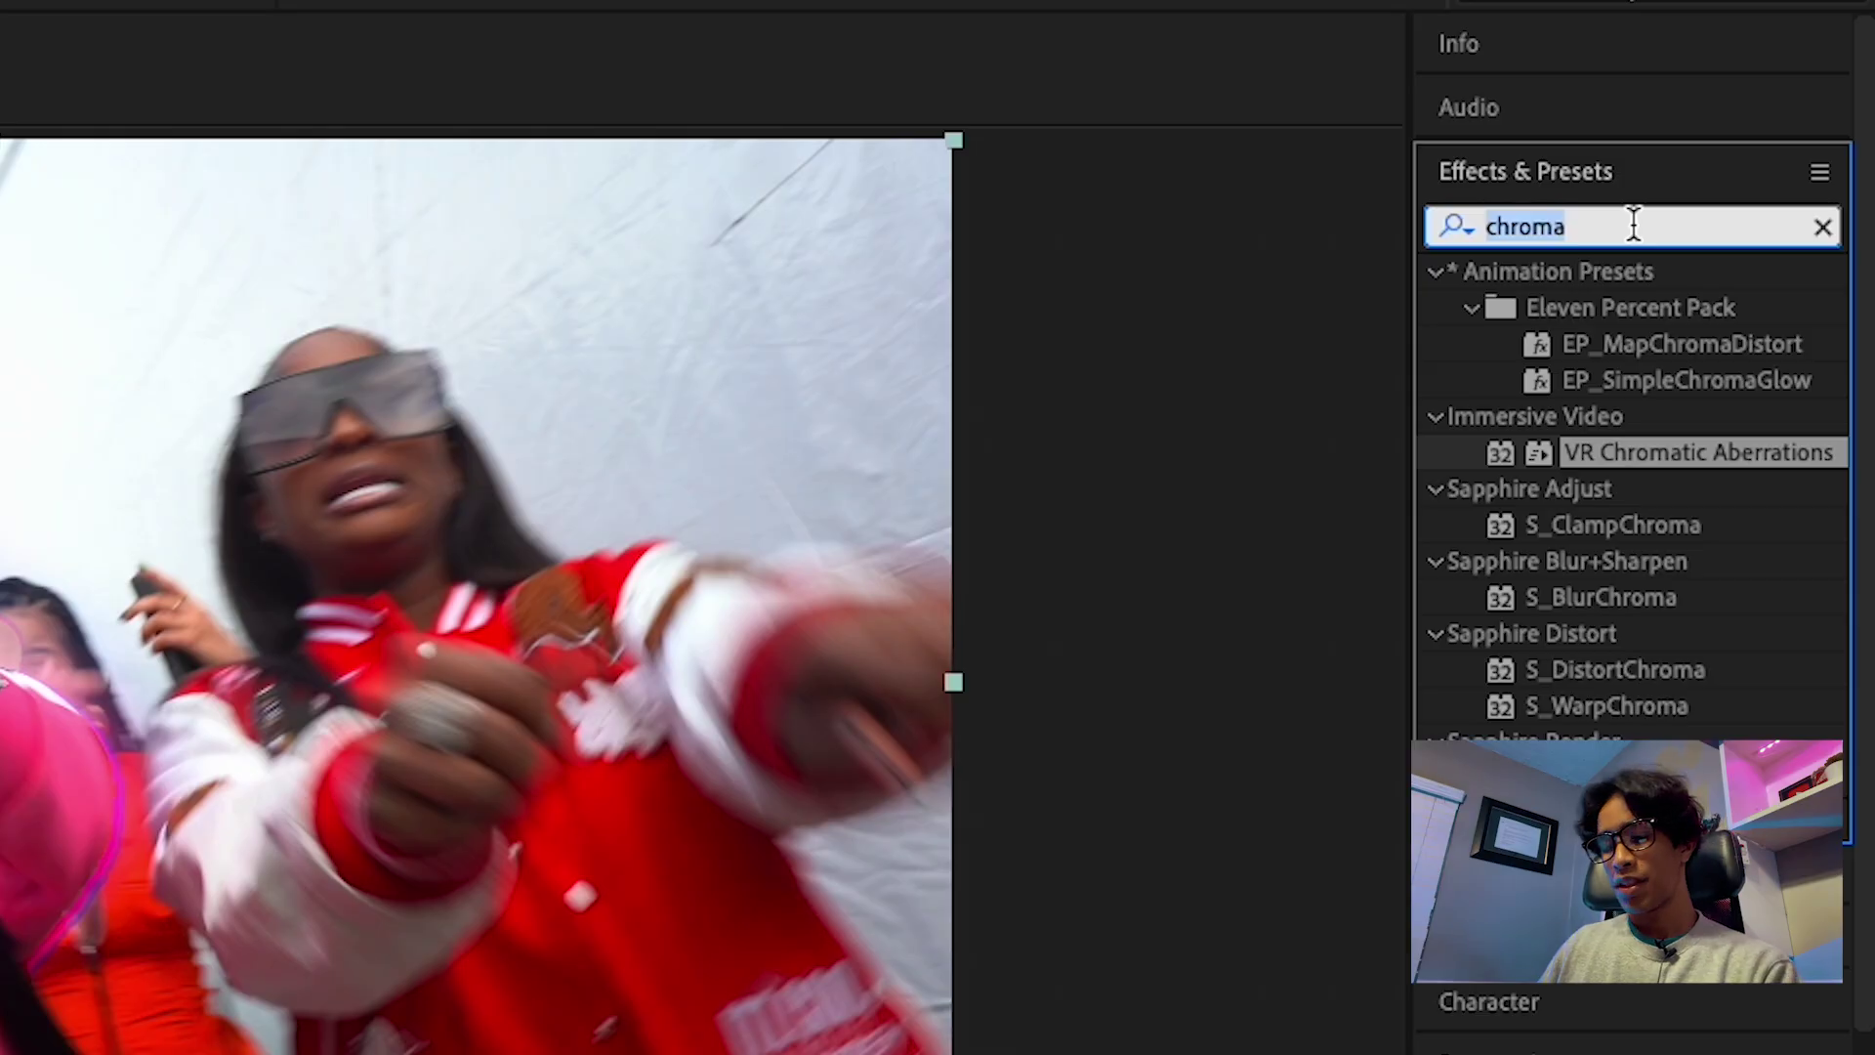
type("dir")
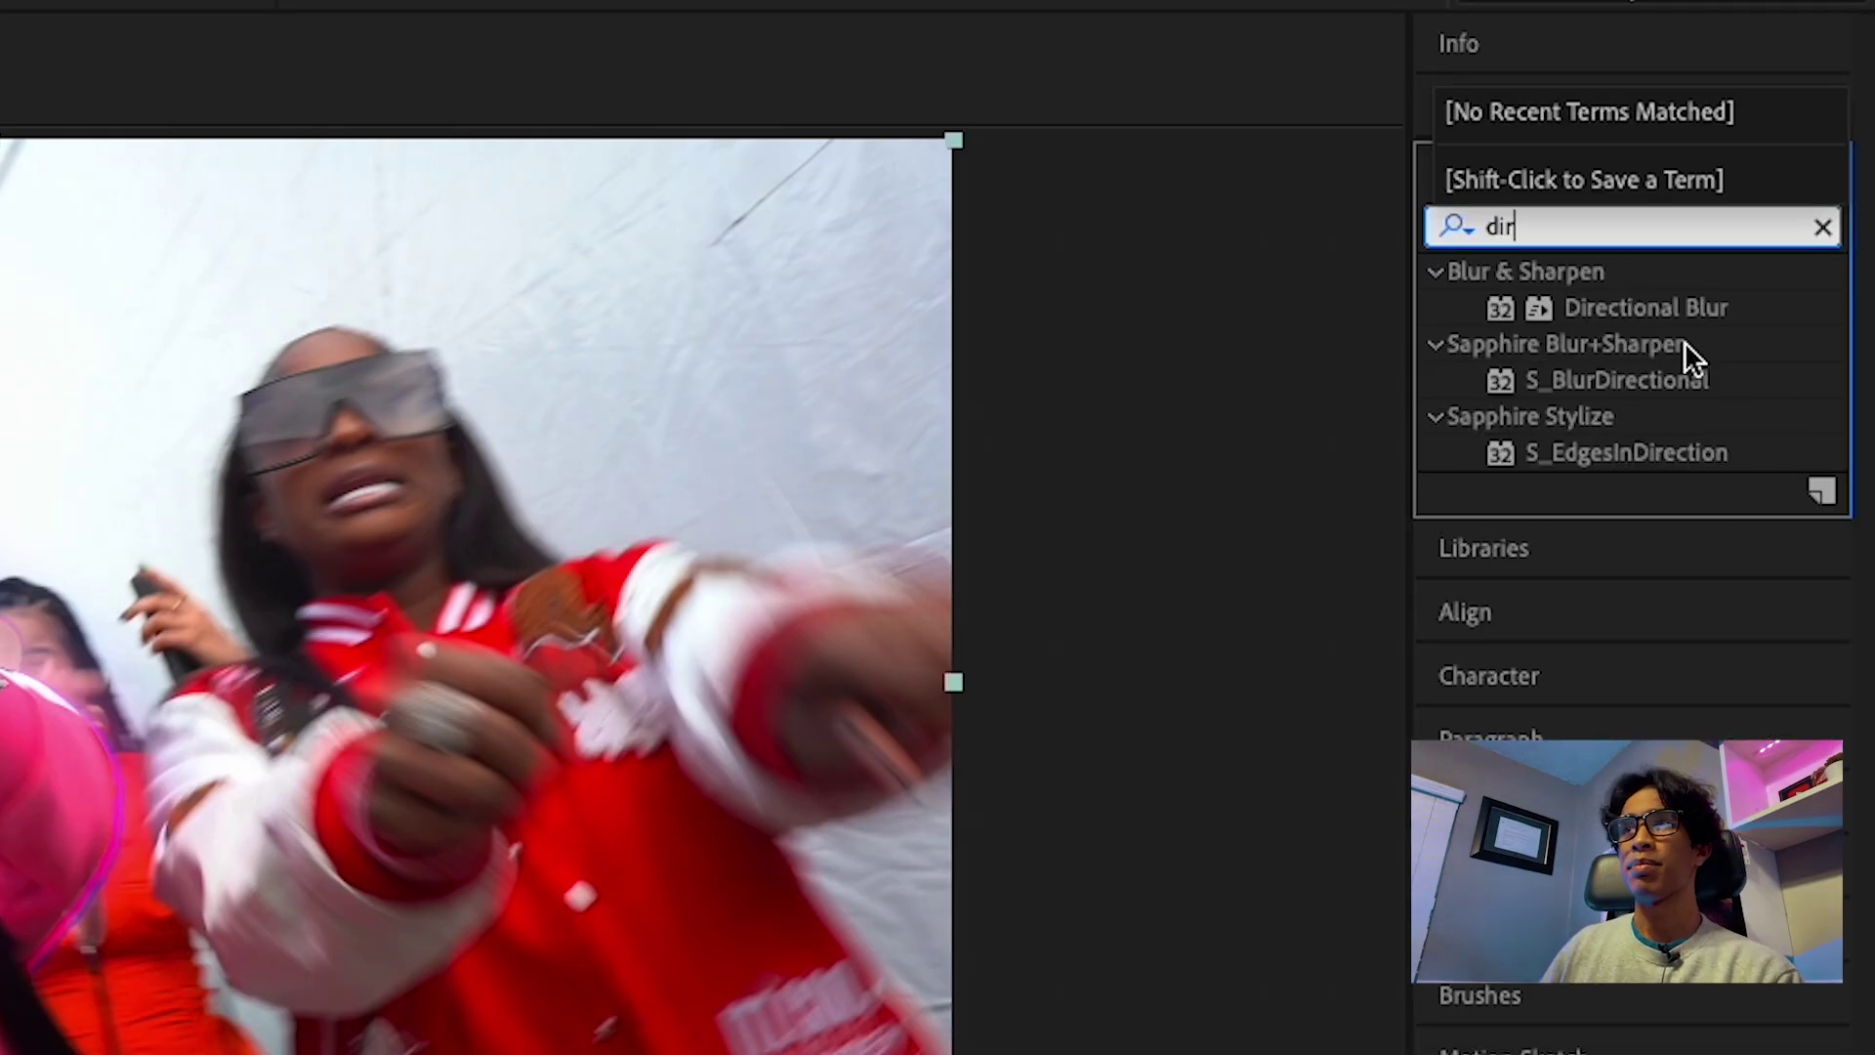
left_click_drag(1690, 300, 275, 796)
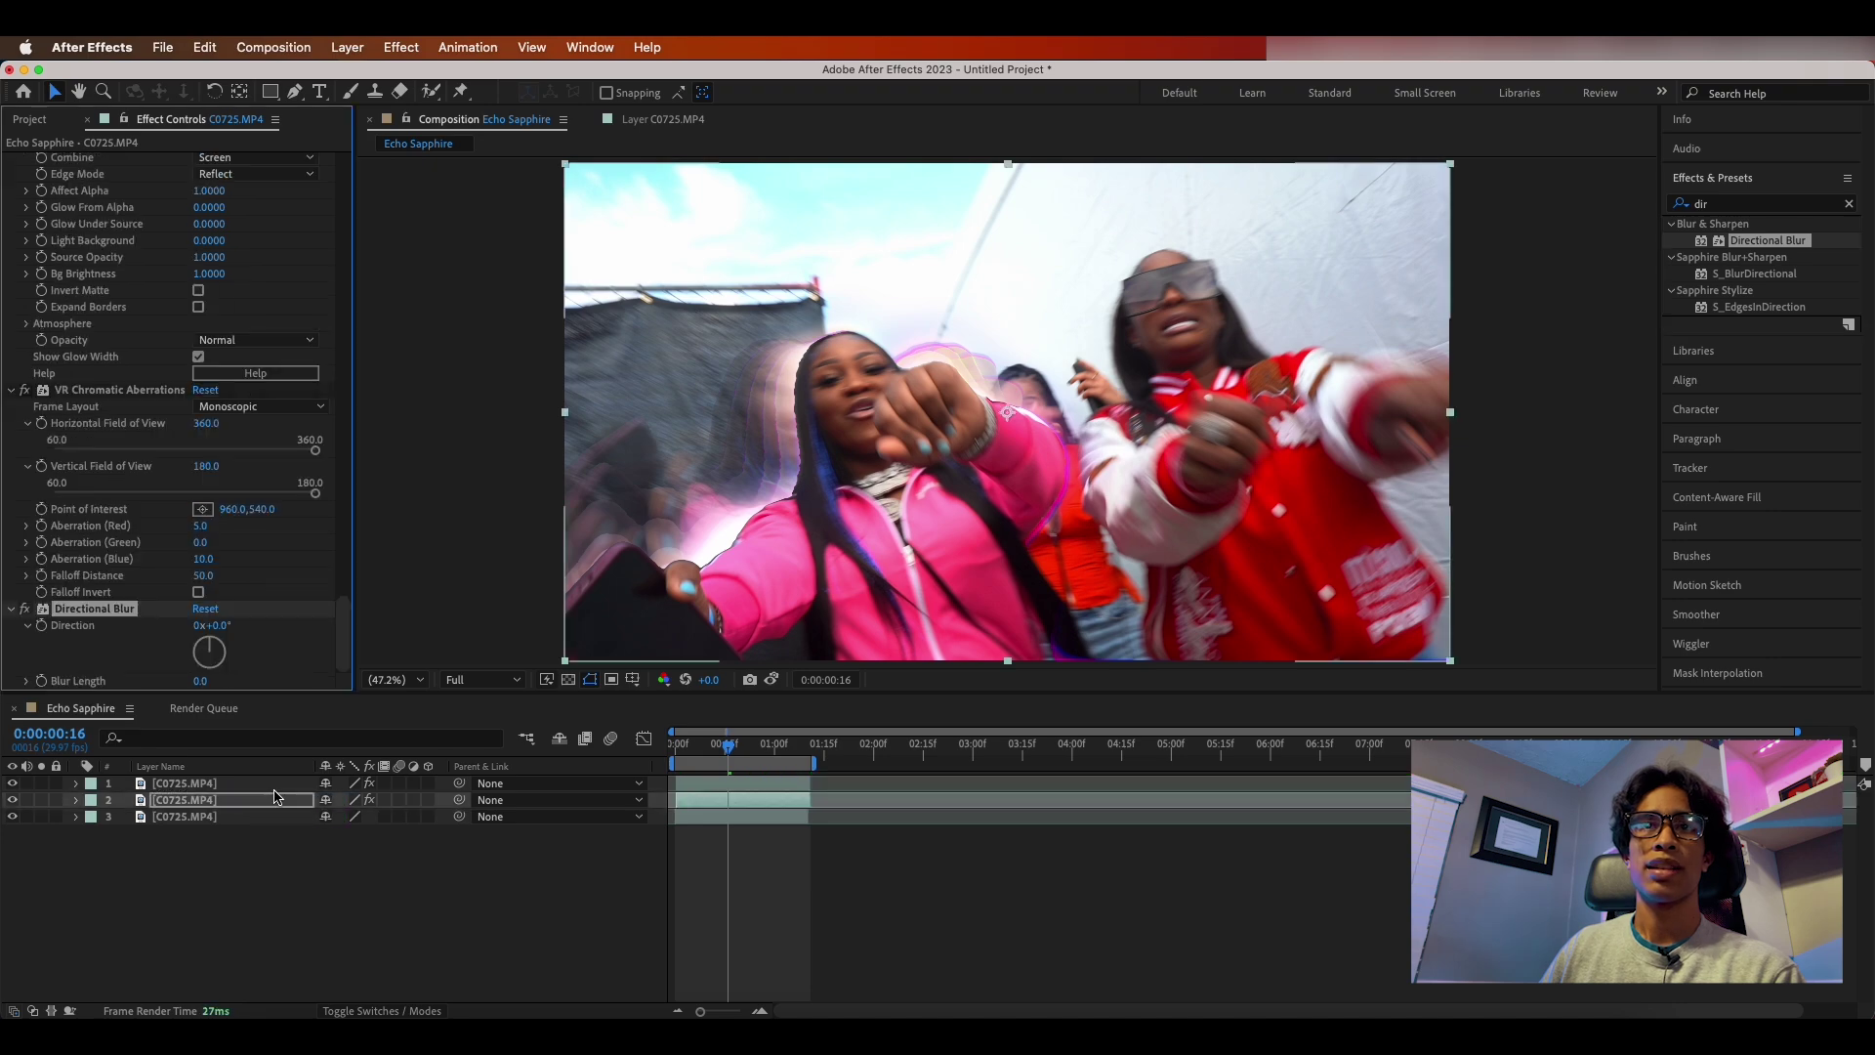
left_click_drag(200, 680, 530, 656)
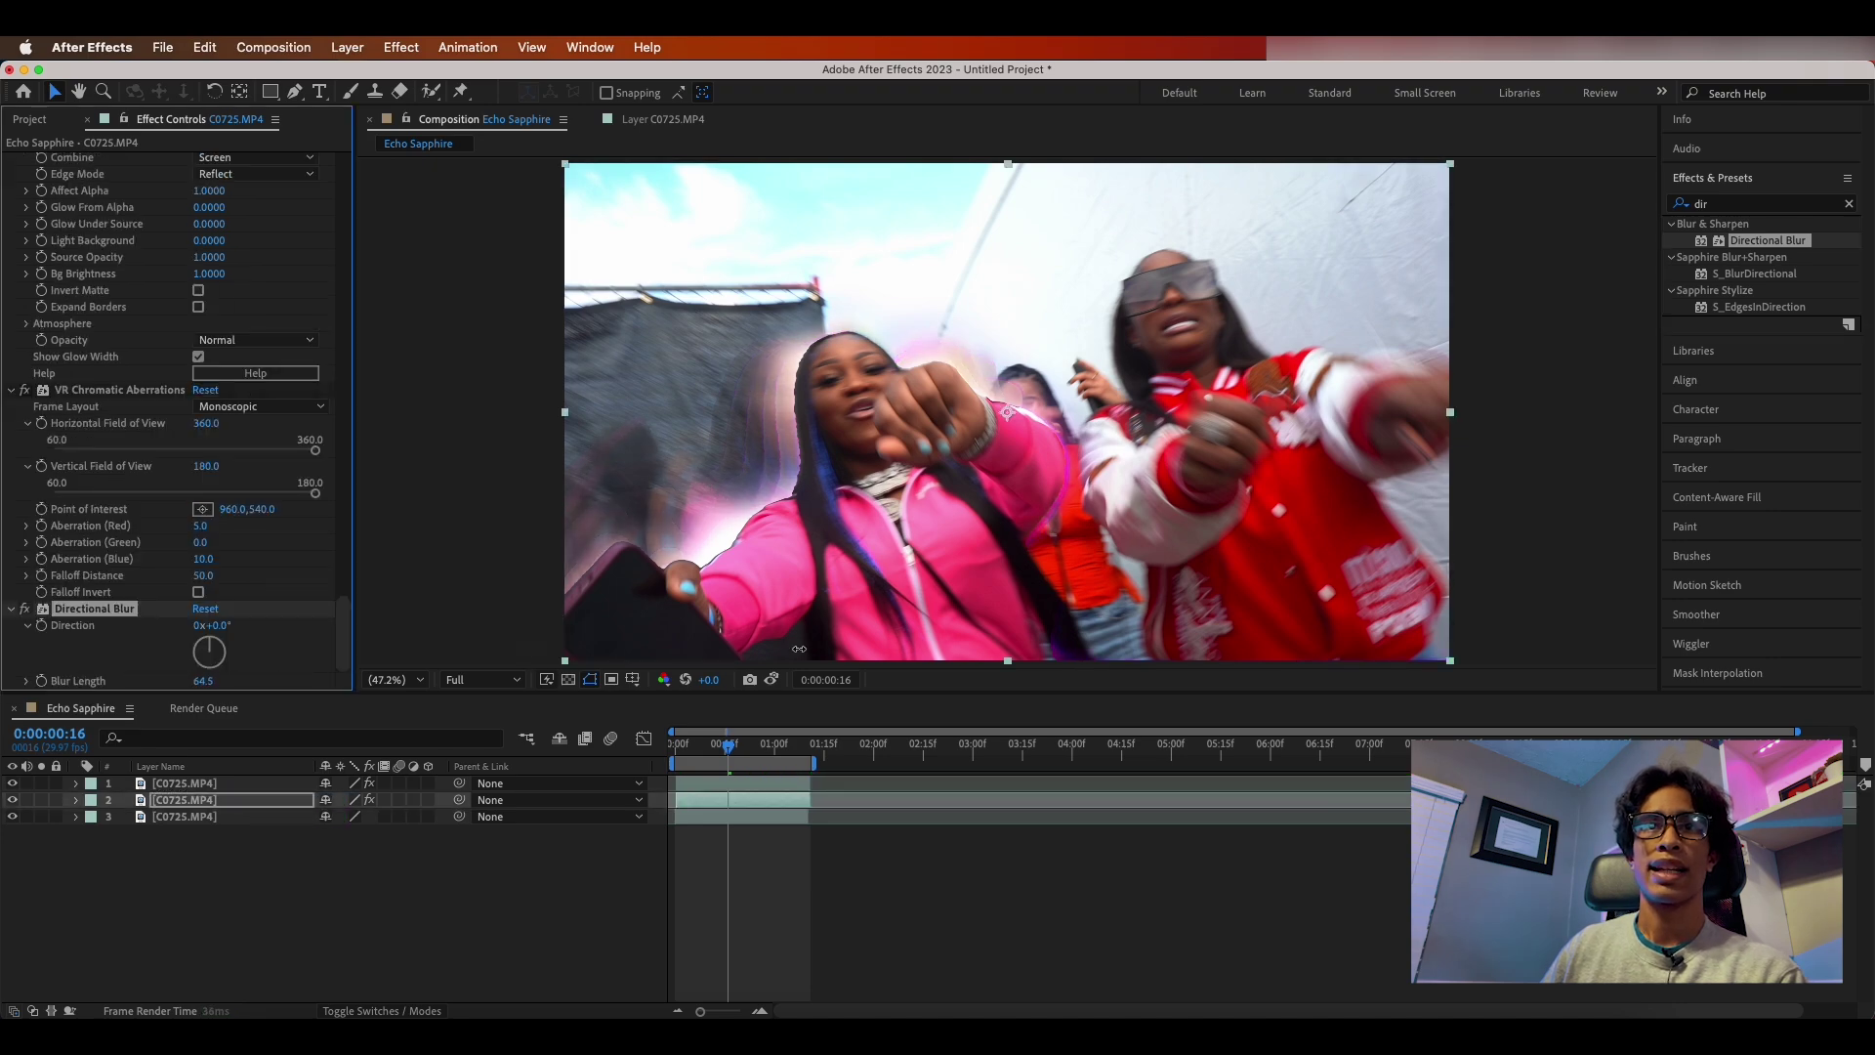
left_click(794, 746)
key("space")
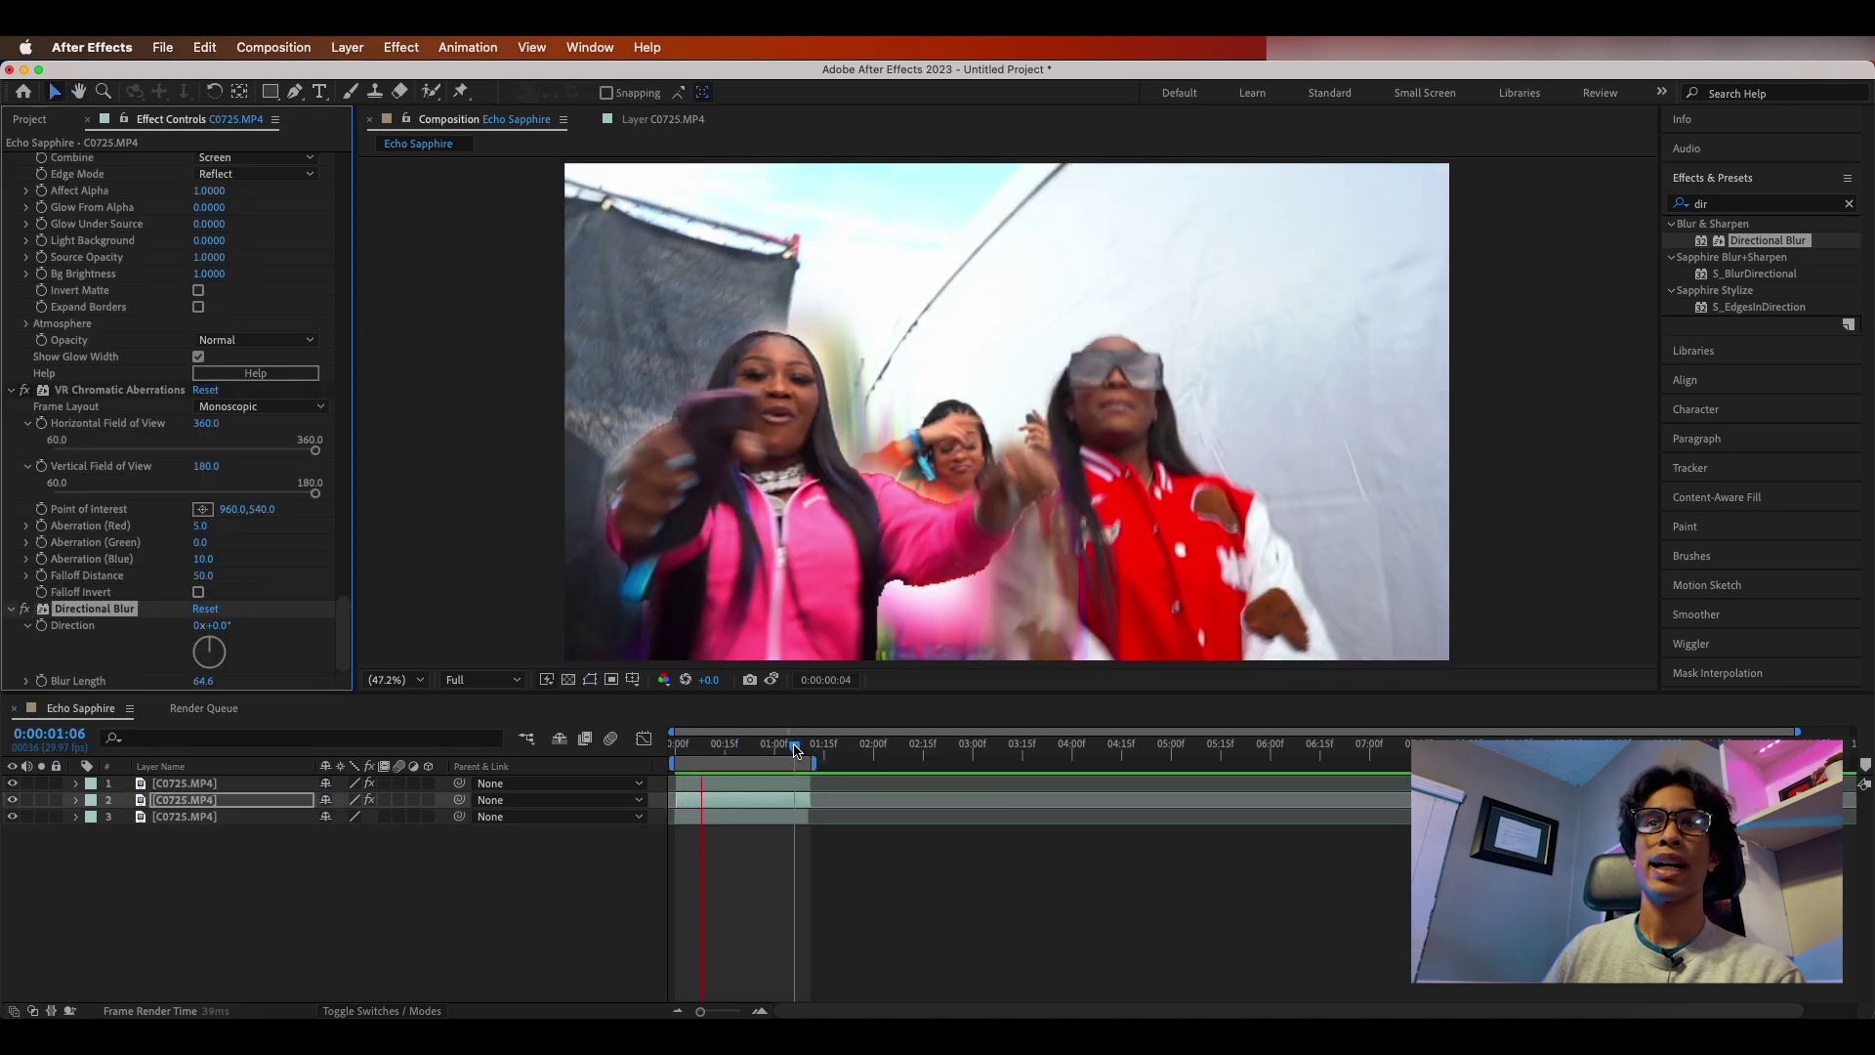
key("space")
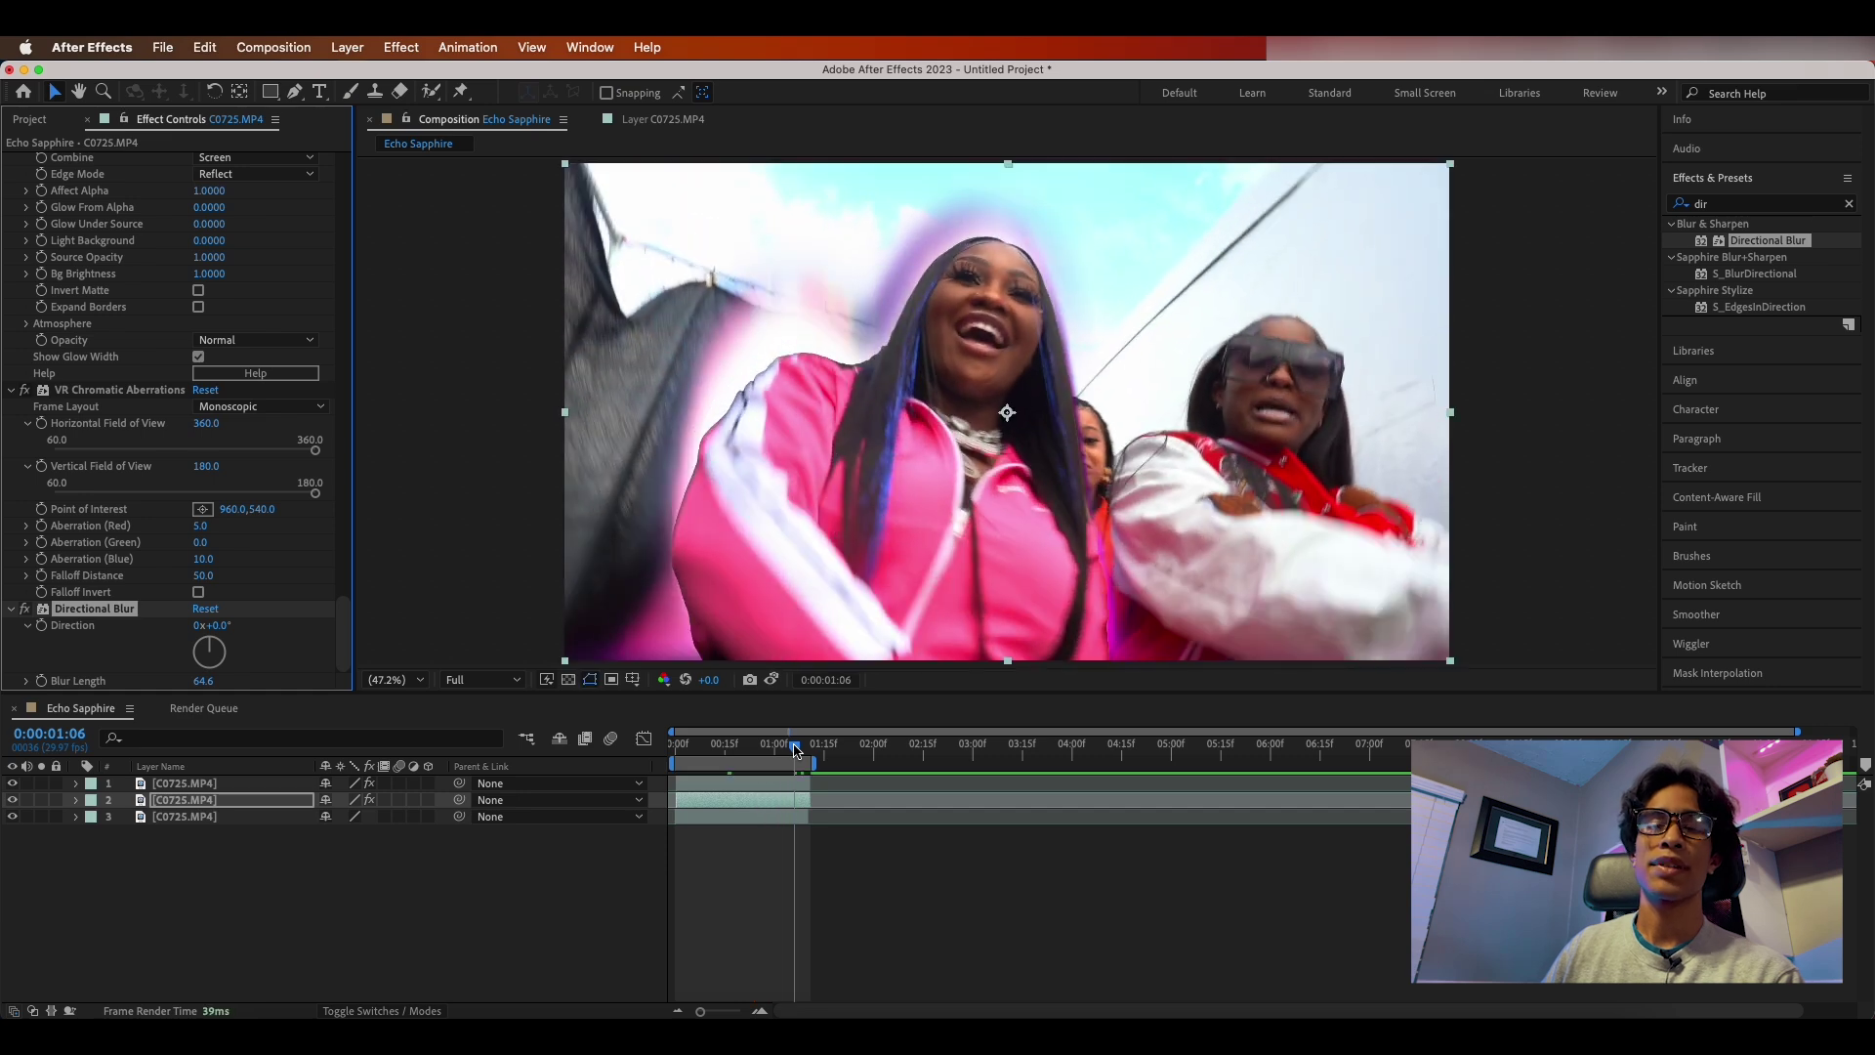